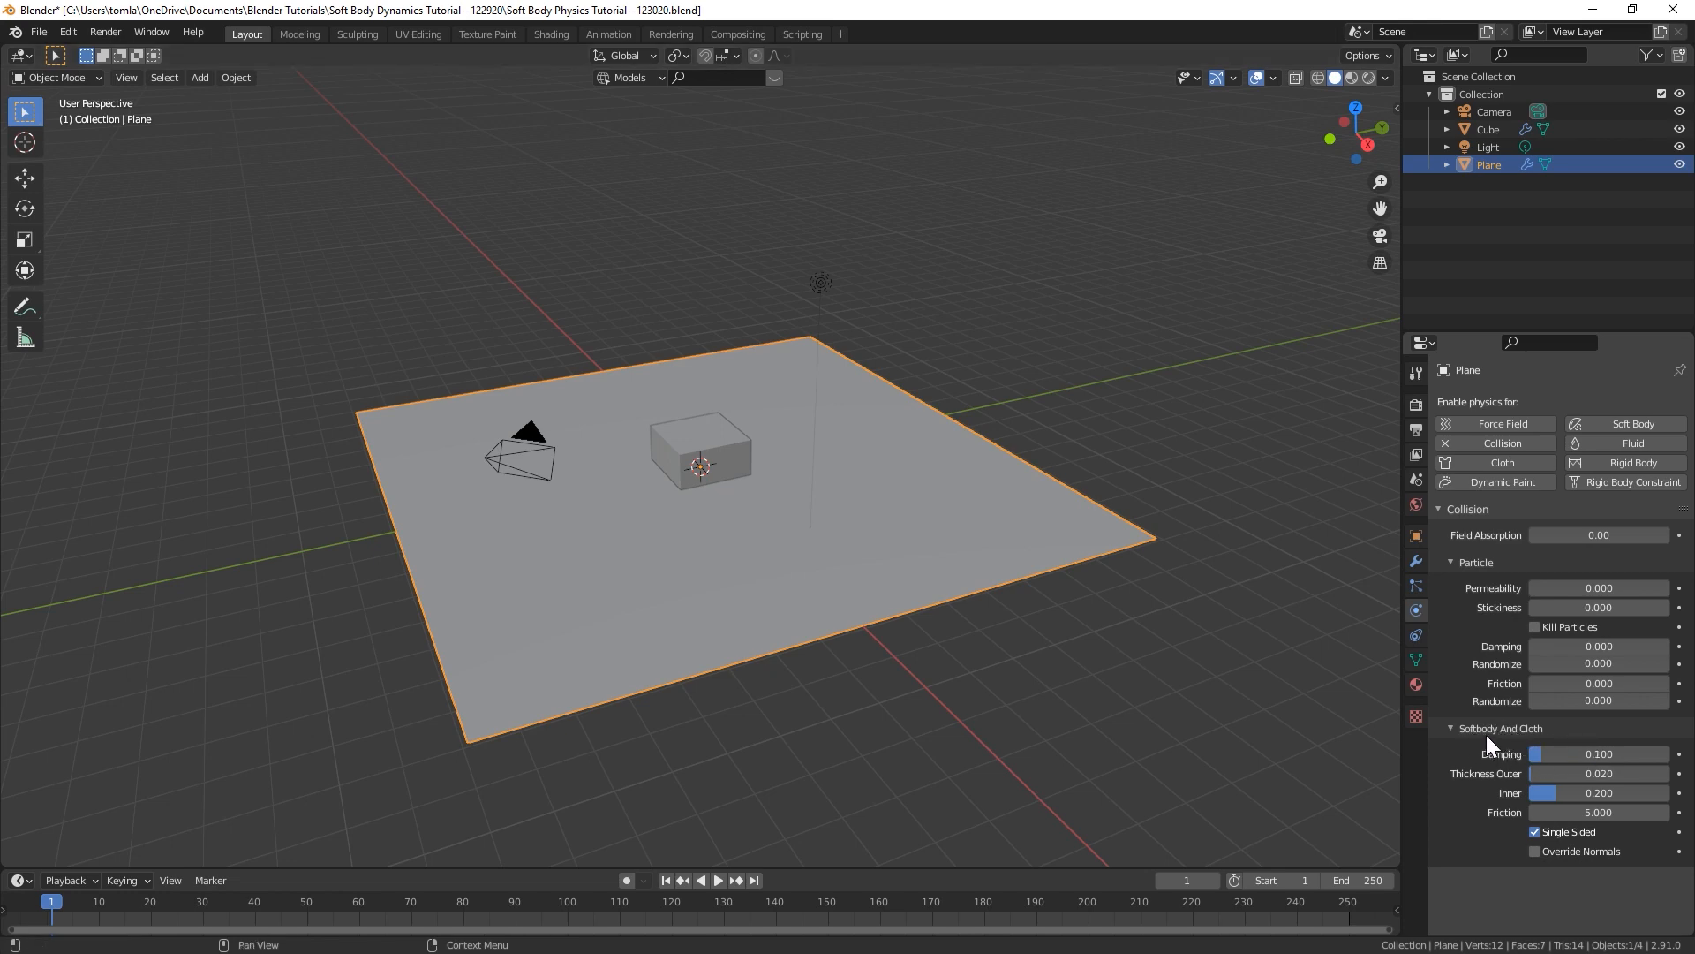
Set the plane's Softbody and Cloth outer thickness to 0.001 in its collision physics and save the file.
{"action": "left_click", "coordinate": [1601, 774]}
{"action": "type", "text": "0.001"}
{"action": "key", "text": "Return"}
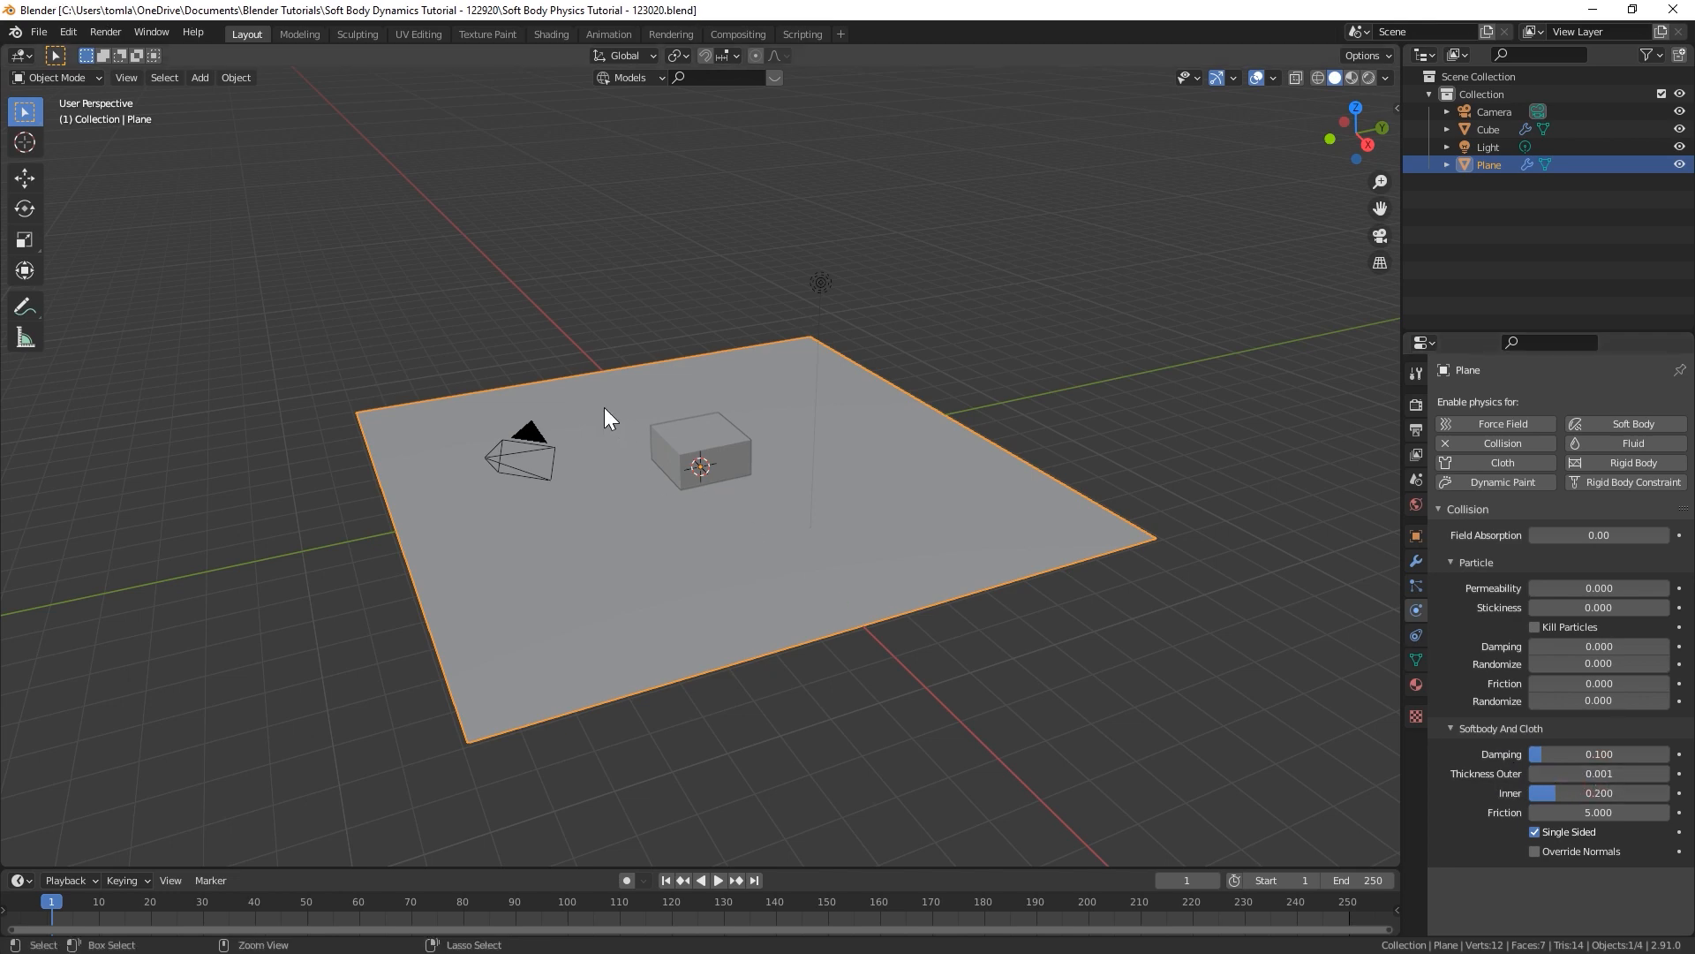
{"action": "key", "text": "ctrl+s"}
Move the cube straight up along the Z axis about 5.6 m so it floats above the plane.
{"action": "left_click", "coordinate": [713, 422]}
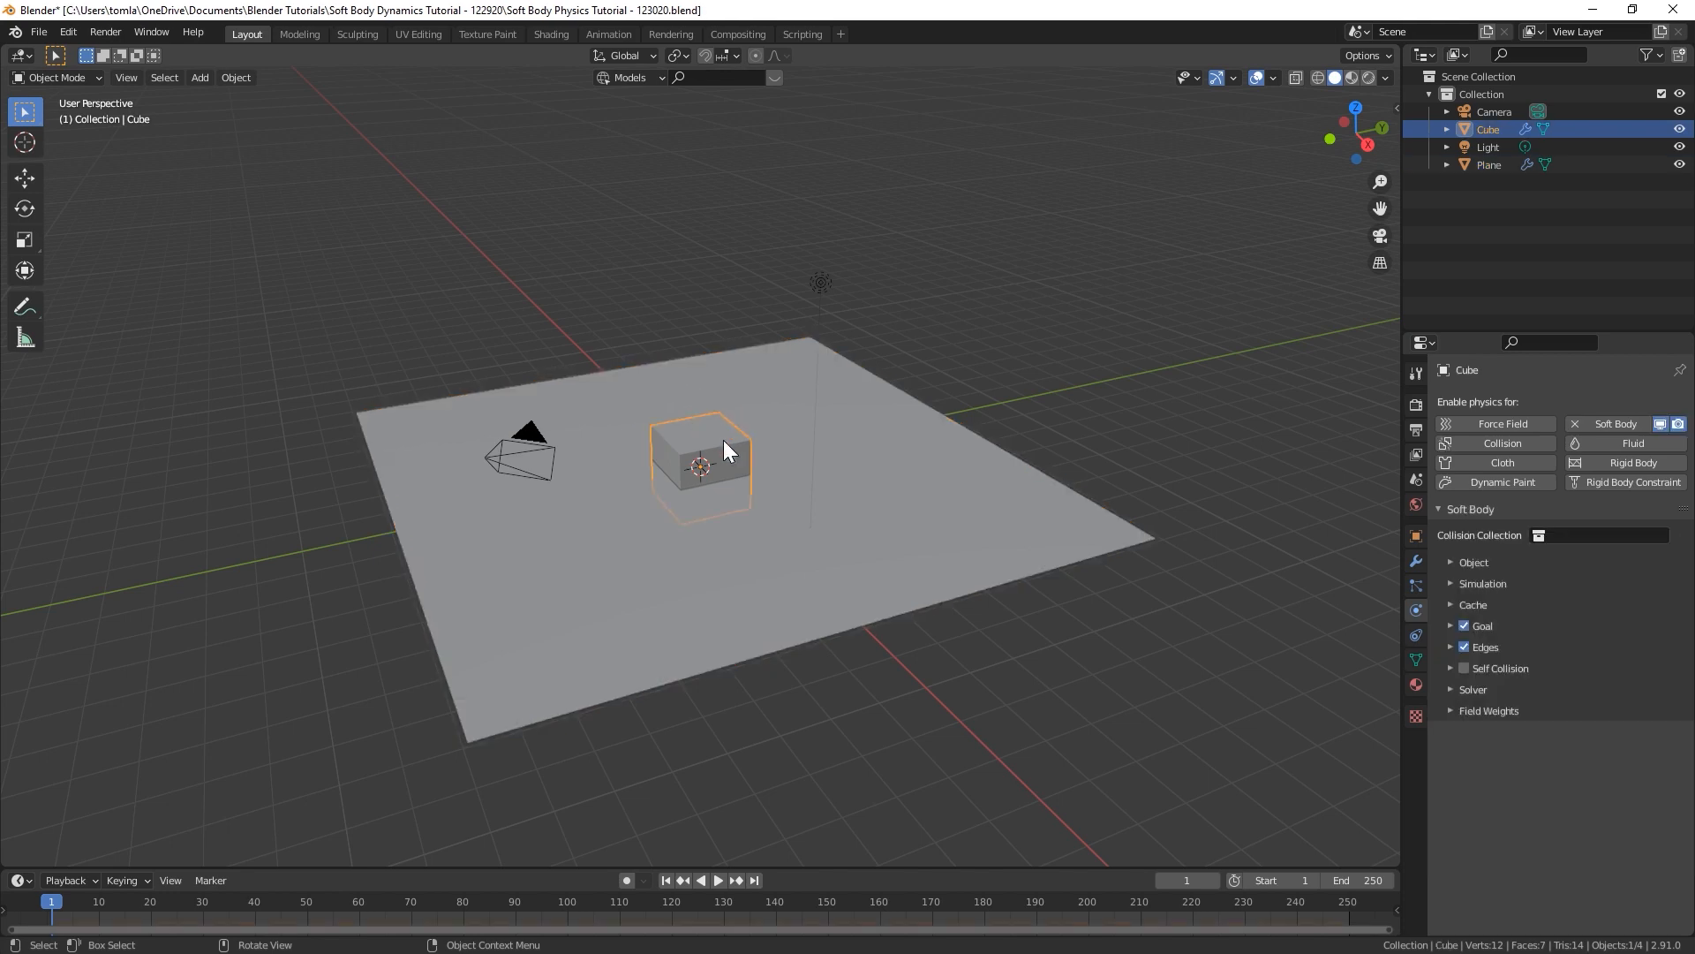
{"action": "key", "text": "g"}
{"action": "key", "text": "z"}
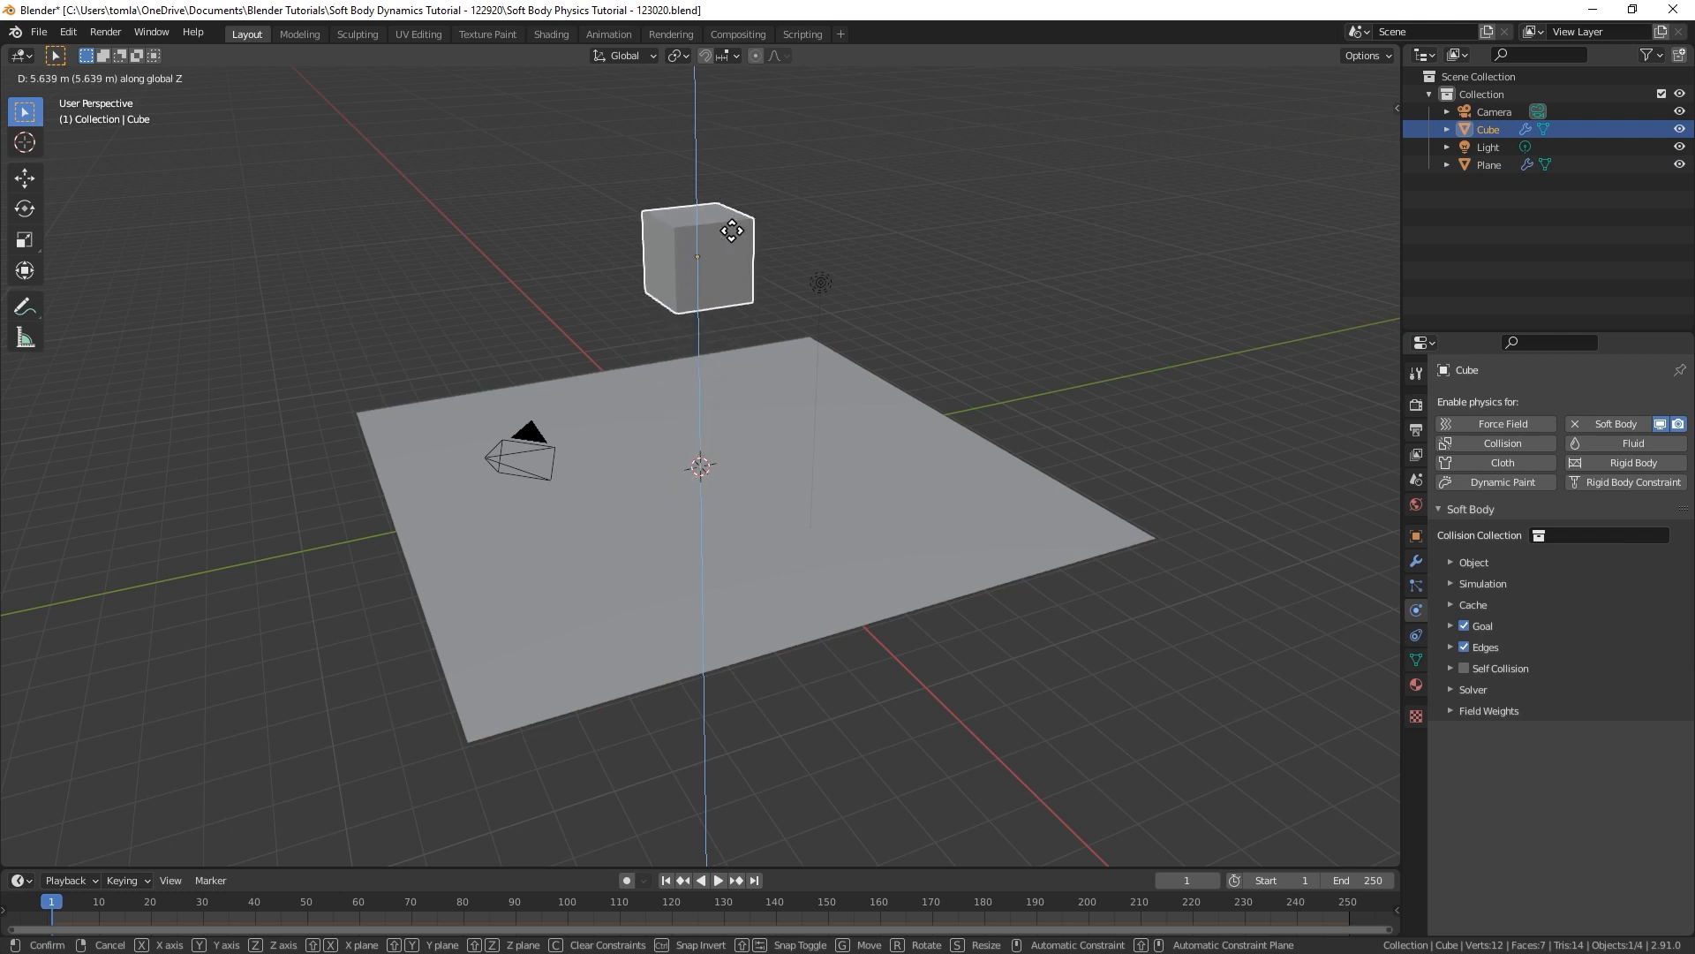
{"action": "left_click", "coordinate": [731, 315]}
Subdivide the cube's whole mesh with 4 cuts and return to Object Mode.
{"action": "key", "text": "Tab"}
{"action": "right_click", "coordinate": [733, 289]}
{"action": "left_click", "coordinate": [735, 290]}
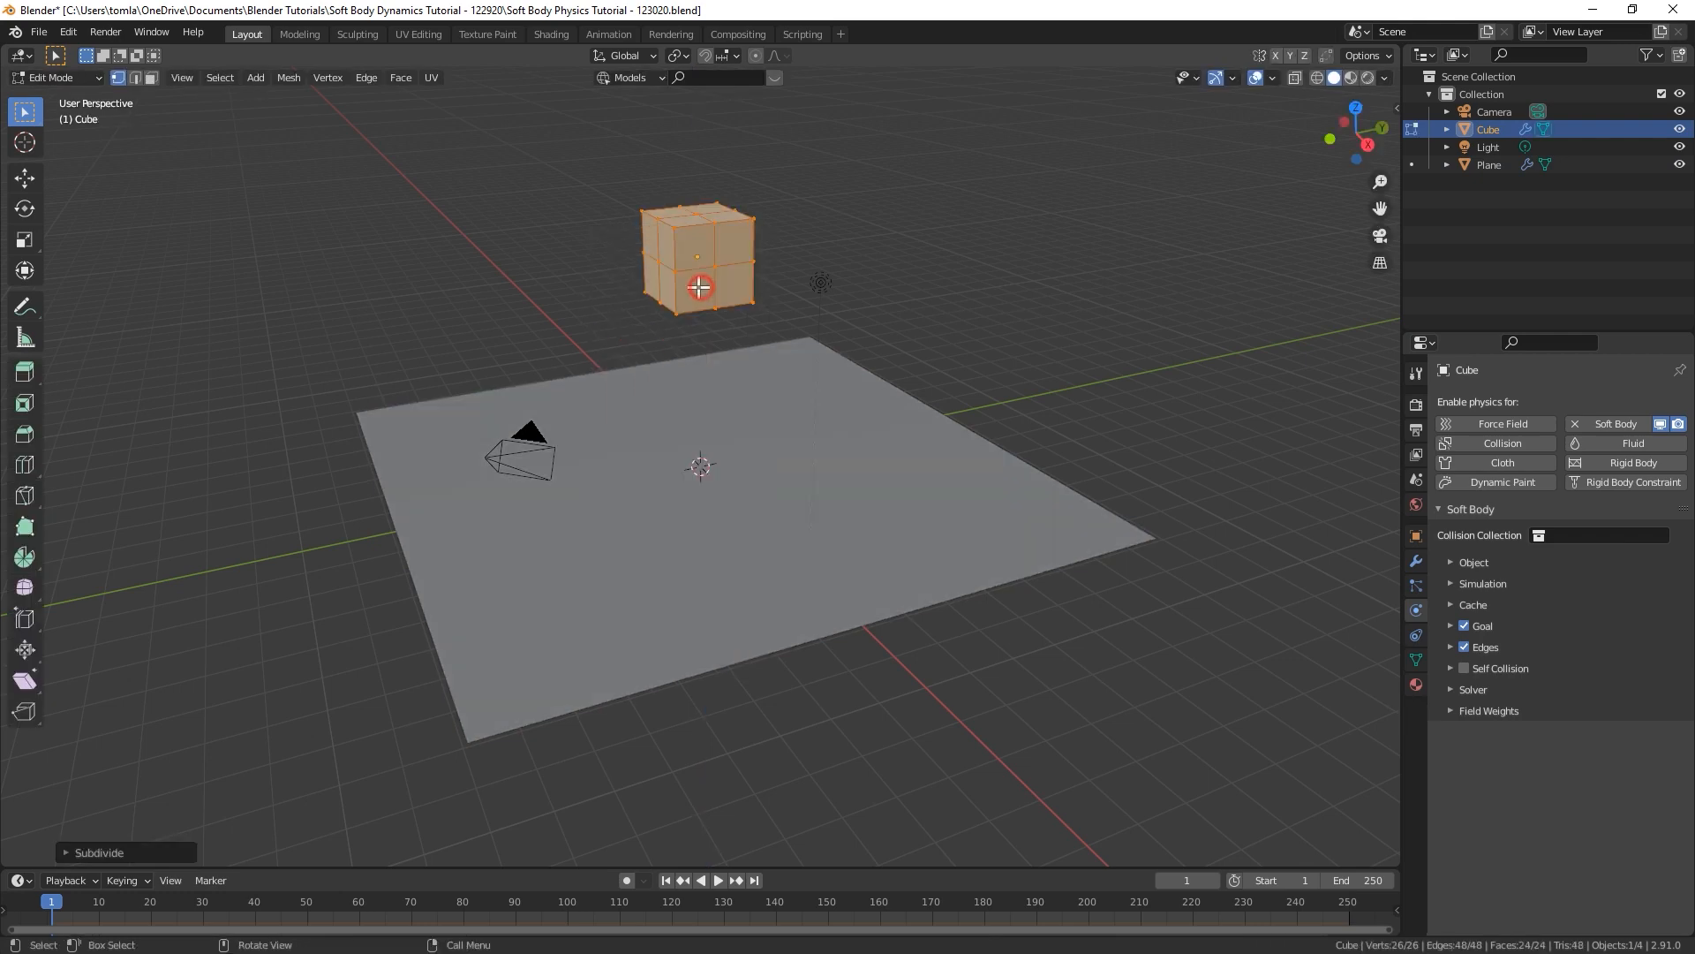
{"action": "left_click", "coordinate": [100, 847]}
{"action": "left_click", "coordinate": [291, 727]}
{"action": "left_click", "coordinate": [291, 726]}
{"action": "left_click", "coordinate": [292, 726]}
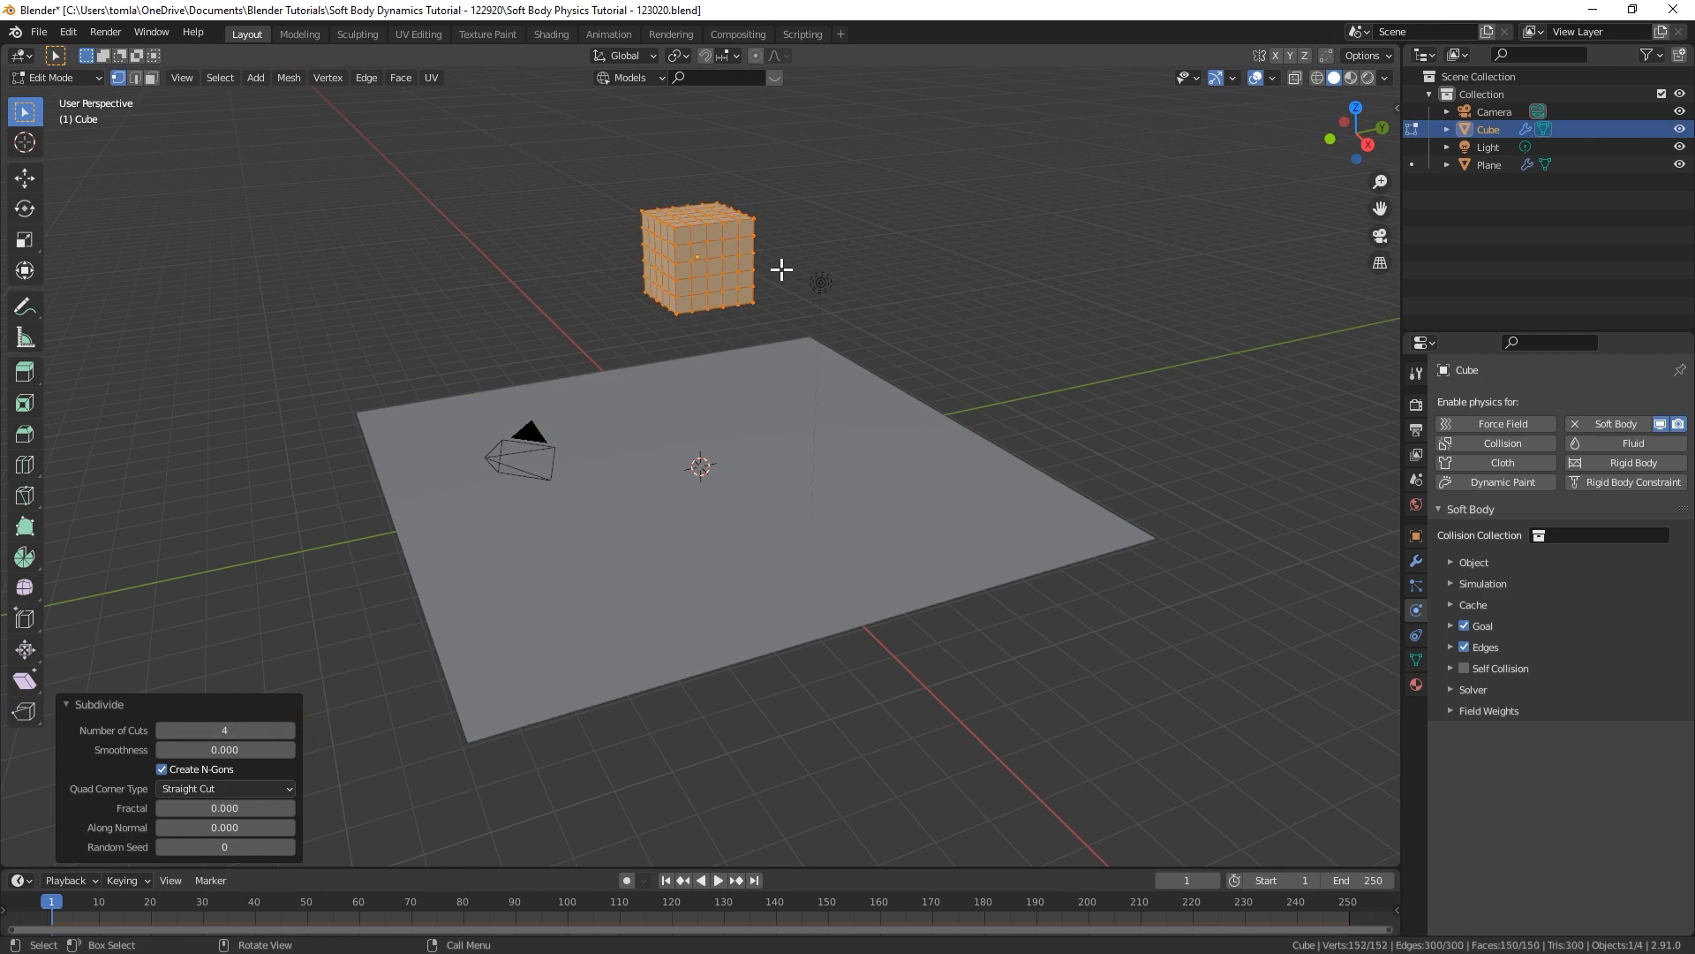
{"action": "key", "text": "Tab"}
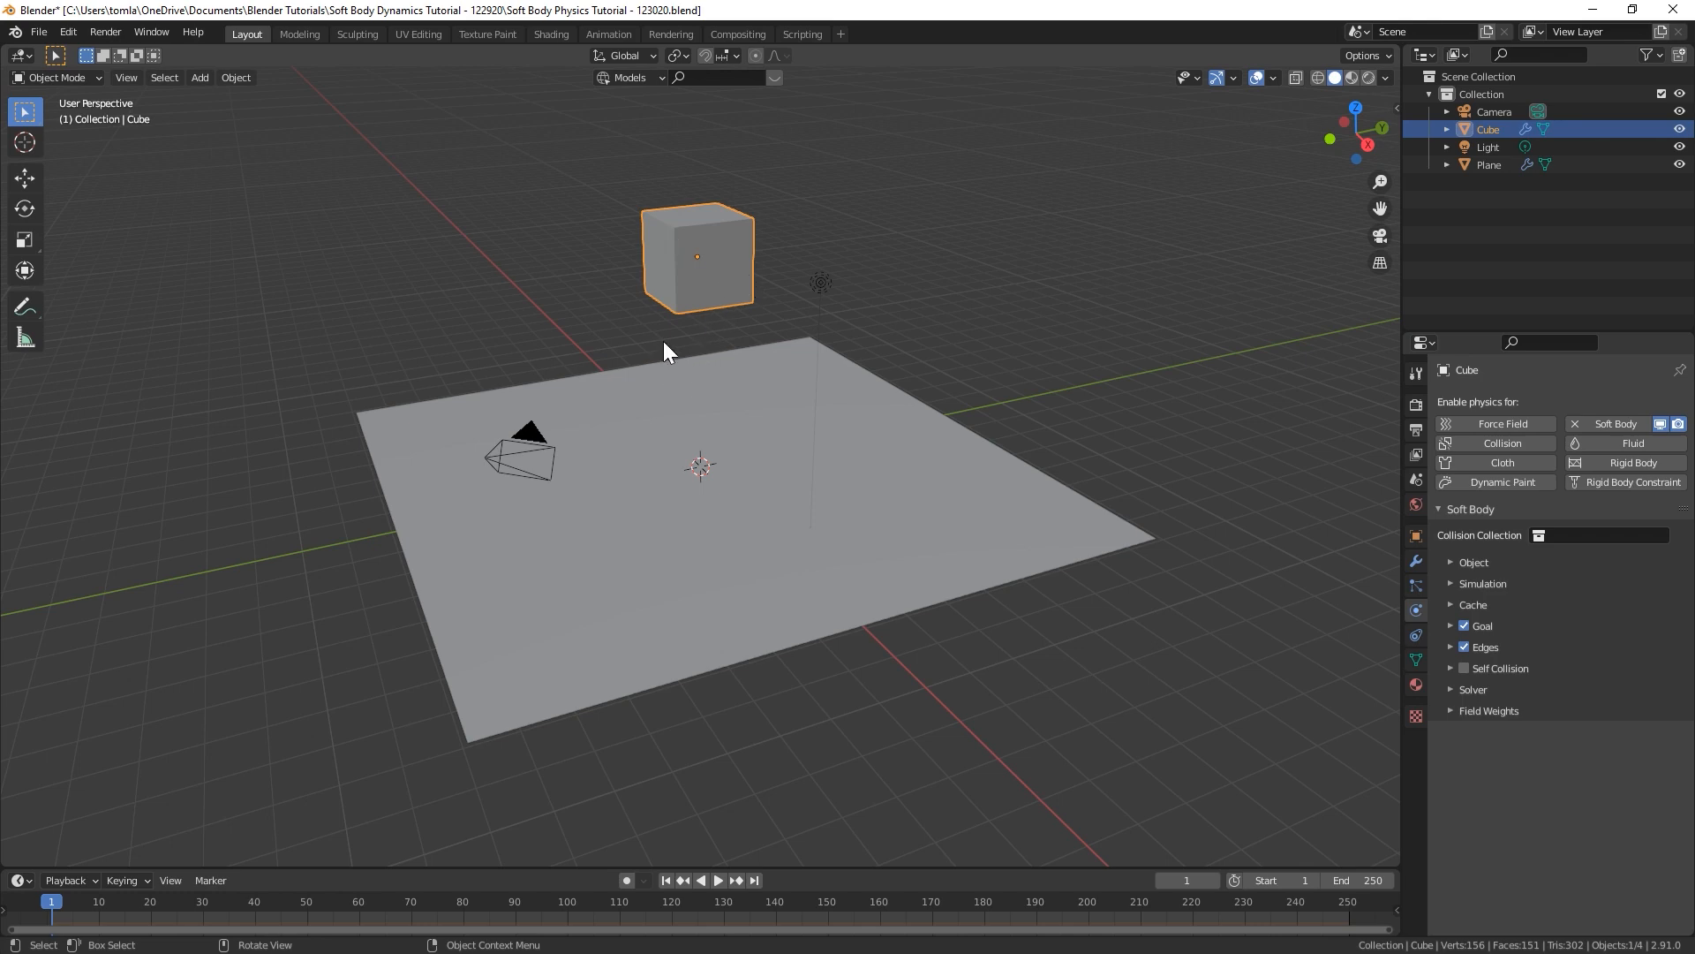
Rotate the cube freely with trackball rotation by about -41.8° and 19.5° so it tilts onto a corner.
{"action": "key", "text": "r"}
{"action": "key", "text": "r"}
{"action": "left_click", "coordinate": [698, 281]}
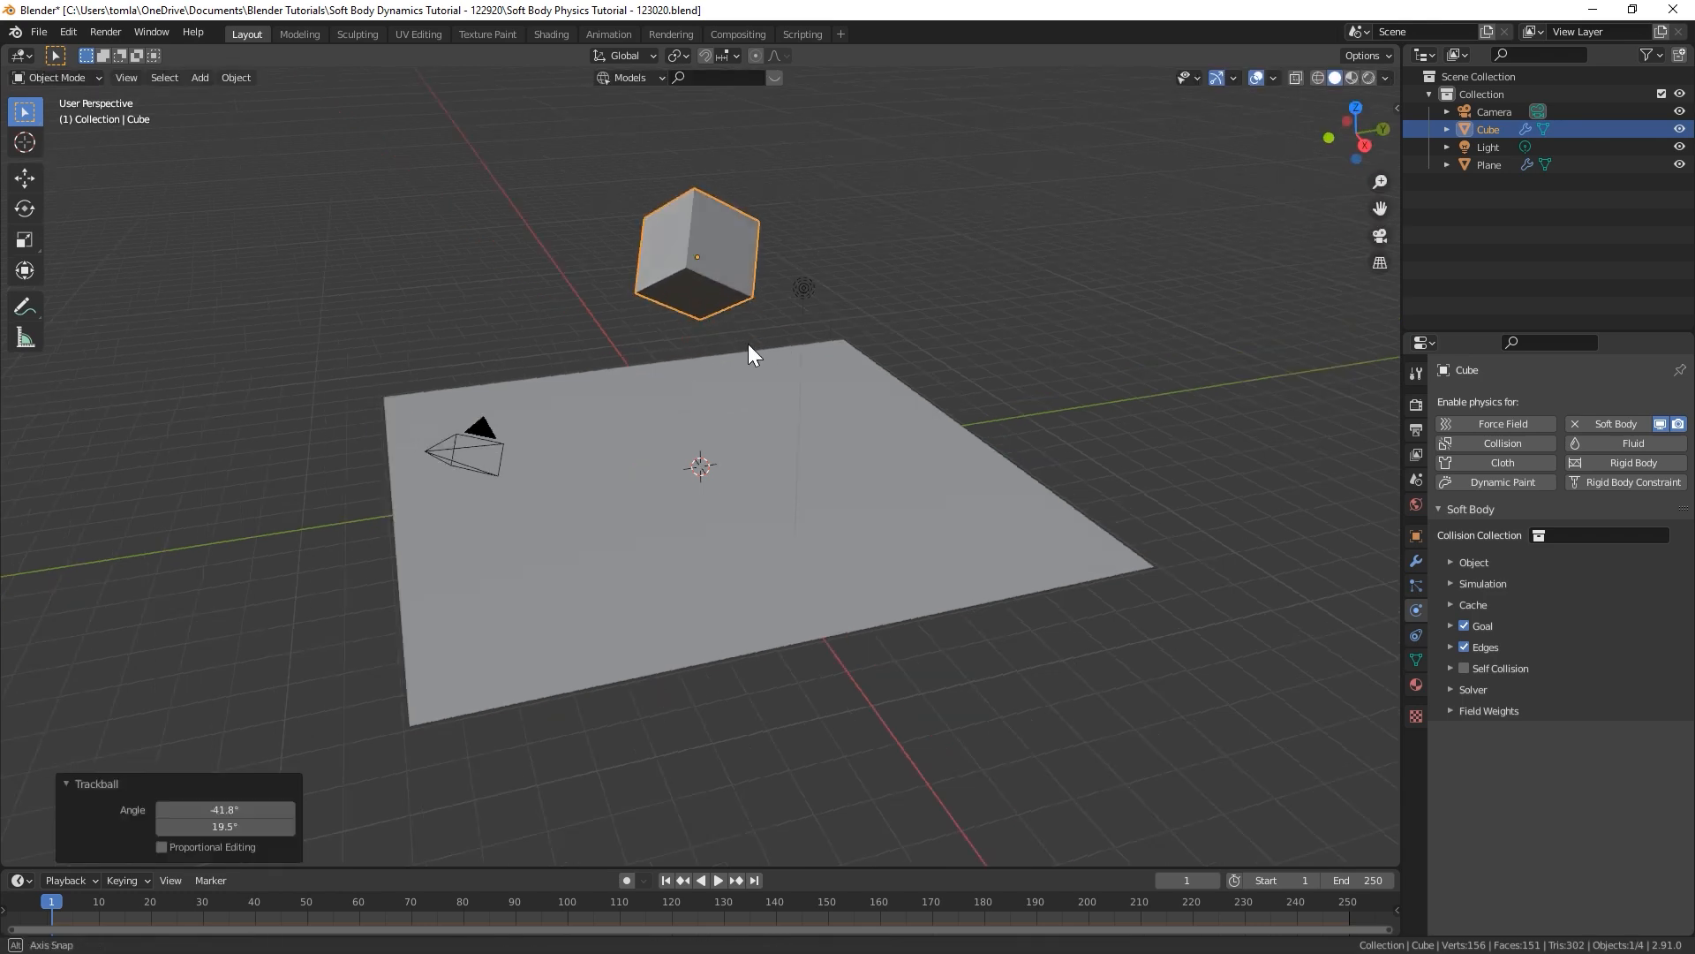
Enable Soft Body physics on the cube and save the file.
{"action": "middle_click_drag", "start_coordinate": [760, 347], "coordinate": [703, 277]}
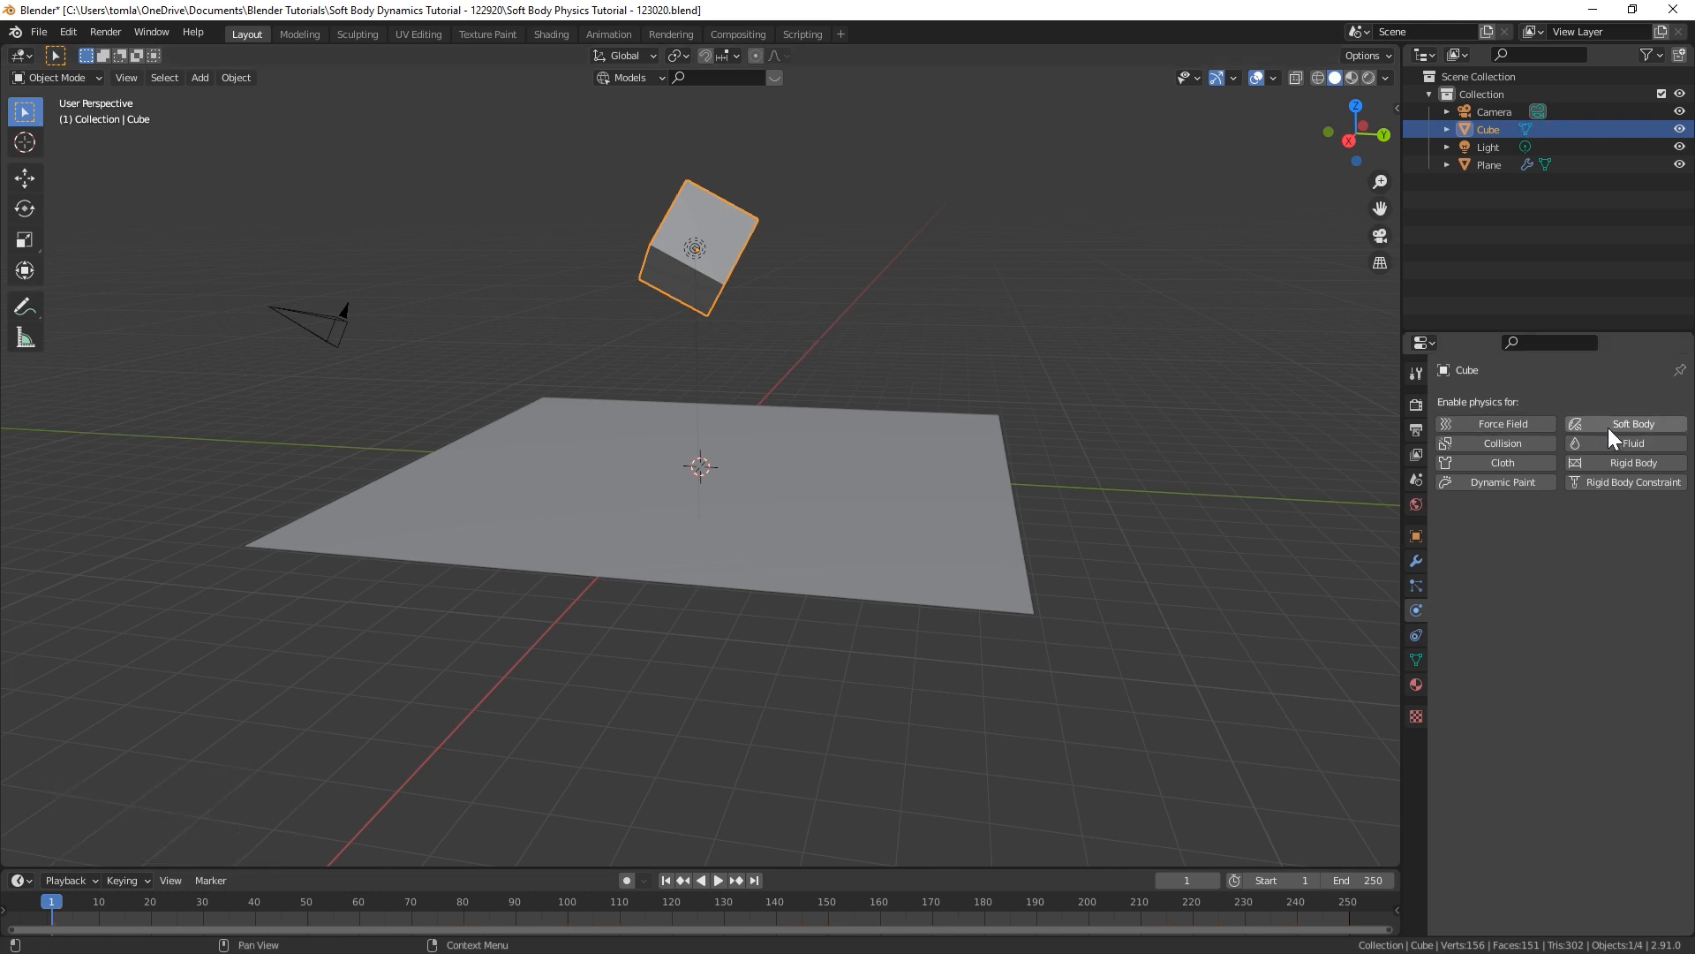
{"action": "left_click", "coordinate": [1636, 424]}
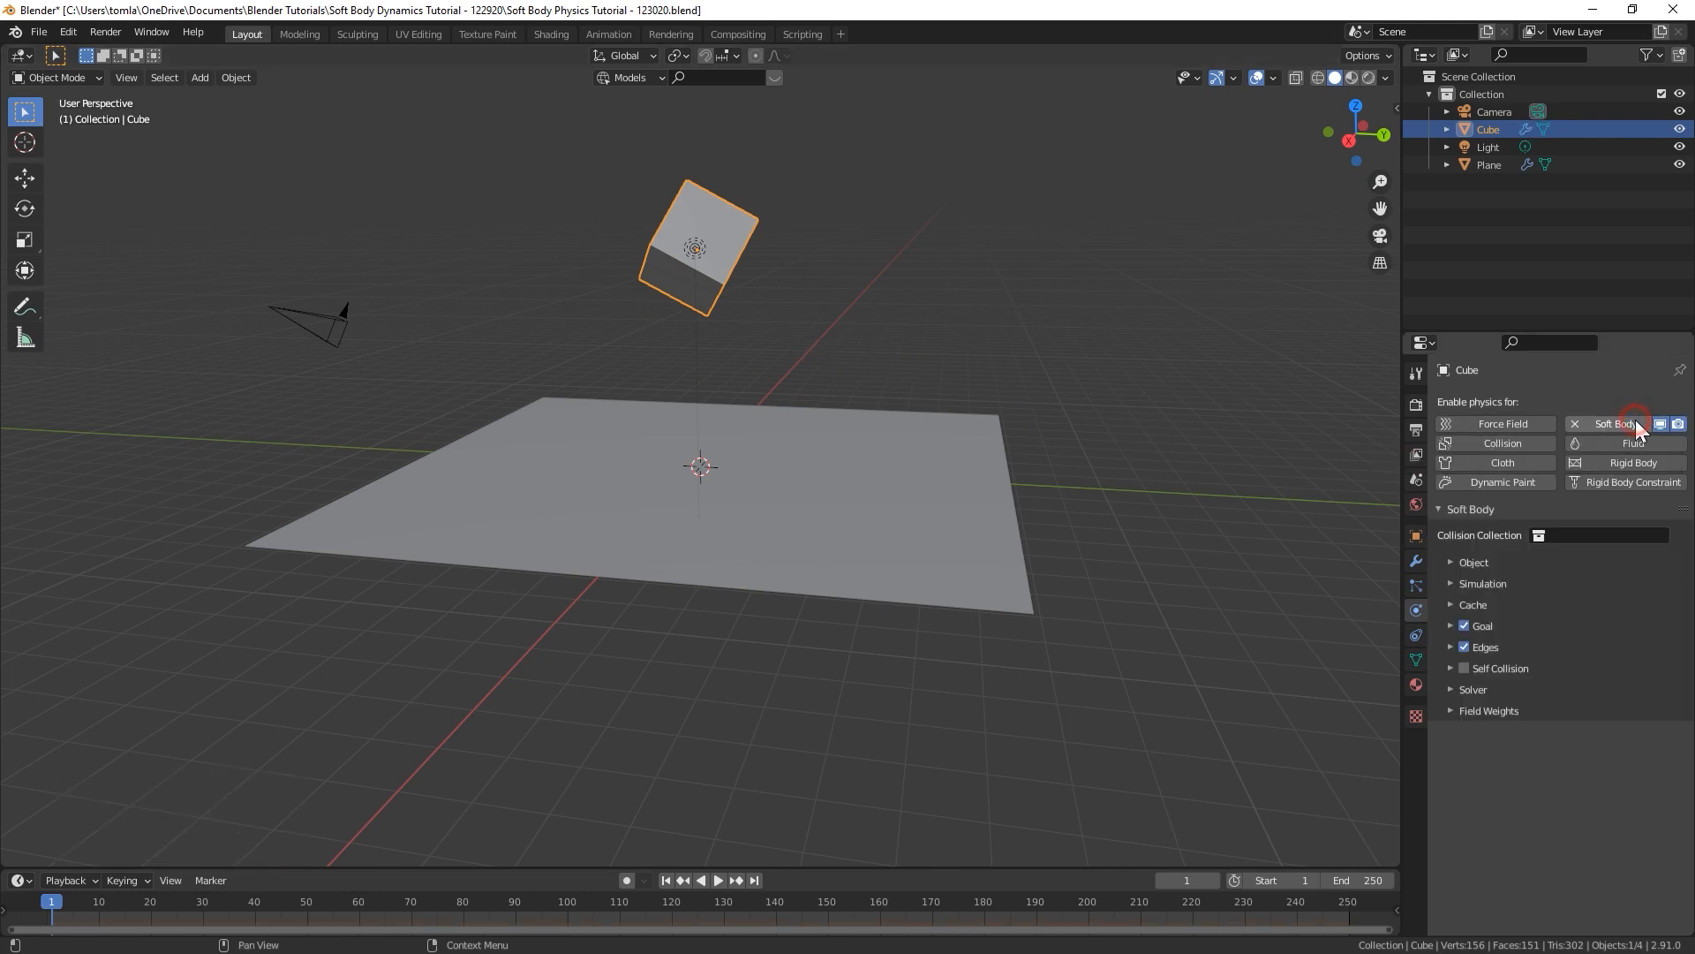
{"action": "key", "text": "ctrl+s"}
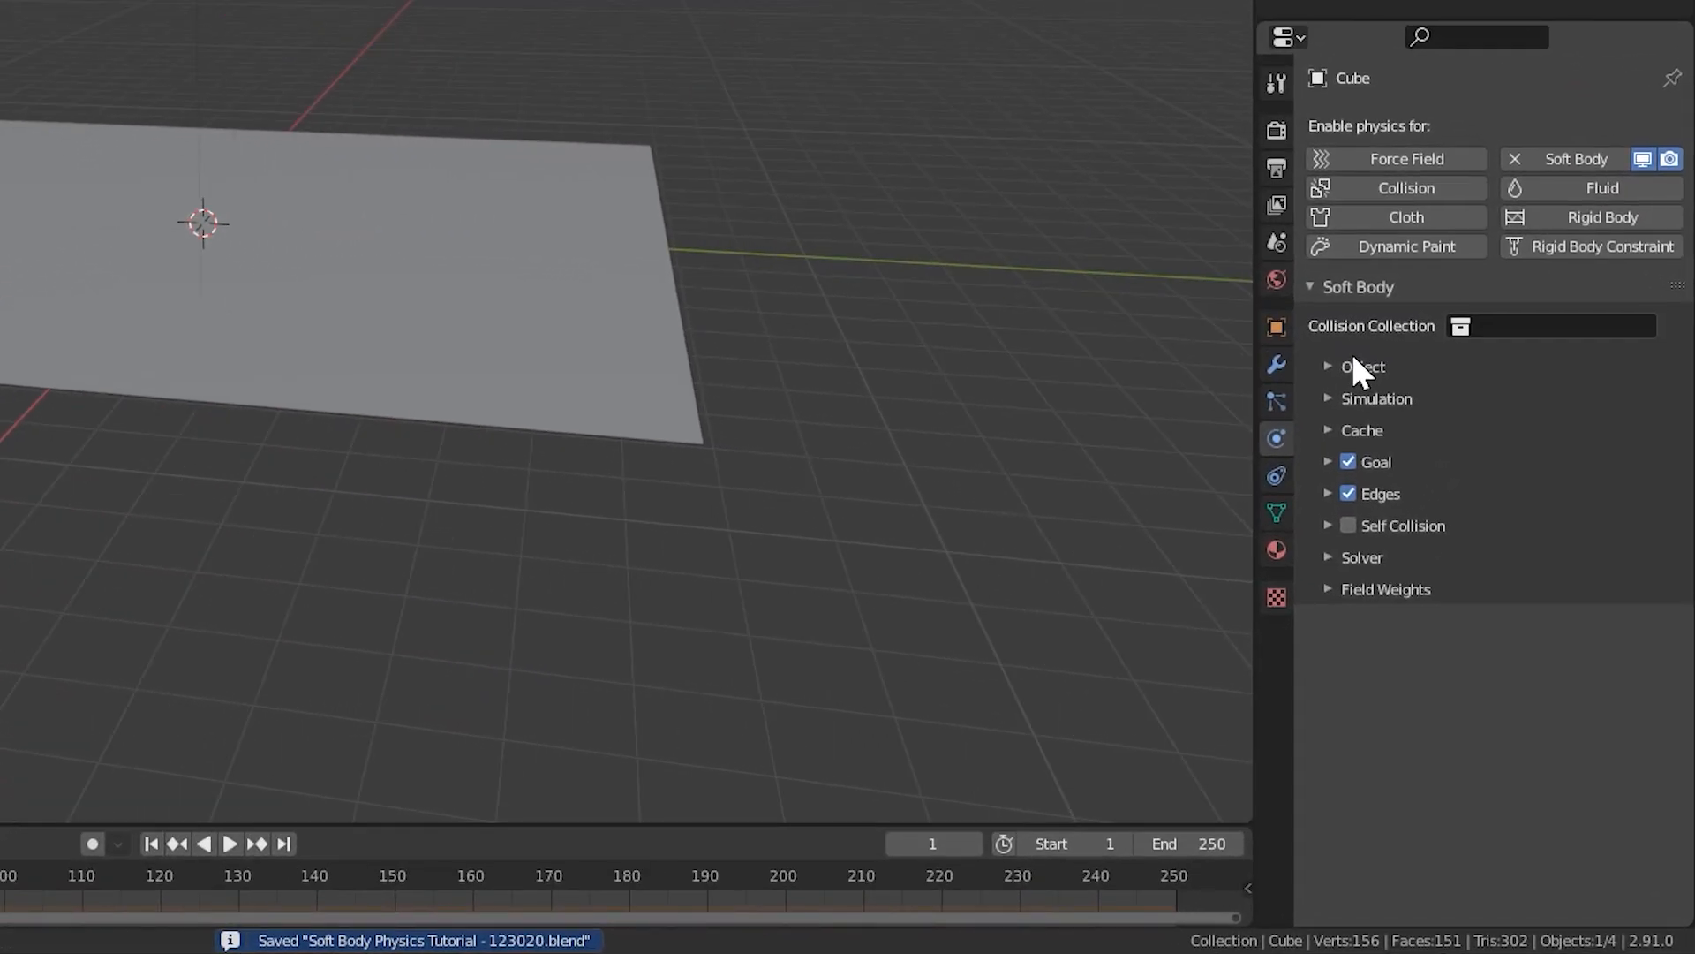
Review the Object, Simulation and Cache settings of the cube's soft body.
{"action": "left_click", "coordinate": [1357, 367]}
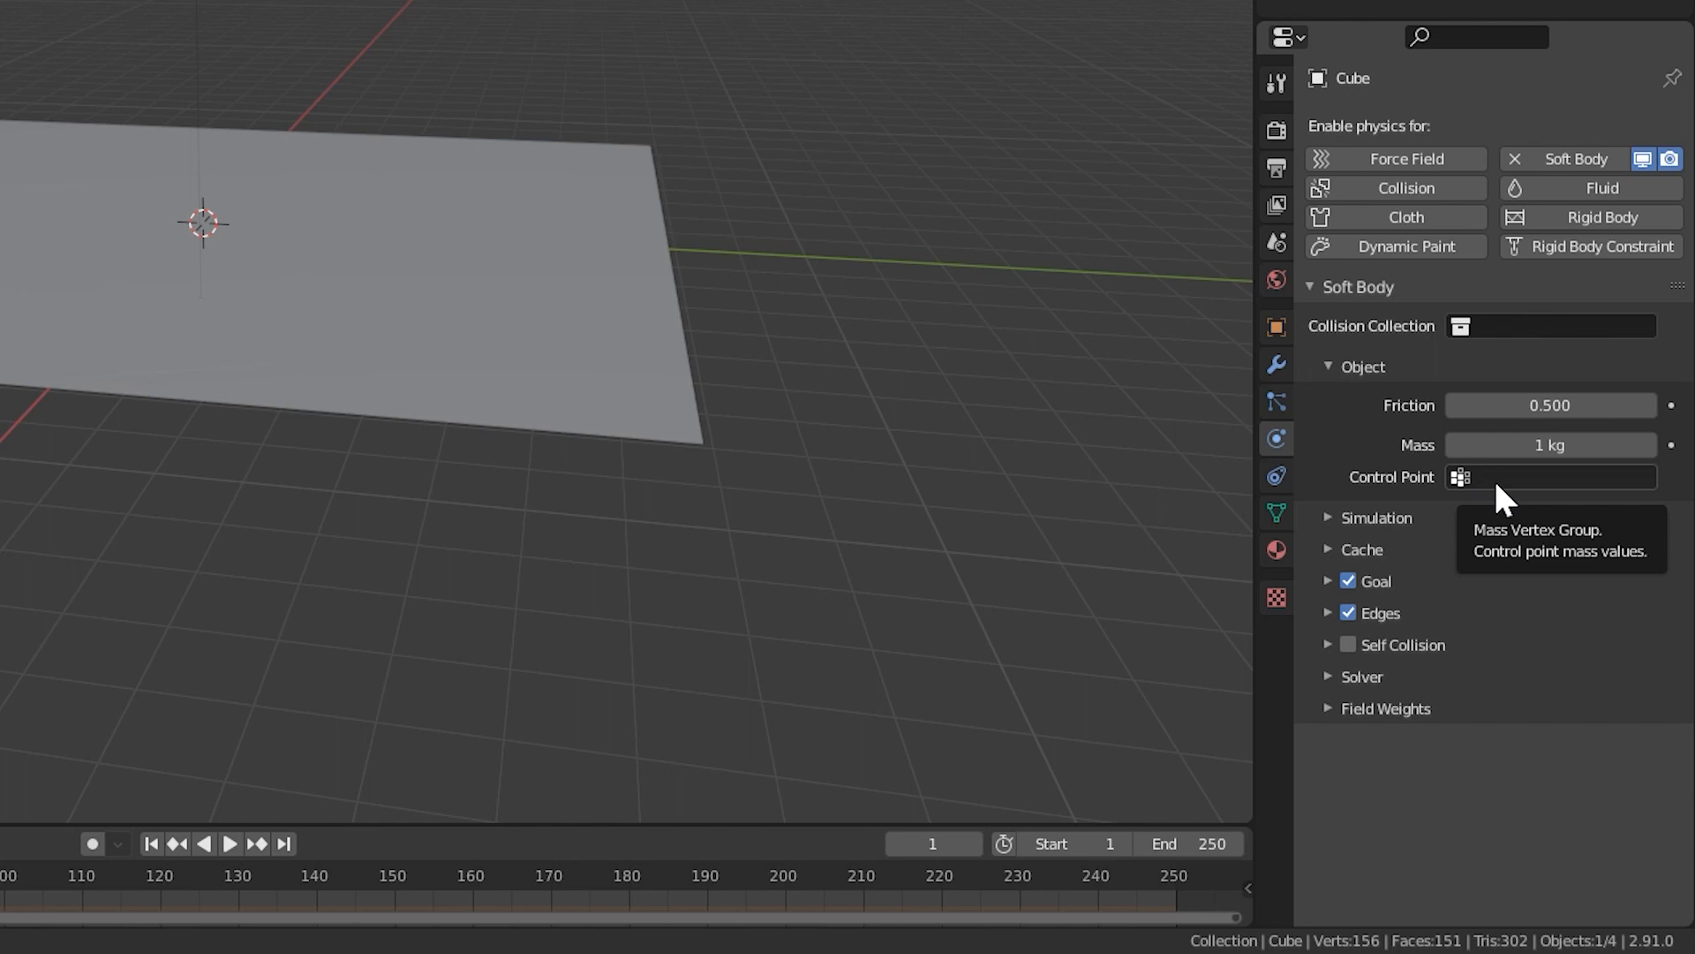
{"action": "left_click", "coordinate": [1325, 367]}
{"action": "left_click", "coordinate": [1360, 398]}
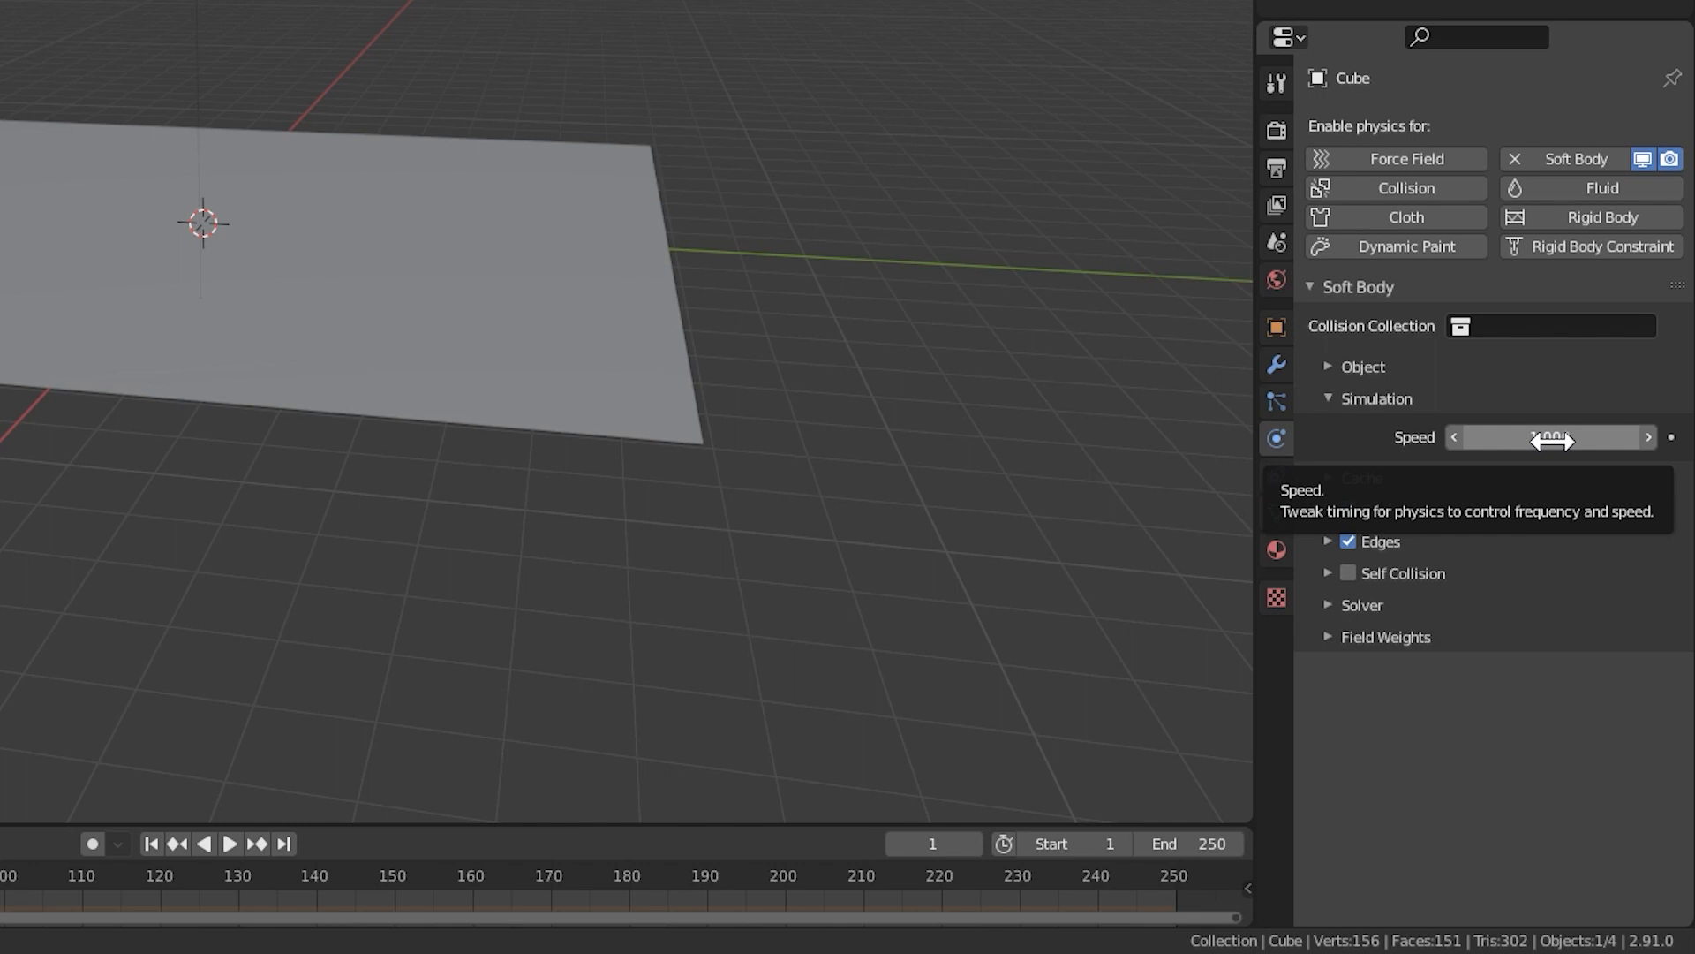
{"action": "left_click", "coordinate": [1319, 399]}
{"action": "left_click", "coordinate": [1327, 430]}
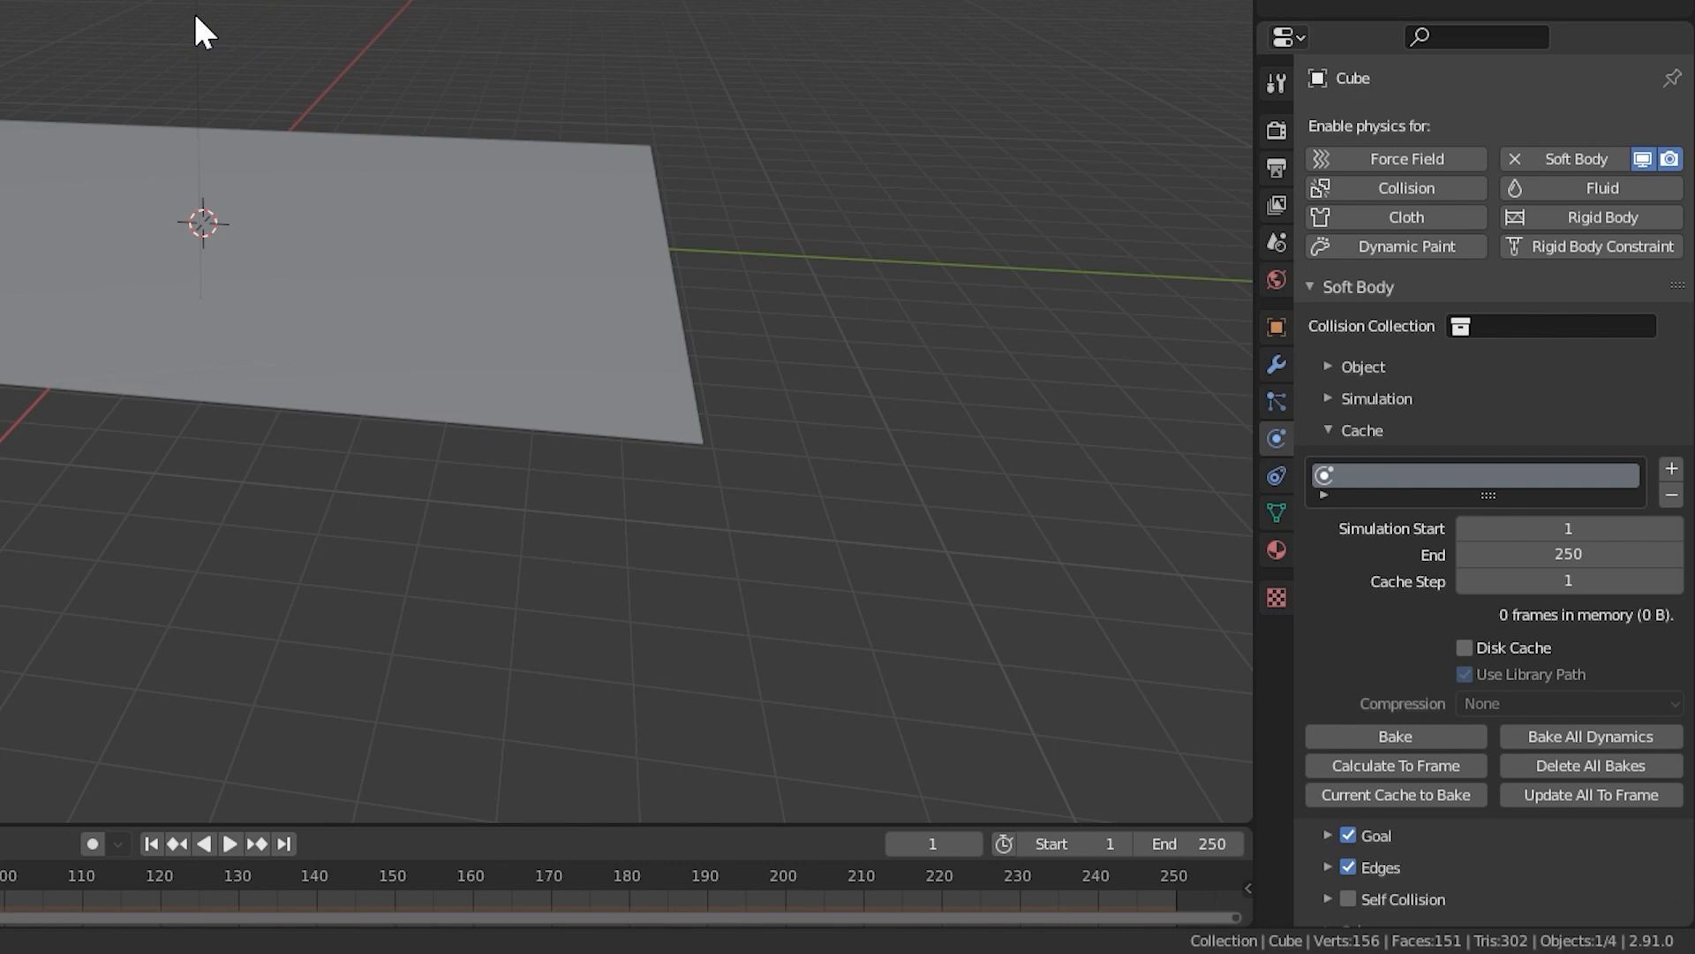
{"action": "left_click", "coordinate": [1333, 430]}
Disable the Goal option in the cube's soft body settings.
{"action": "left_click", "coordinate": [1329, 461]}
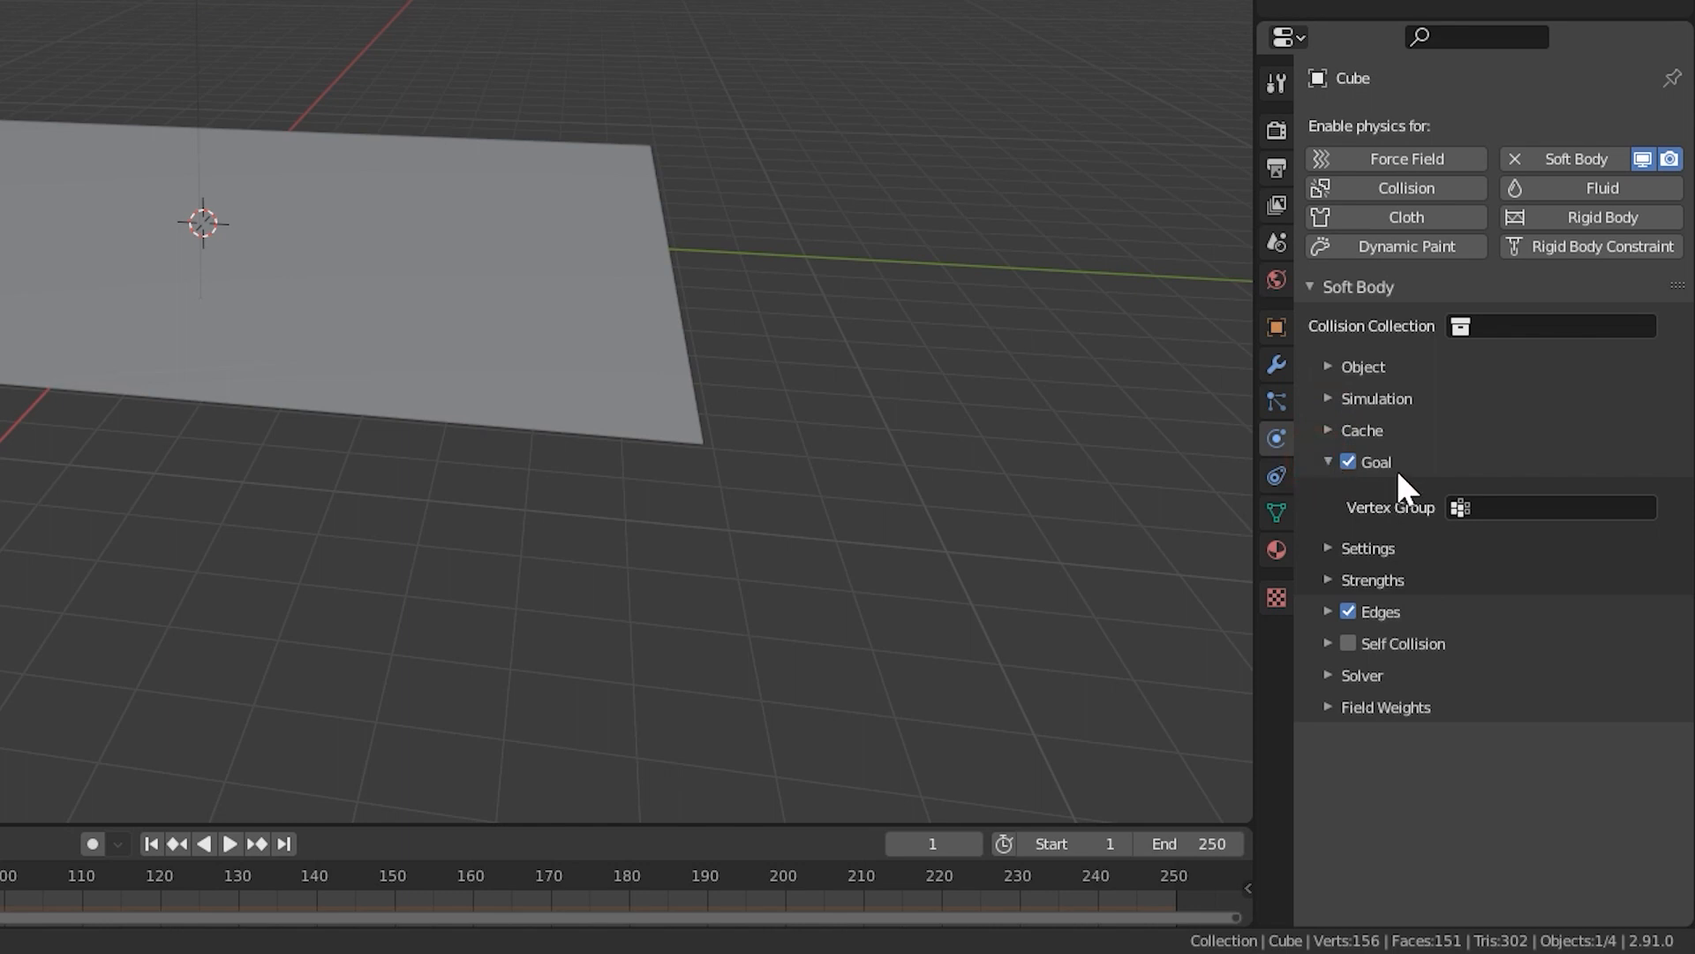
{"action": "left_click", "coordinate": [1348, 462]}
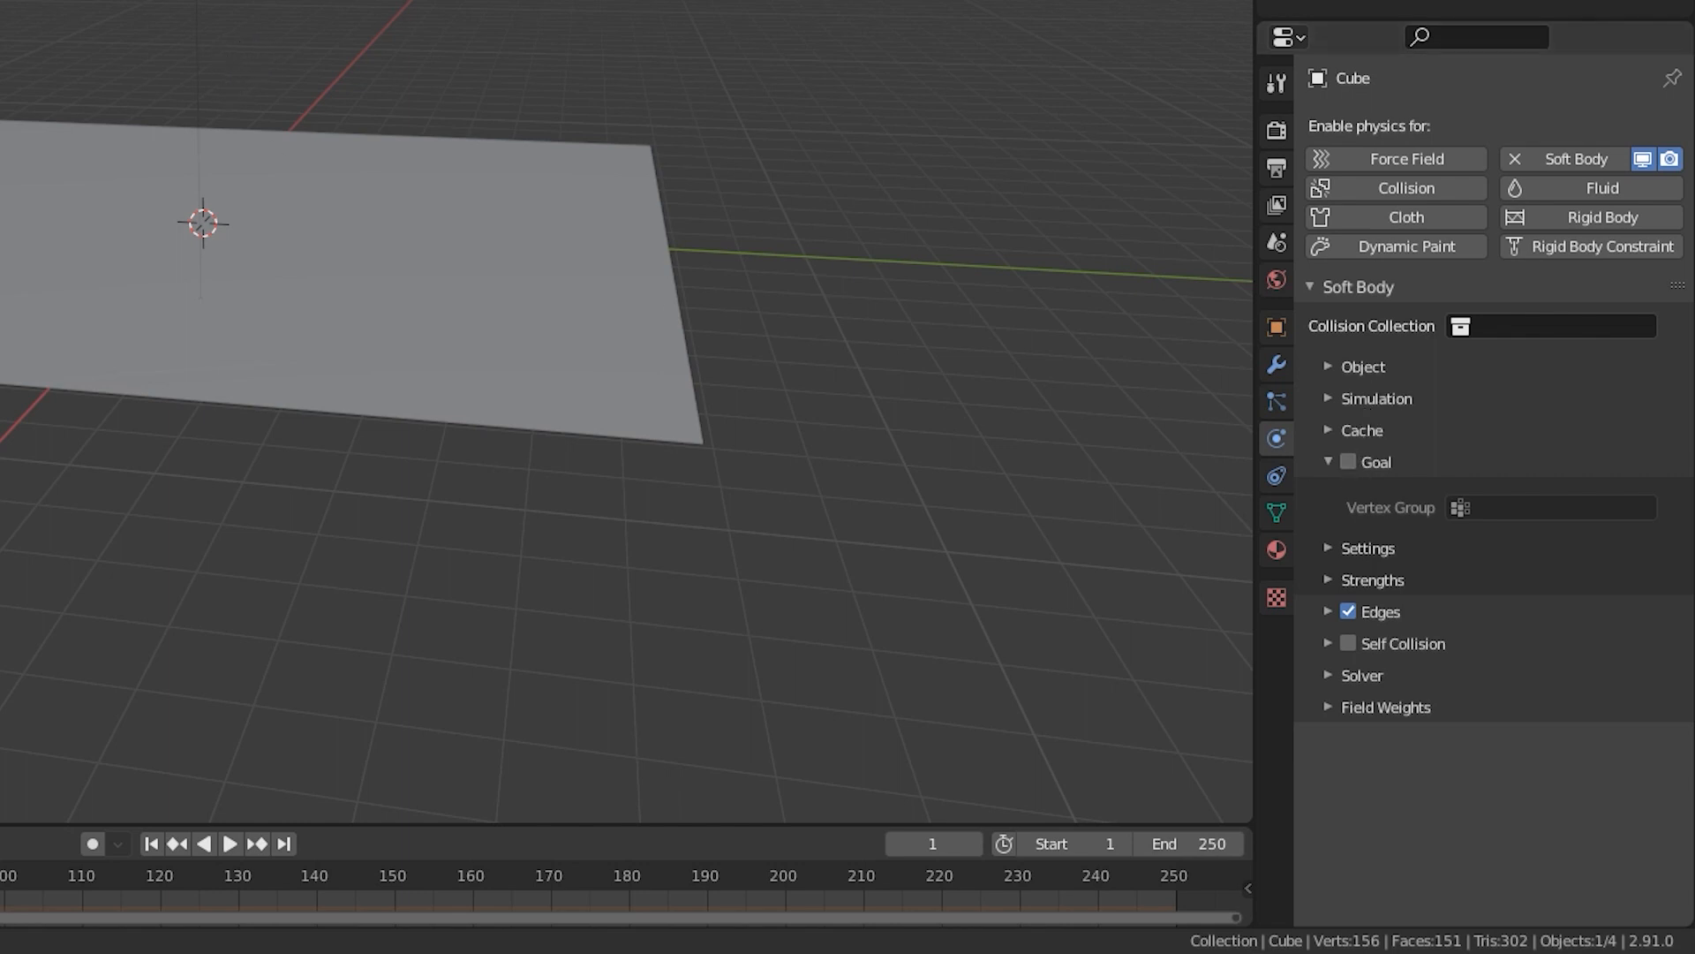
{"action": "middle_click_drag", "start_coordinate": [707, 397], "coordinate": [609, 411]}
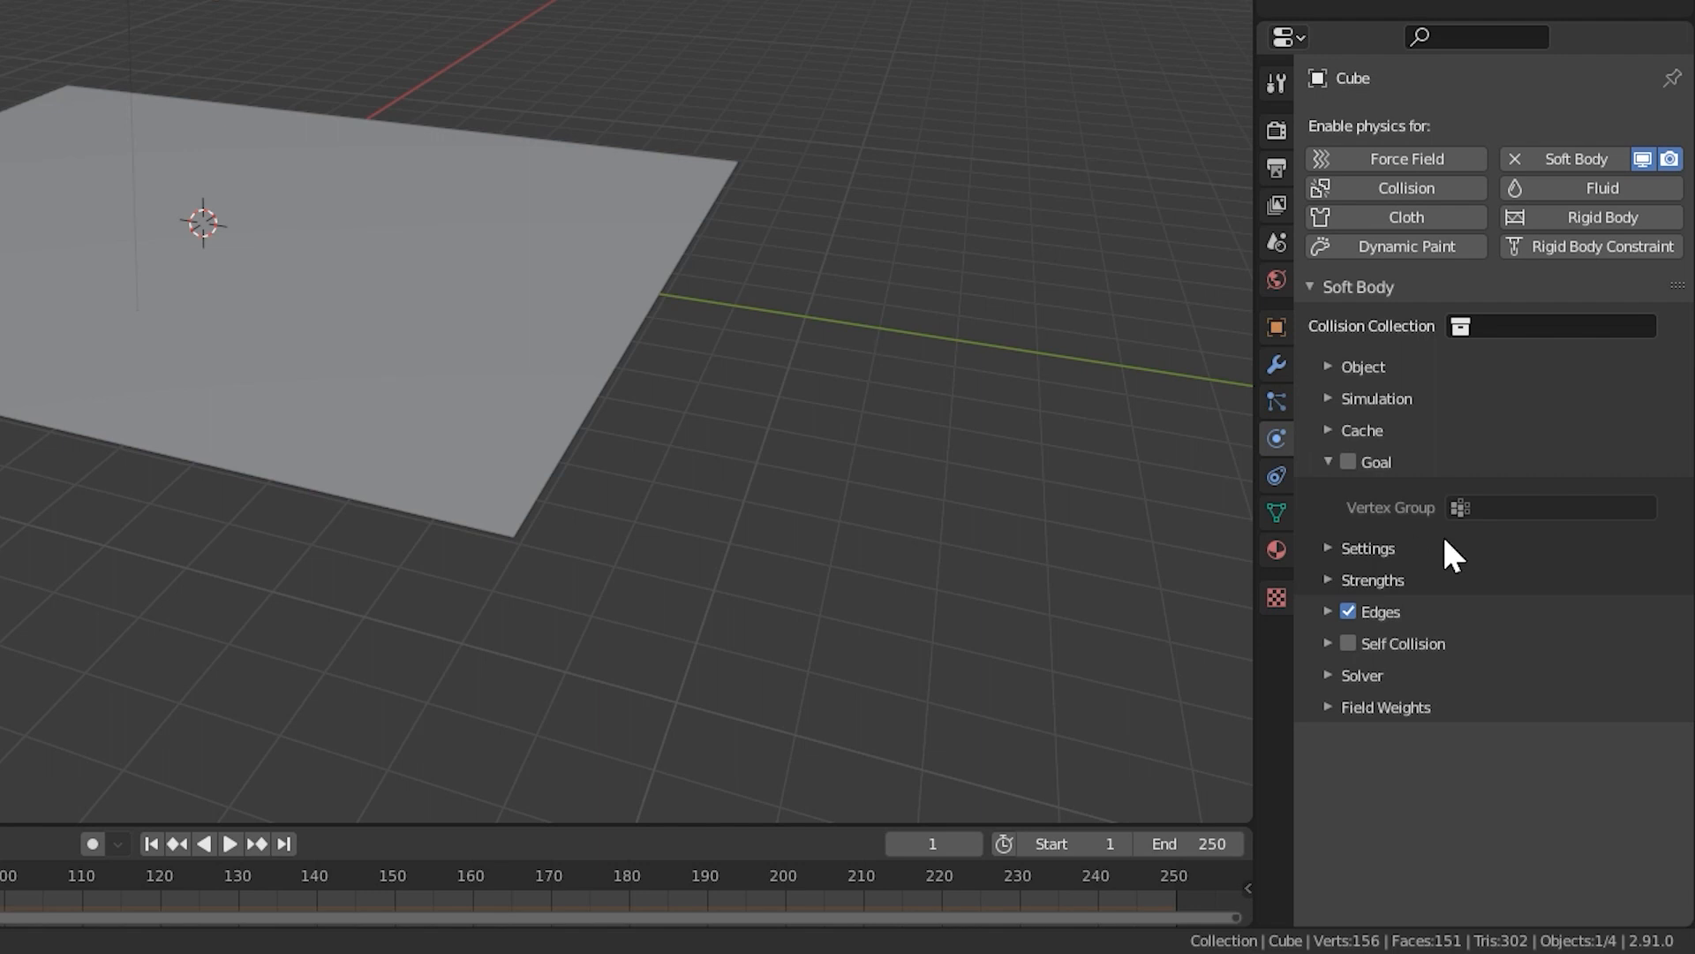
Turn Goal back on, play the simulation to see its effect on the cube, and return to the first frame.
{"action": "left_click", "coordinate": [1359, 463]}
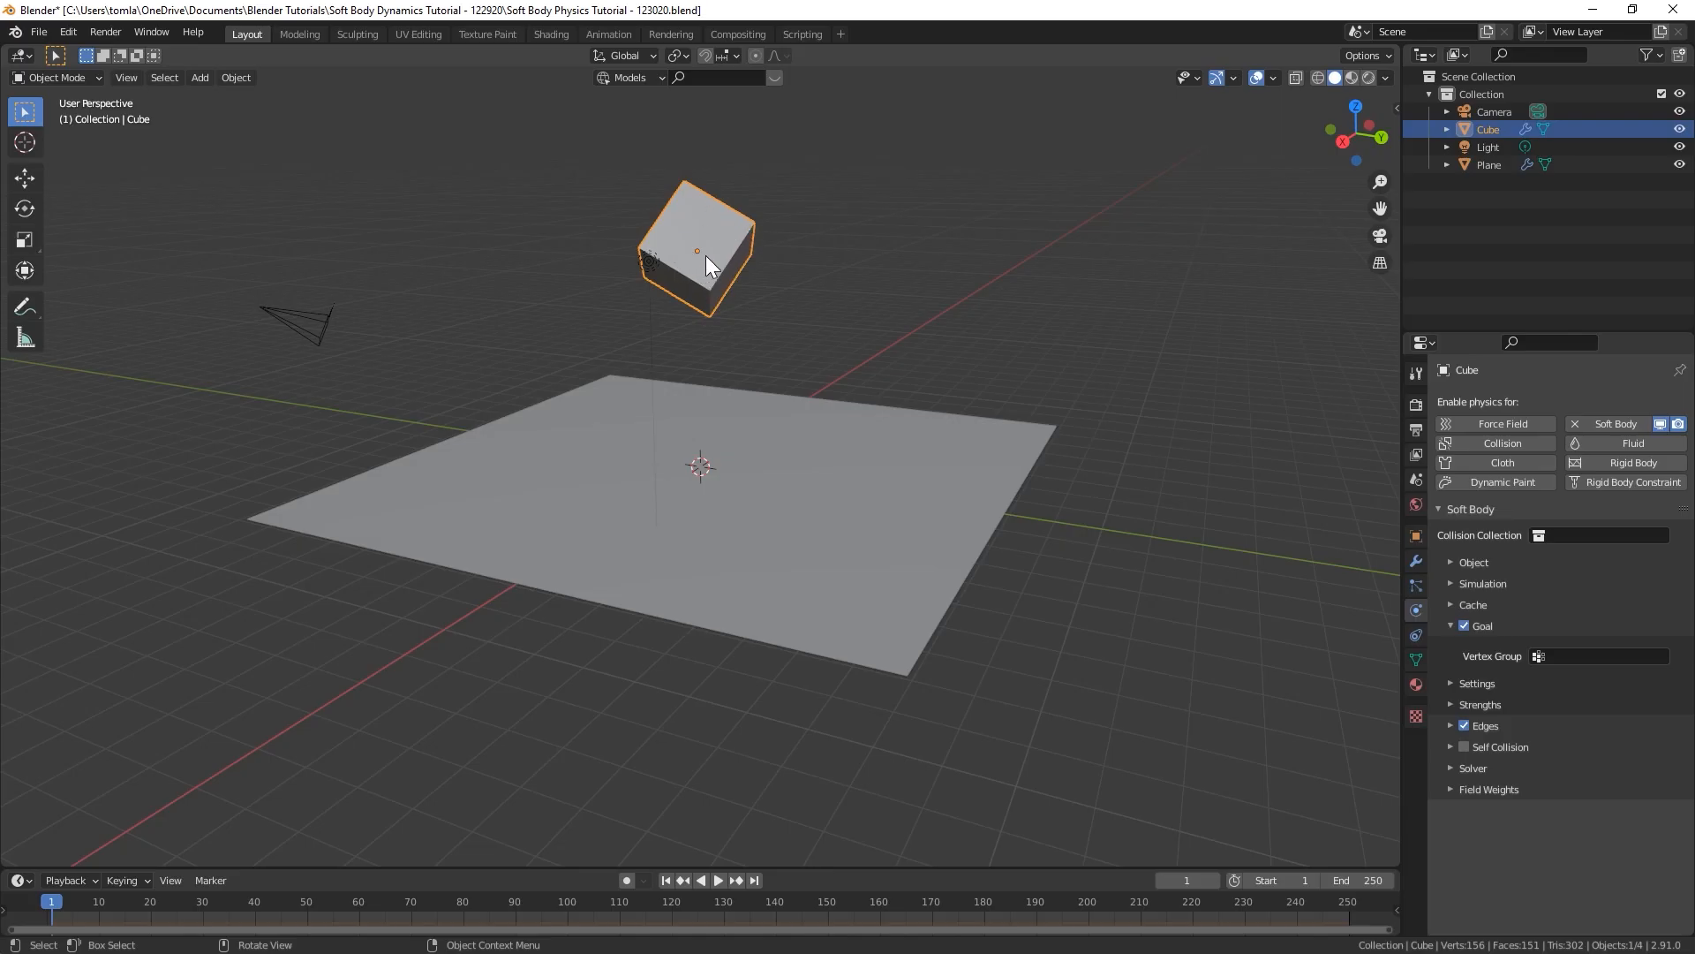
{"action": "key", "text": "space"}
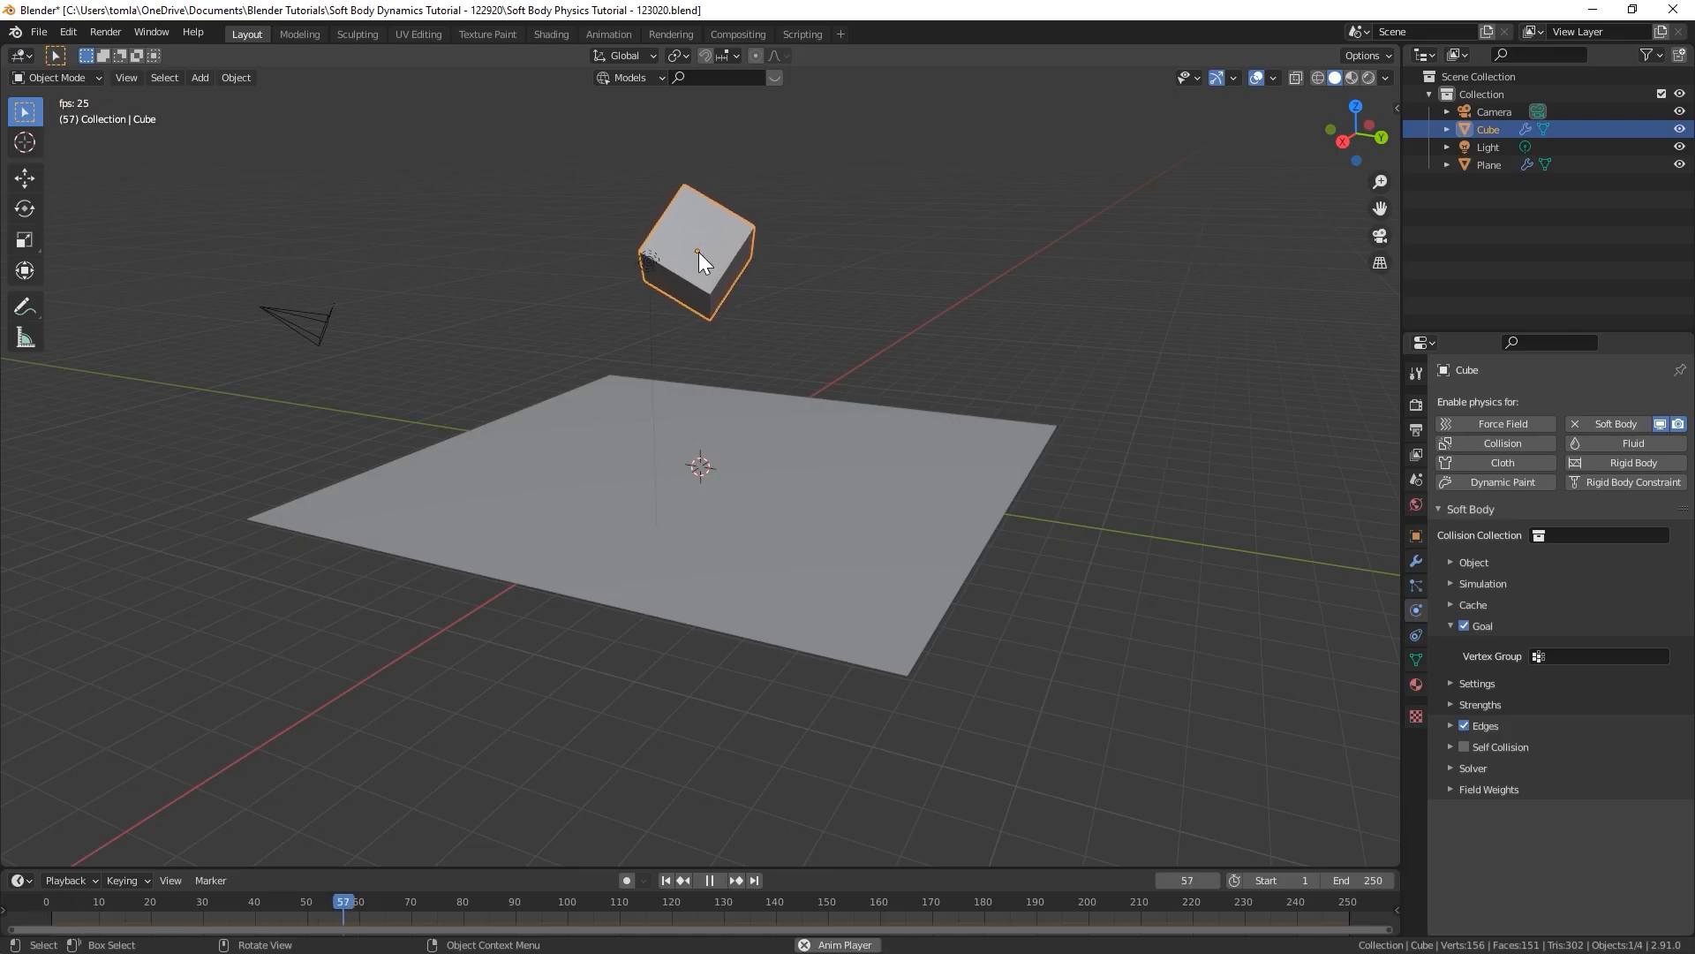
{"action": "key", "text": "space"}
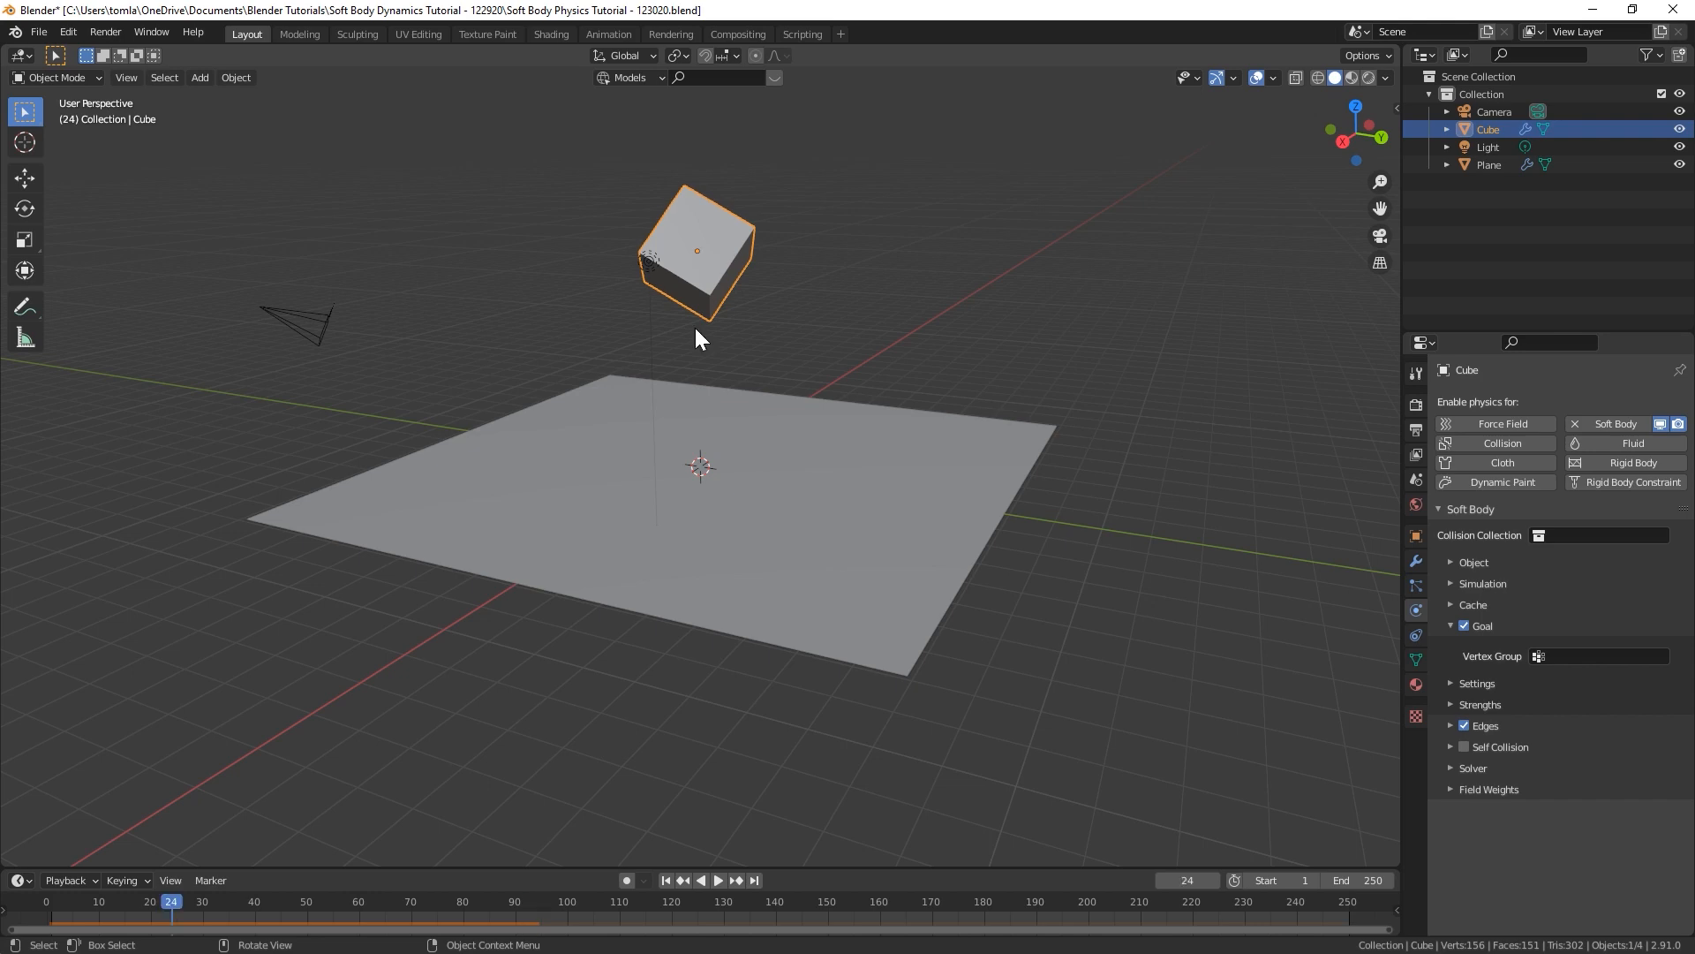
{"action": "left_click", "coordinate": [666, 880]}
Review the soft body Edges settings and play the simulation of the cube falling on the plane with Goal disabled.
{"action": "left_click", "coordinate": [1451, 725]}
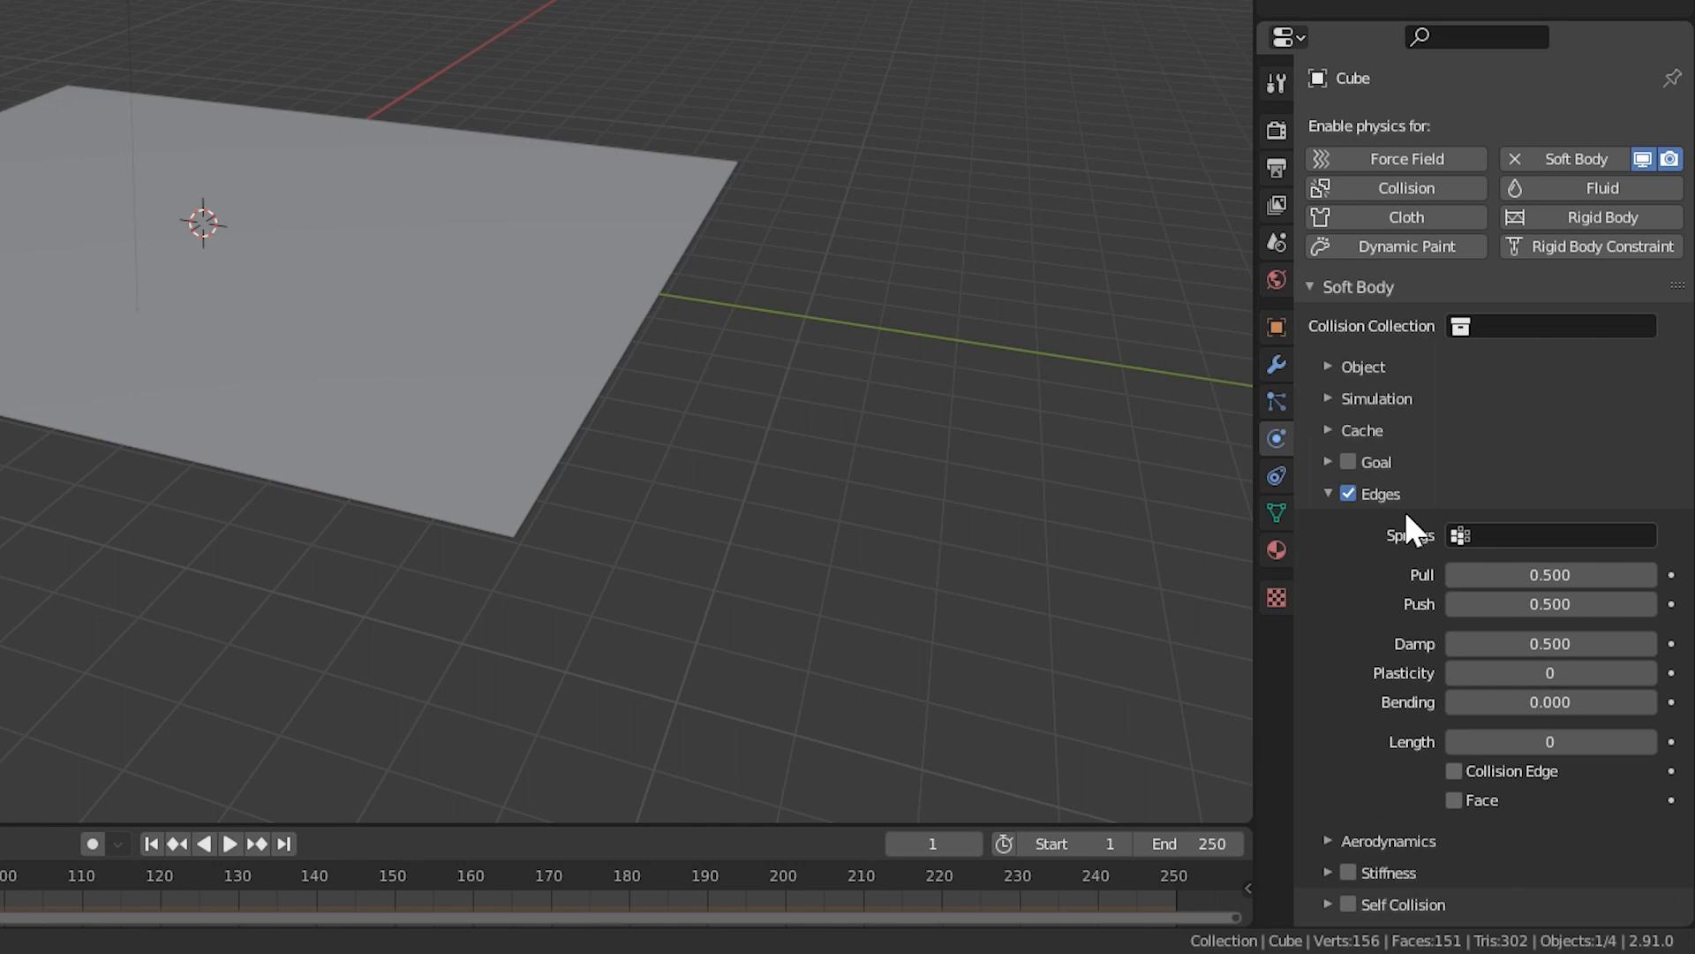
{"action": "scroll", "coordinate": [1410, 531], "scroll_direction": "down", "scroll_amount": 2}
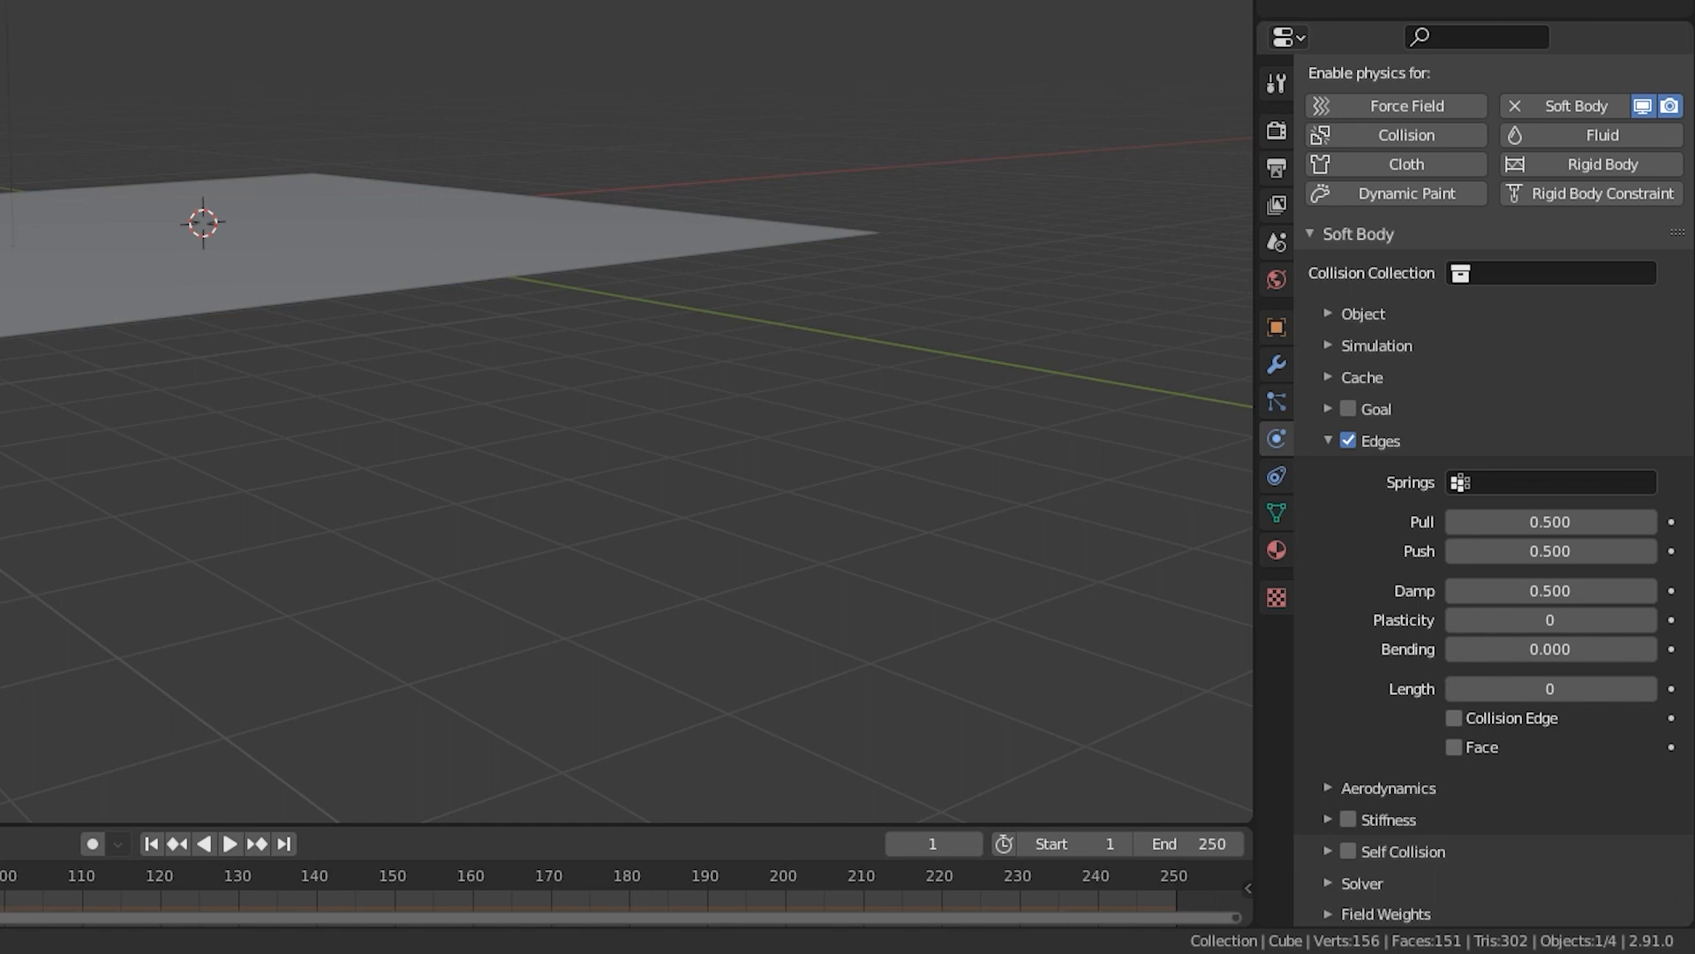
{"action": "middle_click_drag", "start_coordinate": [626, 411], "coordinate": [530, 468]}
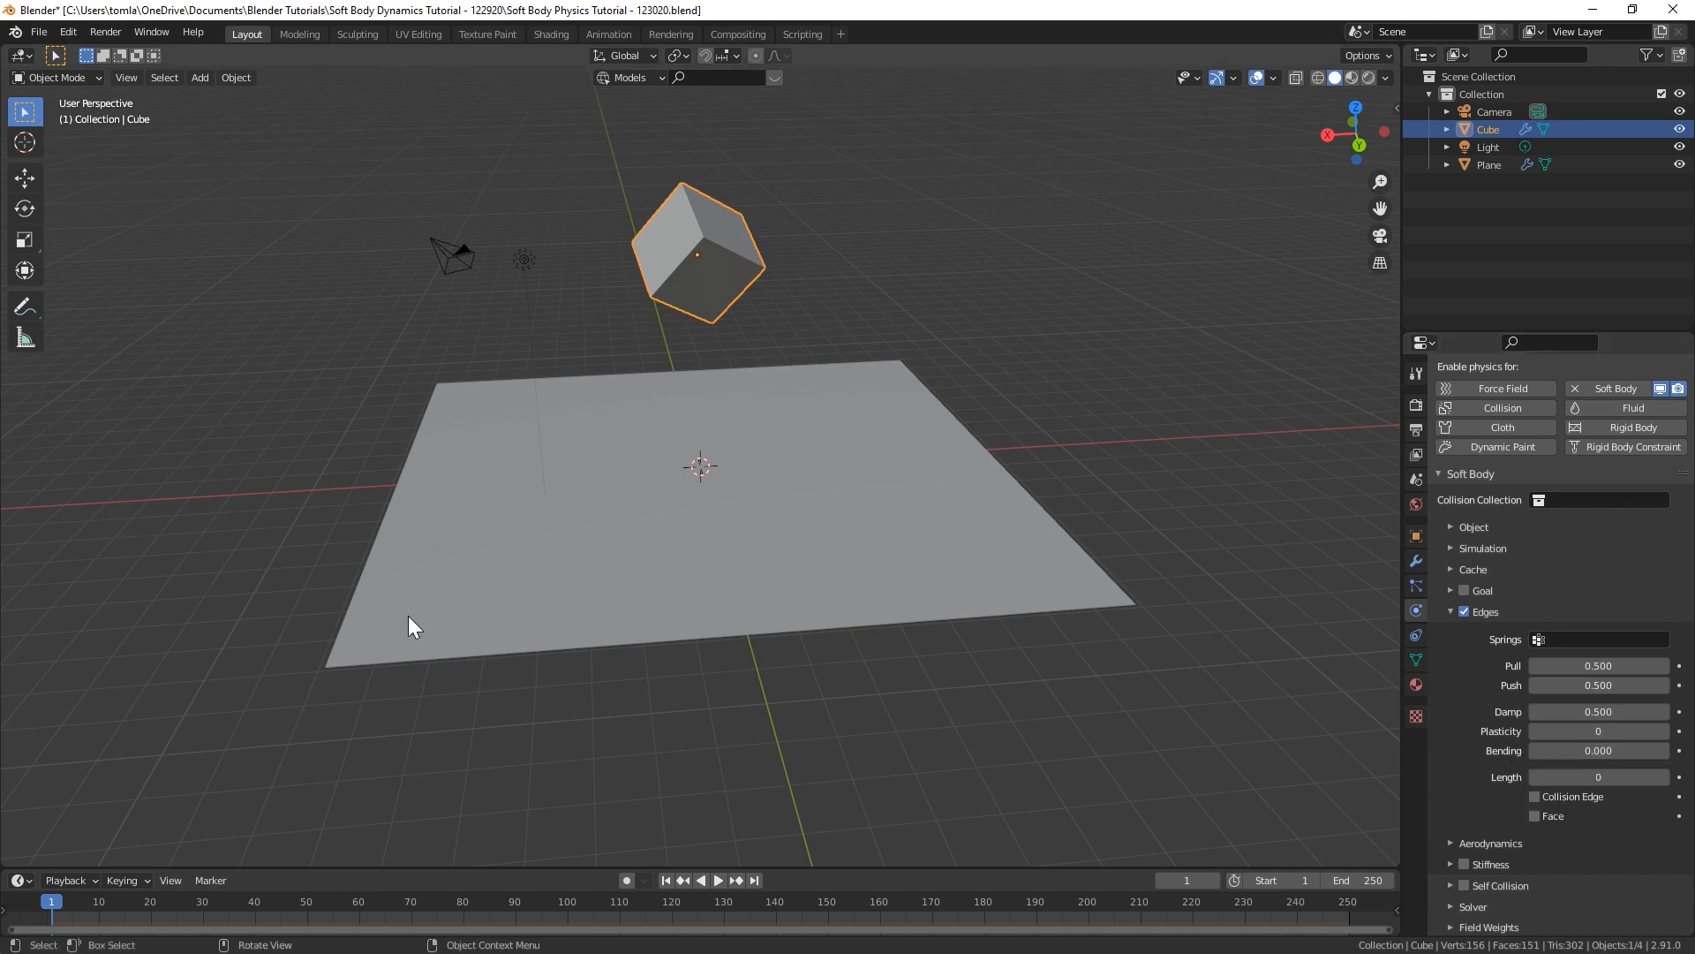
{"action": "key", "text": "space"}
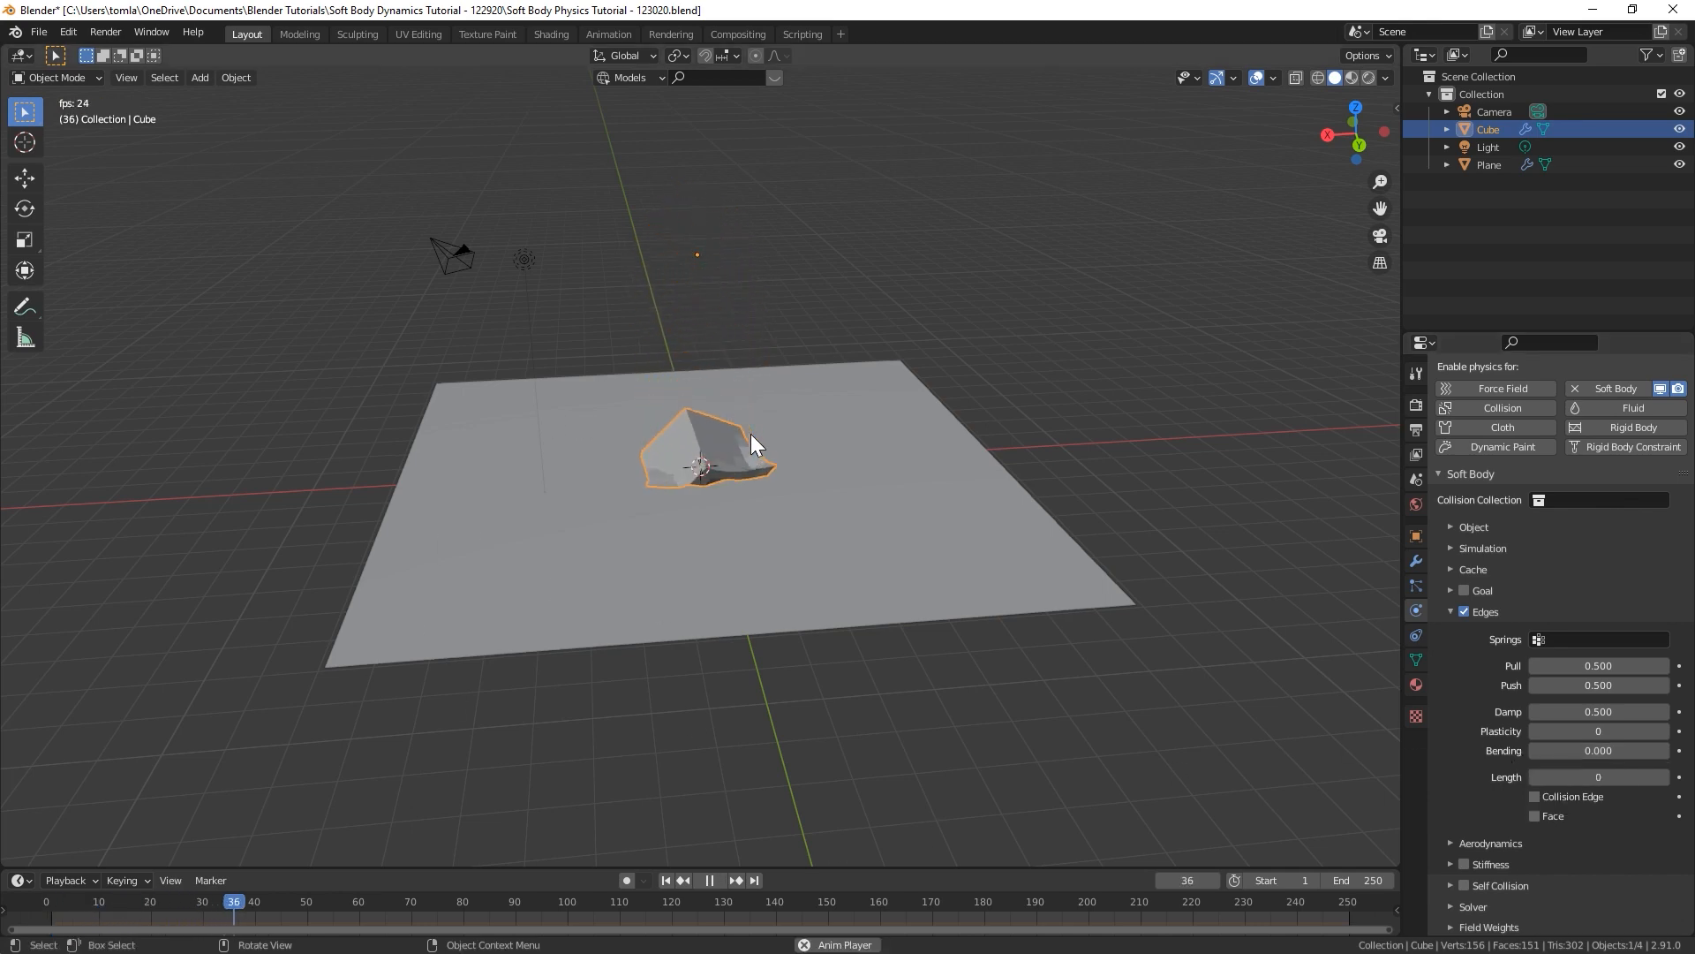
{"action": "key", "text": "space"}
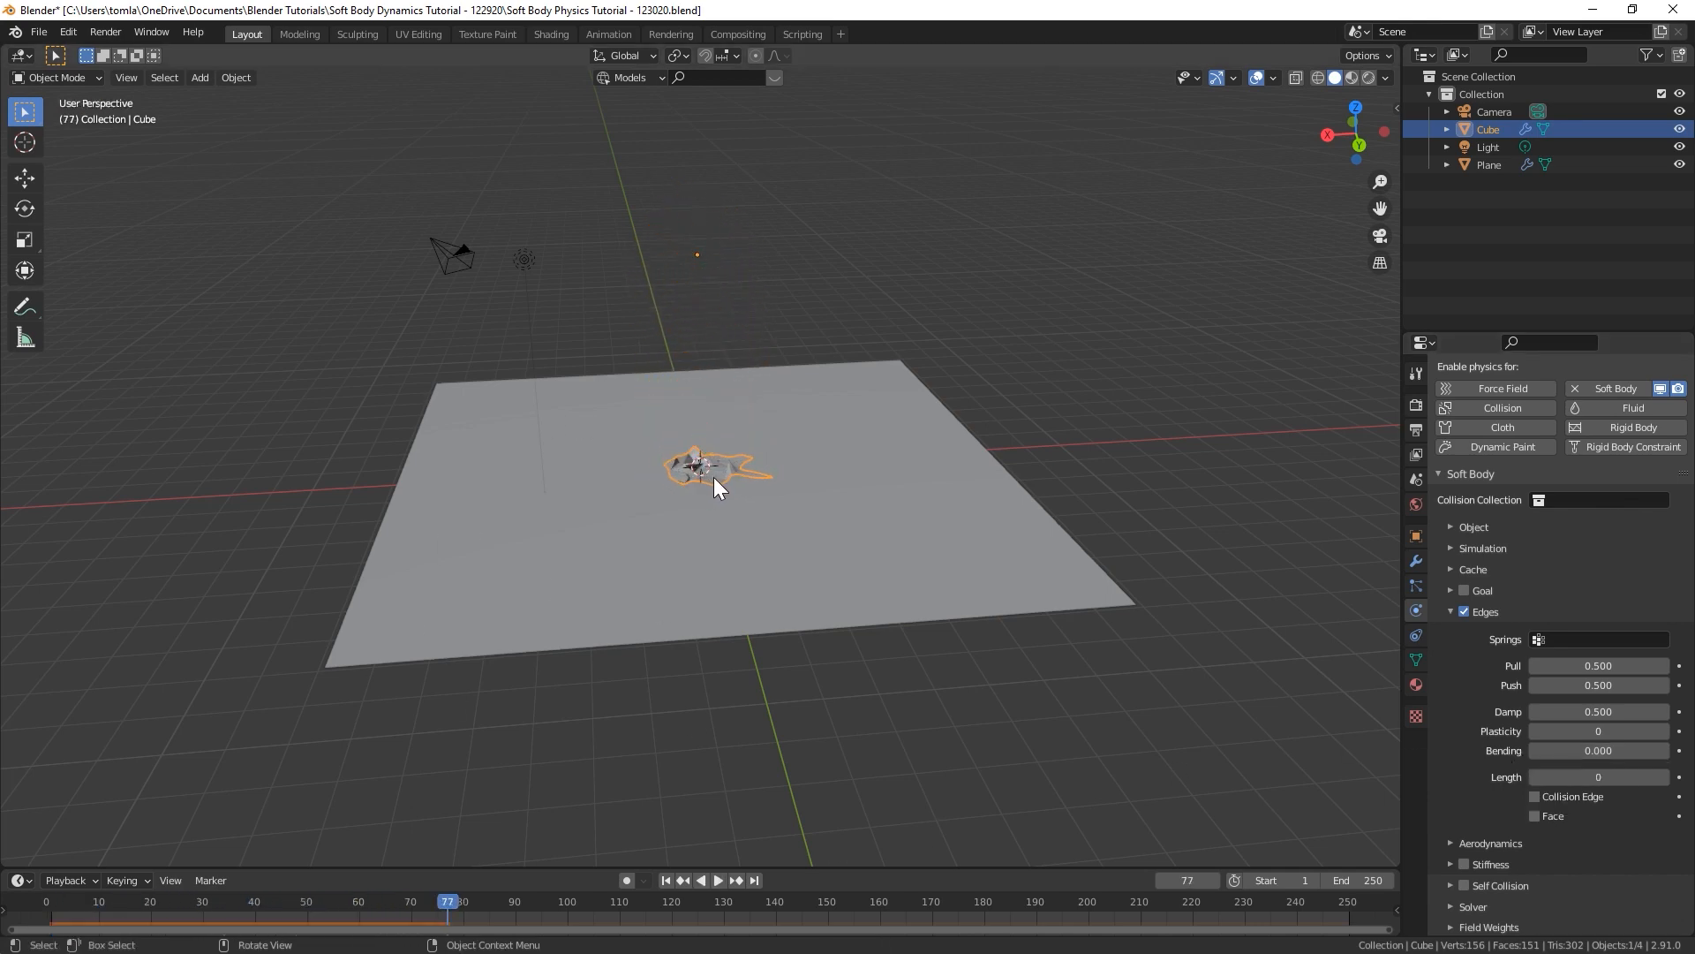
{"action": "scroll", "coordinate": [712, 475], "scroll_direction": "up", "scroll_amount": 3}
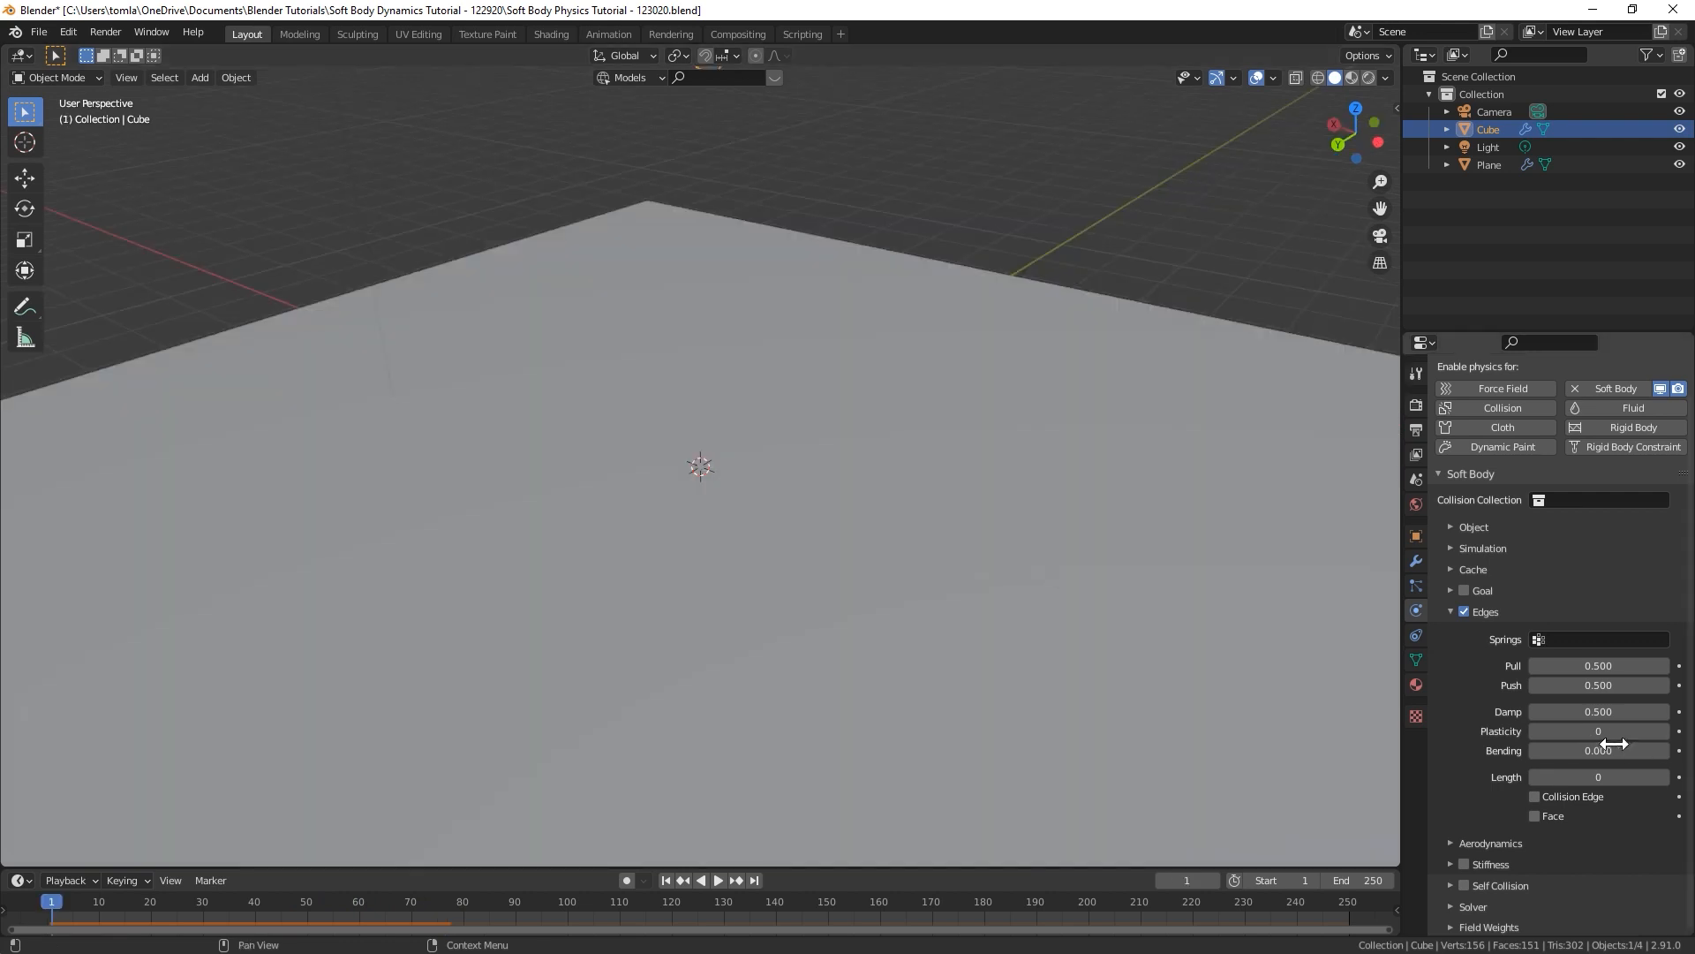
Set the soft body edges' Bending to 10 and play the simulation to check the cube's landing.
{"action": "left_click", "coordinate": [1596, 750]}
{"action": "type", "text": "0.0"}
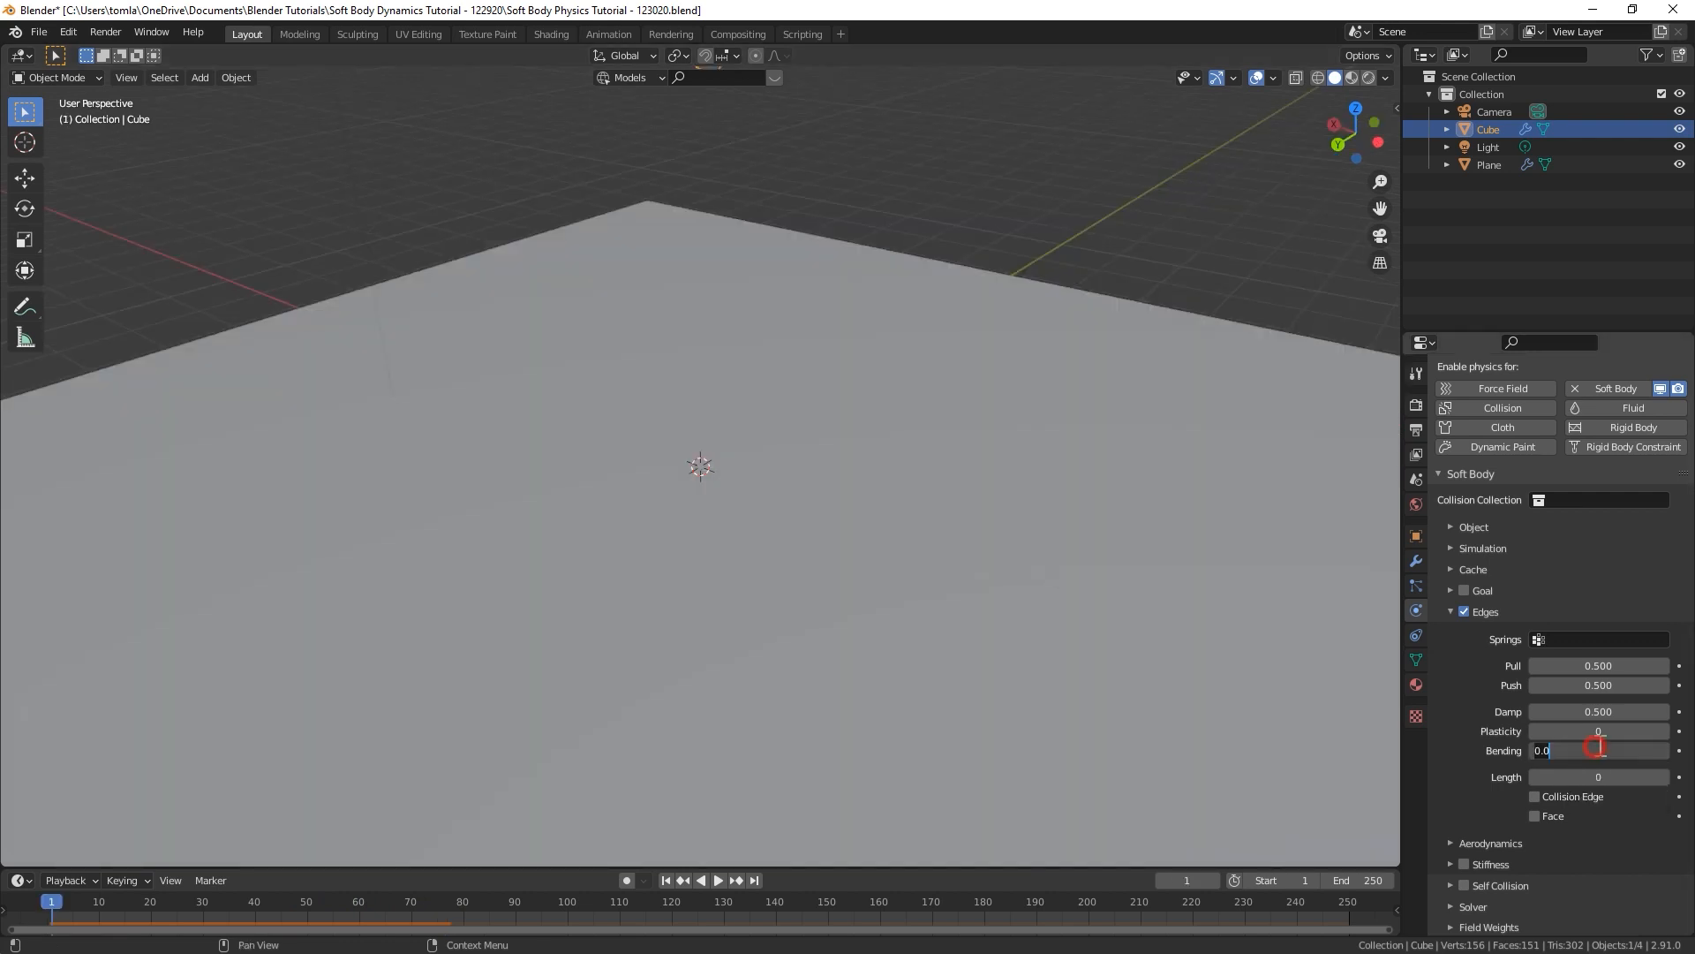
{"action": "key", "text": "Home"}
{"action": "type", "text": "1"}
{"action": "key", "text": "Return"}
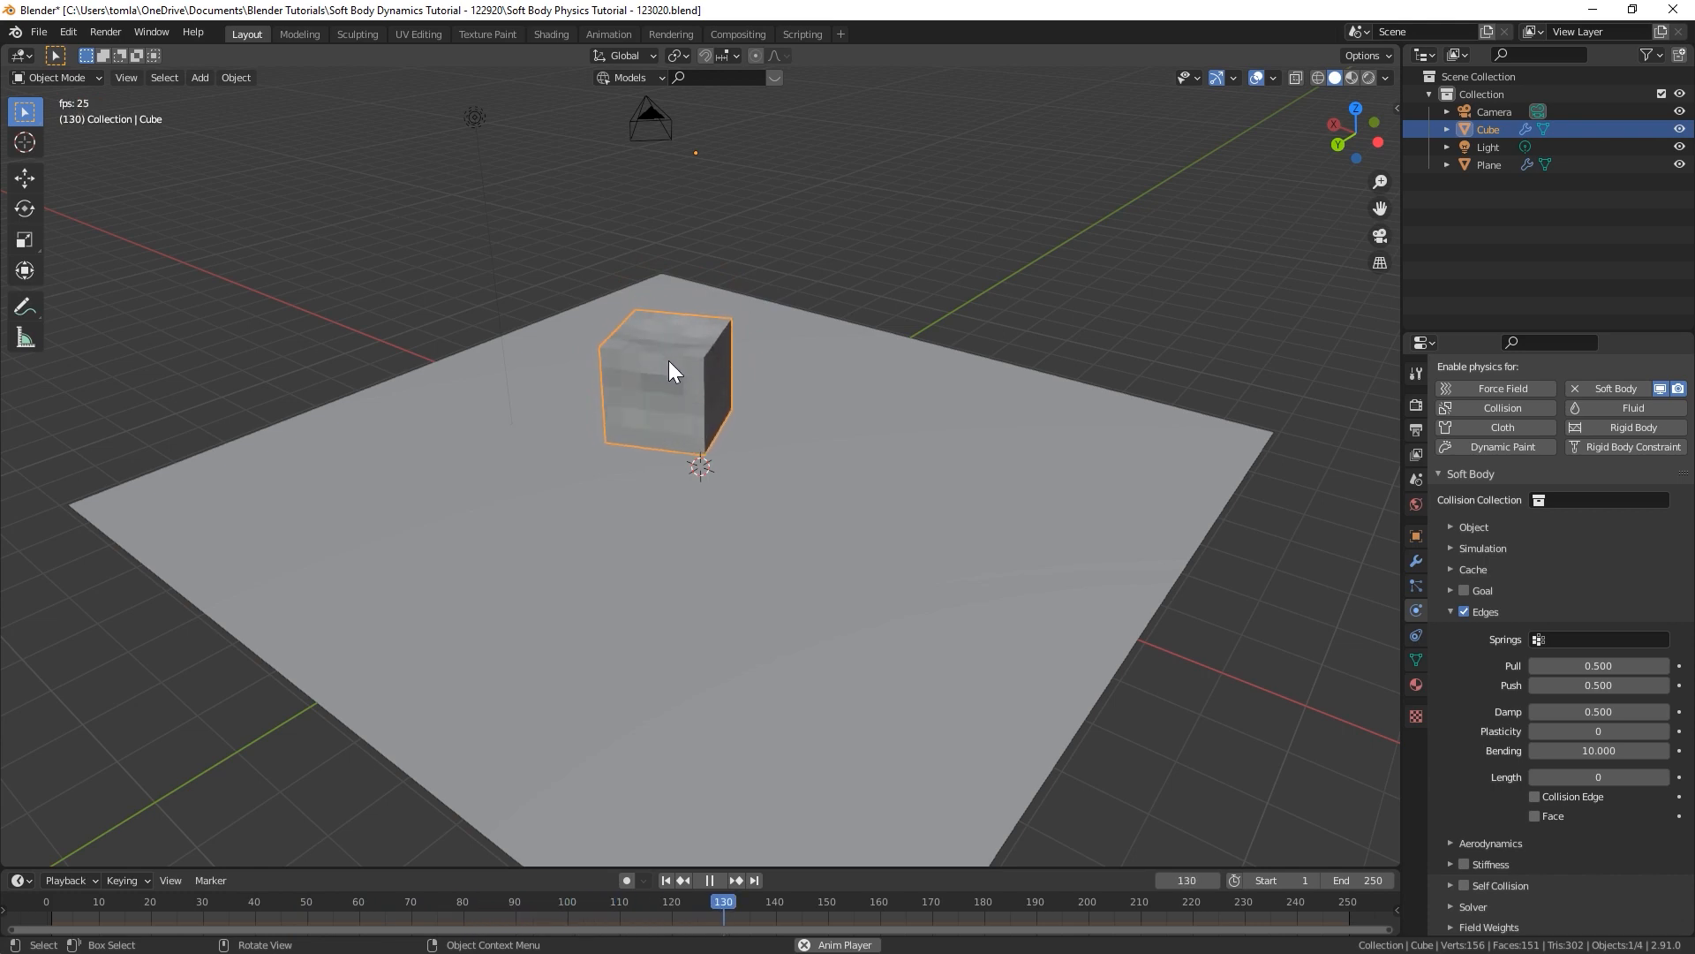
{"action": "key", "text": "space"}
{"action": "middle_click_drag", "start_coordinate": [671, 364], "coordinate": [742, 400]}
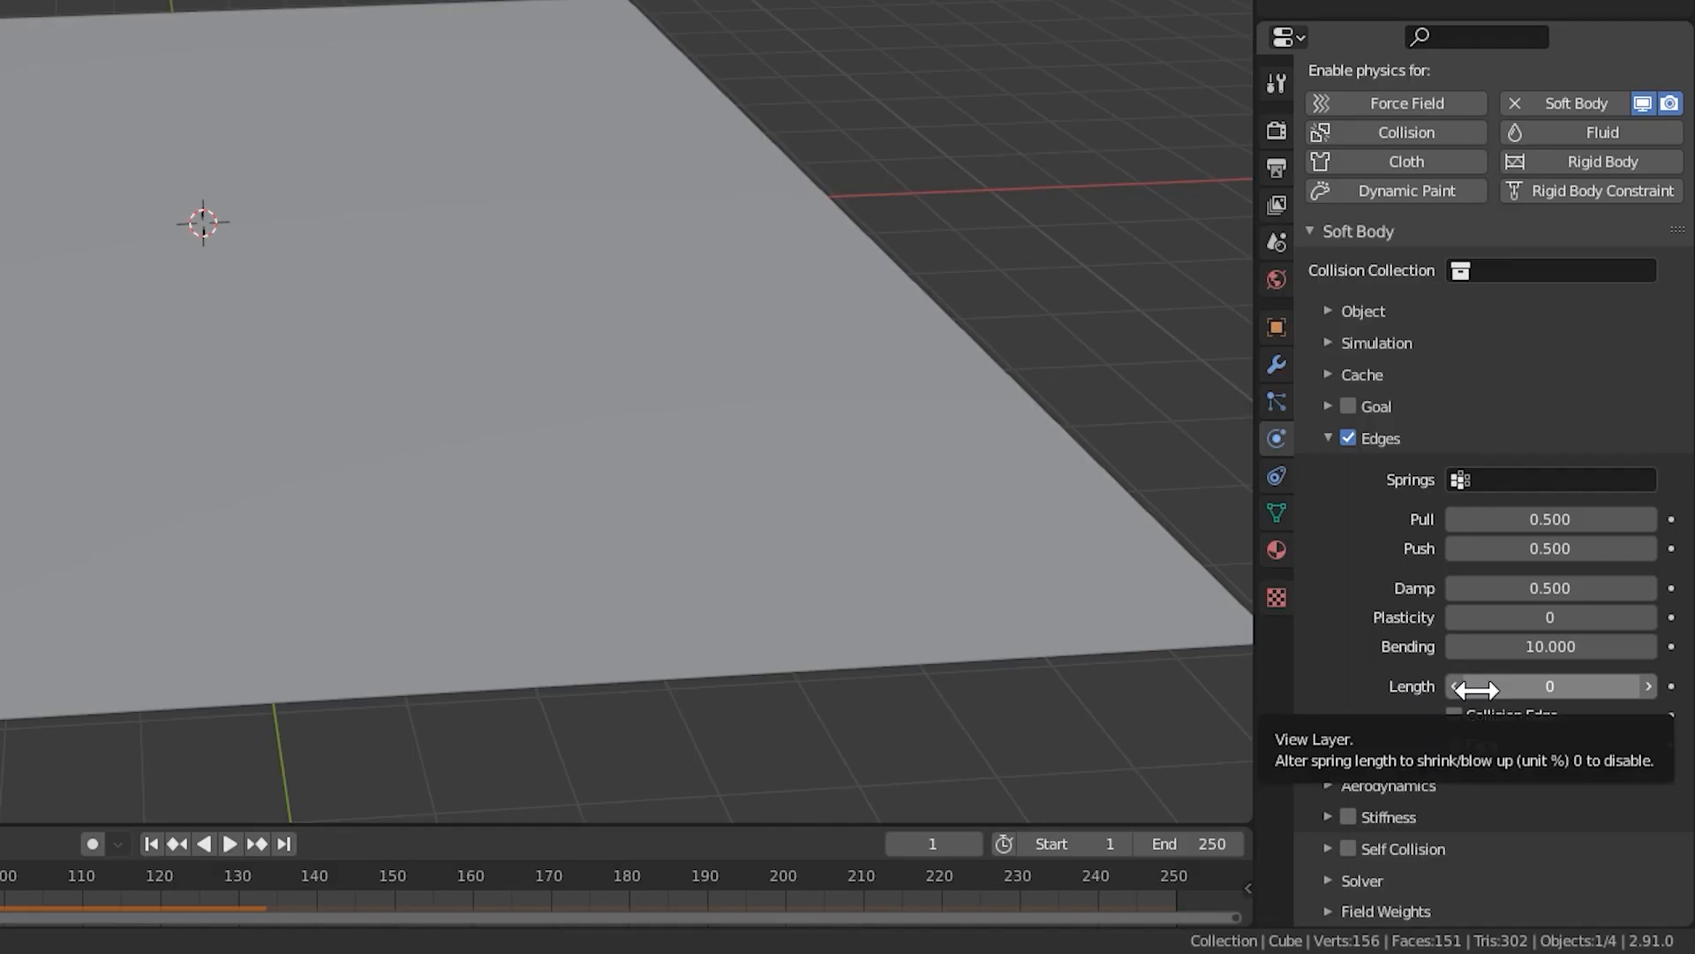
Try a spring Length of 7 for the cube's soft body edges and play the simulation from the first frame.
{"action": "left_click", "coordinate": [665, 880]}
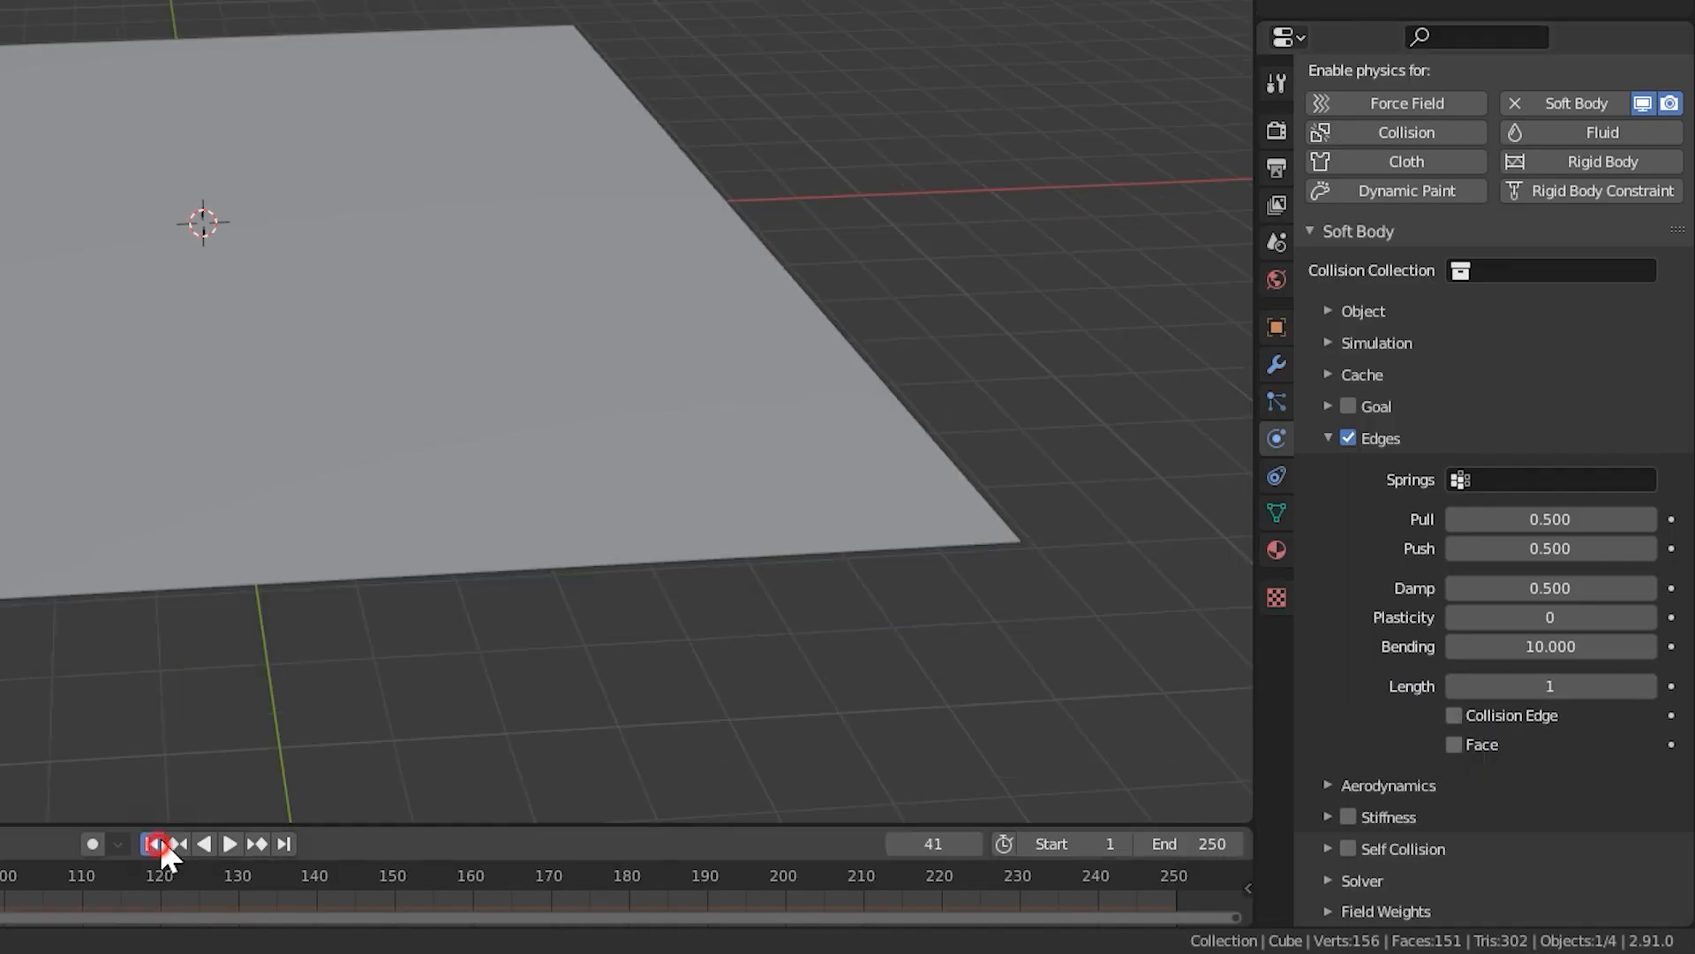
{"action": "left_click_drag", "start_coordinate": [1601, 686], "coordinate": [1638, 686]}
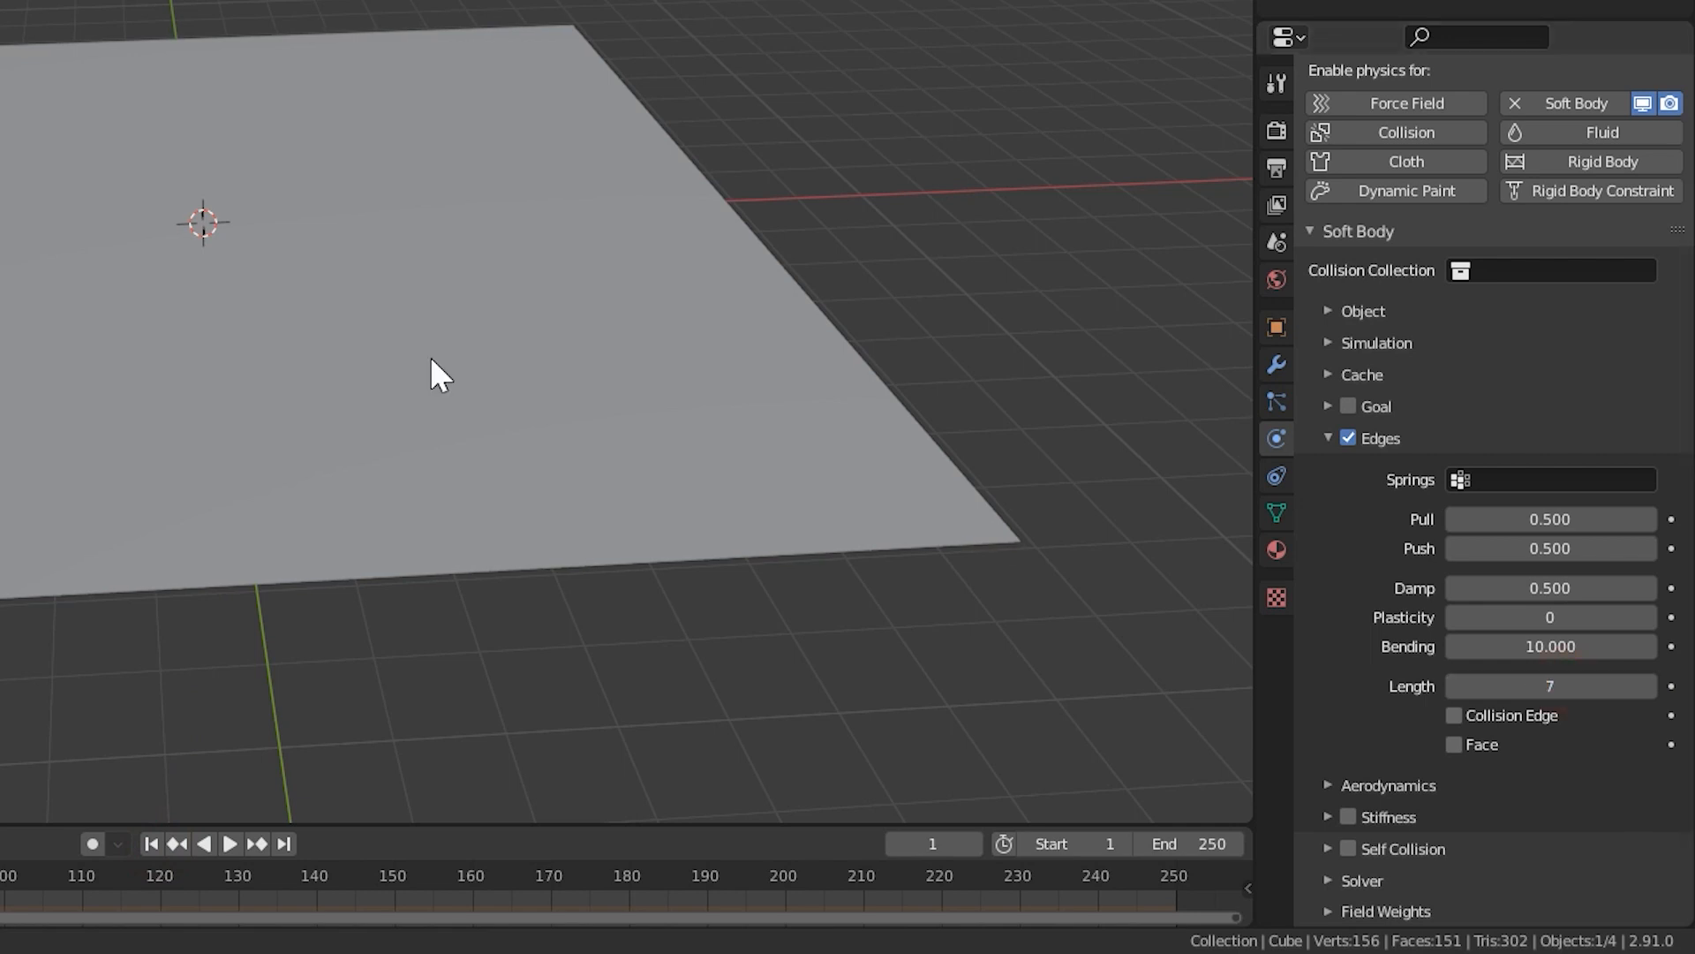
{"action": "key", "text": "space"}
{"action": "key", "text": "space"}
Reset the soft body edges' spring Length to 0 and return to the first frame.
{"action": "left_click", "coordinate": [1551, 685]}
{"action": "type", "text": "0"}
{"action": "key", "text": "Return"}
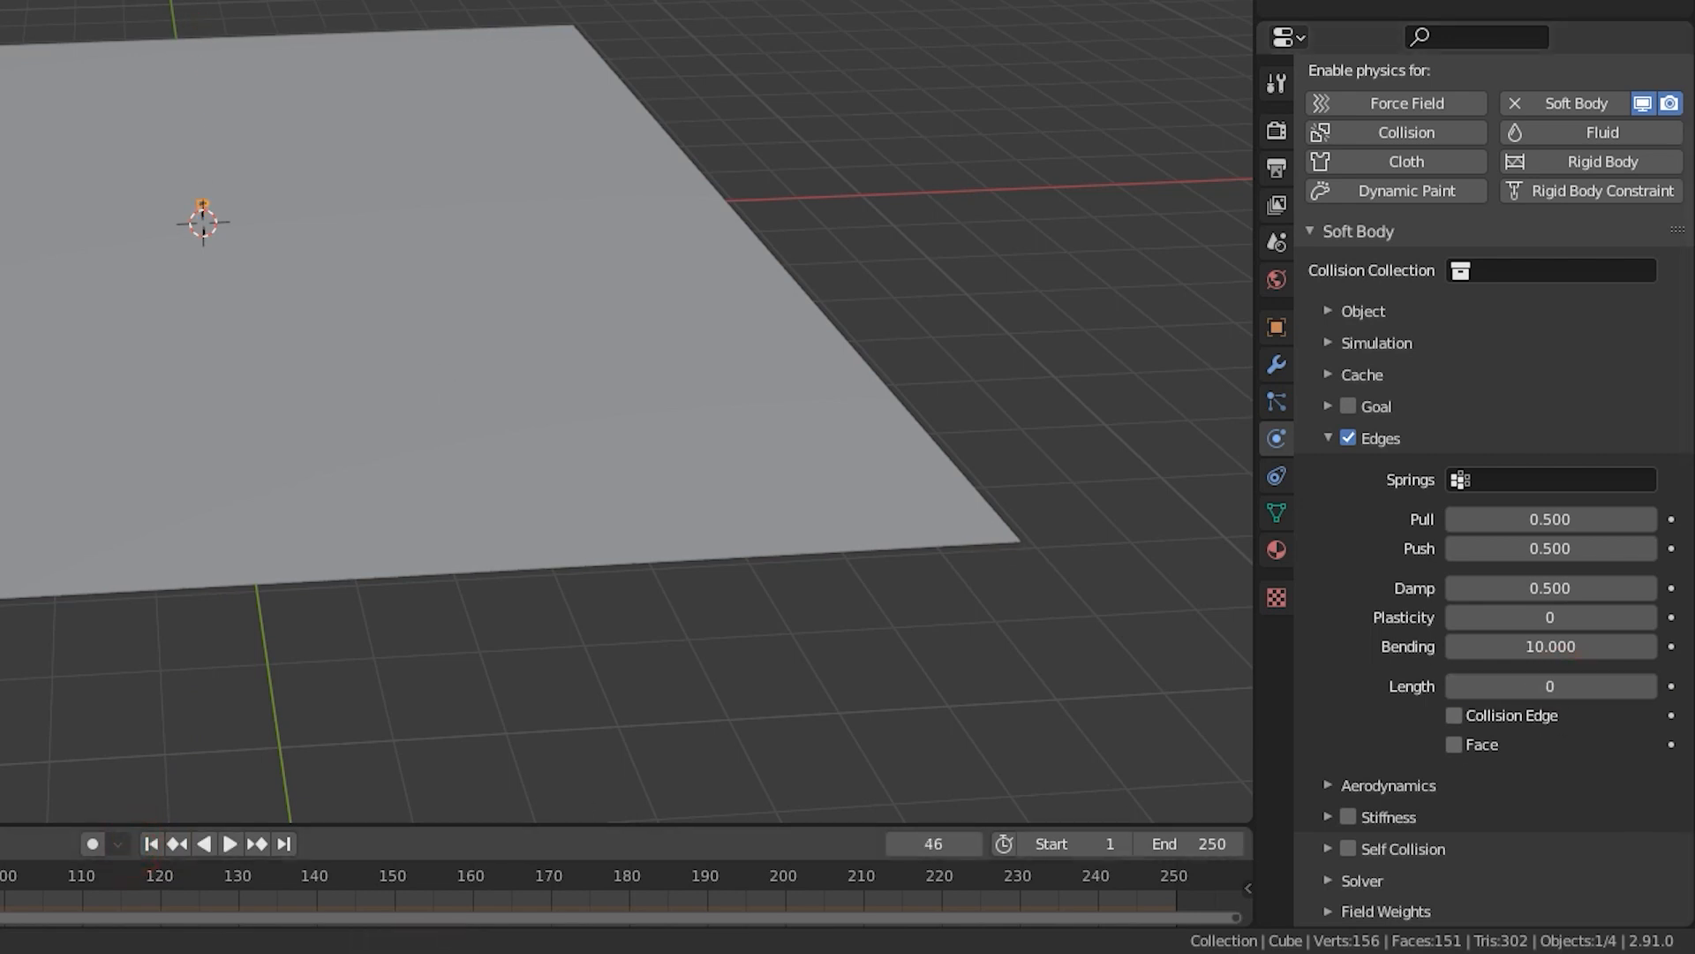
{"action": "left_click", "coordinate": [152, 846]}
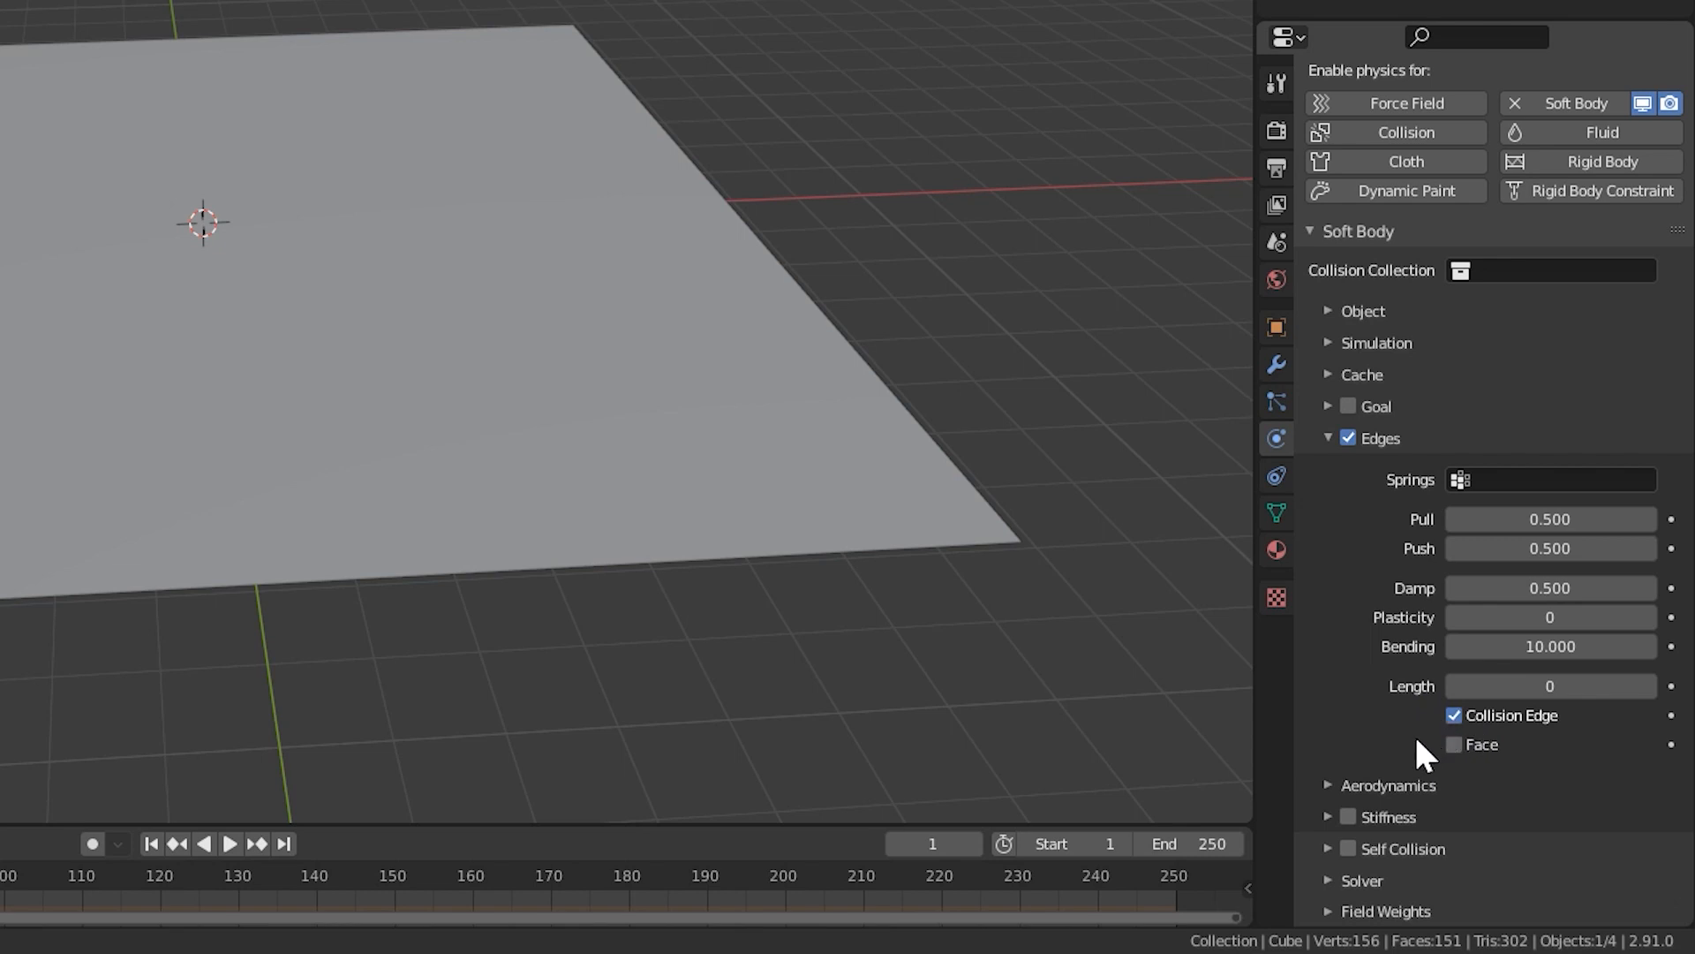
Look over the Aerodynamics settings, then enable Stiffness for the cube's soft body edges and expand its settings.
{"action": "left_click", "coordinate": [1351, 786]}
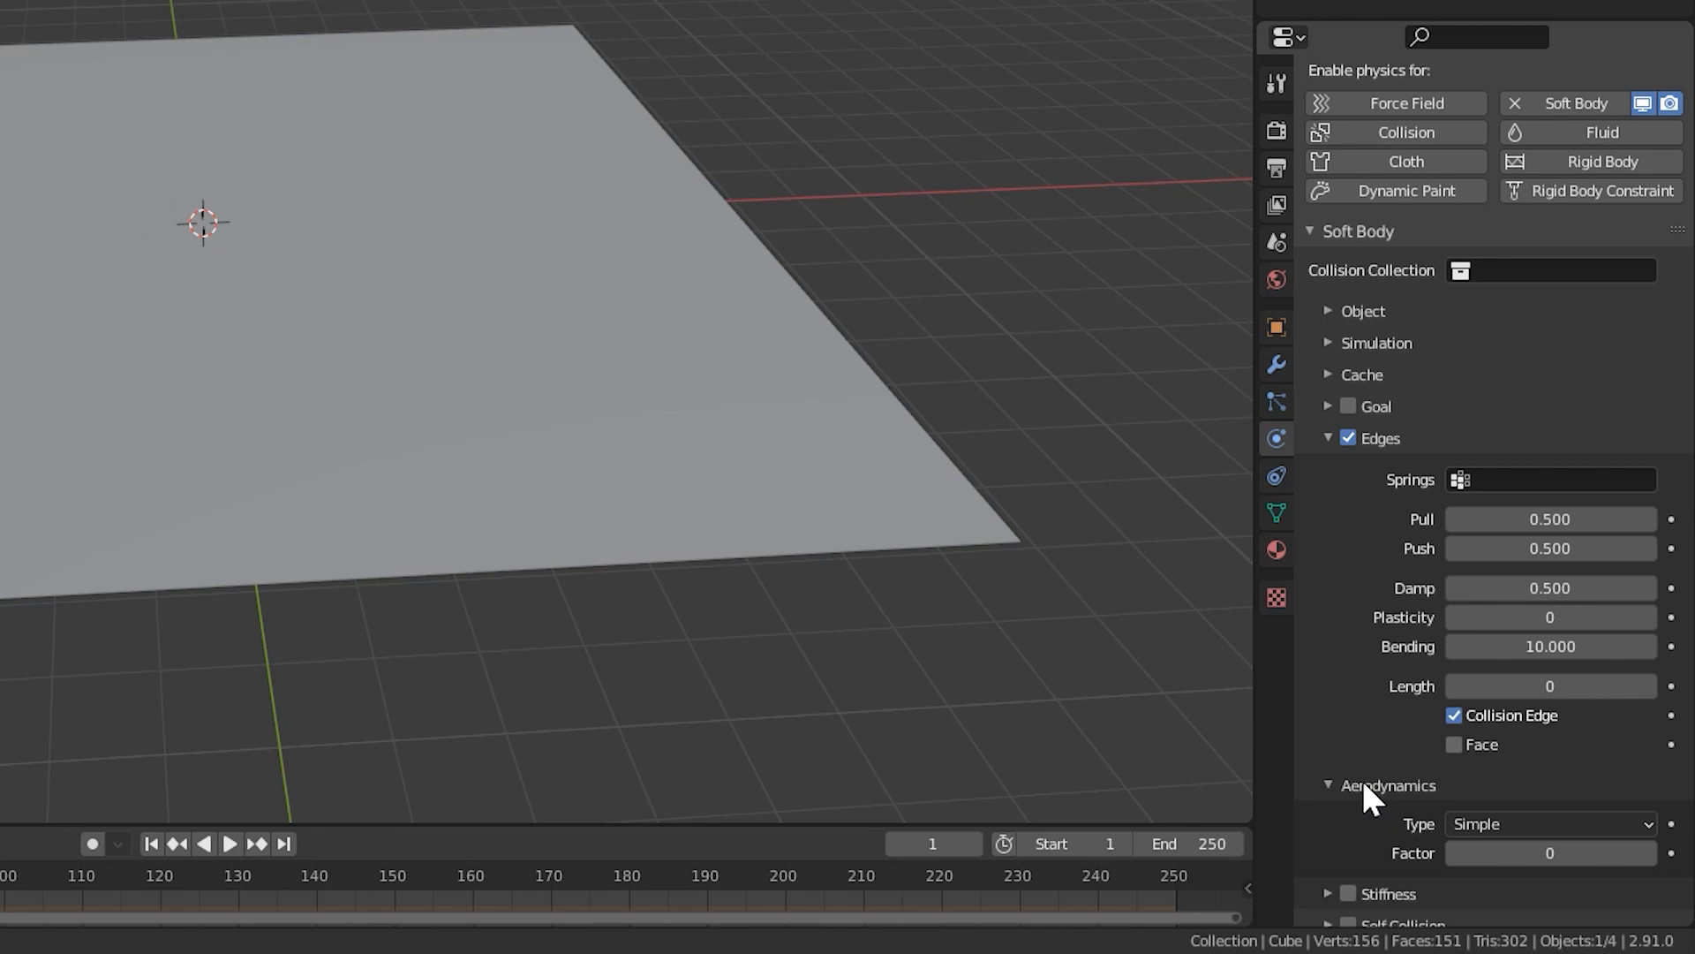
{"action": "left_click", "coordinate": [1324, 785]}
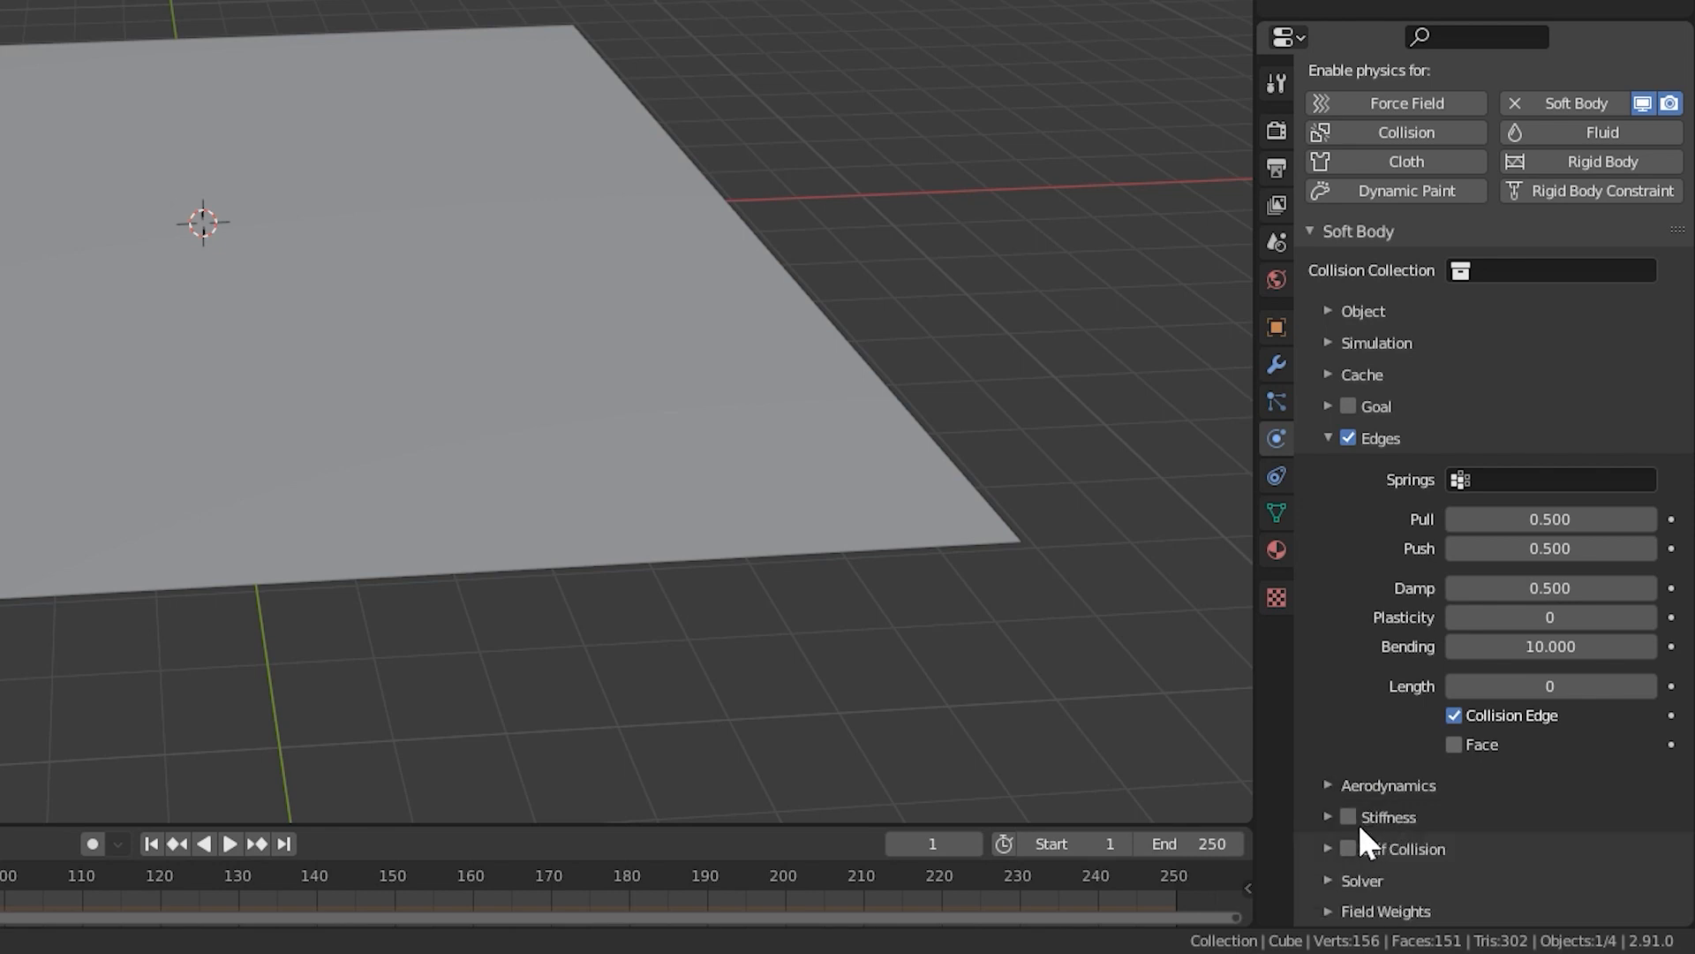
{"action": "left_click", "coordinate": [1340, 814]}
{"action": "left_click", "coordinate": [1323, 816]}
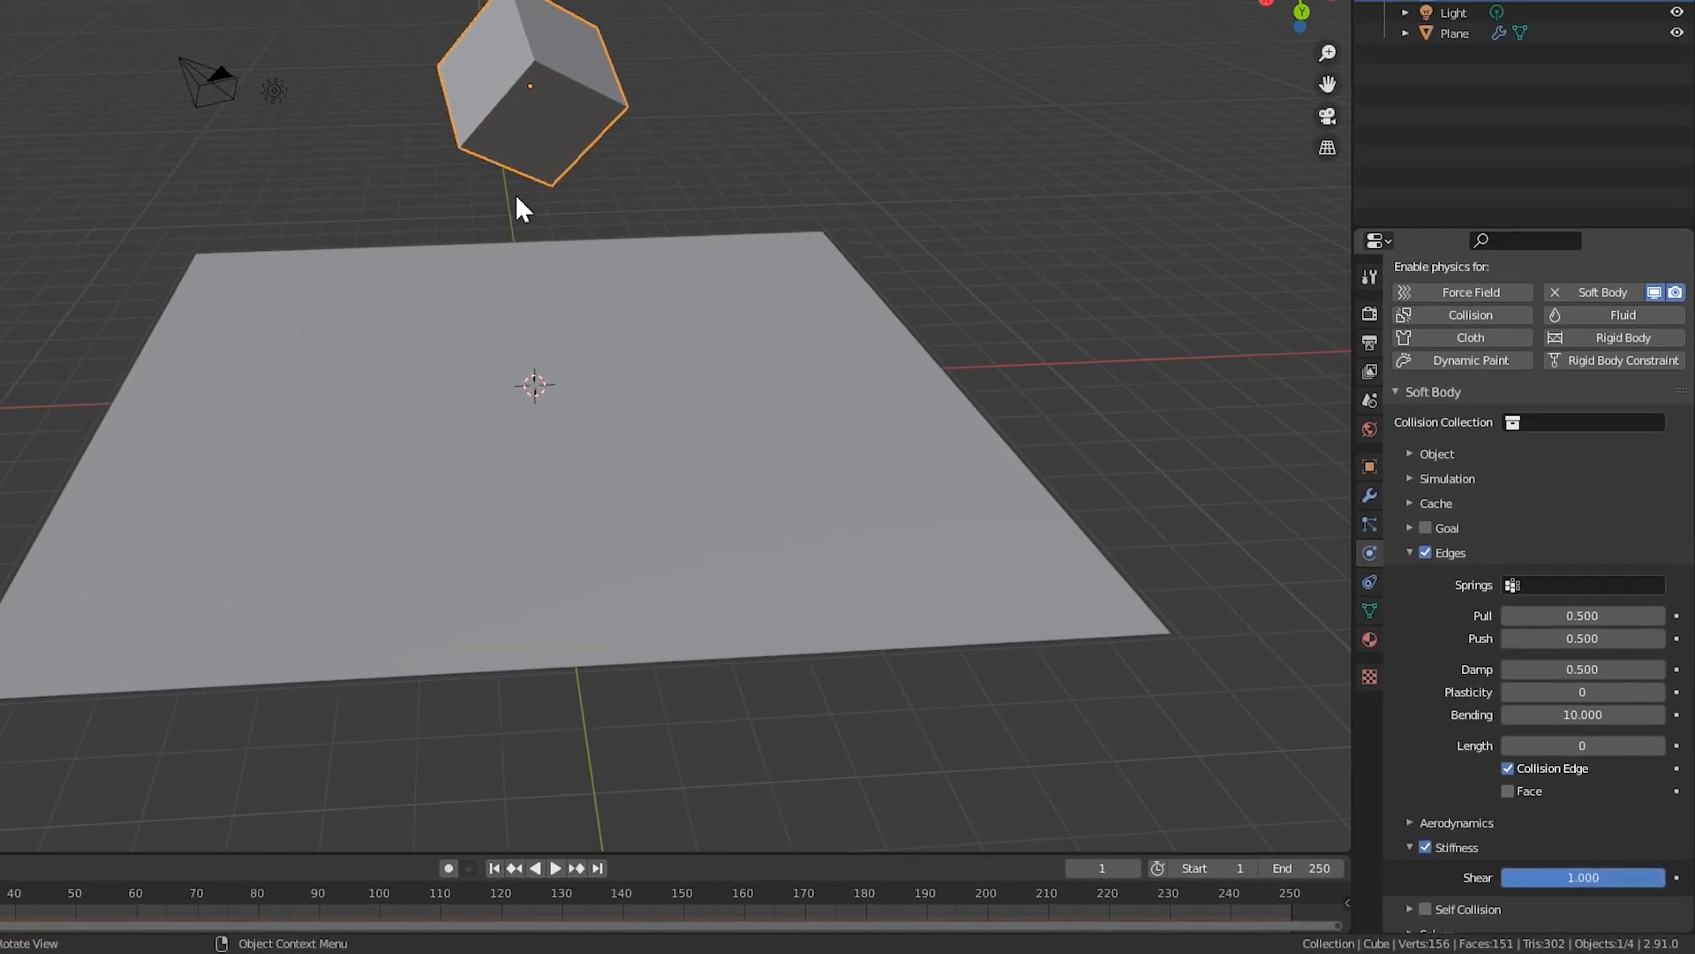
Play the simulation with Stiffness enabled and stop it after the cube lands on the plane.
{"action": "key", "text": "space"}
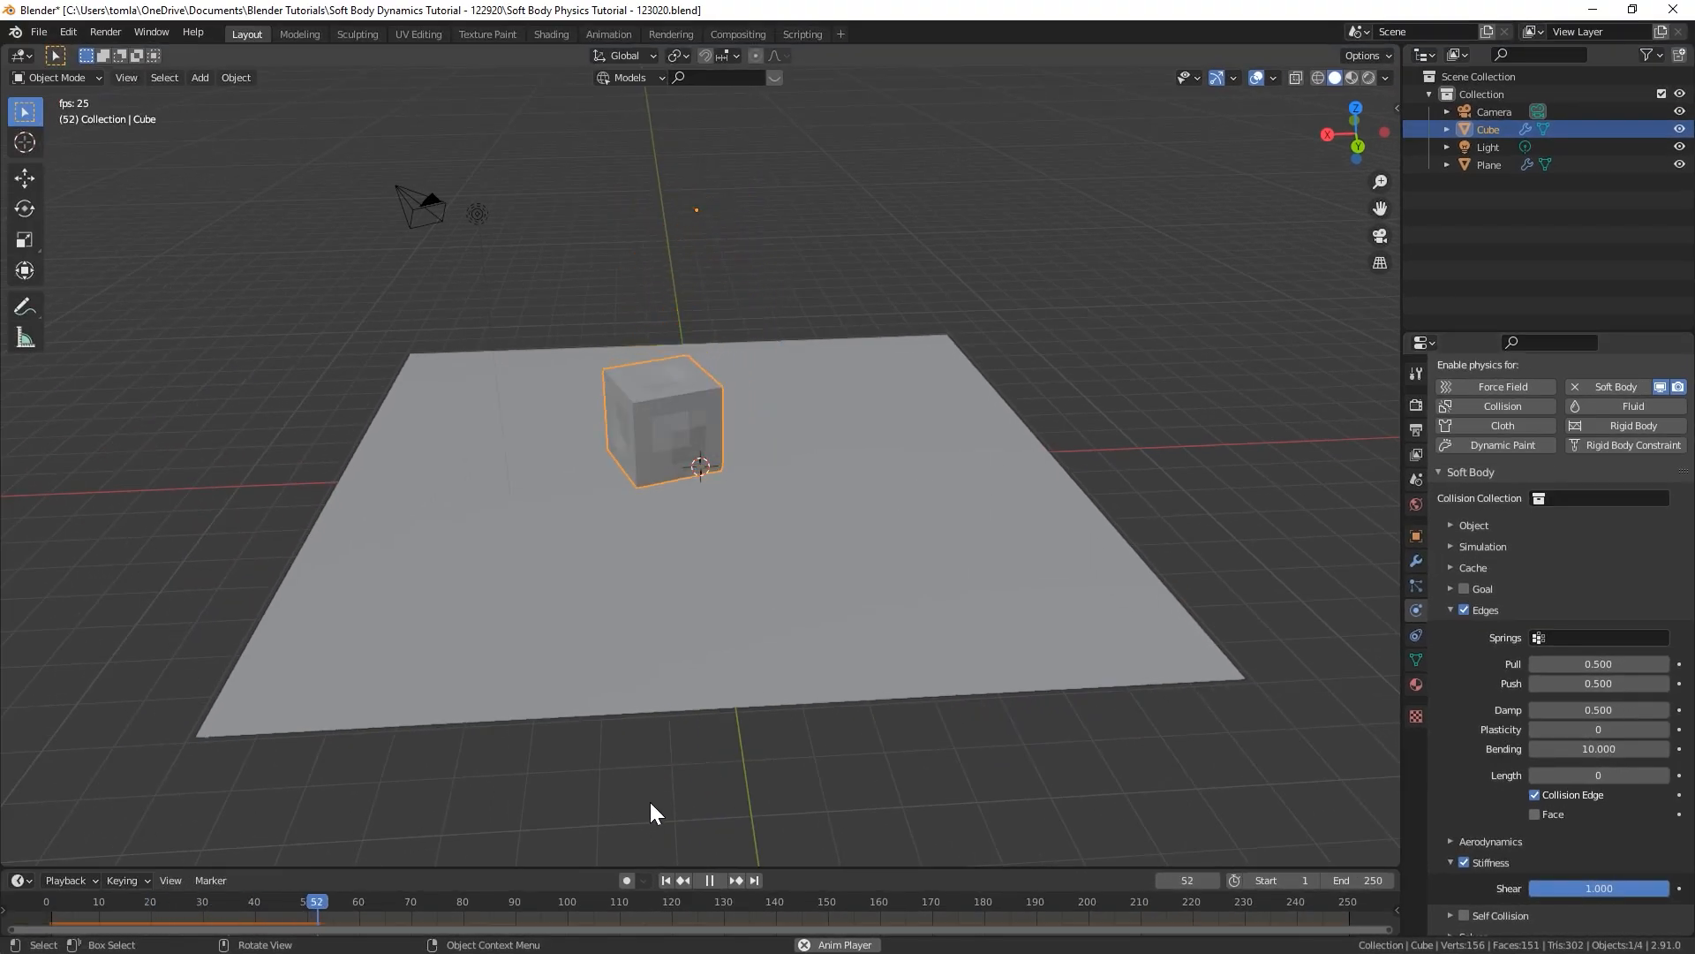
{"action": "key", "text": "space"}
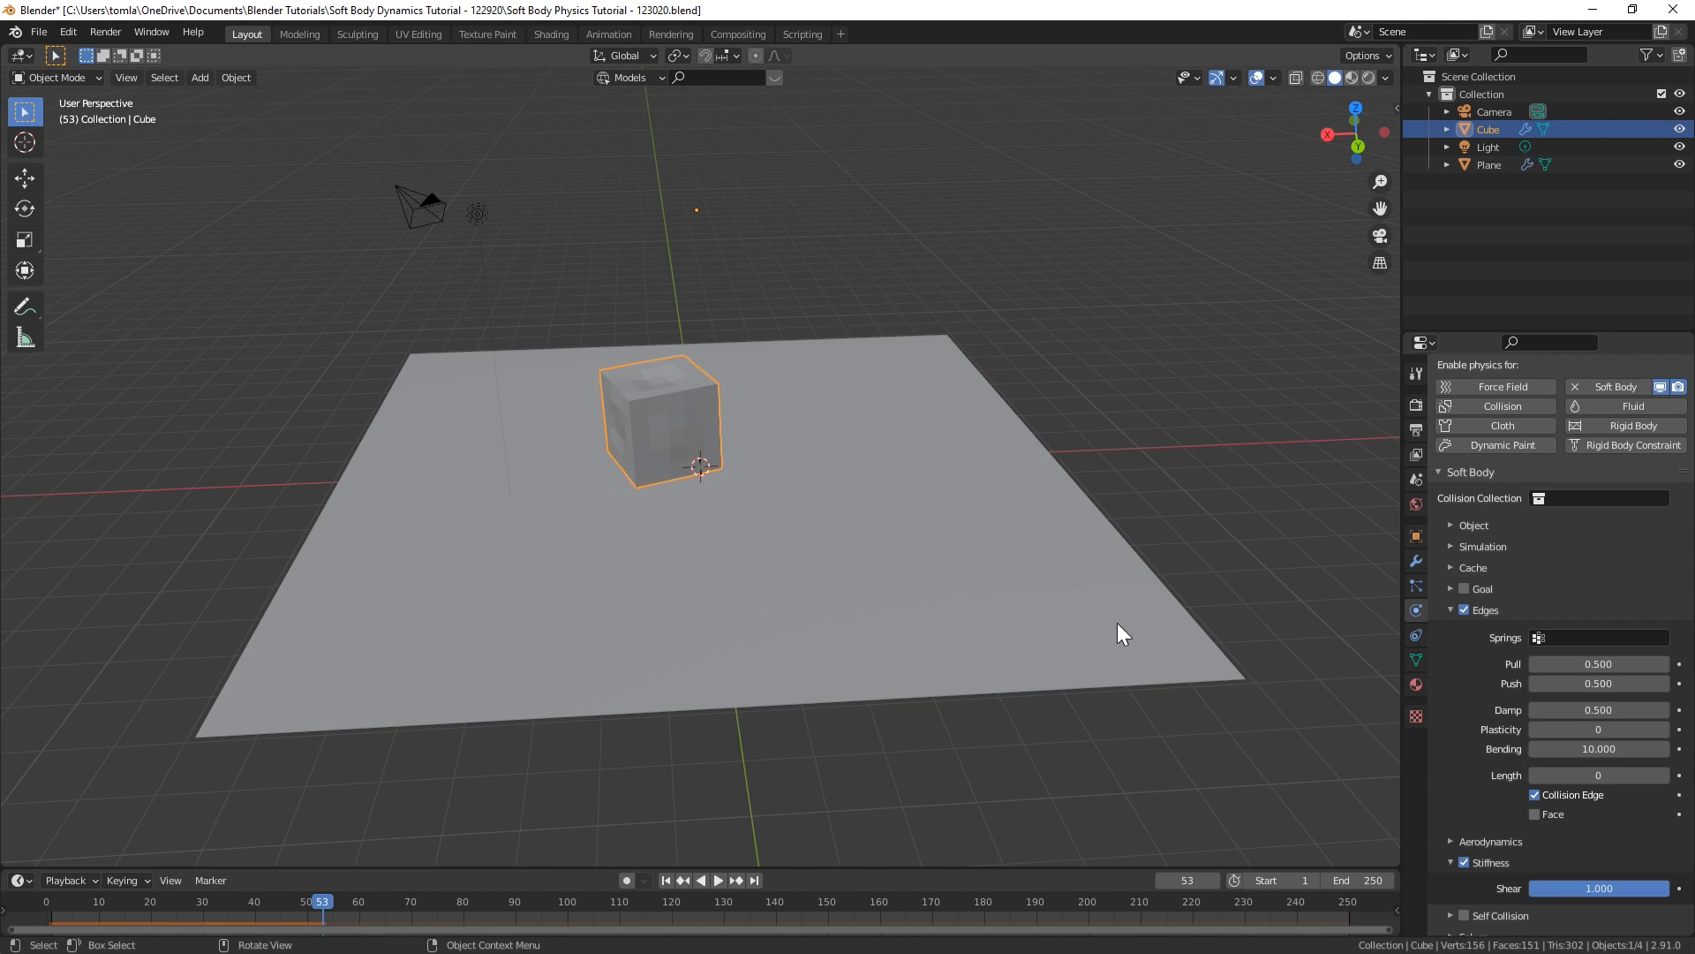
Disable Stiffness for the cube's soft body, then enable Self Collision and expand its settings.
{"action": "scroll", "coordinate": [1460, 817], "scroll_direction": "down", "scroll_amount": 1}
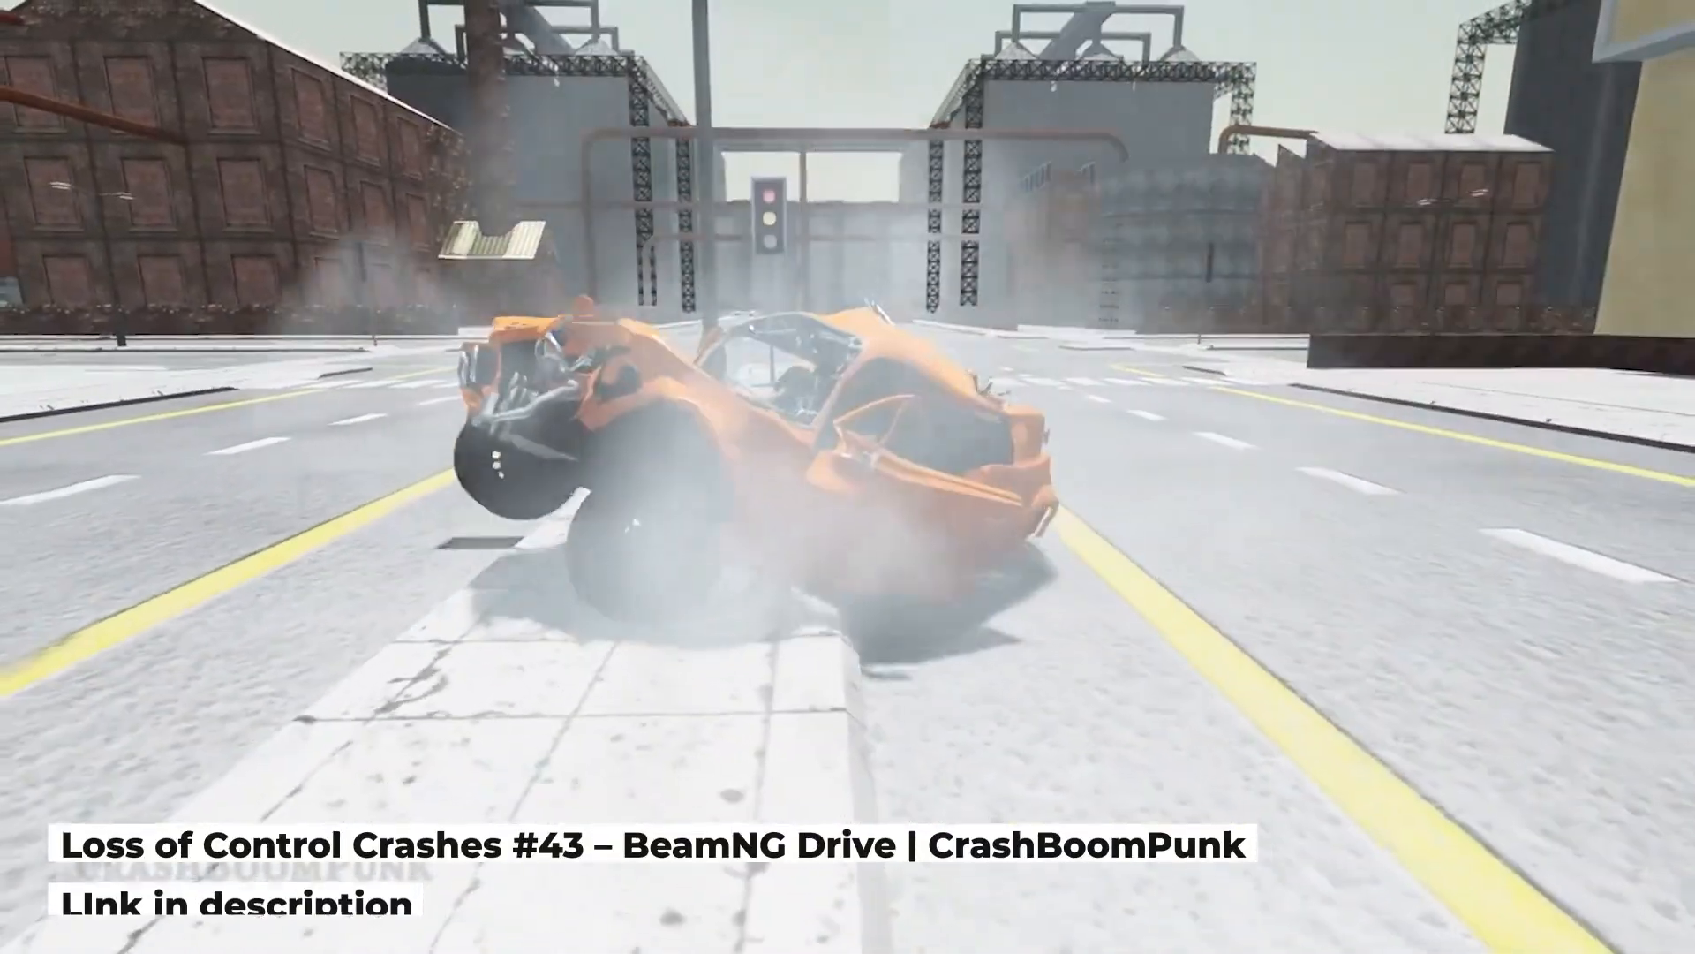
{"action": "left_click", "coordinate": [1347, 767]}
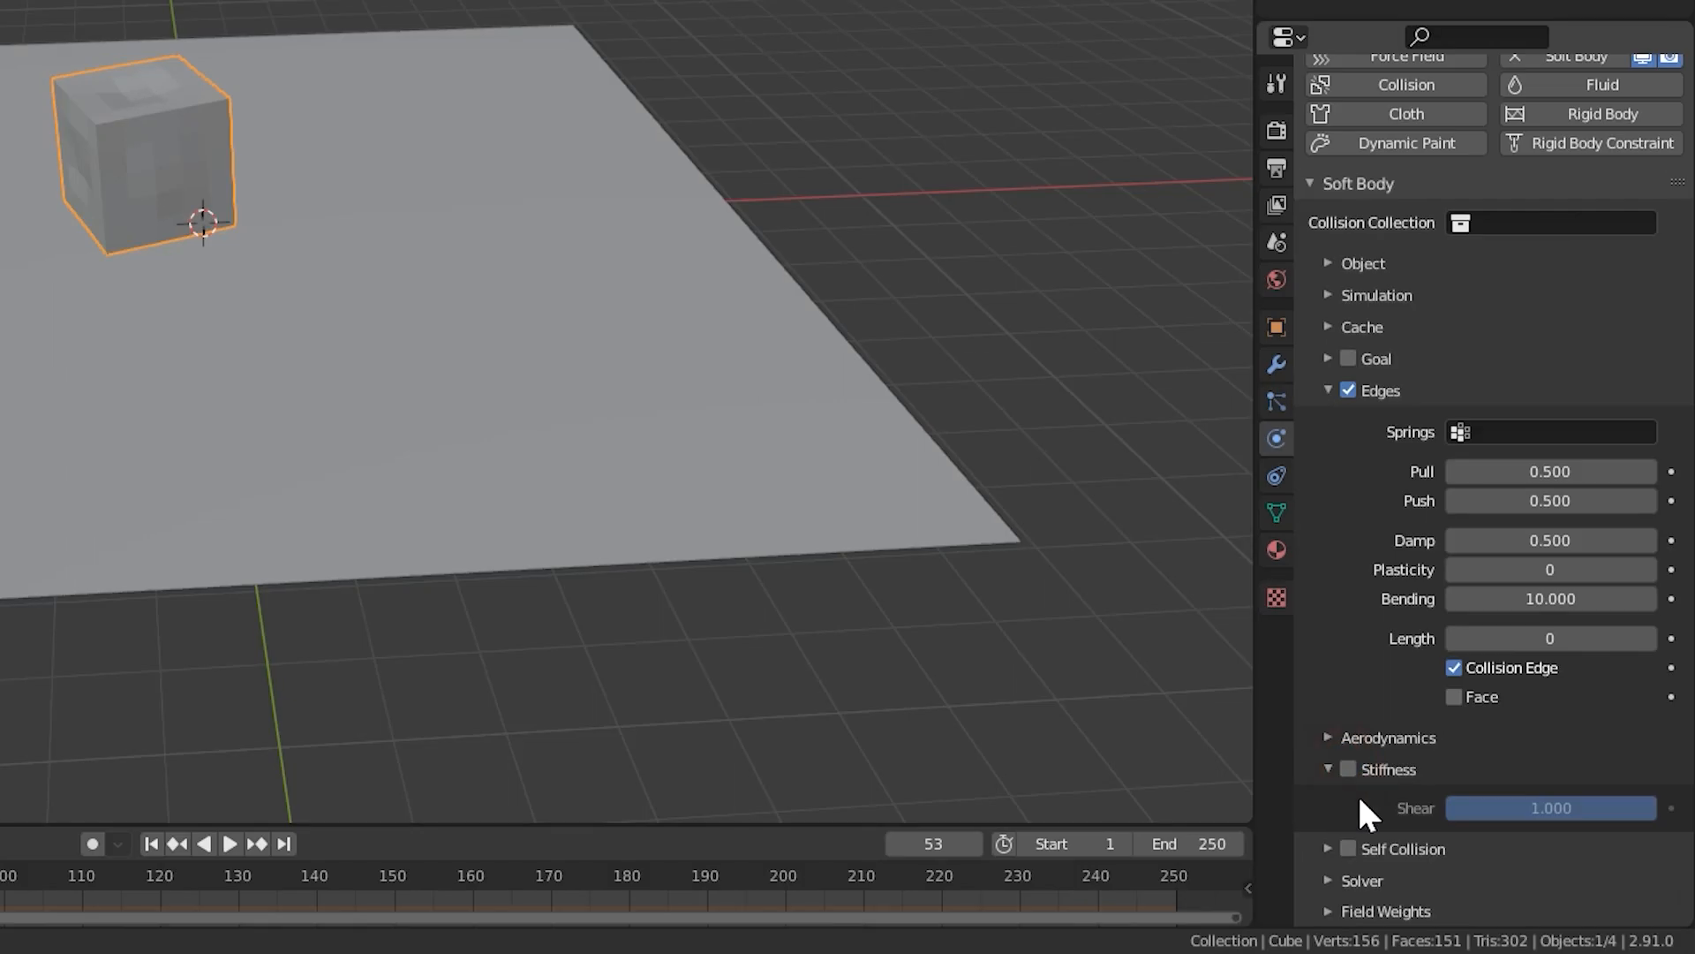
{"action": "left_click", "coordinate": [1349, 848]}
{"action": "left_click", "coordinate": [1327, 847]}
{"action": "scroll", "coordinate": [1386, 650], "scroll_direction": "down", "scroll_amount": 4}
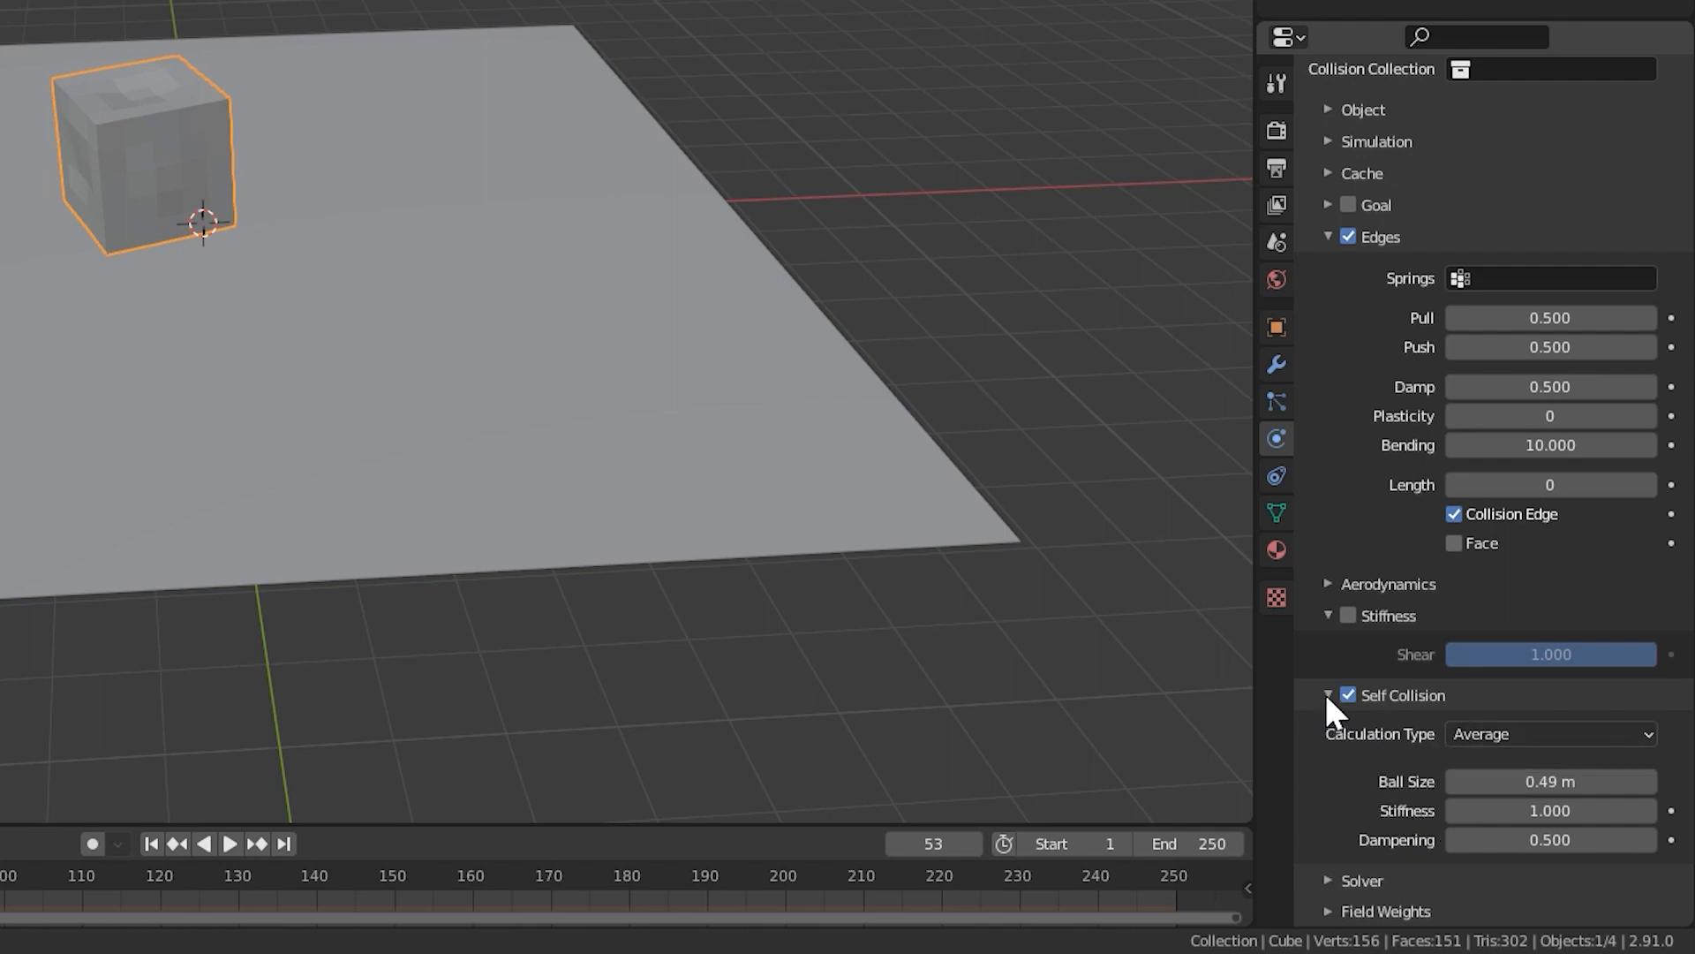
{"action": "scroll", "coordinate": [1323, 690], "scroll_direction": "up", "scroll_amount": 6}
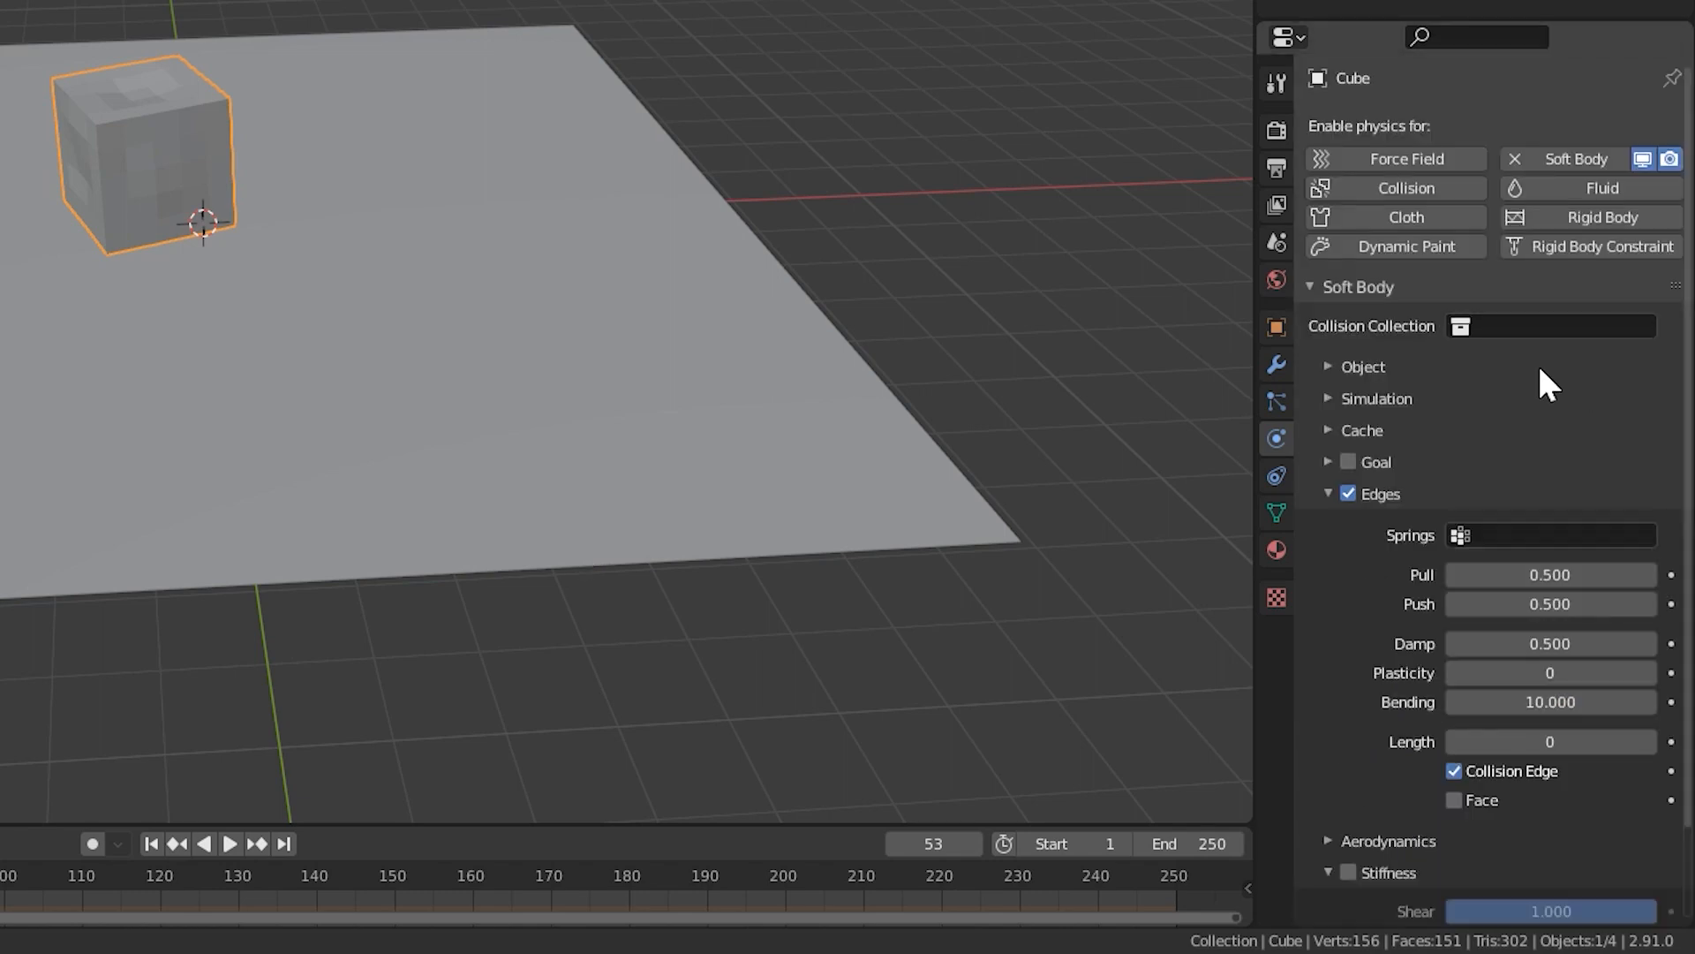
{"action": "scroll", "coordinate": [1499, 565], "scroll_direction": "down", "scroll_amount": 2}
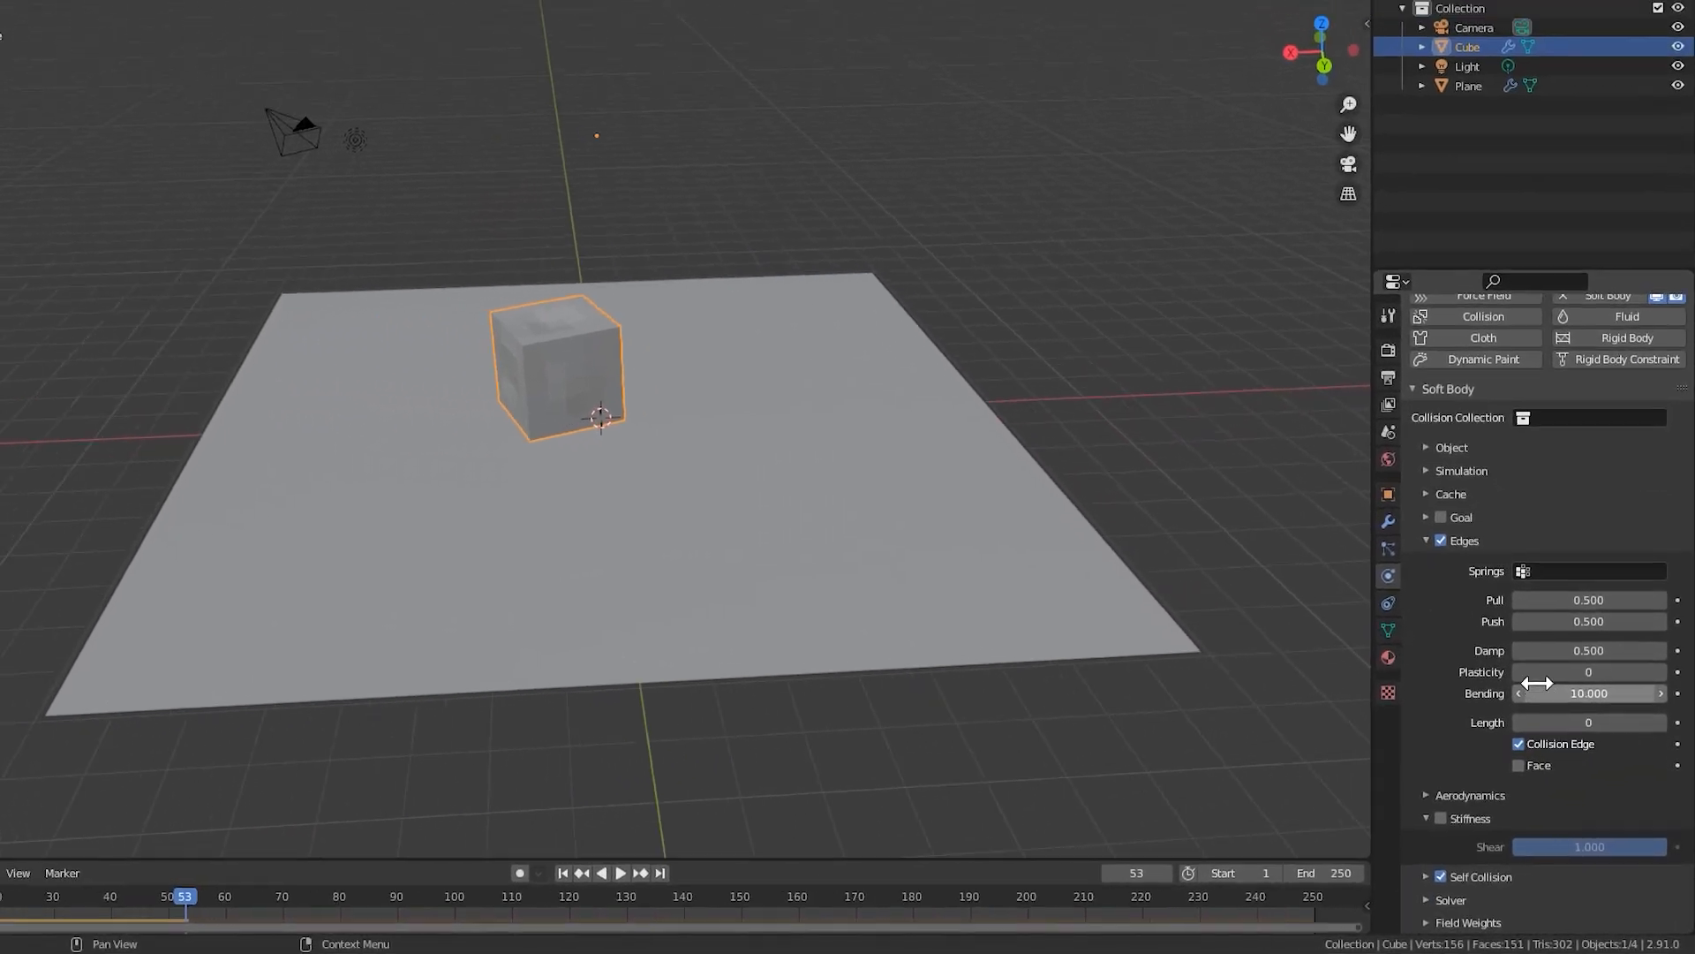
{"action": "scroll", "coordinate": [1537, 682], "scroll_direction": "up", "scroll_amount": 2}
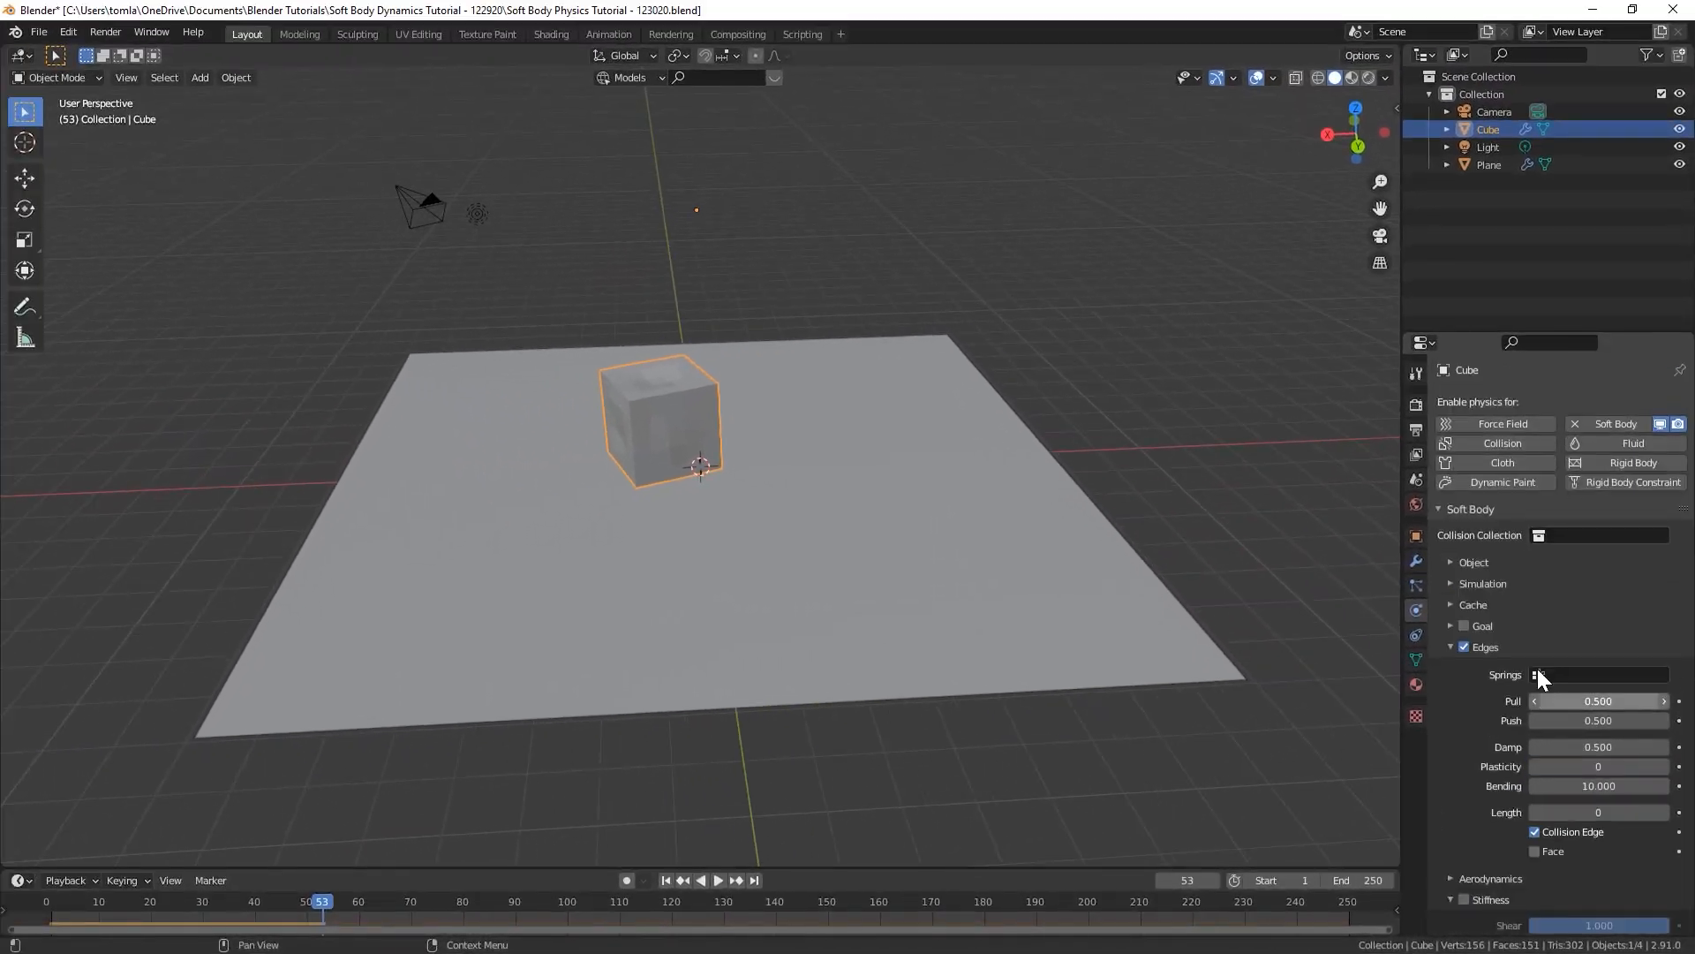
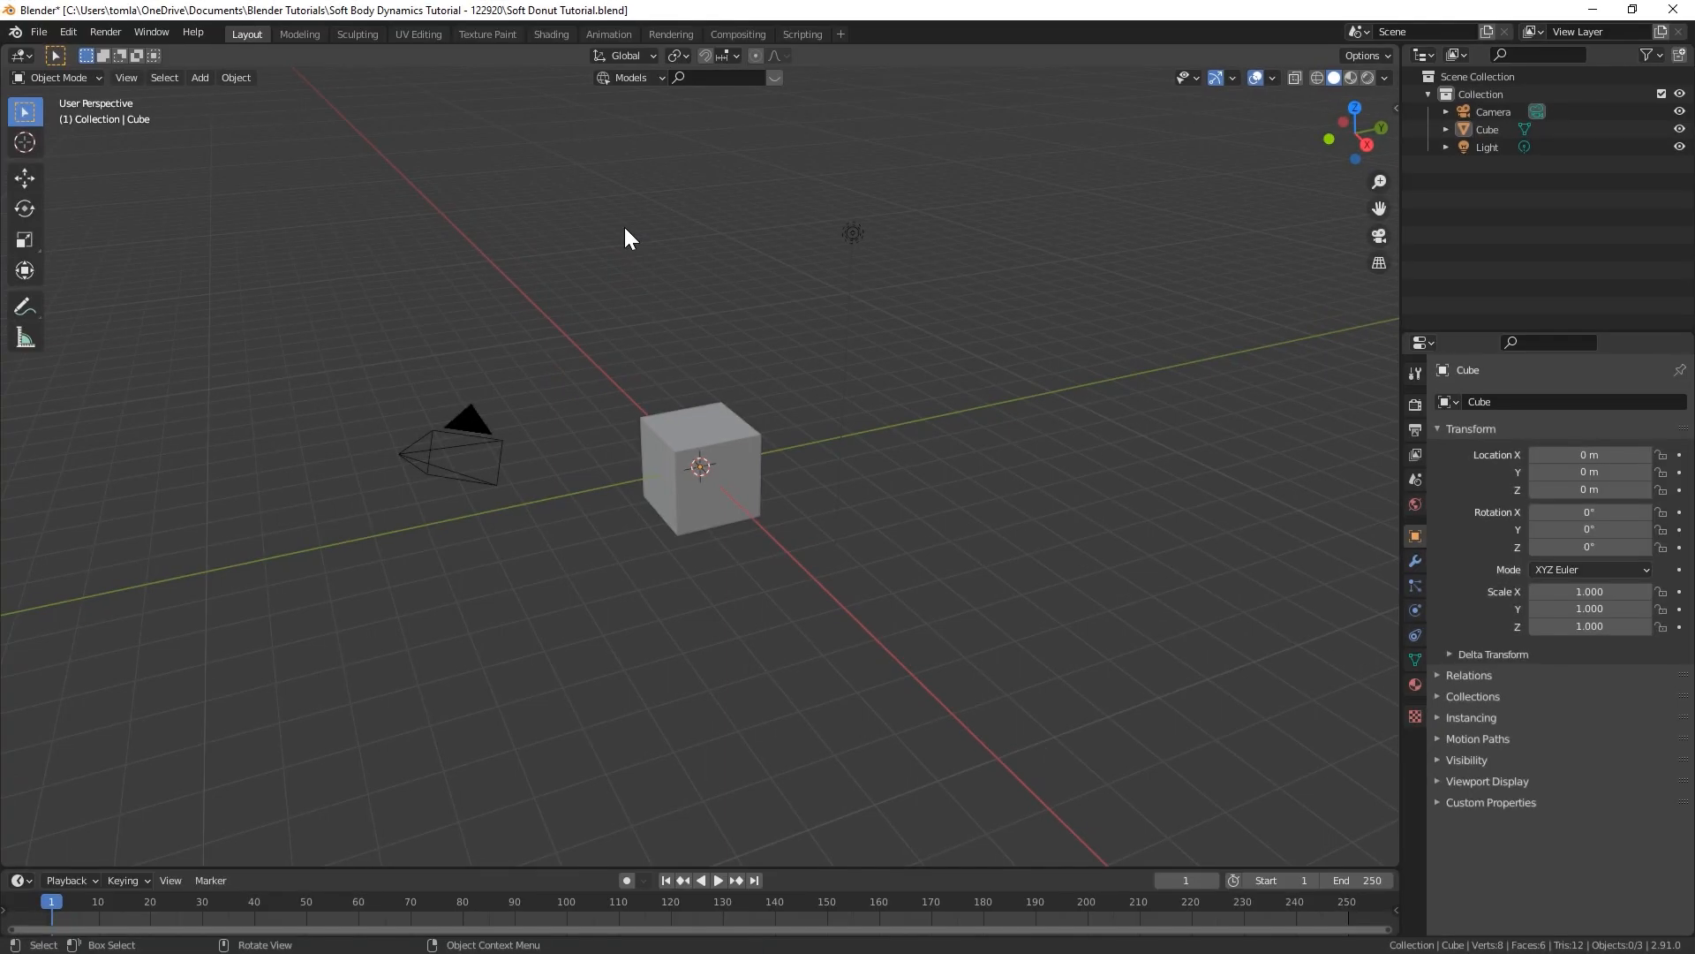
Delete the default cube and light from the Soft Donut Tutorial scene, keeping the camera.
{"action": "left_click_drag", "start_coordinate": [629, 193], "coordinate": [959, 633]}
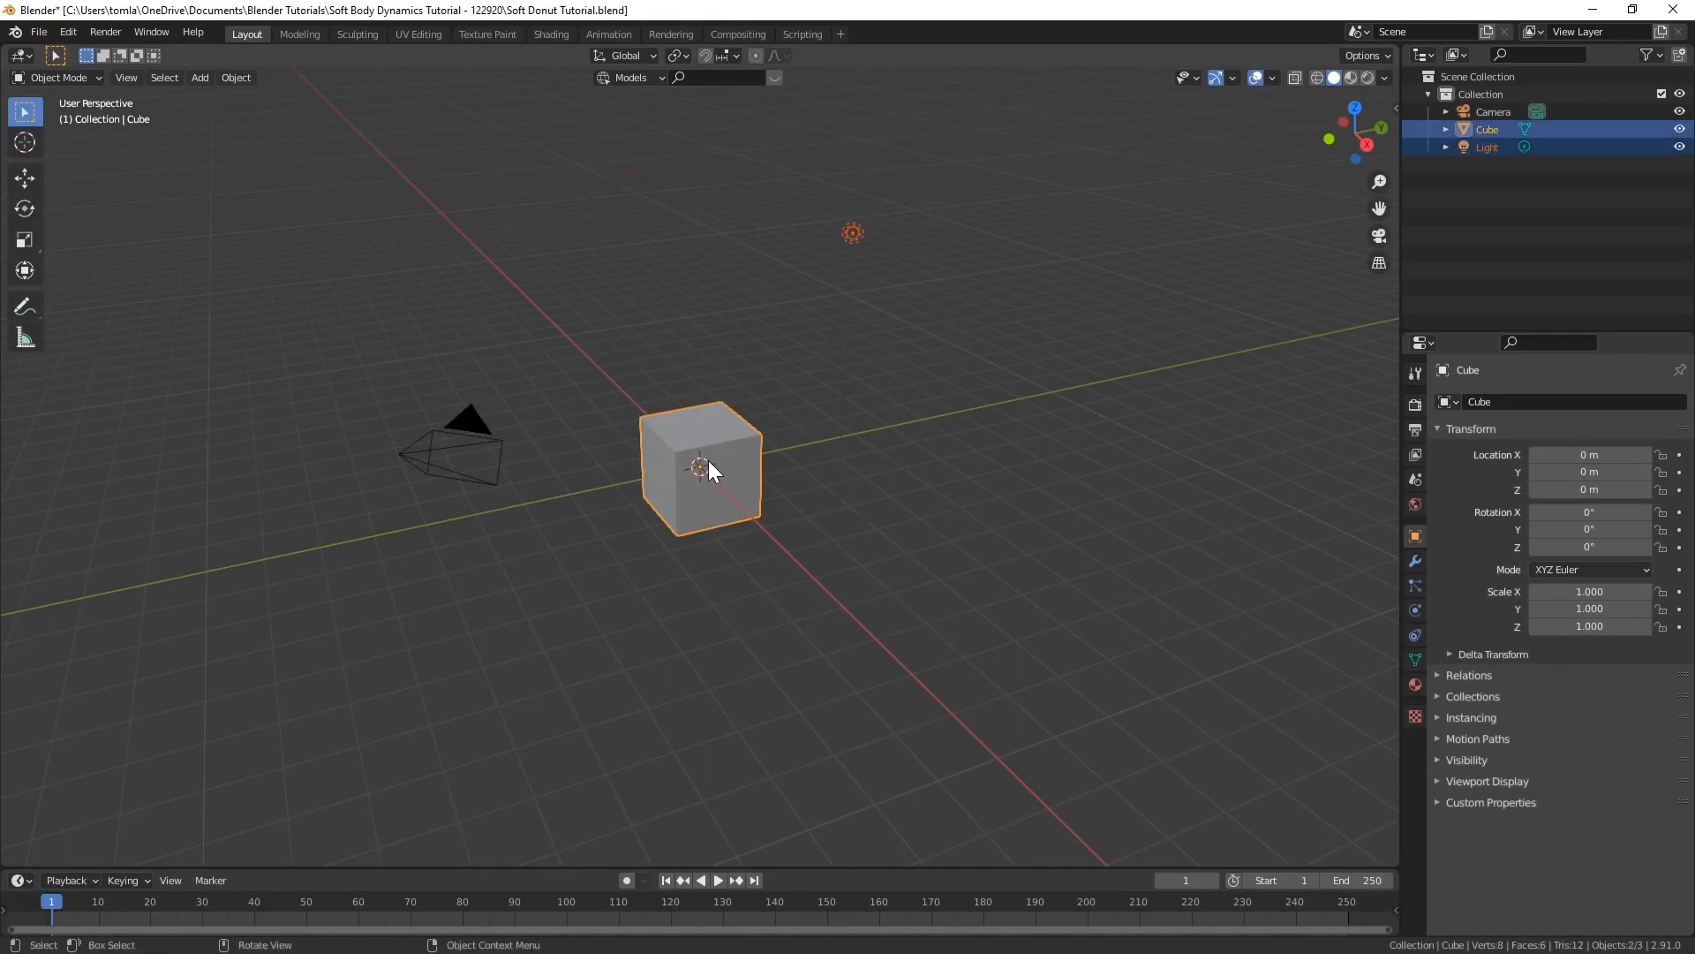
{"action": "key", "text": "x"}
{"action": "left_click", "coordinate": [709, 424]}
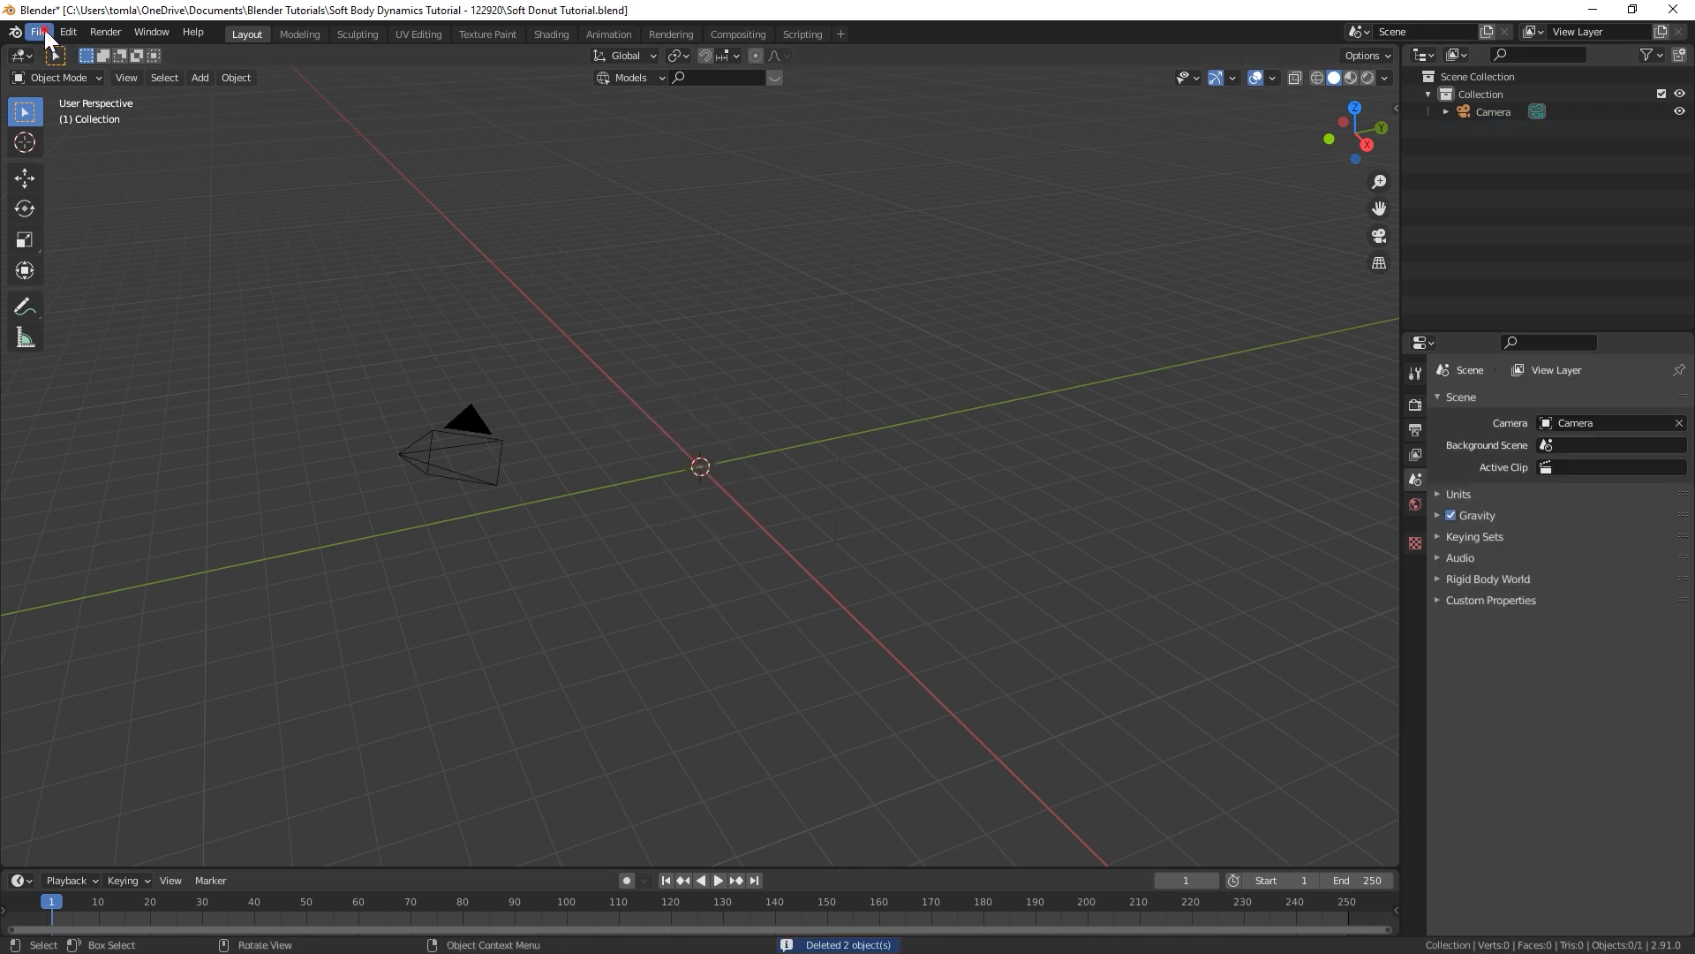
Import the Sprinkled_Donut_01_C model as a Wavefront OBJ and make it the active object.
{"action": "left_click", "coordinate": [39, 33]}
{"action": "mouse_move", "coordinate": [128, 270]}
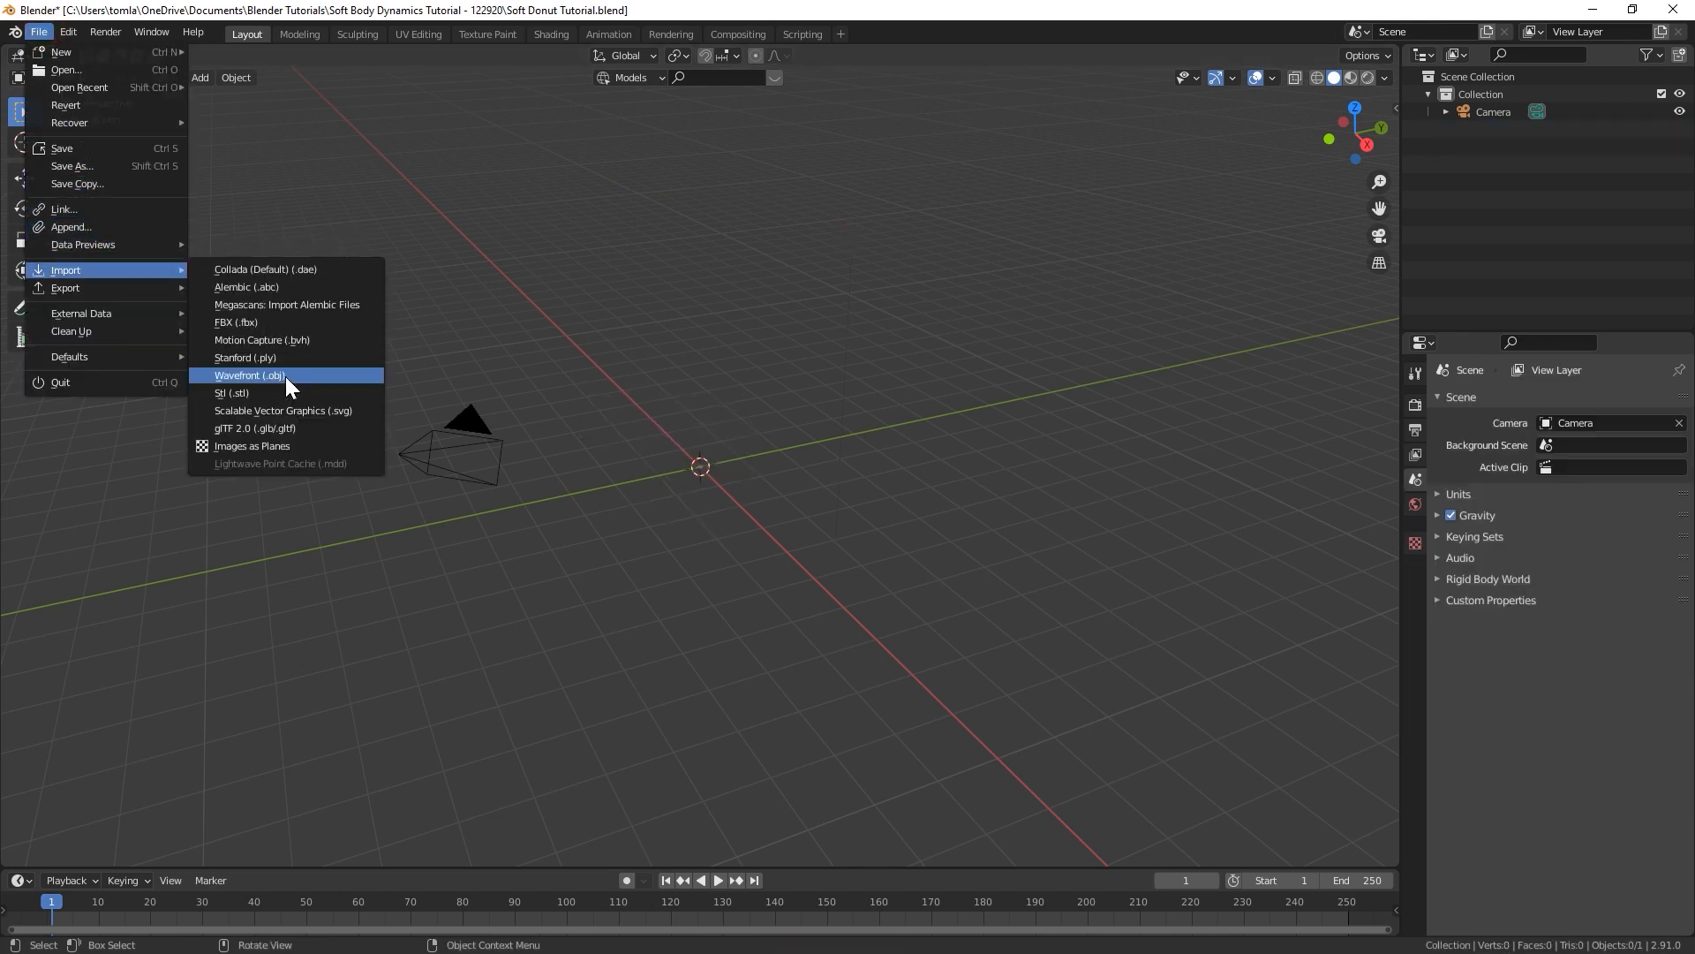
{"action": "left_click", "coordinate": [284, 377]}
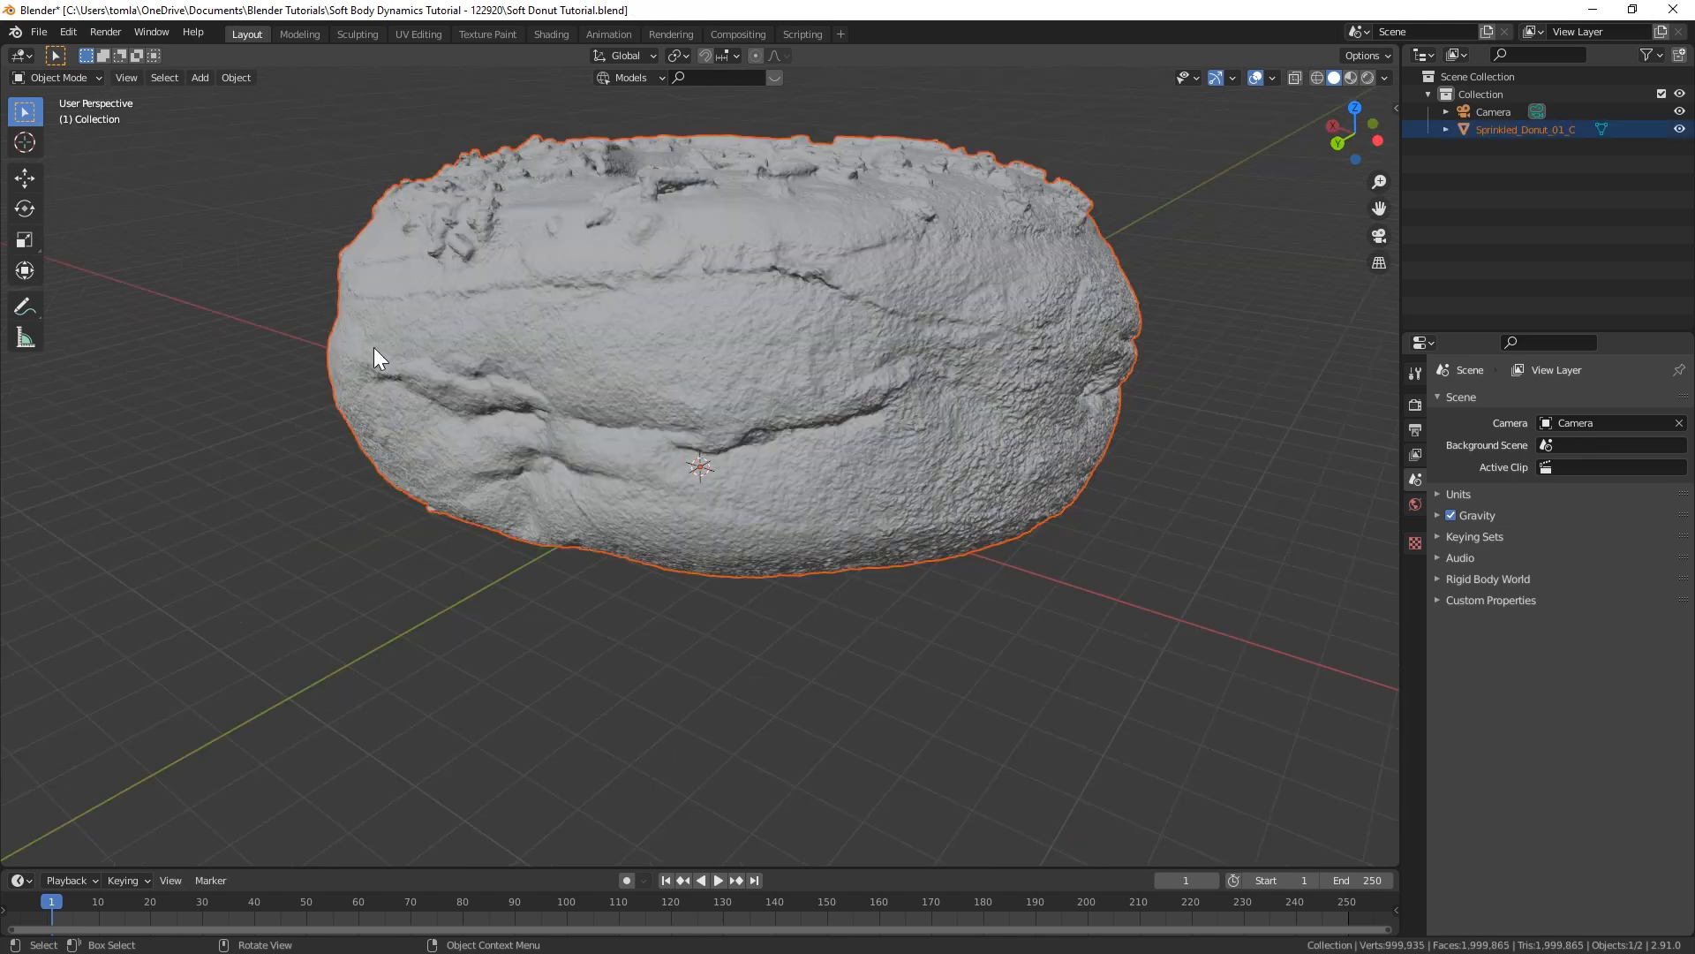
{"action": "middle_click_drag", "start_coordinate": [930, 422], "coordinate": [680, 461]}
{"action": "left_click", "coordinate": [900, 440]}
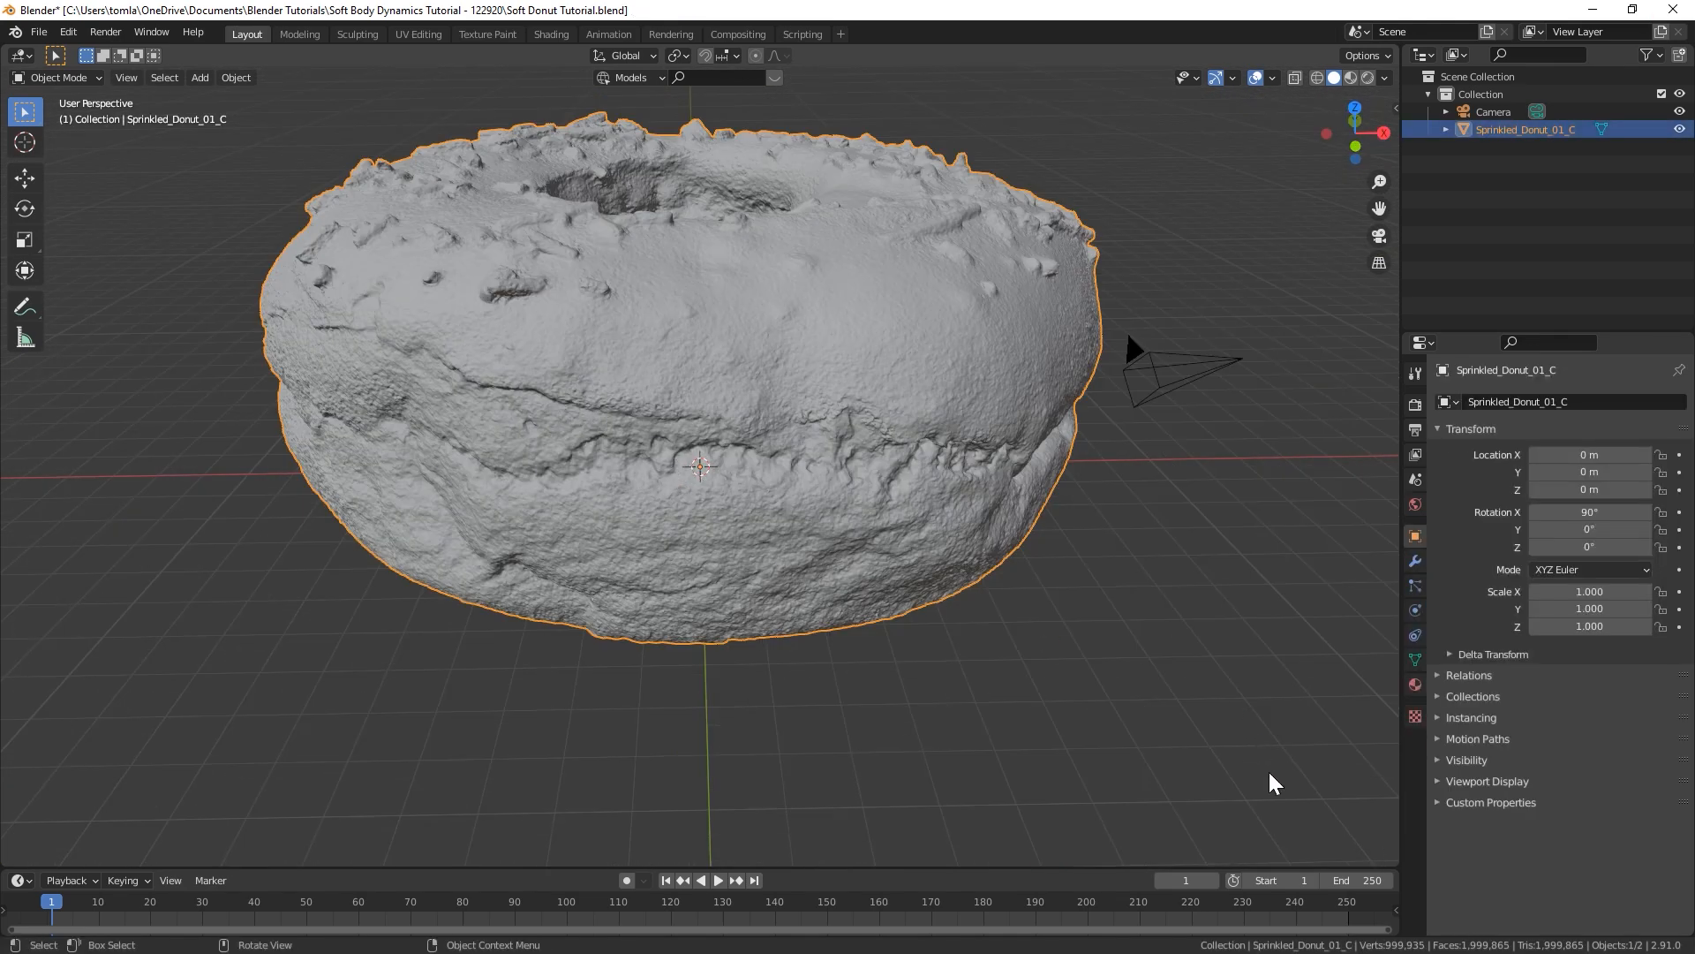
Inspect the imported donut from several angles and check its material in Material Preview shading.
{"action": "middle_click_drag", "start_coordinate": [772, 455], "coordinate": [716, 338]}
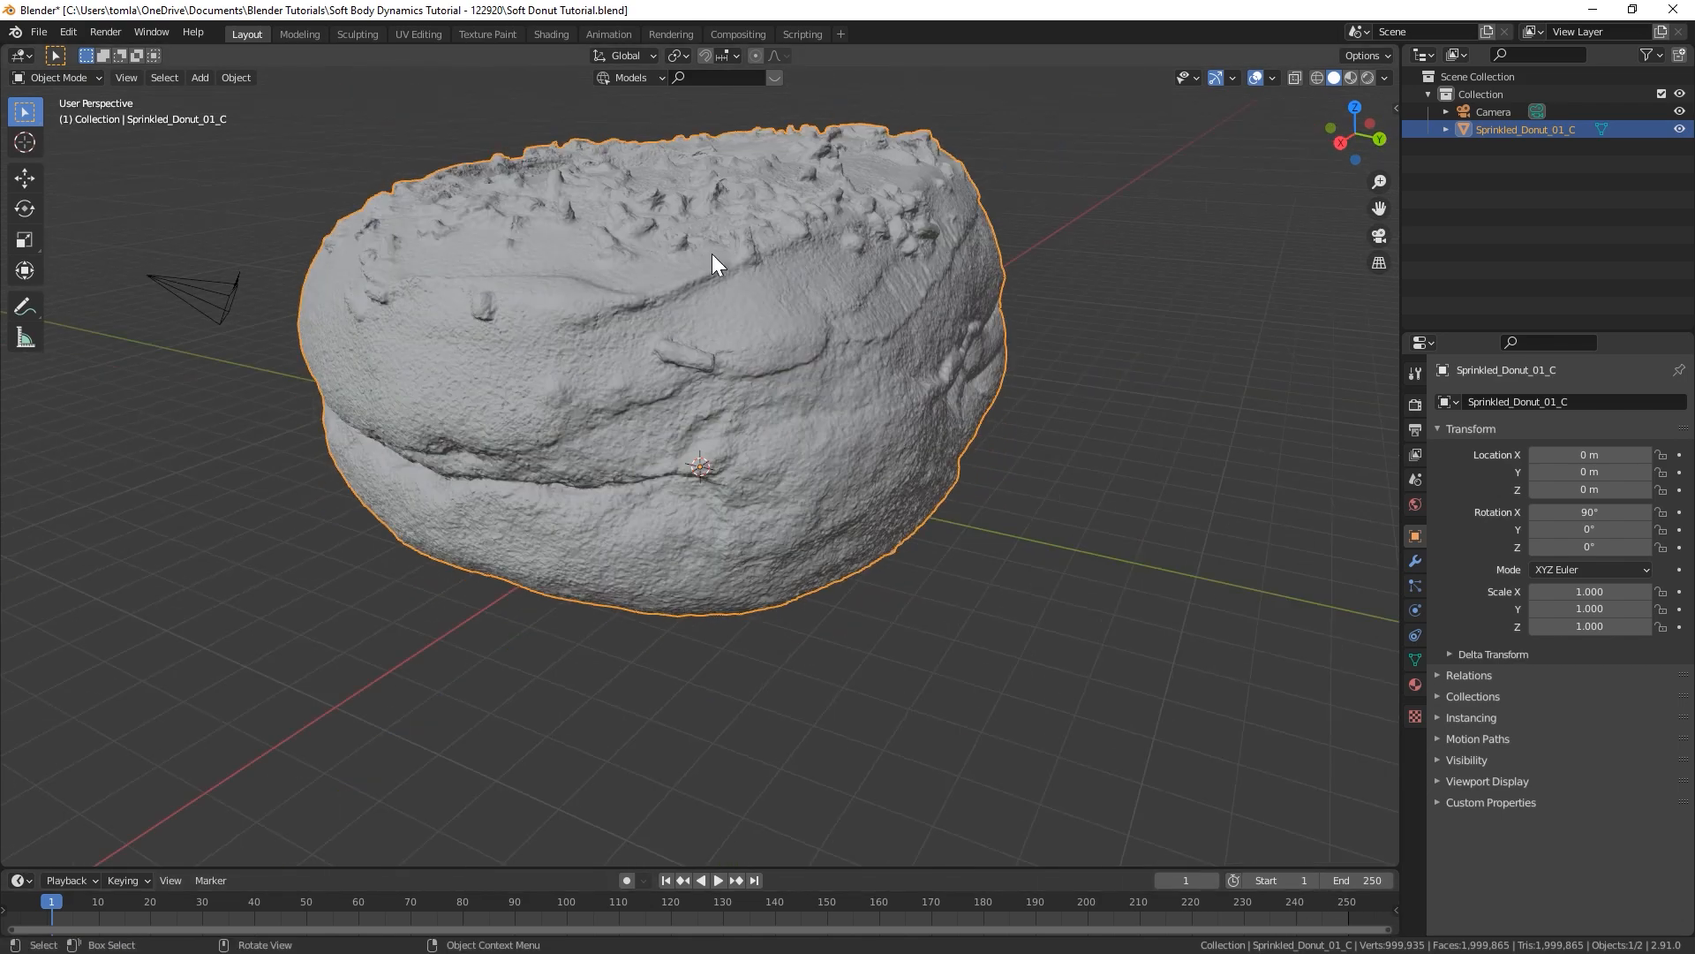
{"action": "middle_click_drag", "start_coordinate": [711, 253], "coordinate": [997, 227]}
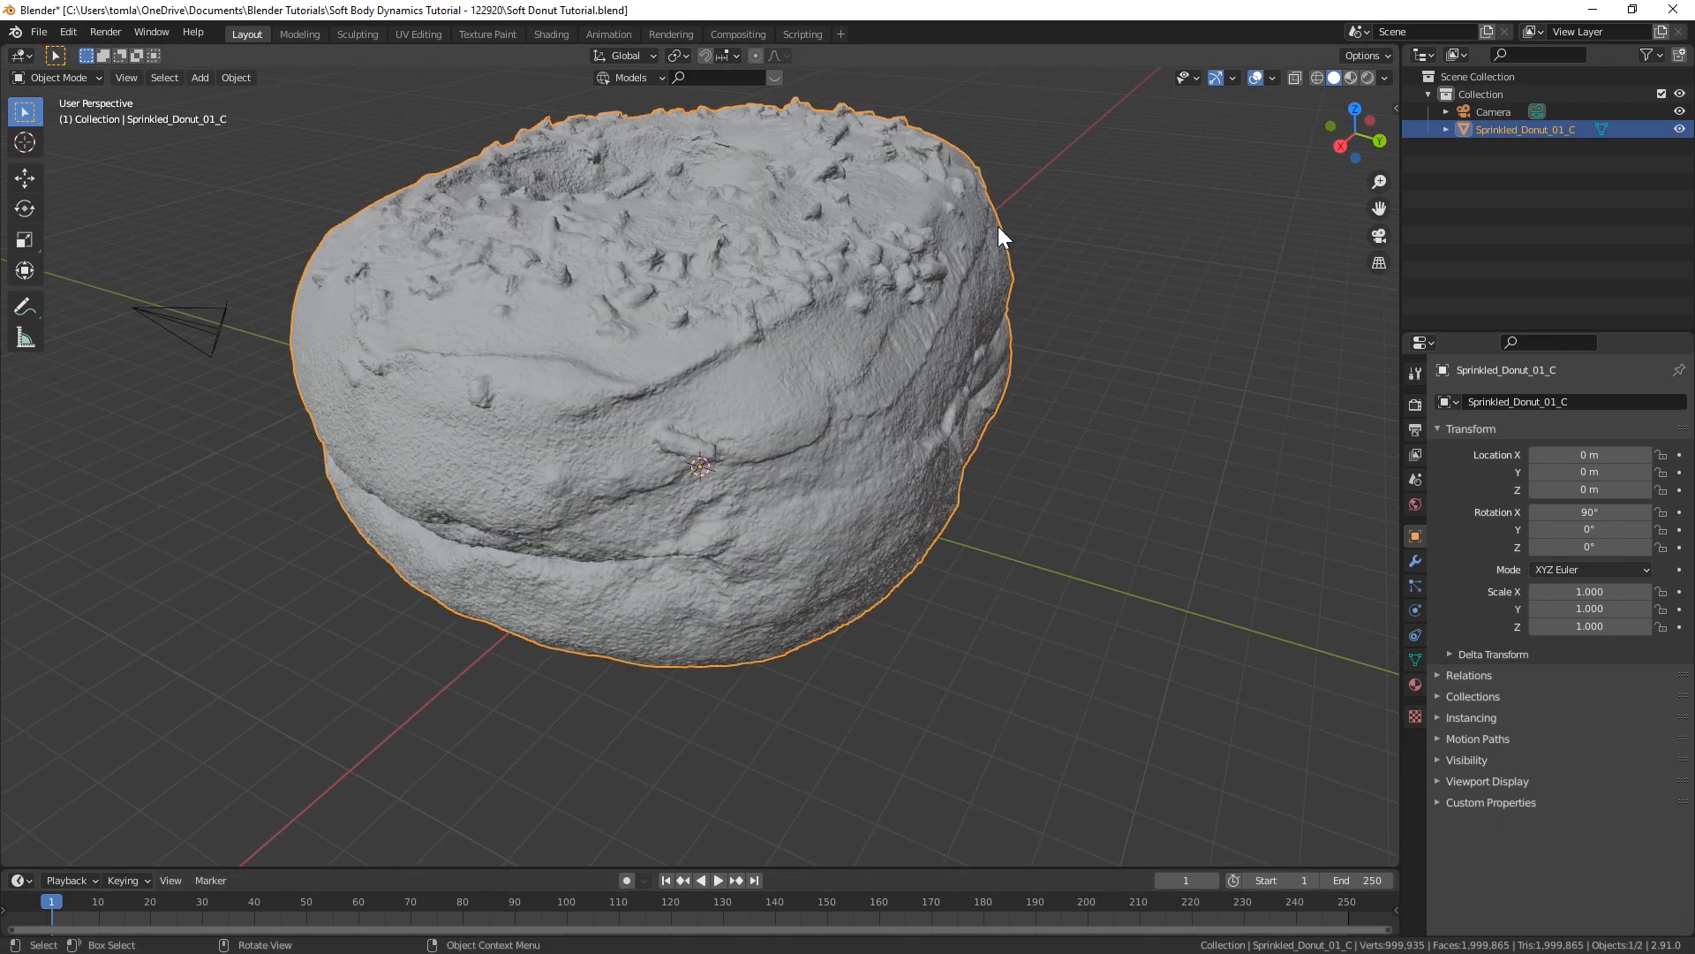
{"action": "left_click", "coordinate": [1351, 78]}
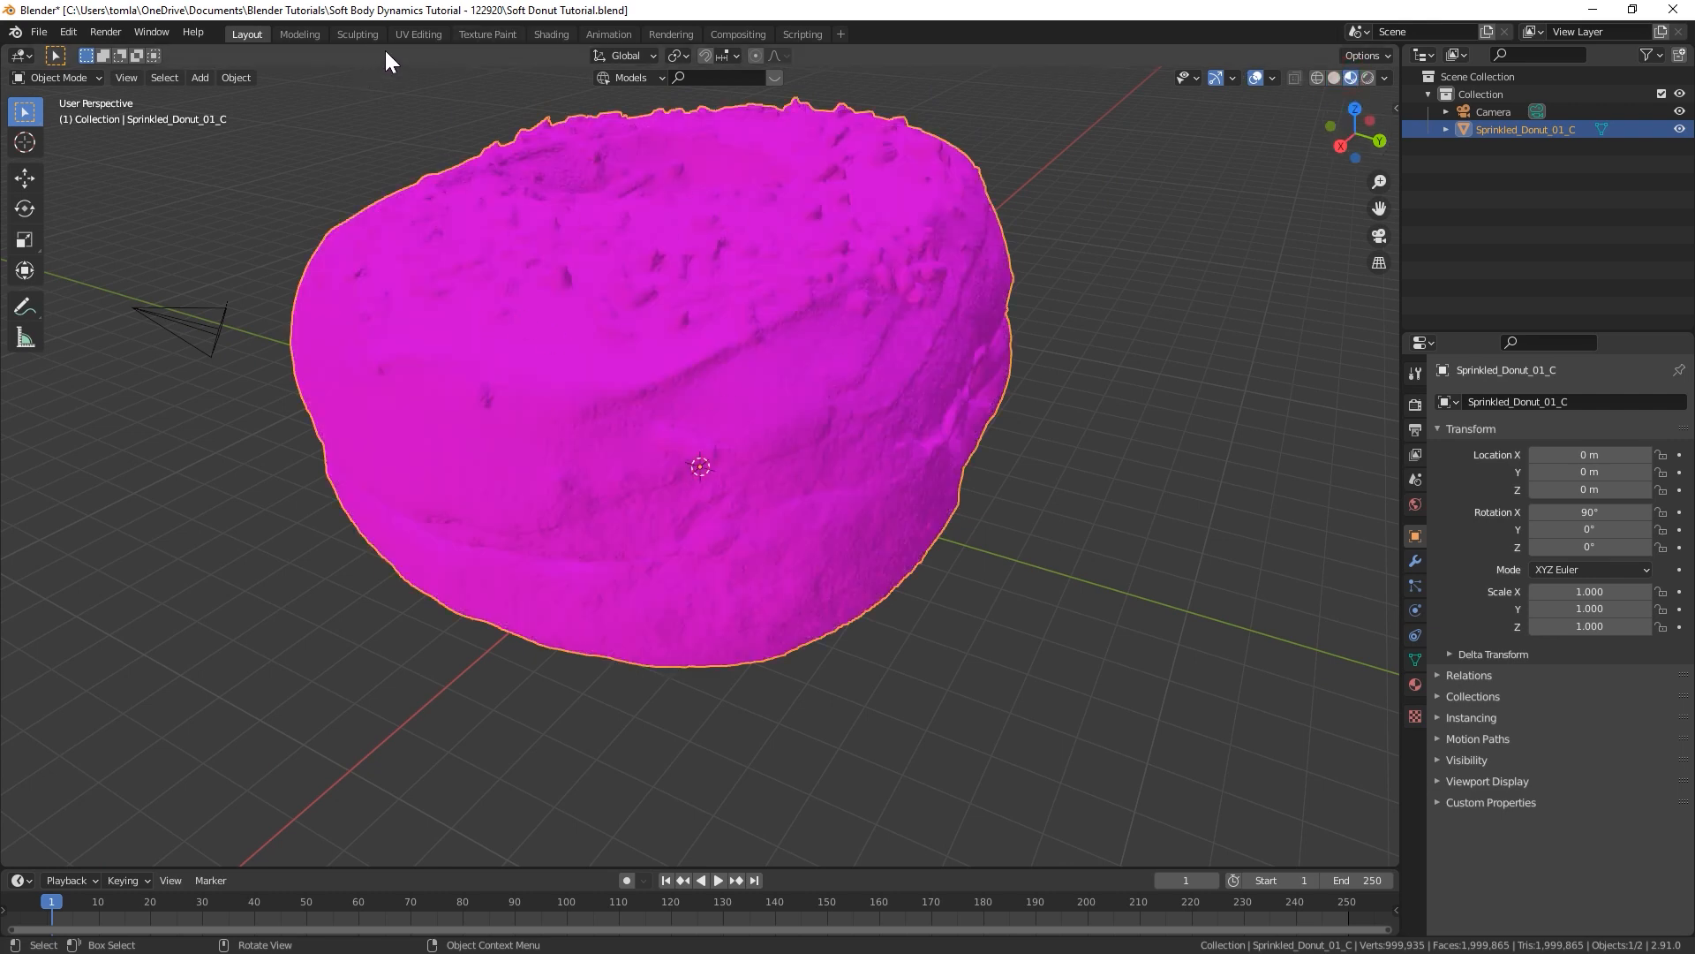
{"action": "middle_click_drag", "start_coordinate": [558, 183], "coordinate": [564, 213]}
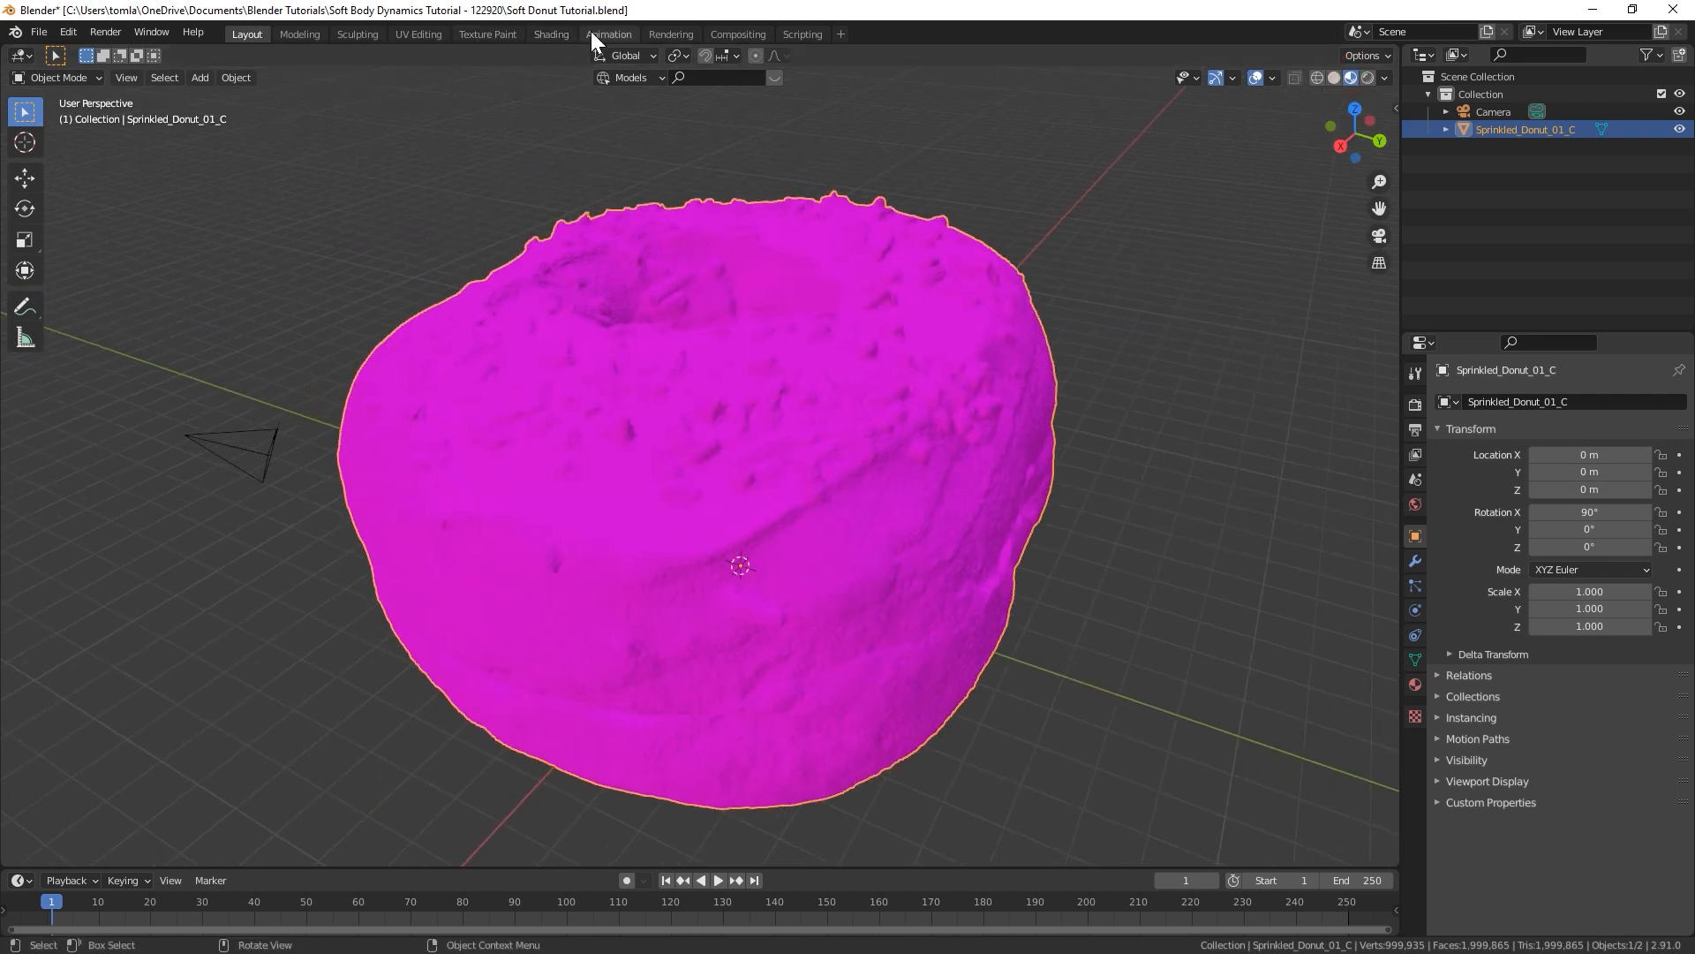
Switch to the Shading workspace and move the donut's image texture node next to the Principled BSDF node.
{"action": "left_click", "coordinate": [544, 32]}
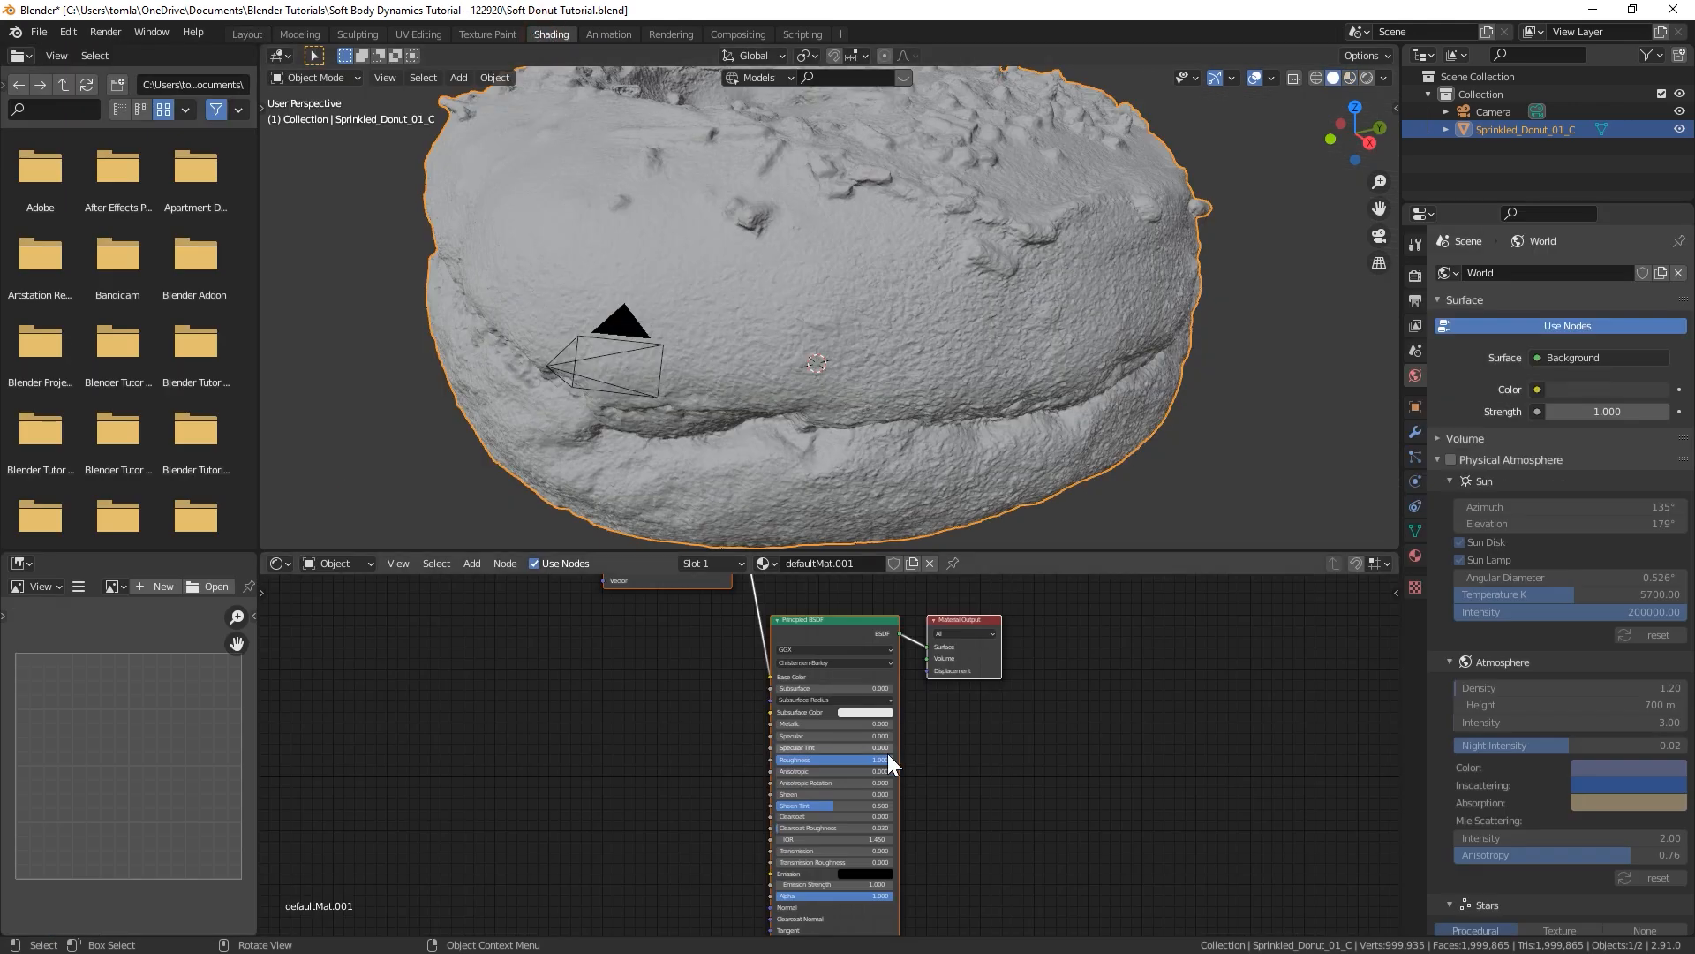
{"action": "left_click", "coordinate": [642, 656]}
{"action": "middle_click_drag", "start_coordinate": [641, 656], "coordinate": [614, 752]}
{"action": "left_click_drag", "start_coordinate": [672, 618], "coordinate": [641, 764]}
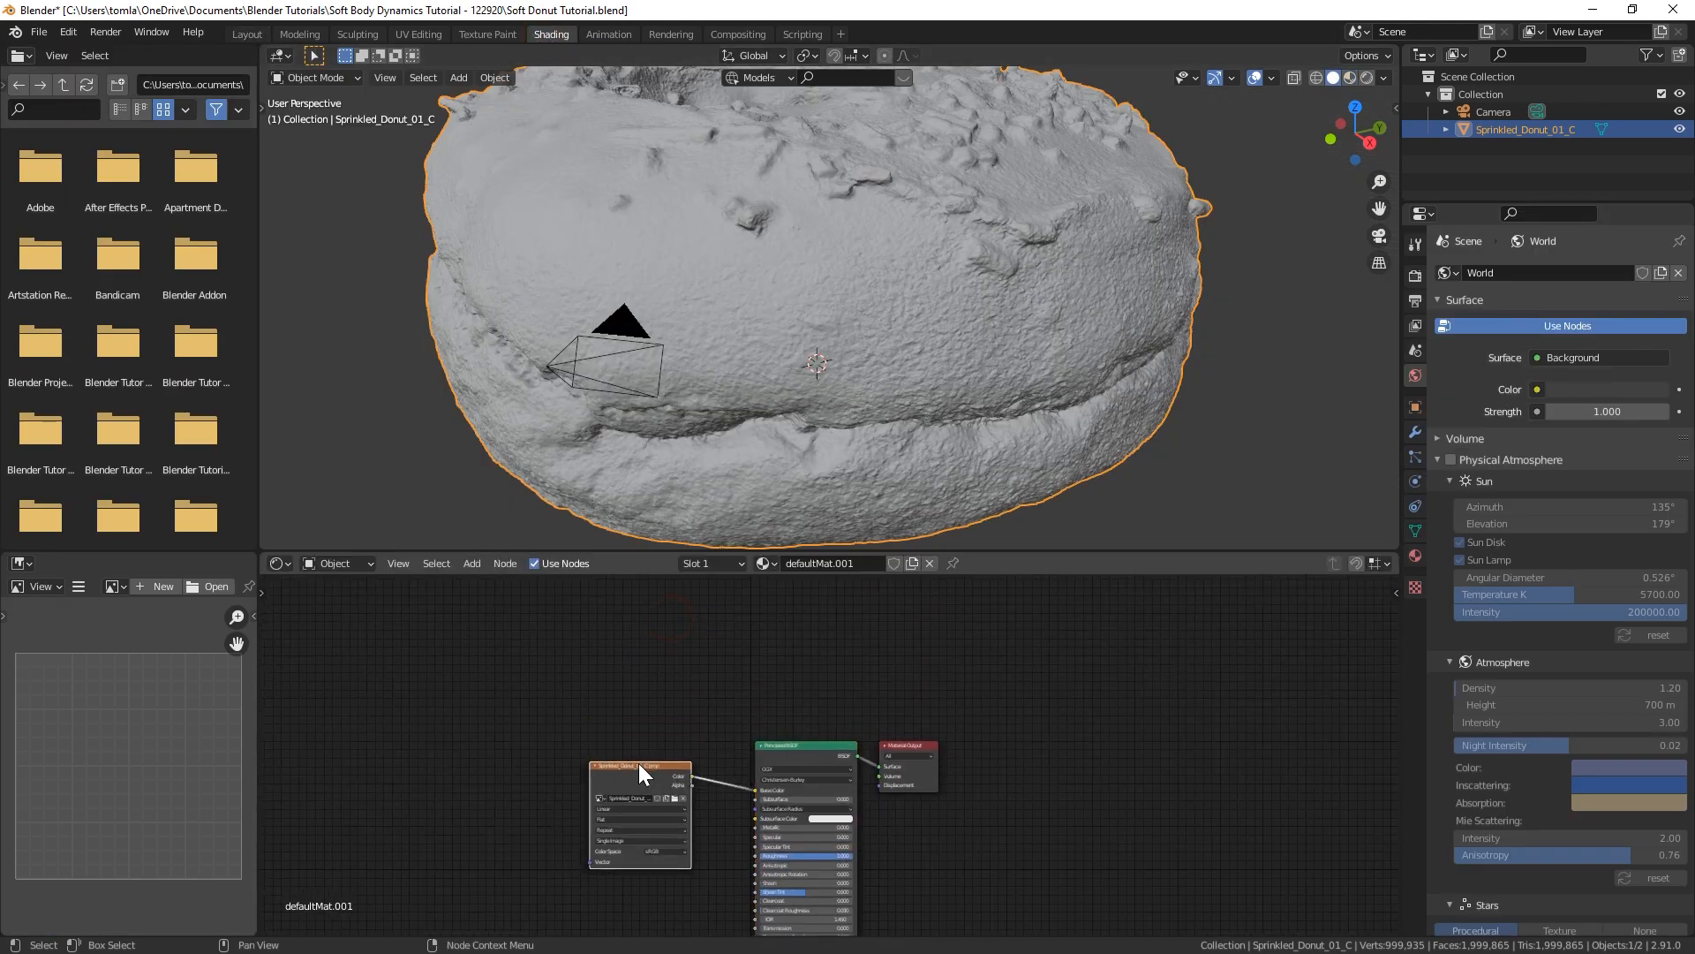
{"action": "middle_click_drag", "start_coordinate": [608, 762], "coordinate": [683, 709]}
{"action": "scroll", "coordinate": [681, 709], "scroll_direction": "up", "scroll_amount": 9}
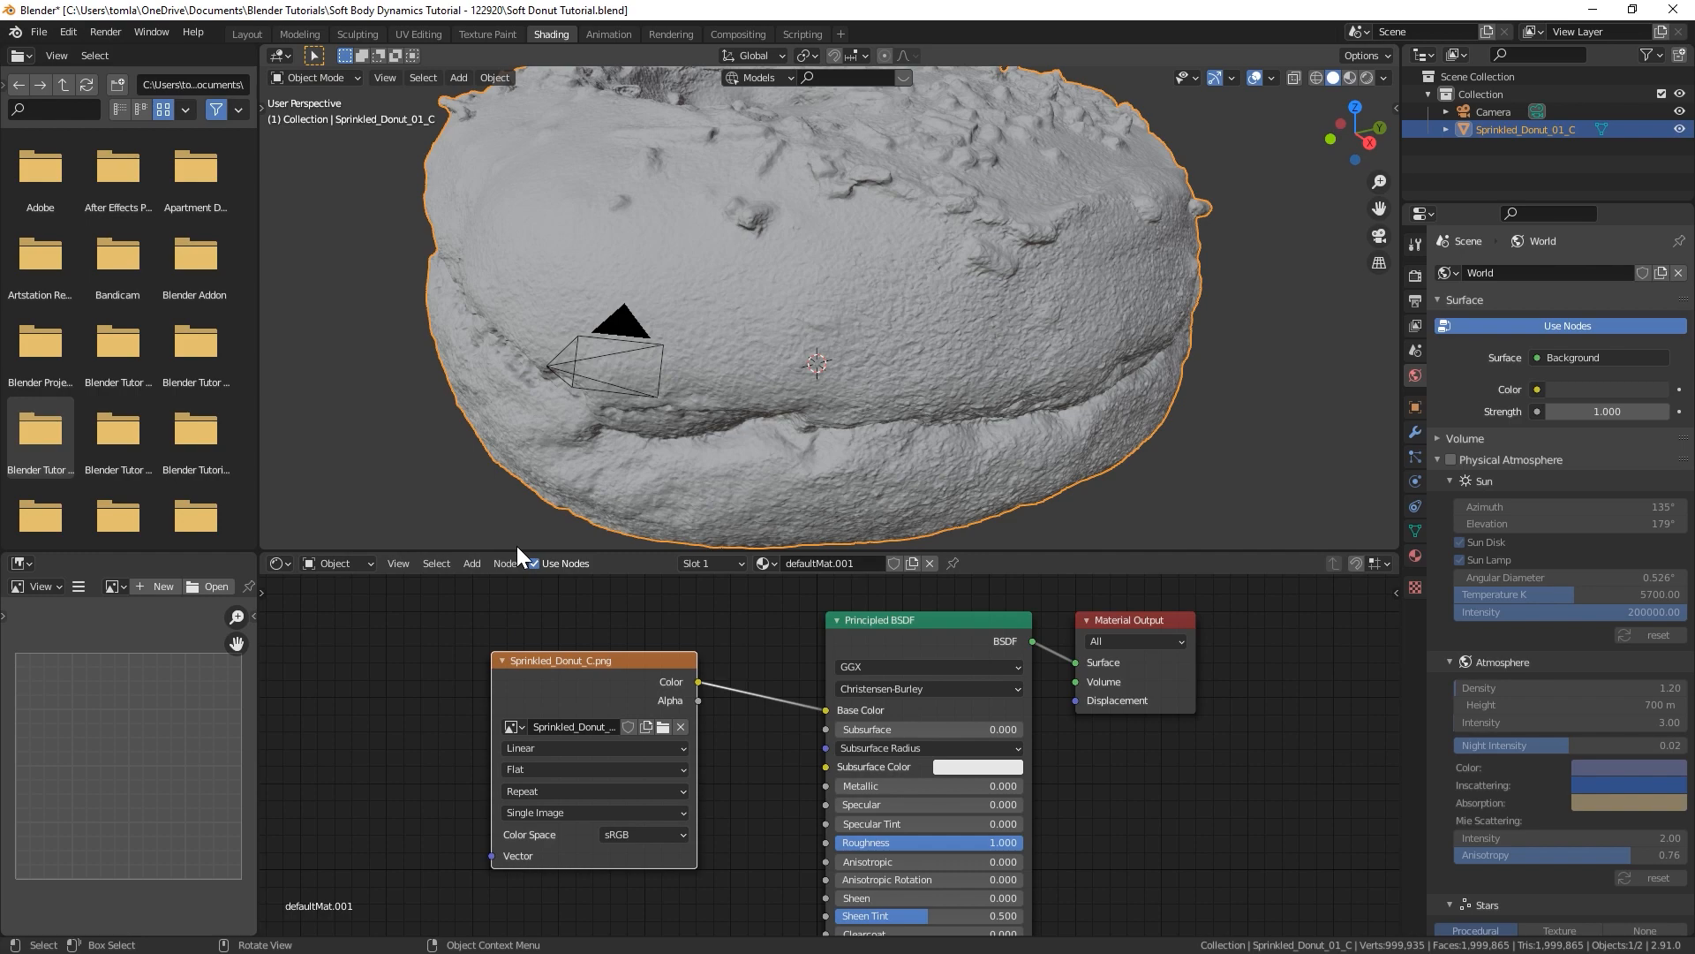
Check the donut's texture in Material Preview shading from a raised viewpoint, then switch the viewport back to Solid.
{"action": "left_click", "coordinate": [1350, 78]}
{"action": "scroll", "coordinate": [838, 275], "scroll_direction": "down", "scroll_amount": 4}
{"action": "mouse_move", "coordinate": [838, 274]}
{"action": "middle_mouse_down"}
{"action": "mouse_move", "coordinate": [719, 278]}
{"action": "mouse_move", "coordinate": [891, 291]}
{"action": "mouse_move", "coordinate": [934, 338]}
{"action": "middle_mouse_up"}
{"action": "key", "text": "z"}
Return to the Layout workspace and save the donut file.
{"action": "left_click", "coordinate": [250, 36]}
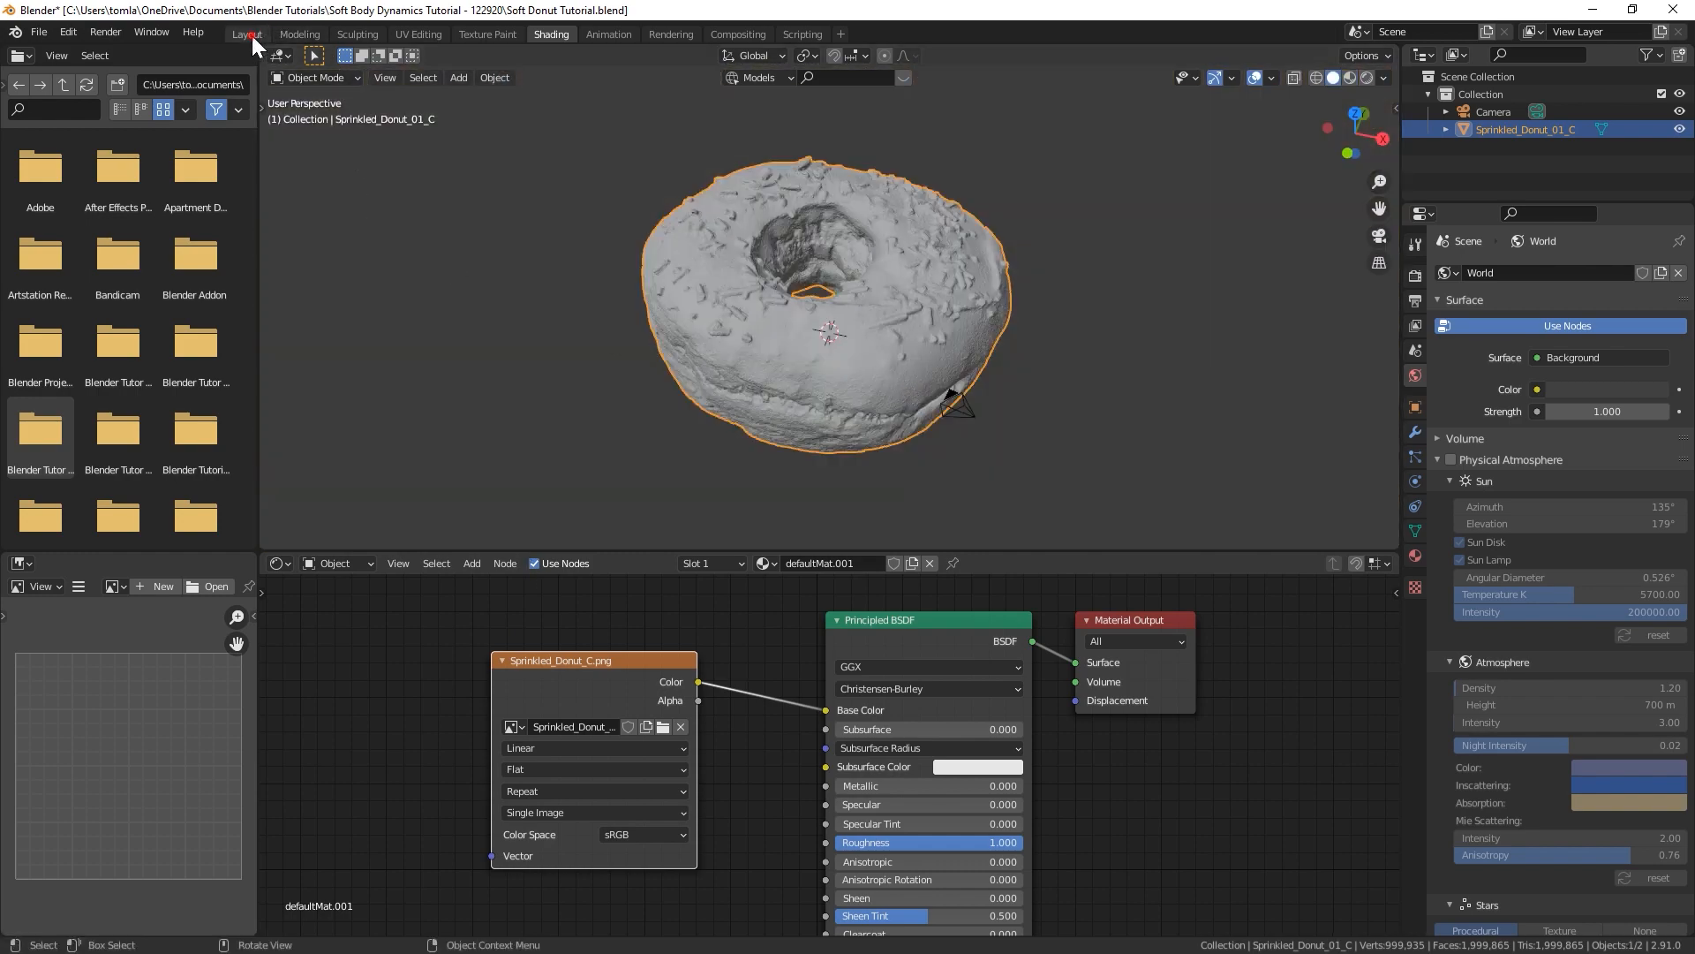
{"action": "middle_click_drag", "start_coordinate": [764, 439], "coordinate": [927, 472]}
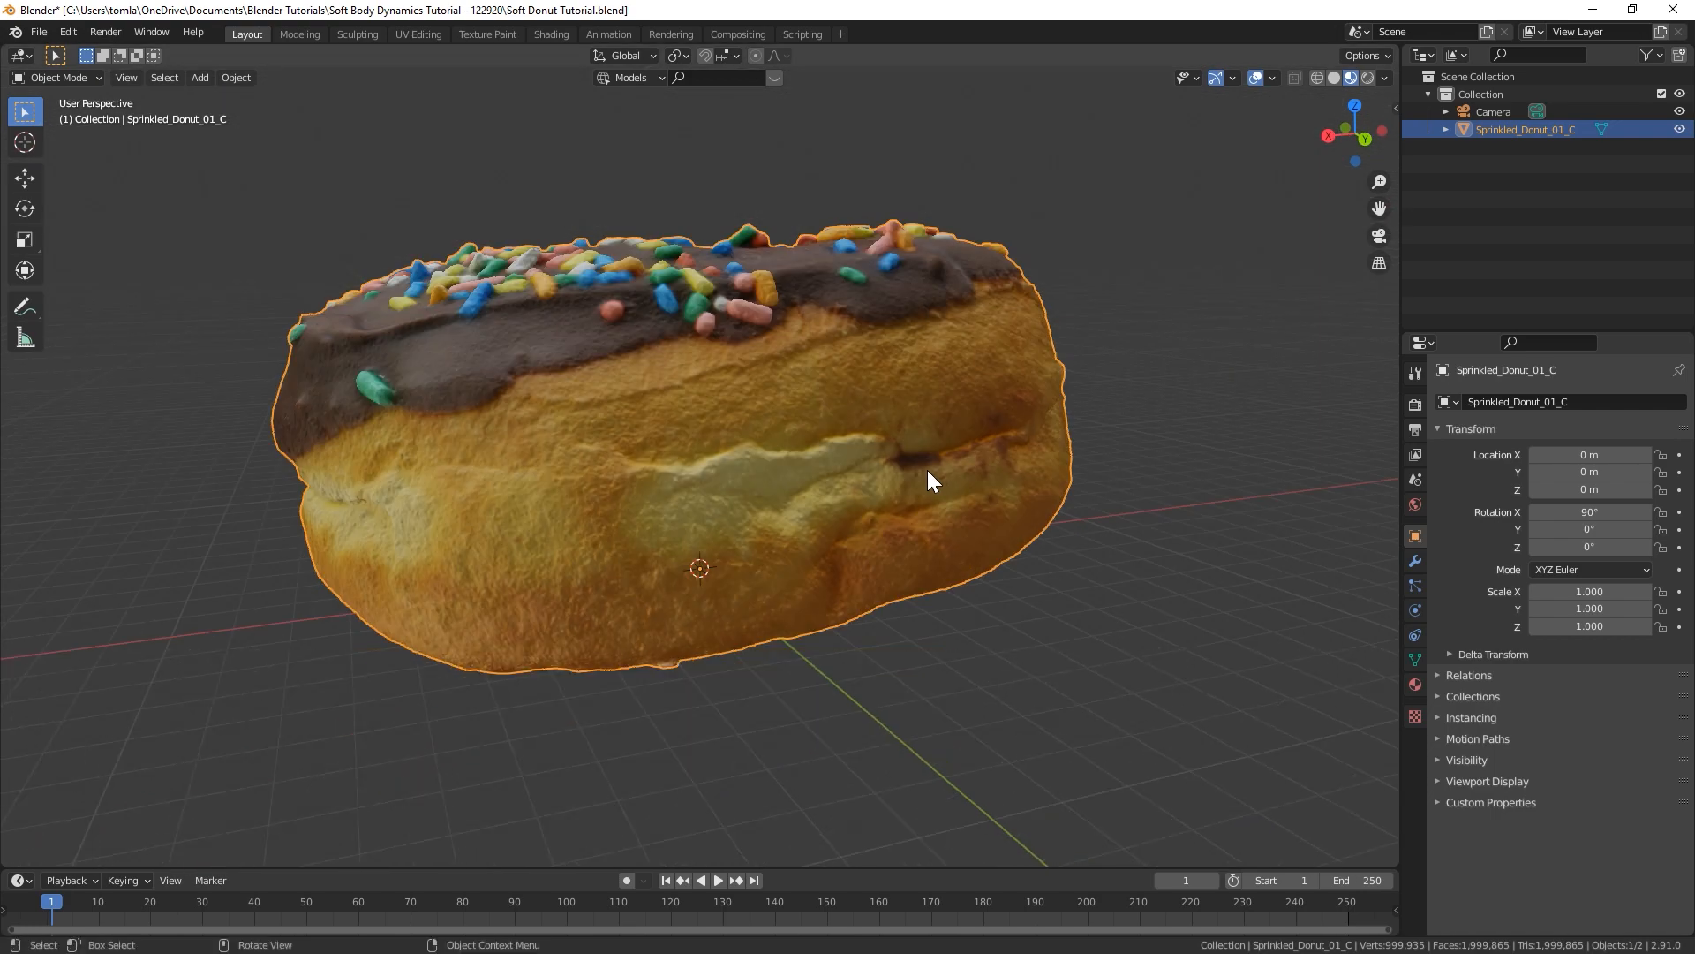
{"action": "key", "text": "ctrl+s"}
Add a Decimate modifier to the donut and set its Collapse ratio to 0.015.
{"action": "left_click", "coordinate": [1416, 560]}
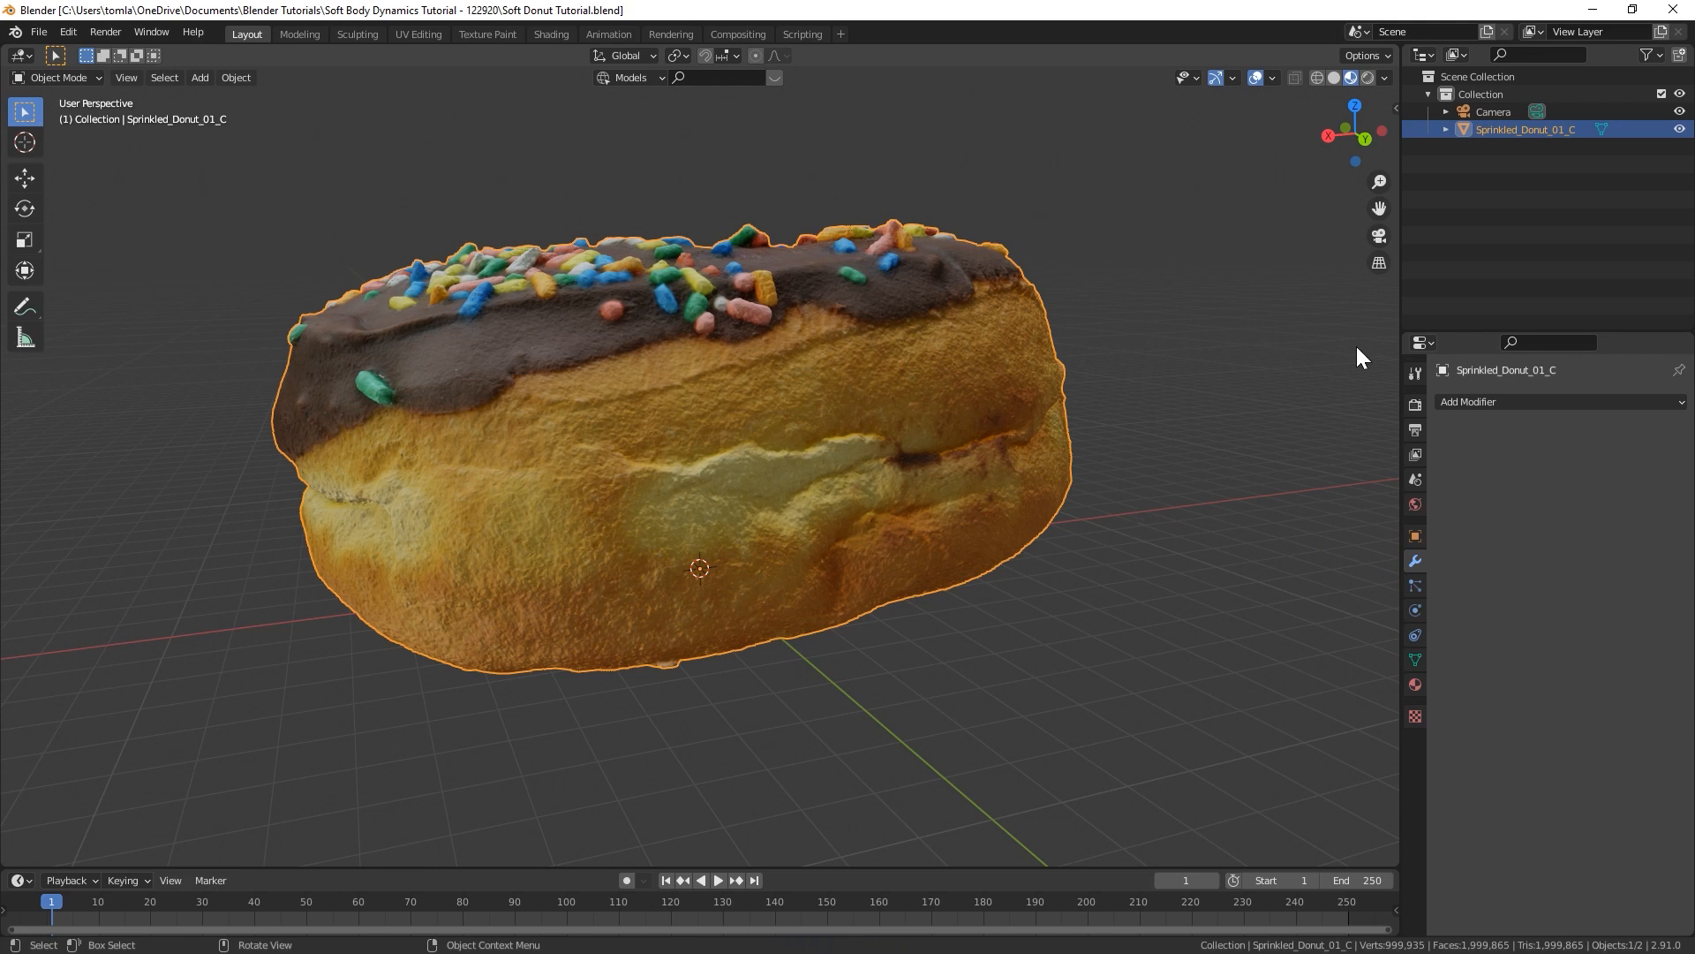
{"action": "left_click", "coordinate": [1478, 399]}
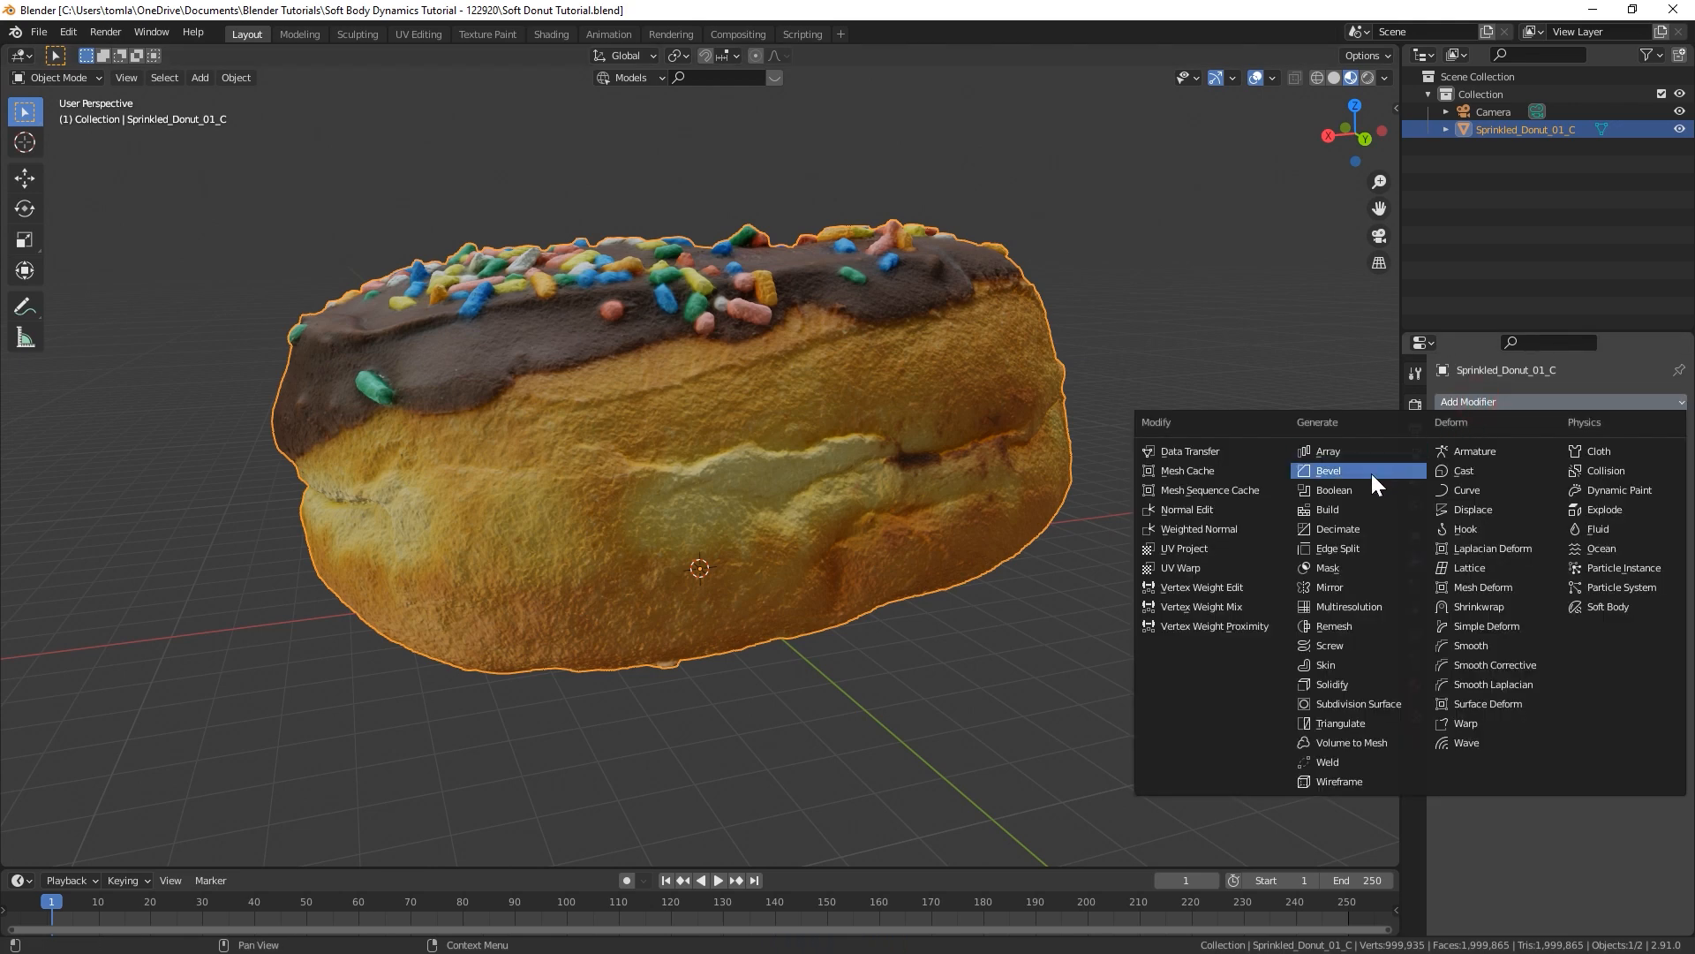
{"action": "left_click", "coordinate": [1363, 530]}
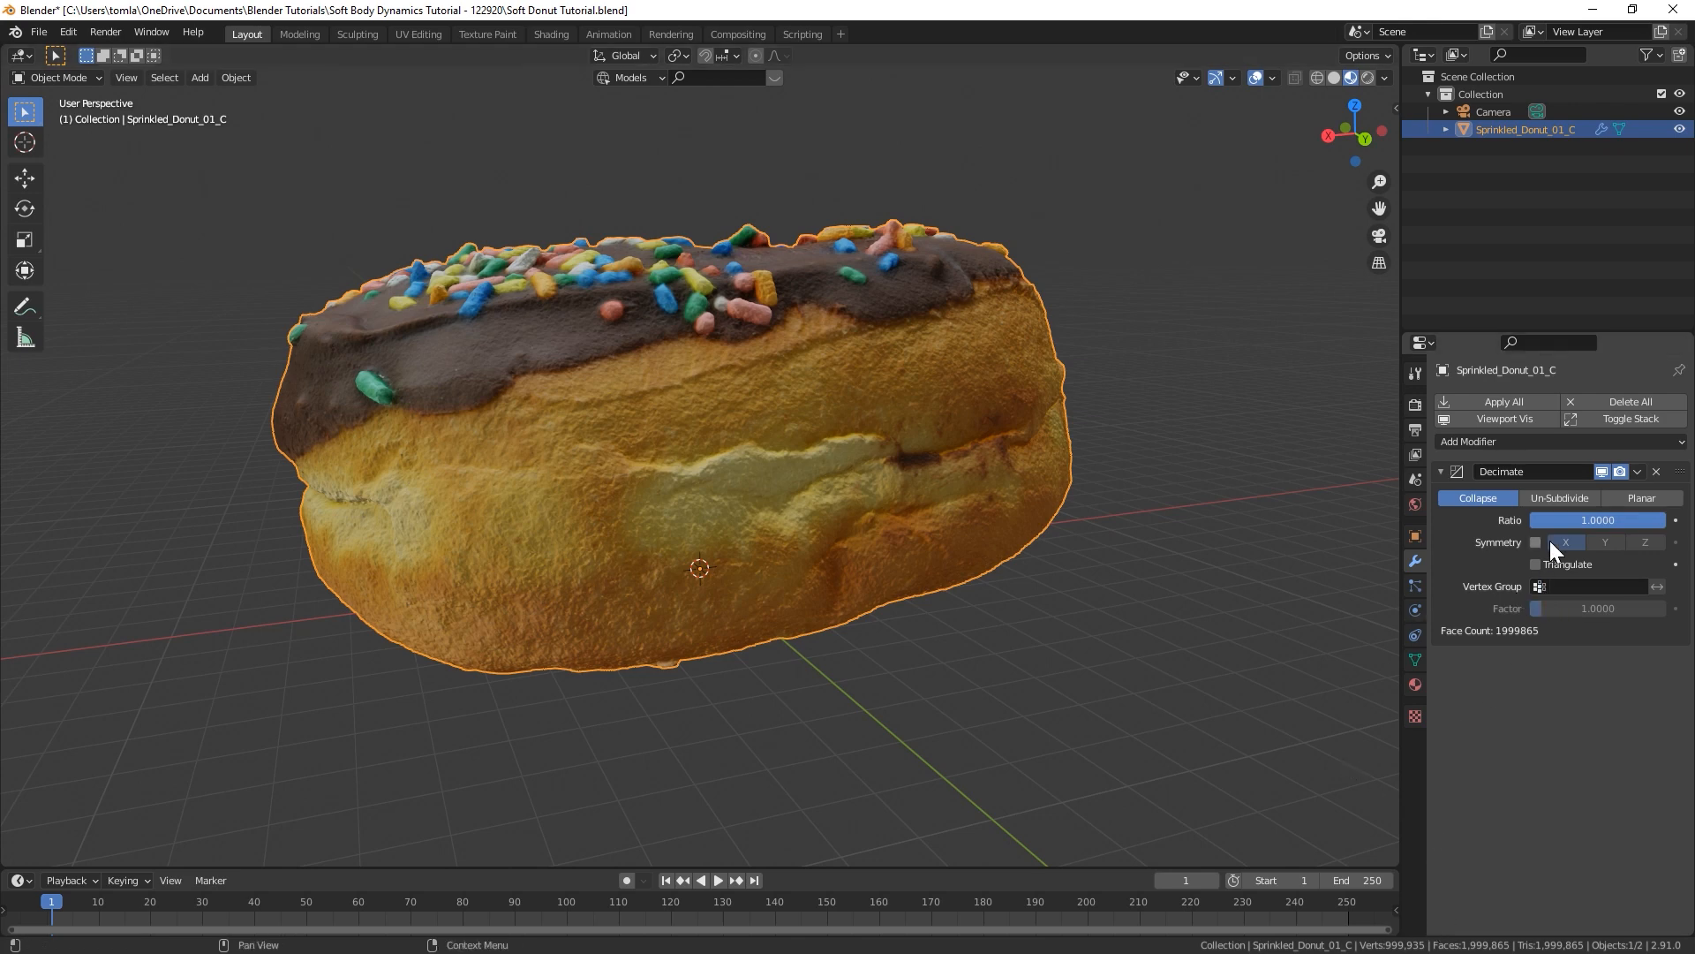
{"action": "left_click", "coordinate": [1601, 520]}
{"action": "type", "text": ".015"}
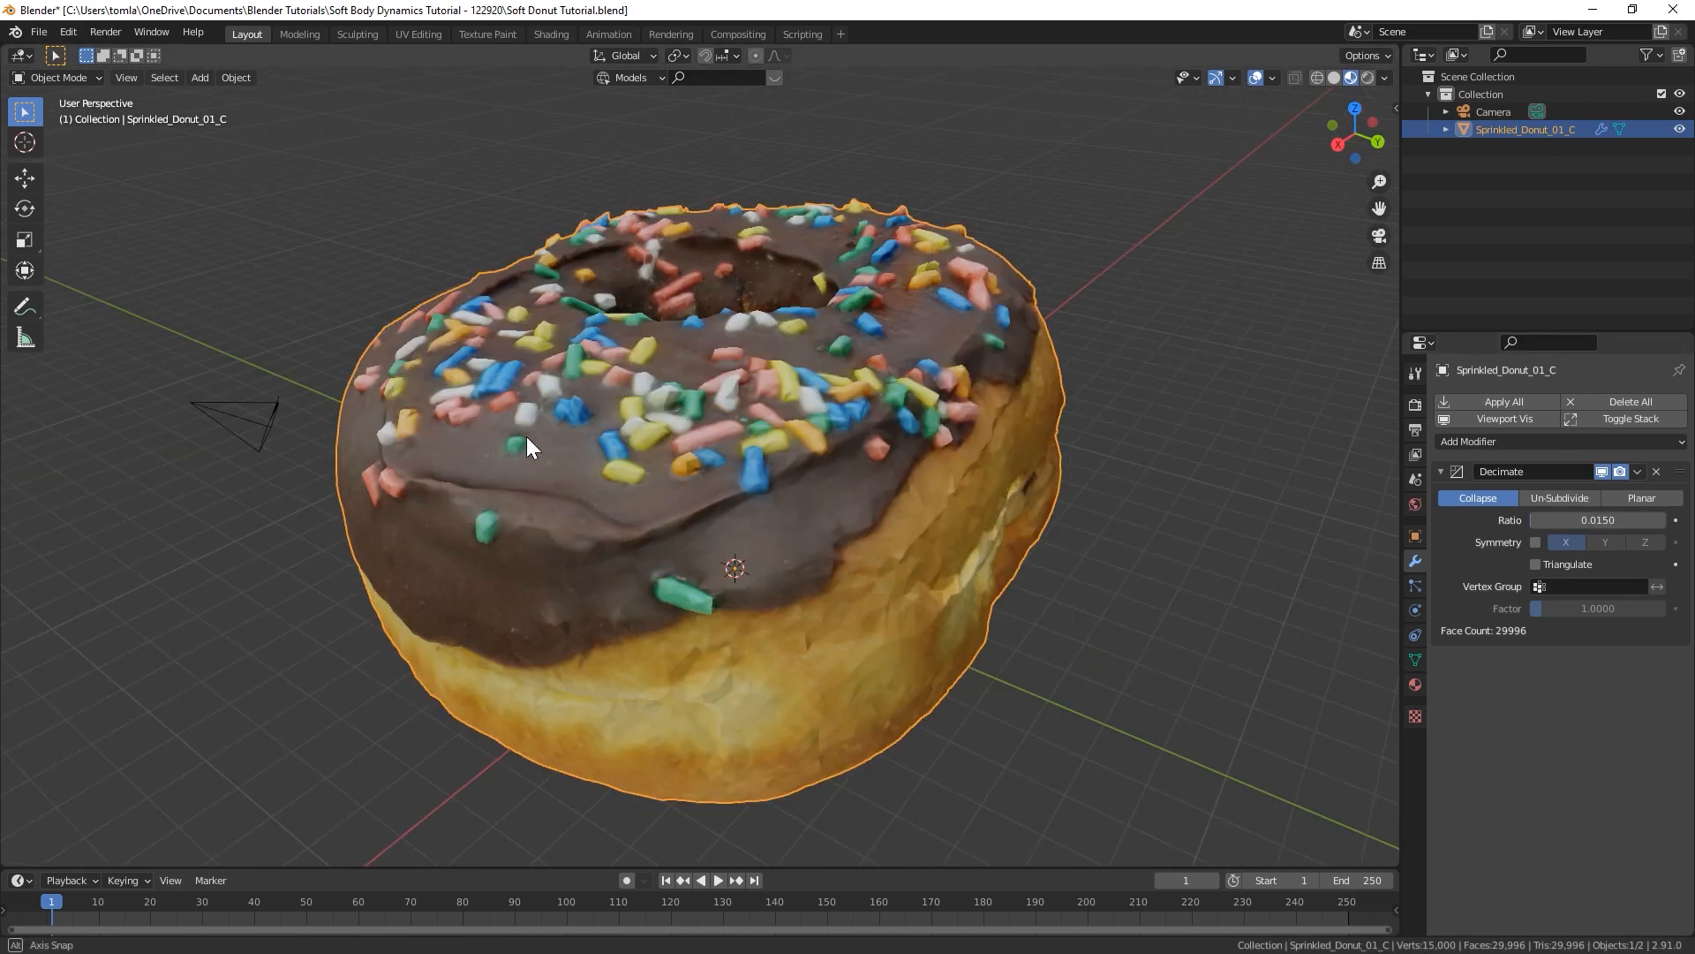
Examine the decimated donut from several angles and check its mesh density in Wireframe shading.
{"action": "middle_click_drag", "start_coordinate": [527, 435], "coordinate": [793, 518]}
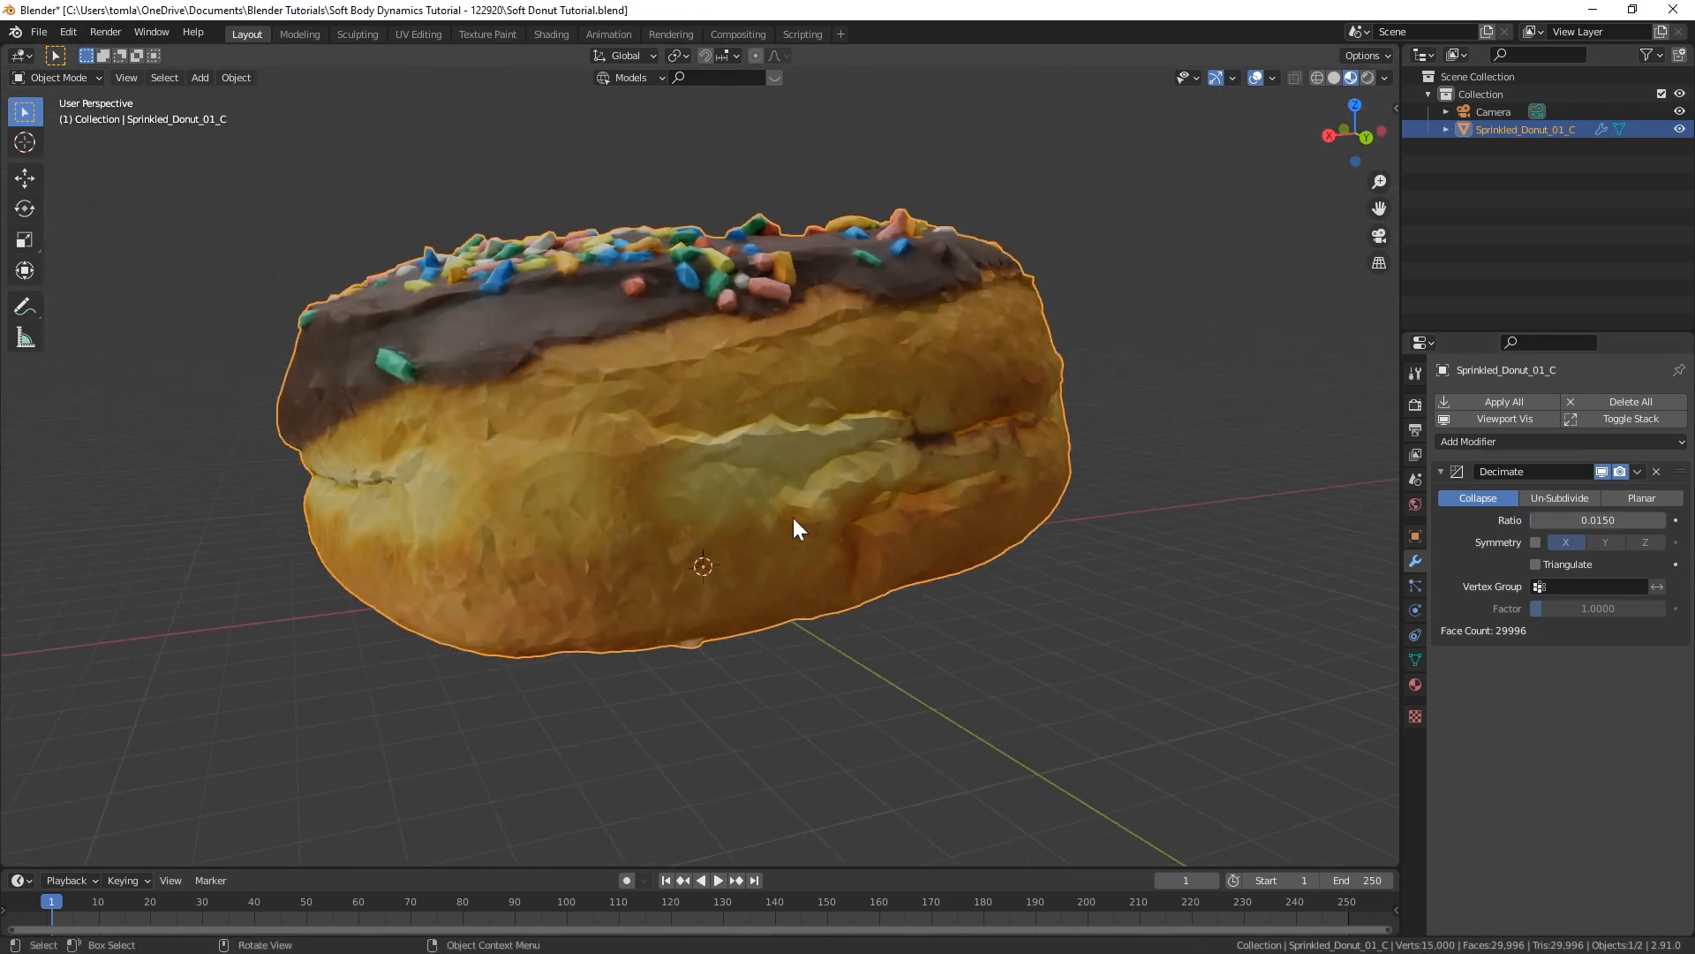
{"action": "middle_click_drag", "start_coordinate": [792, 399], "coordinate": [655, 379]}
{"action": "scroll", "coordinate": [636, 426], "scroll_direction": "down", "scroll_amount": 7}
{"action": "scroll", "coordinate": [638, 453], "scroll_direction": "up", "scroll_amount": 6}
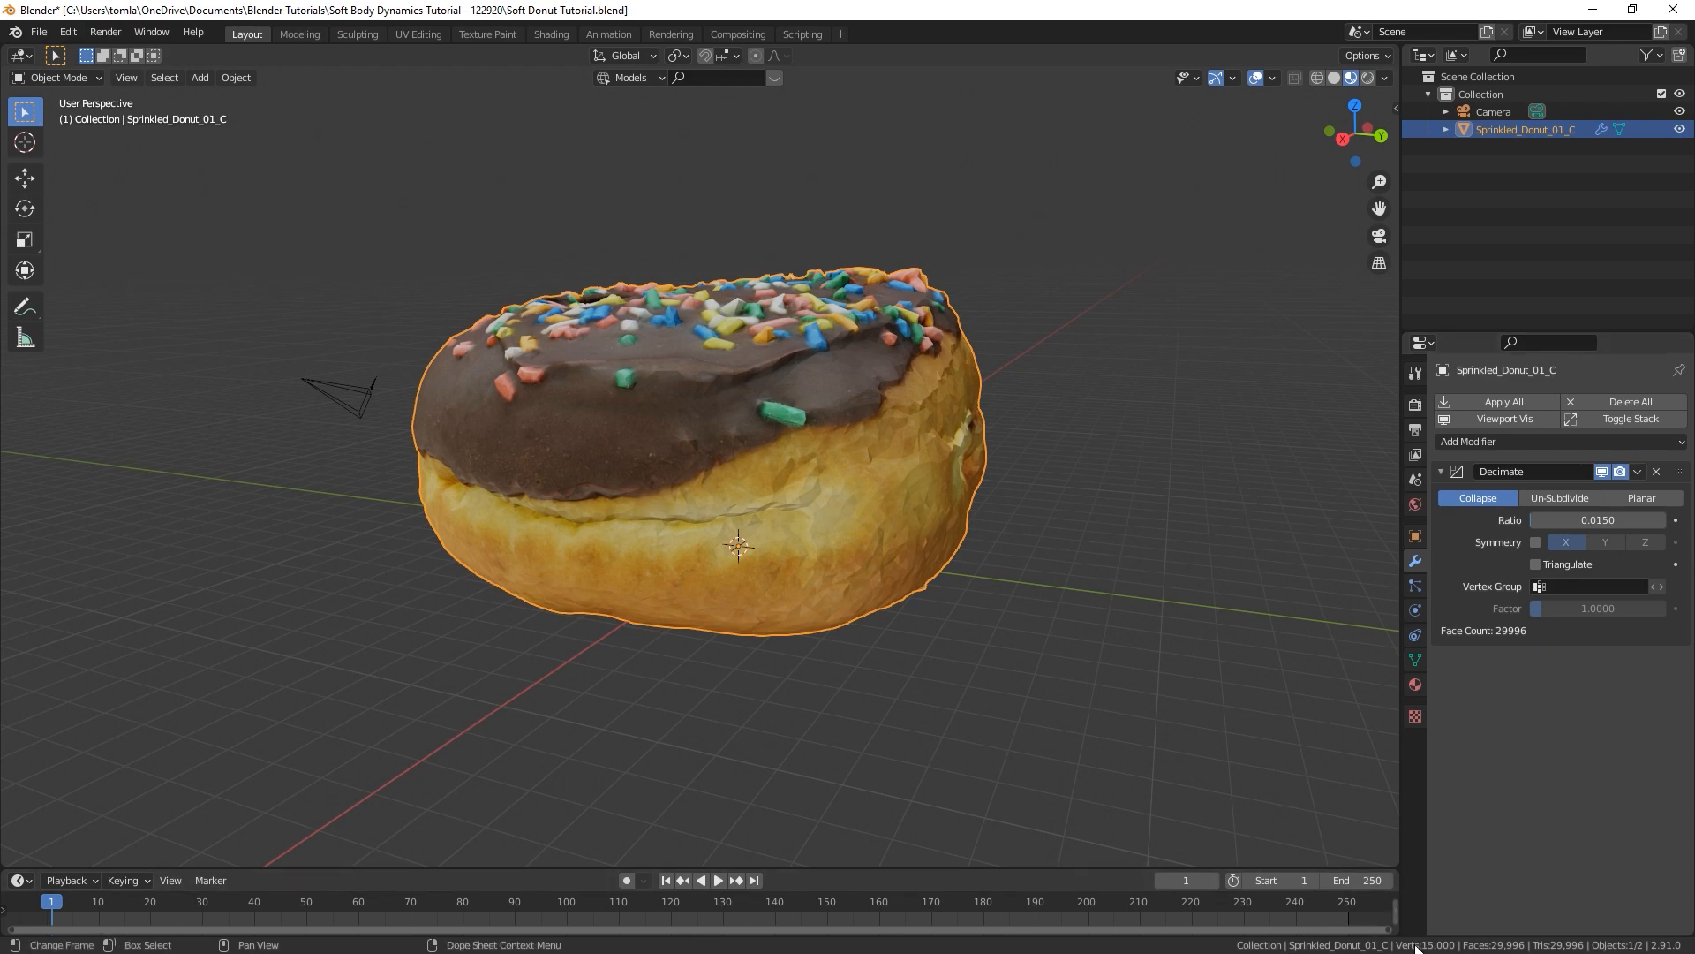
{"action": "left_click", "coordinate": [1321, 79]}
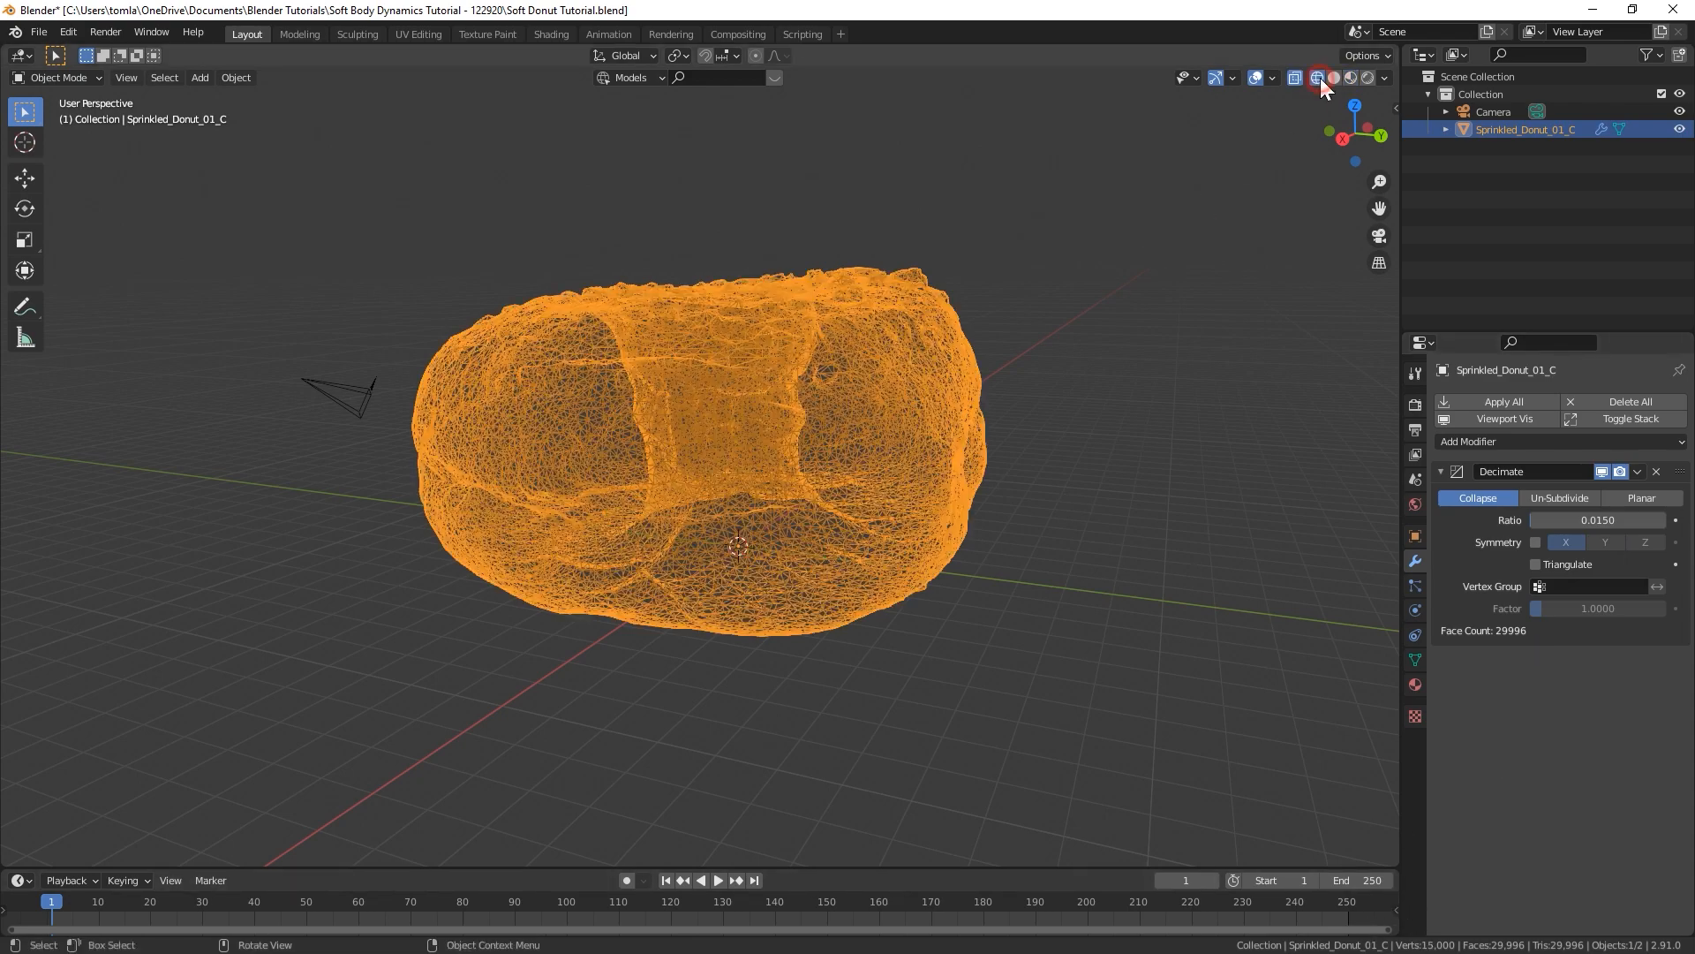
{"action": "middle_click_drag", "start_coordinate": [1019, 377], "coordinate": [890, 378]}
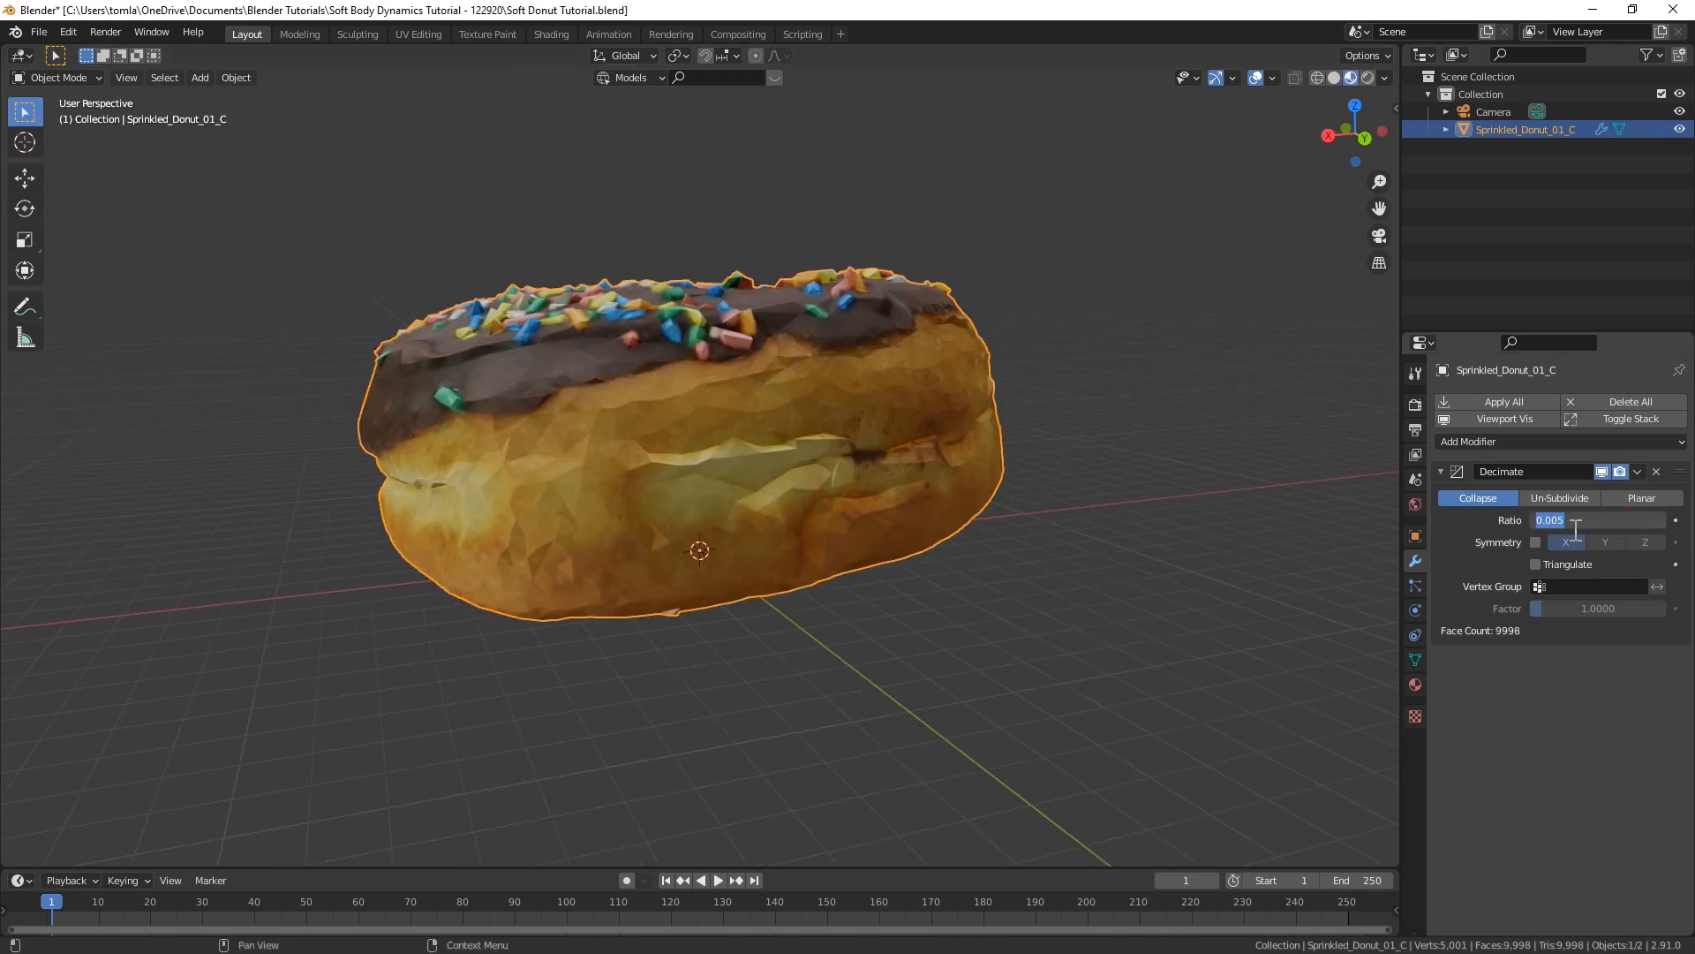
Set the donut's Decimate ratio to 0.0025.
{"action": "key", "text": "BackSpace"}
{"action": "type", "text": ".0025"}
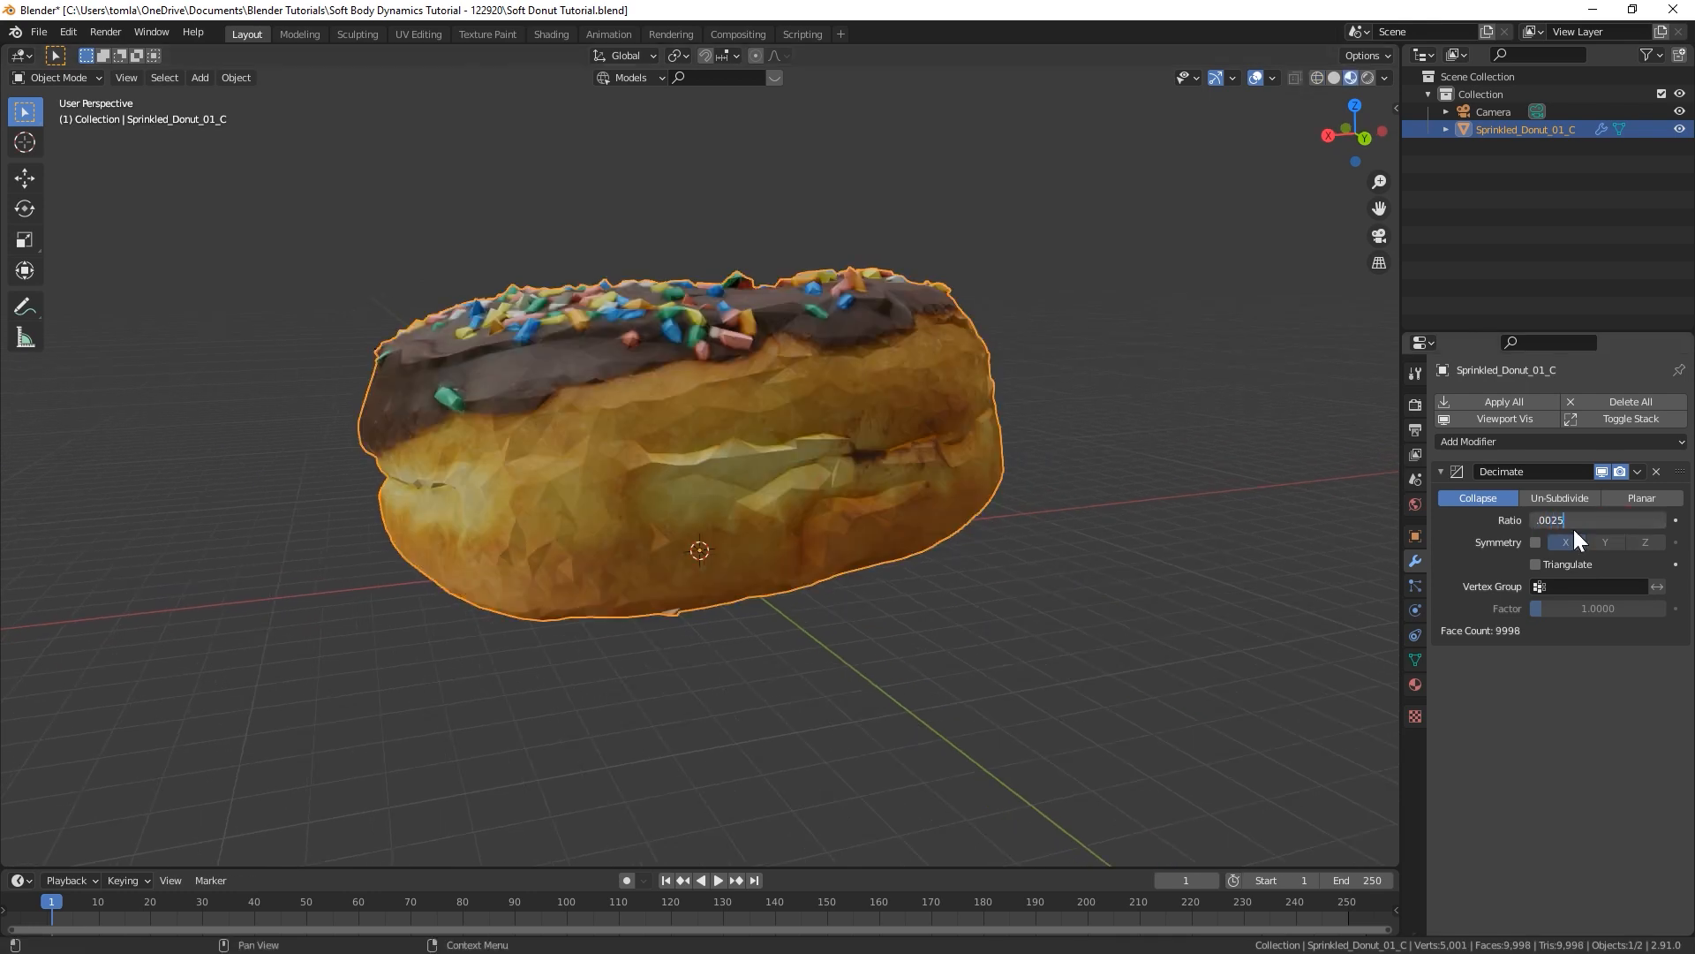
{"action": "key", "text": "Return"}
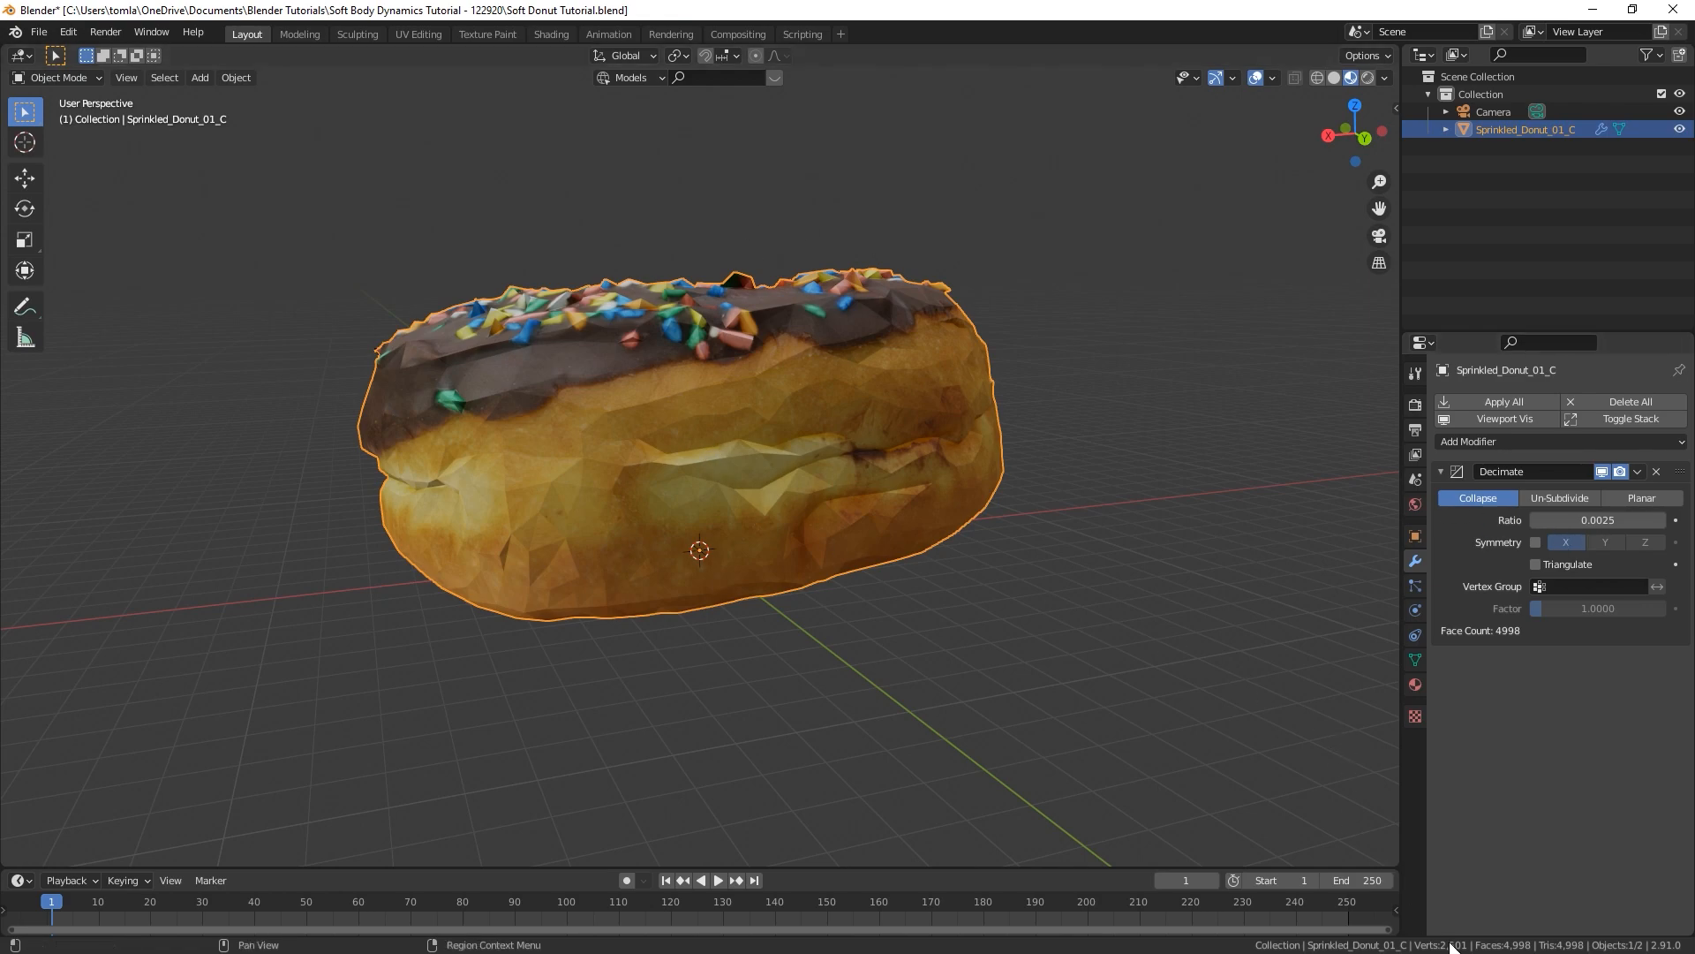
Examine the further reduced donut mesh in Wireframe and then in Solid shading.
{"action": "left_click", "coordinate": [1316, 77]}
{"action": "mouse_move", "coordinate": [1350, 124]}
{"action": "left_mouse_down"}
{"action": "mouse_move", "coordinate": [805, 391]}
{"action": "mouse_move", "coordinate": [792, 349]}
{"action": "mouse_move", "coordinate": [917, 258]}
{"action": "left_mouse_up"}
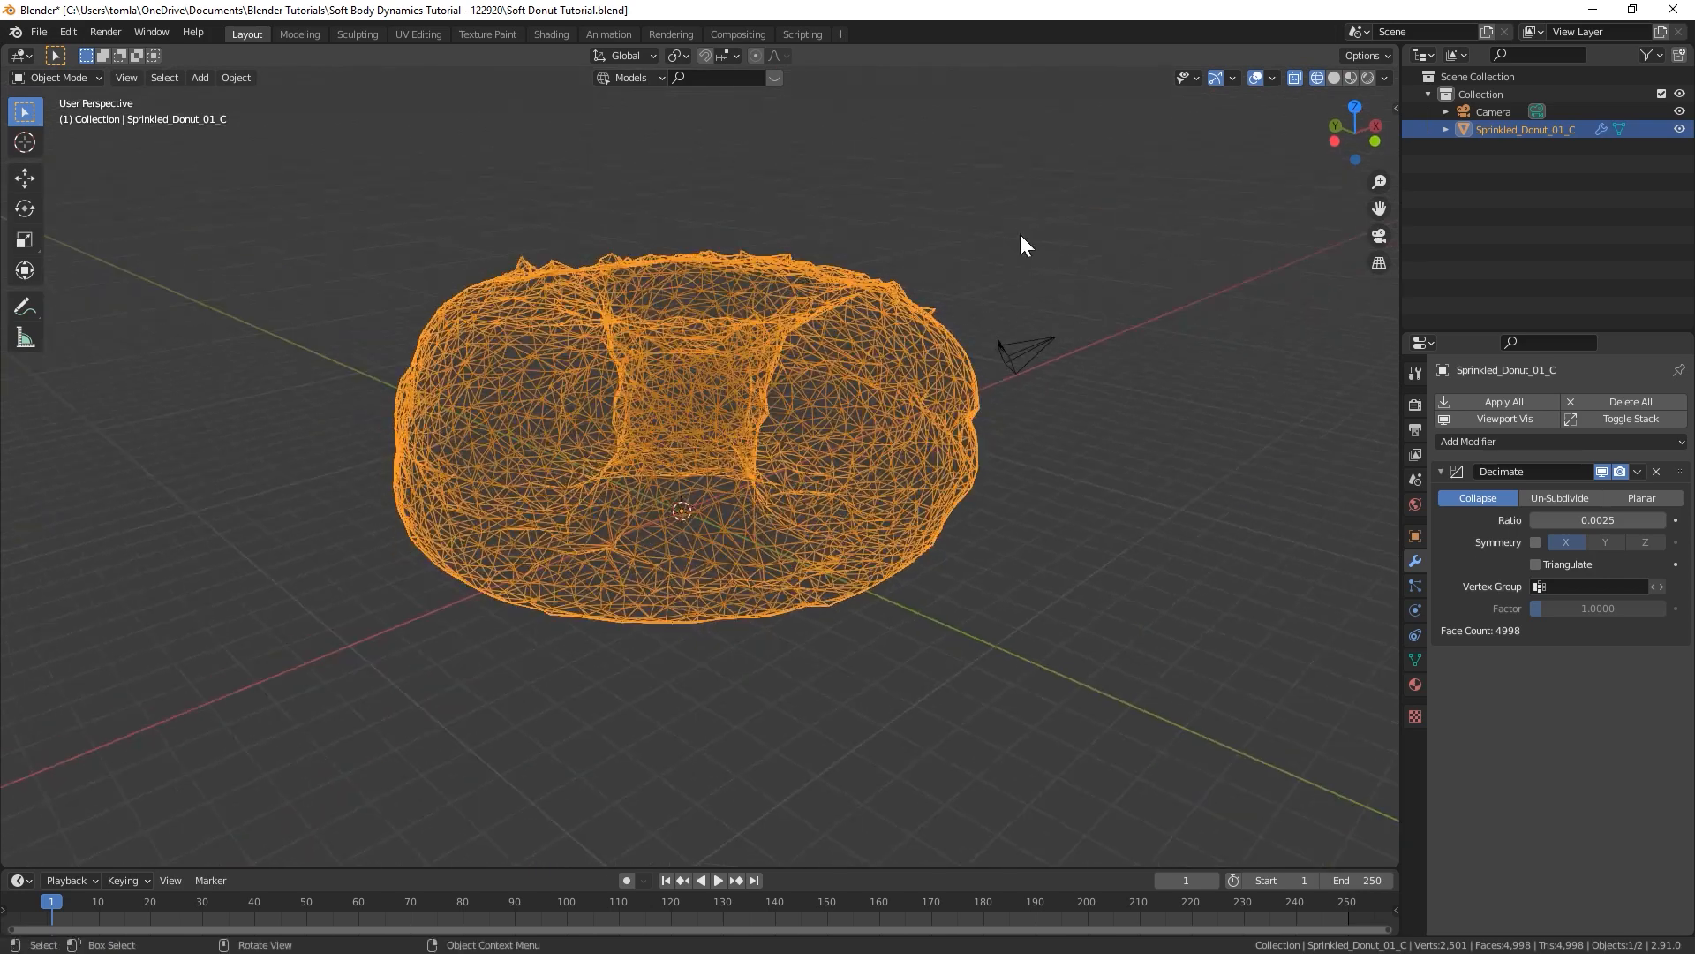
{"action": "left_click", "coordinate": [1334, 77]}
{"action": "mouse_move", "coordinate": [972, 243]}
{"action": "middle_mouse_down"}
{"action": "mouse_move", "coordinate": [734, 264]}
{"action": "mouse_move", "coordinate": [805, 376]}
{"action": "mouse_move", "coordinate": [794, 418]}
{"action": "middle_mouse_up"}
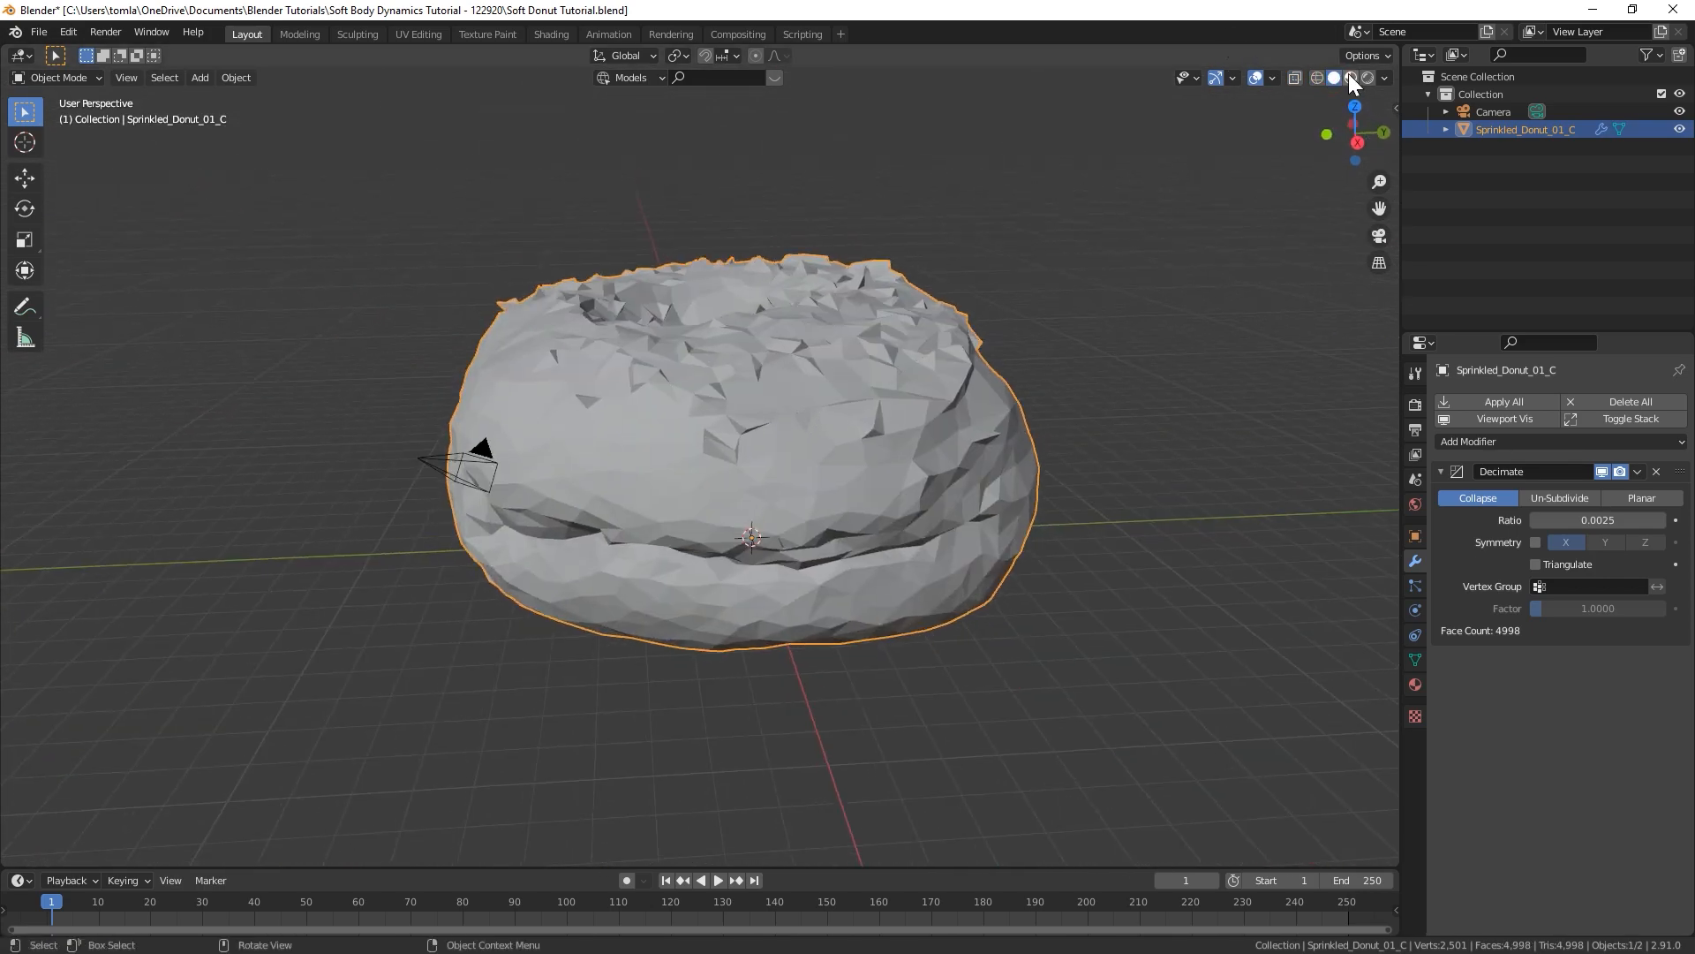
Show the donut in Material Preview shading and apply its Decimate modifier.
{"action": "left_click", "coordinate": [1349, 75]}
{"action": "middle_click_drag", "start_coordinate": [1030, 352], "coordinate": [871, 356]}
{"action": "scroll", "coordinate": [767, 402], "scroll_direction": "down", "scroll_amount": 5}
{"action": "middle_click_drag", "start_coordinate": [765, 401], "coordinate": [794, 483]}
{"action": "left_click", "coordinate": [884, 316]}
{"action": "middle_click_drag", "start_coordinate": [891, 319], "coordinate": [986, 378]}
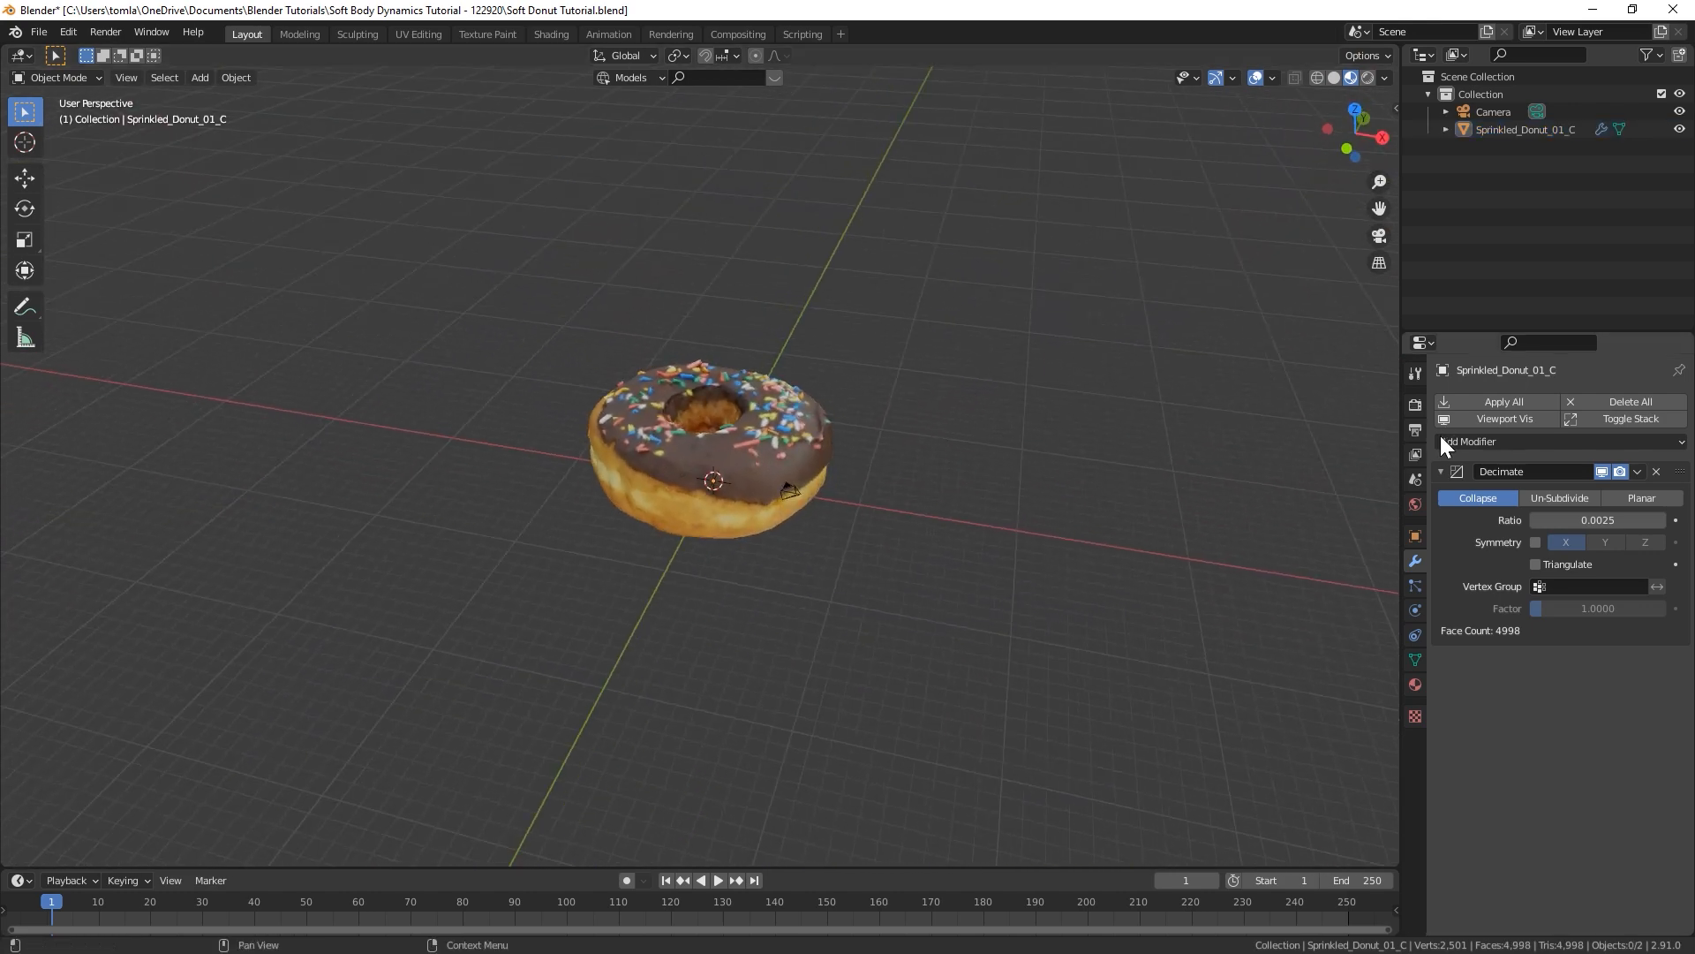
{"action": "left_click", "coordinate": [631, 394]}
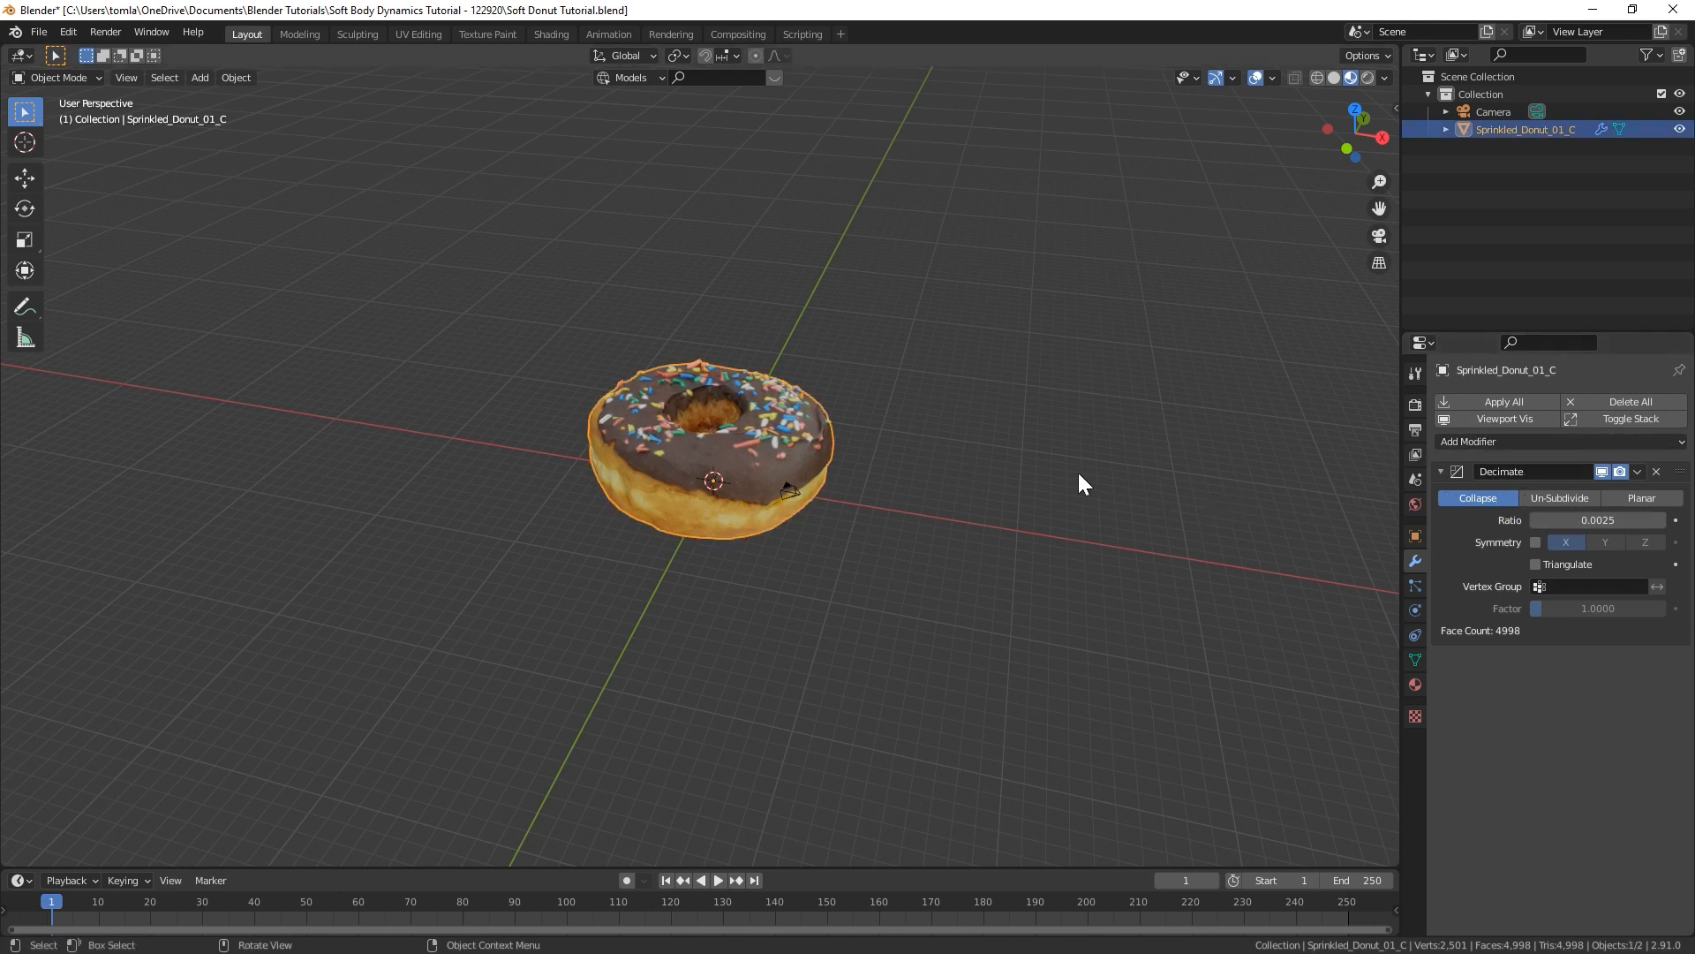
{"action": "left_click", "coordinate": [1517, 402]}
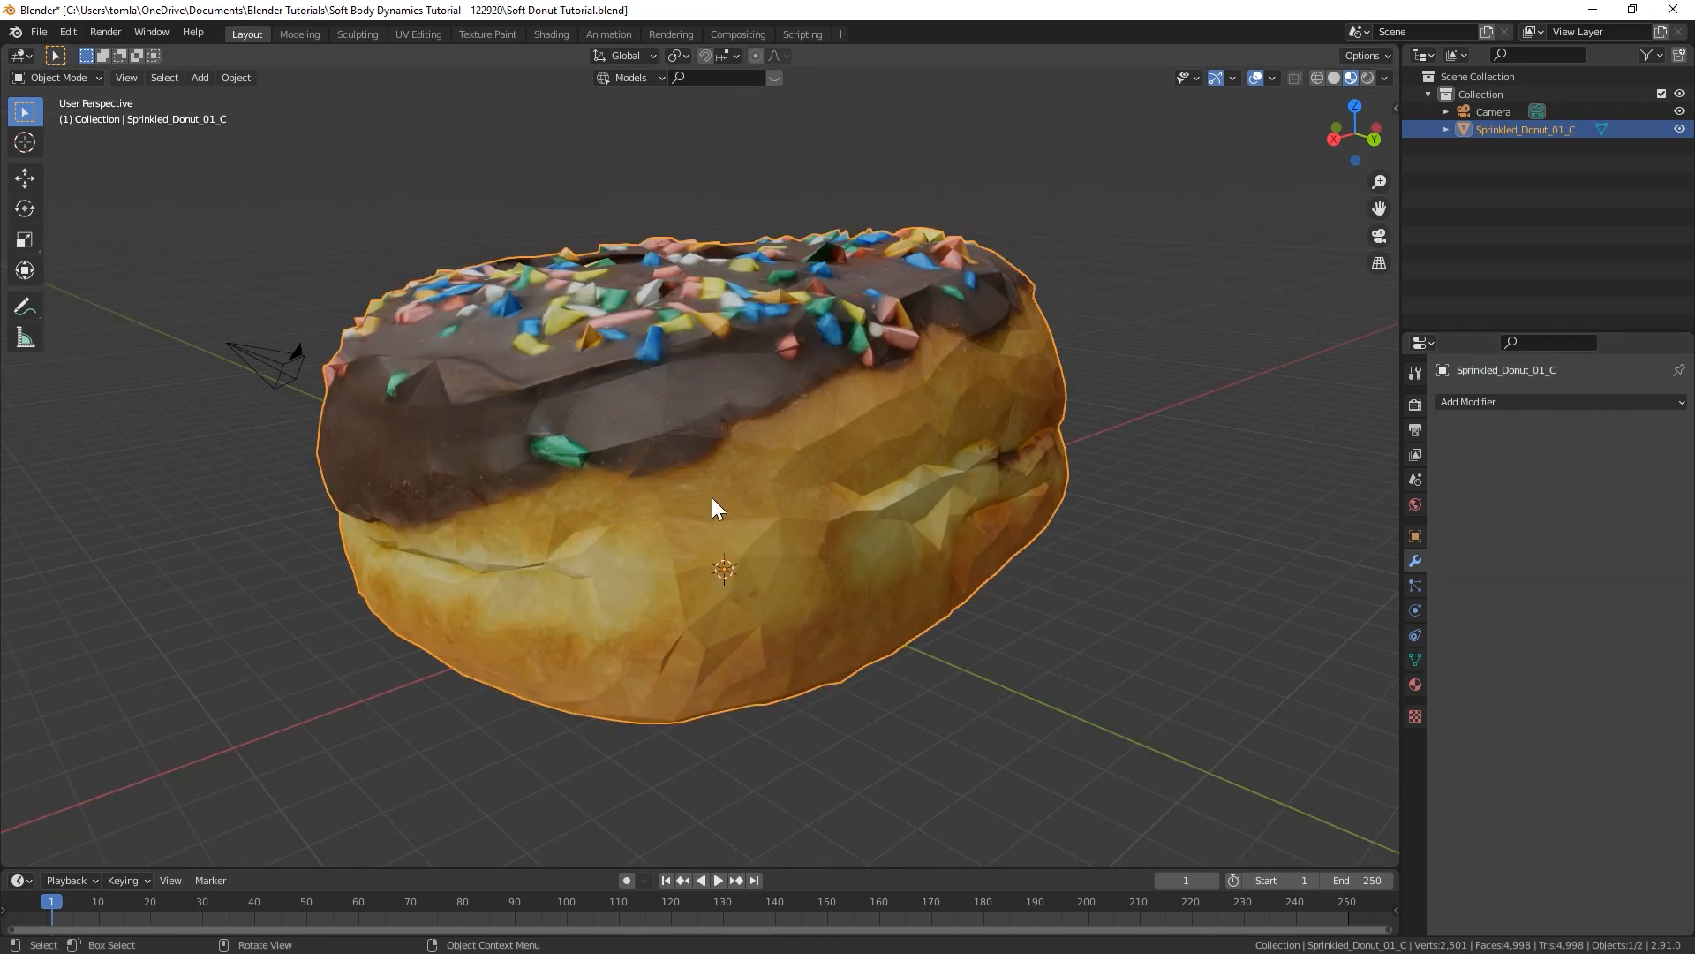
Raise the donut about 19.5 m along the Z axis.
{"action": "scroll", "coordinate": [654, 494], "scroll_direction": "down", "scroll_amount": 4}
{"action": "key", "text": "g"}
{"action": "key", "text": "z"}
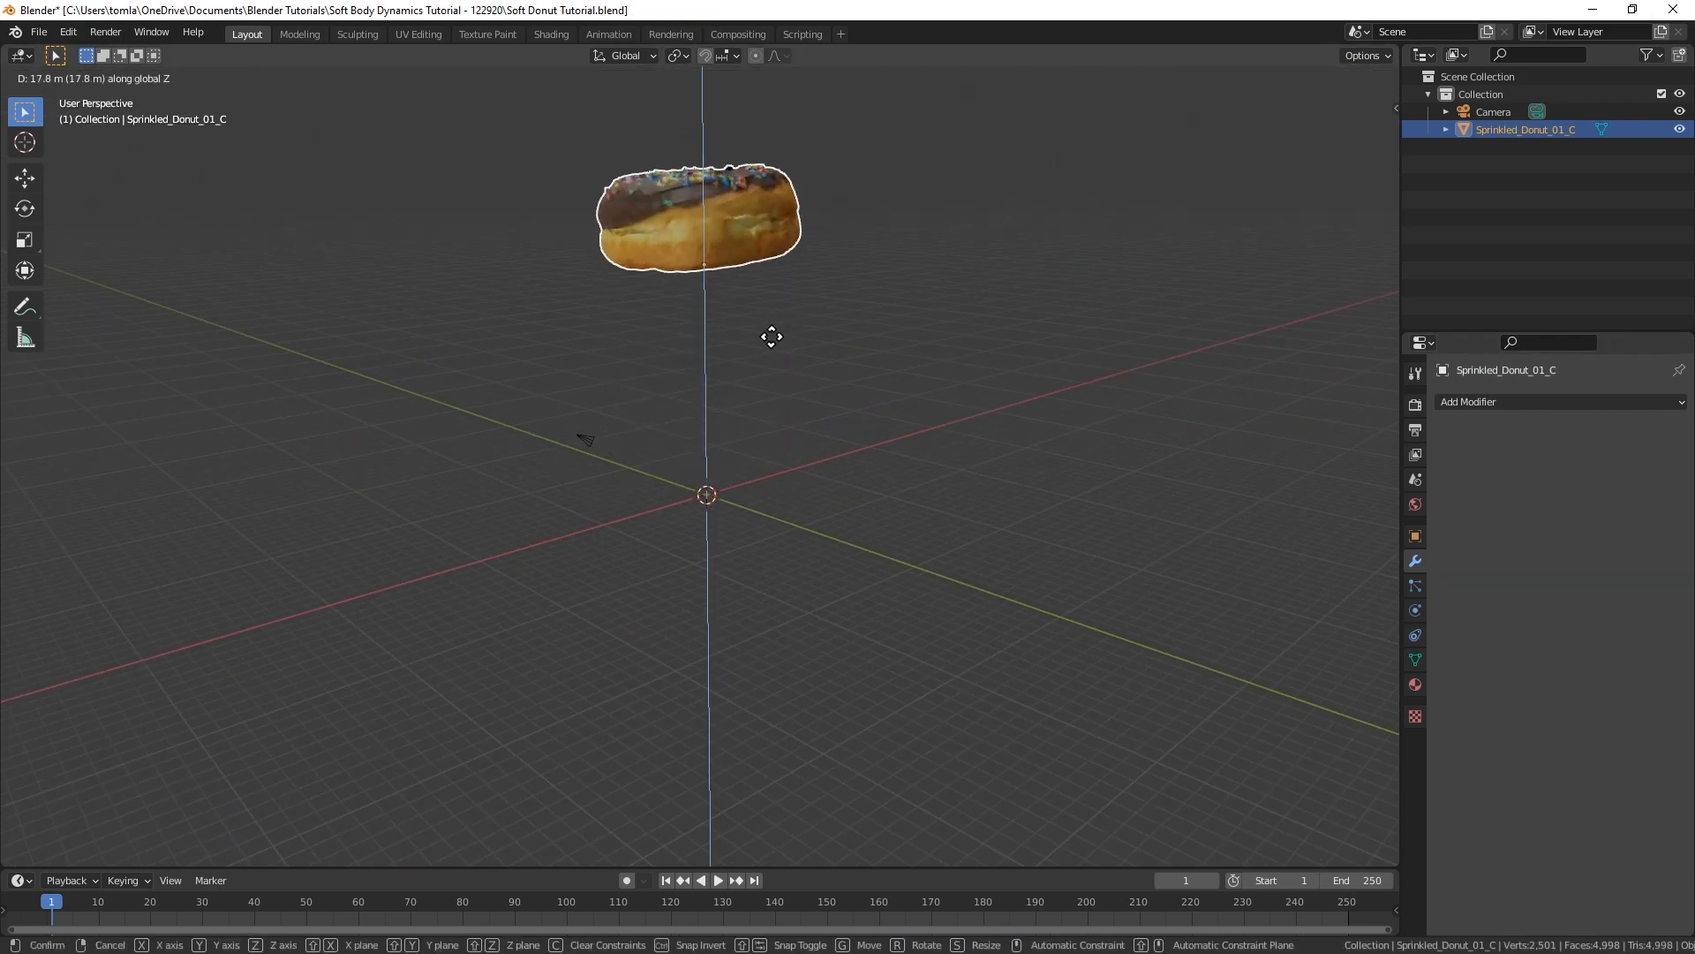
{"action": "left_click", "coordinate": [770, 315]}
Add a plane at the origin and scale it up into a large floor beneath the donut.
{"action": "key", "text": "shift+a"}
{"action": "mouse_move", "coordinate": [685, 525]}
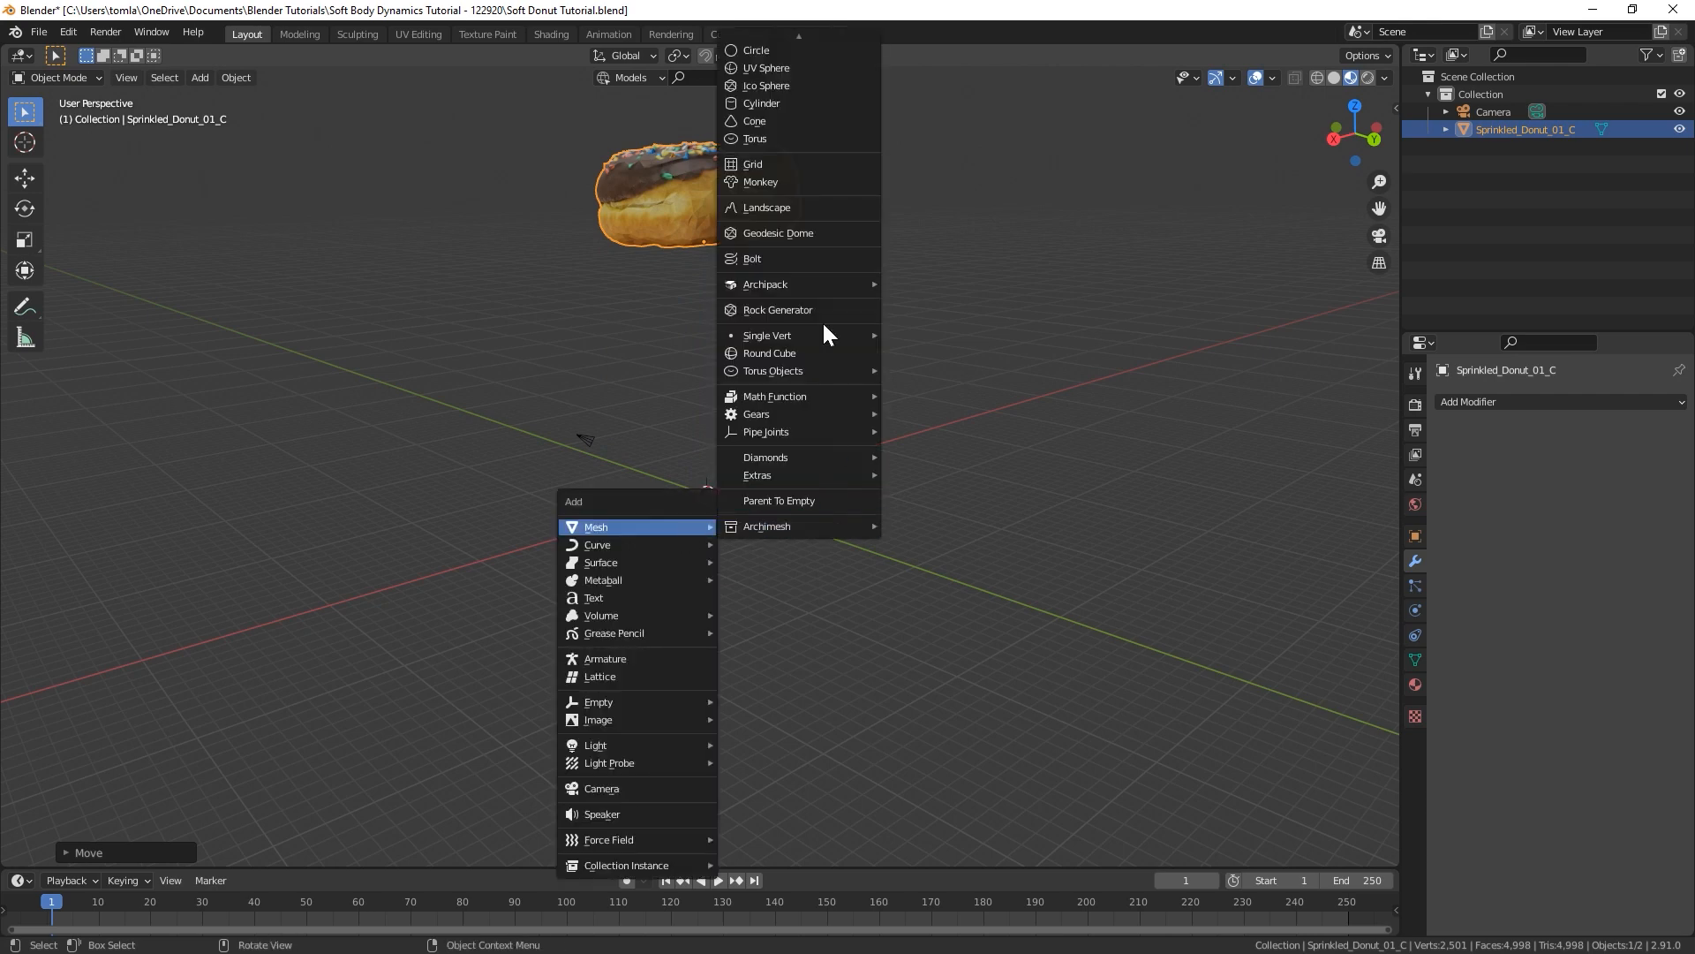
{"action": "left_click", "coordinate": [767, 78]}
{"action": "key", "text": "s"}
{"action": "left_click", "coordinate": [1149, 557]}
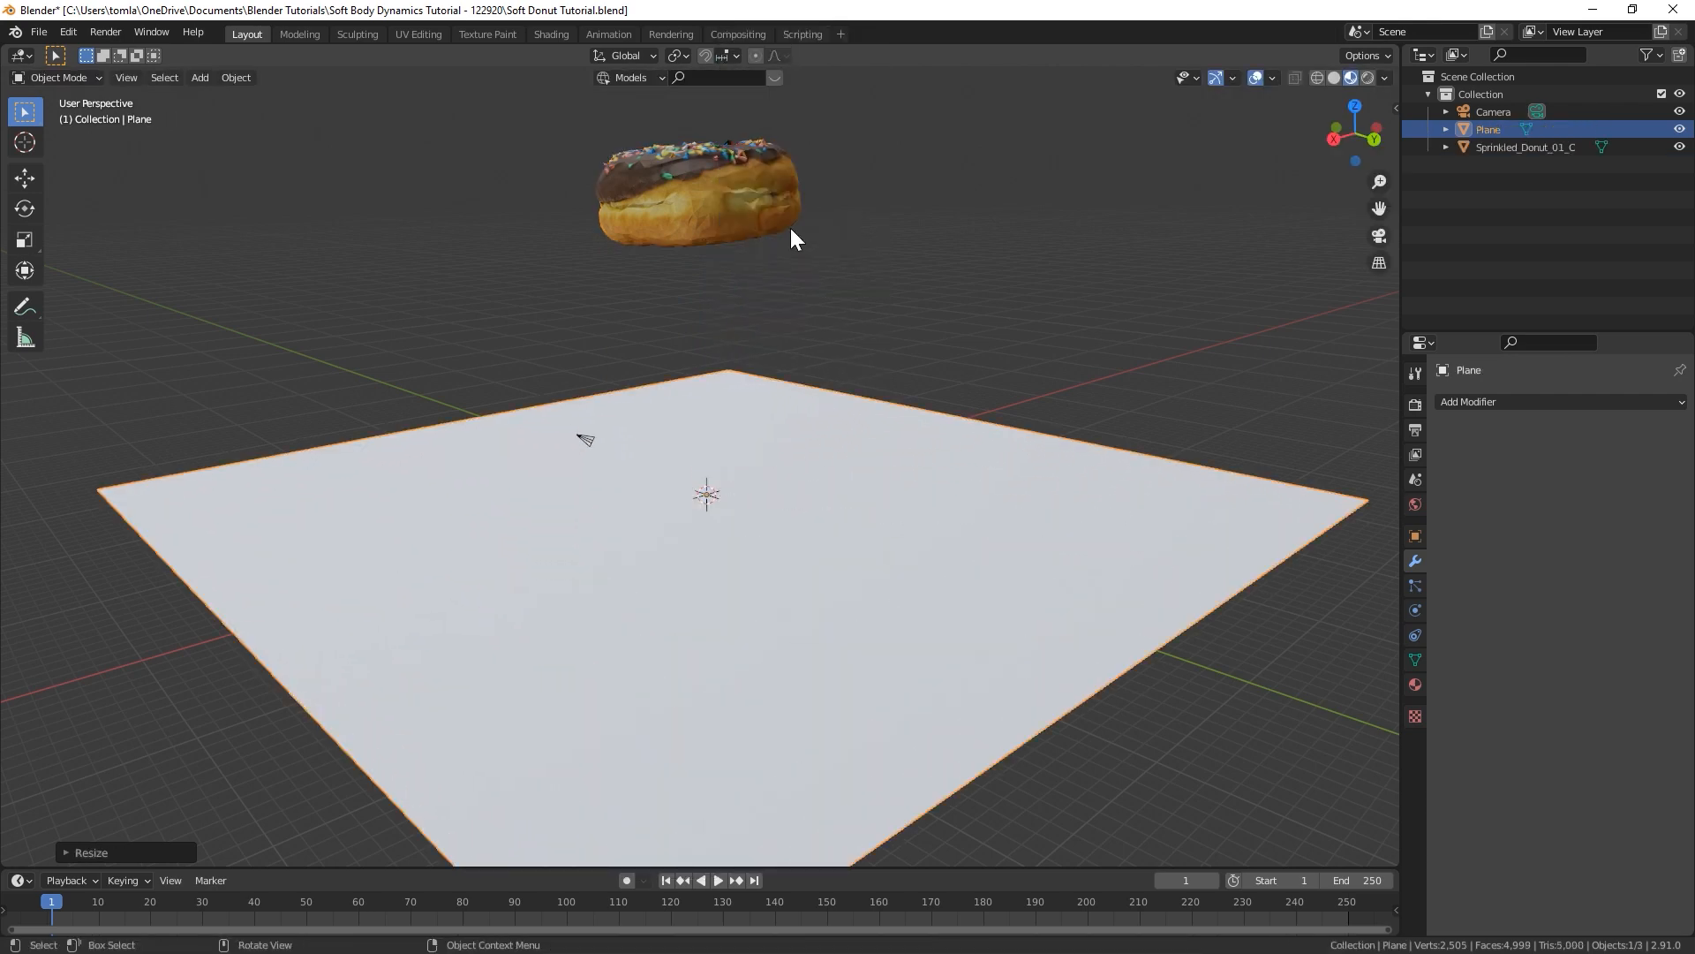
Scale the donut by 0.5 and apply its scale.
{"action": "left_click", "coordinate": [789, 228]}
{"action": "type", "text": "s.5"}
{"action": "key", "text": "Return"}
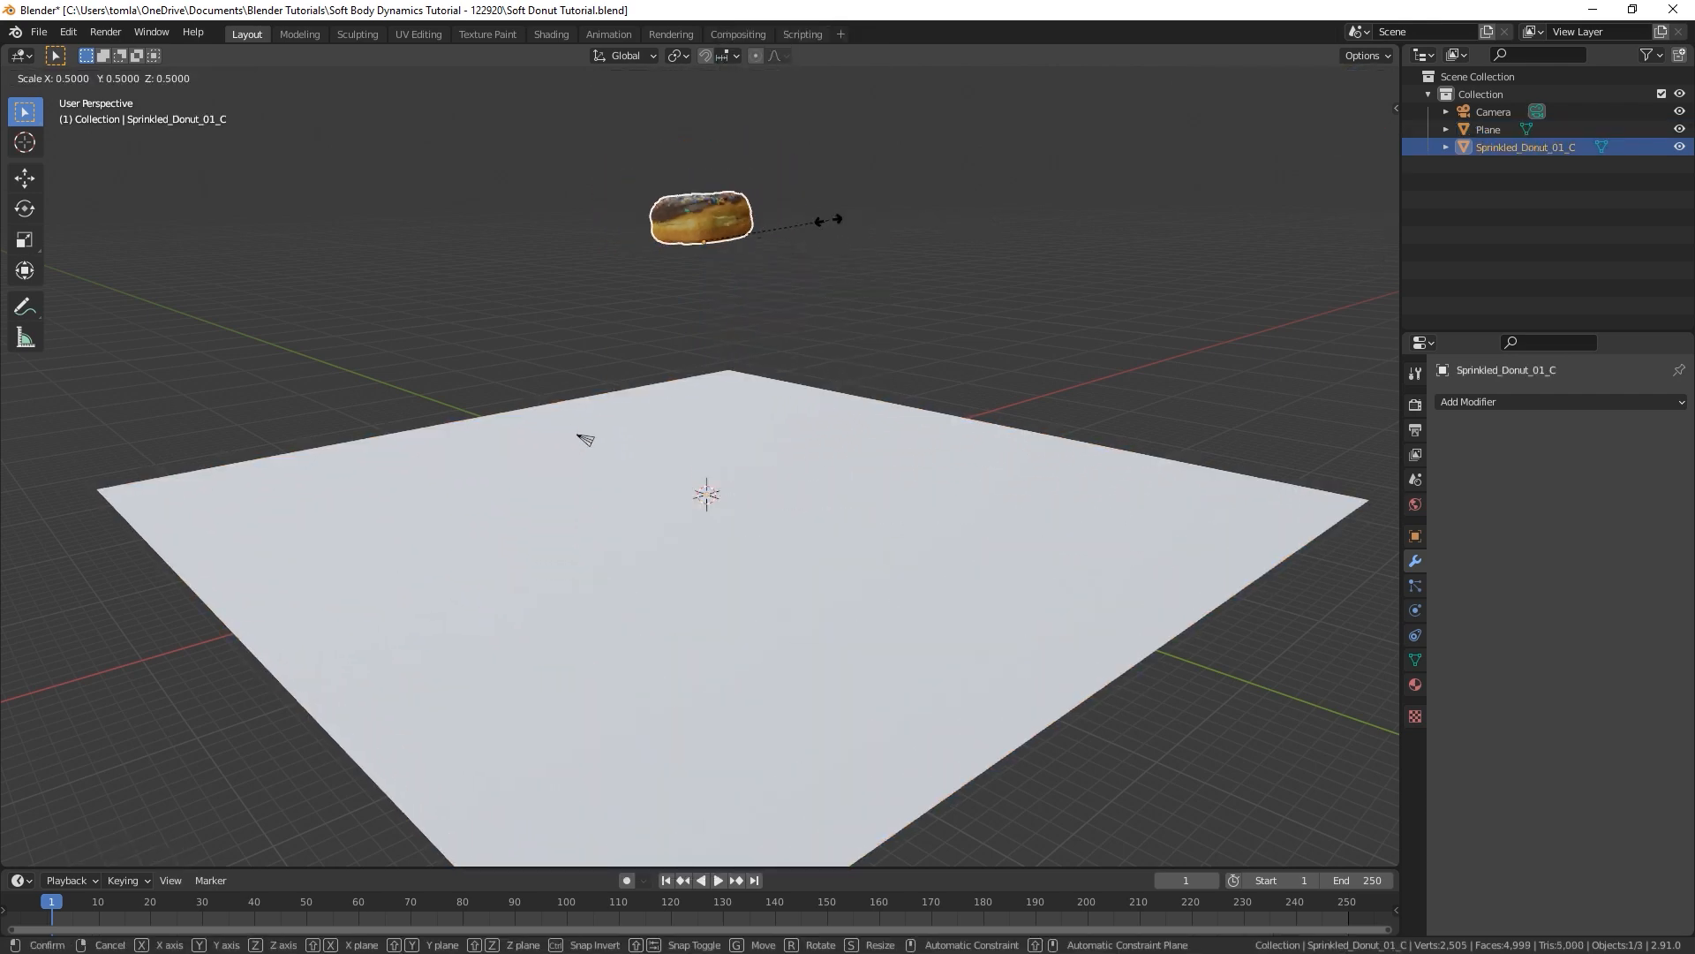
{"action": "key", "text": "n"}
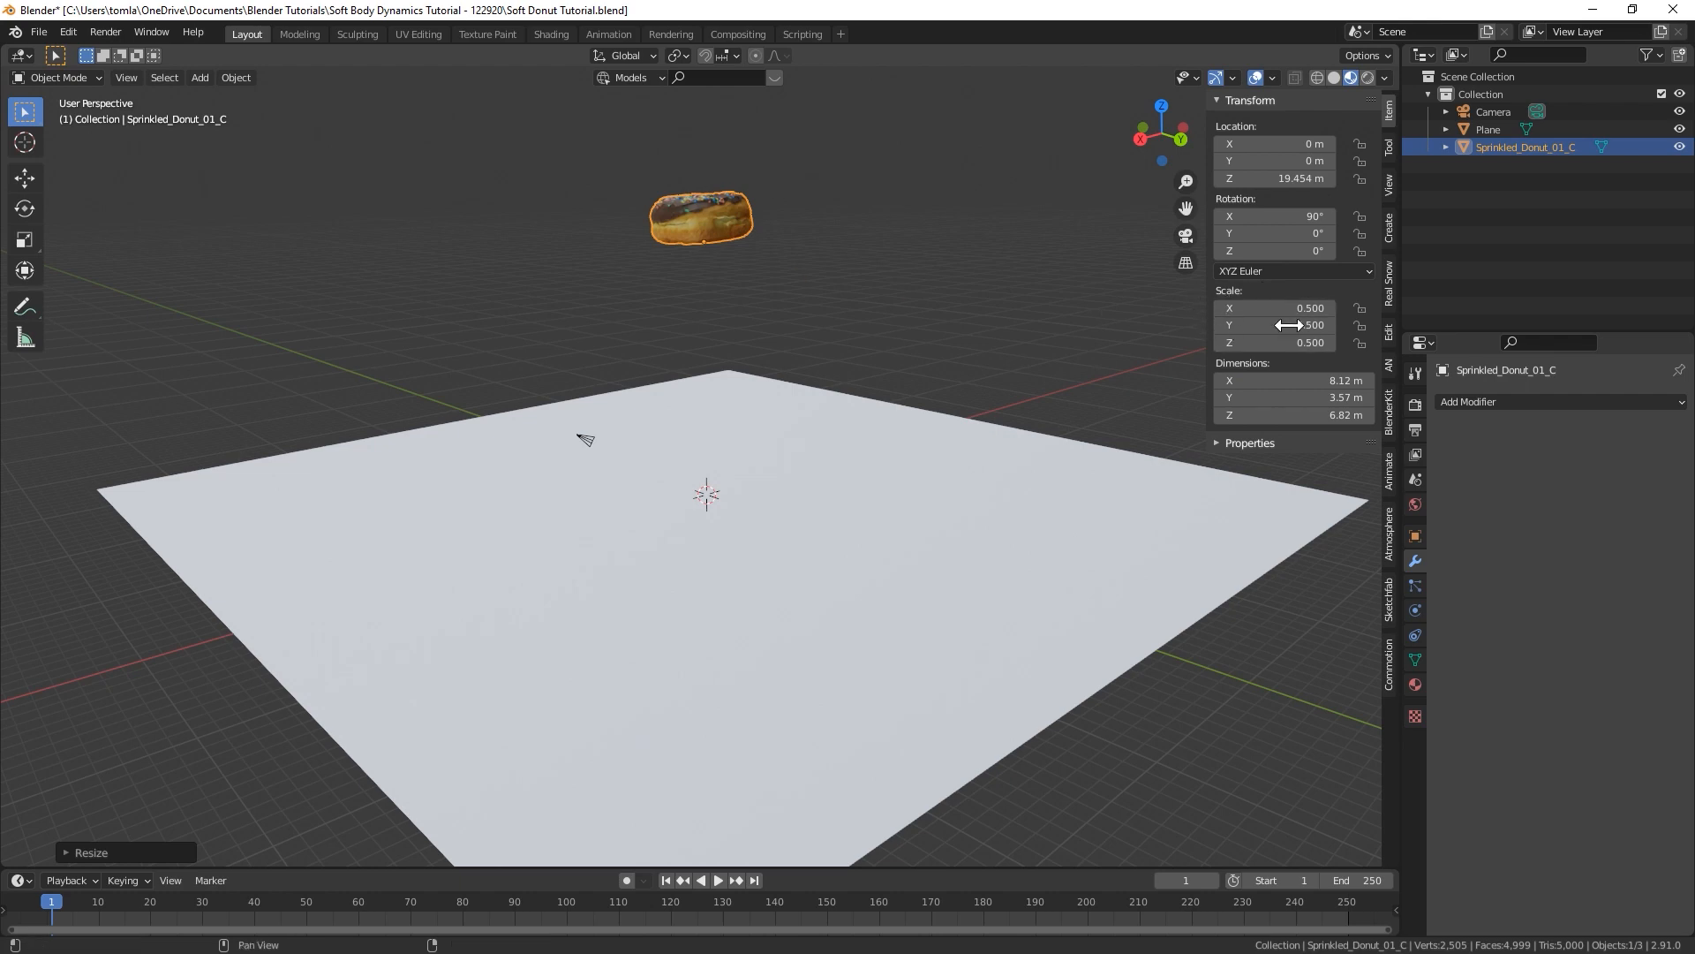
{"action": "key", "text": "n"}
{"action": "middle_click_drag", "start_coordinate": [682, 224], "coordinate": [718, 281]}
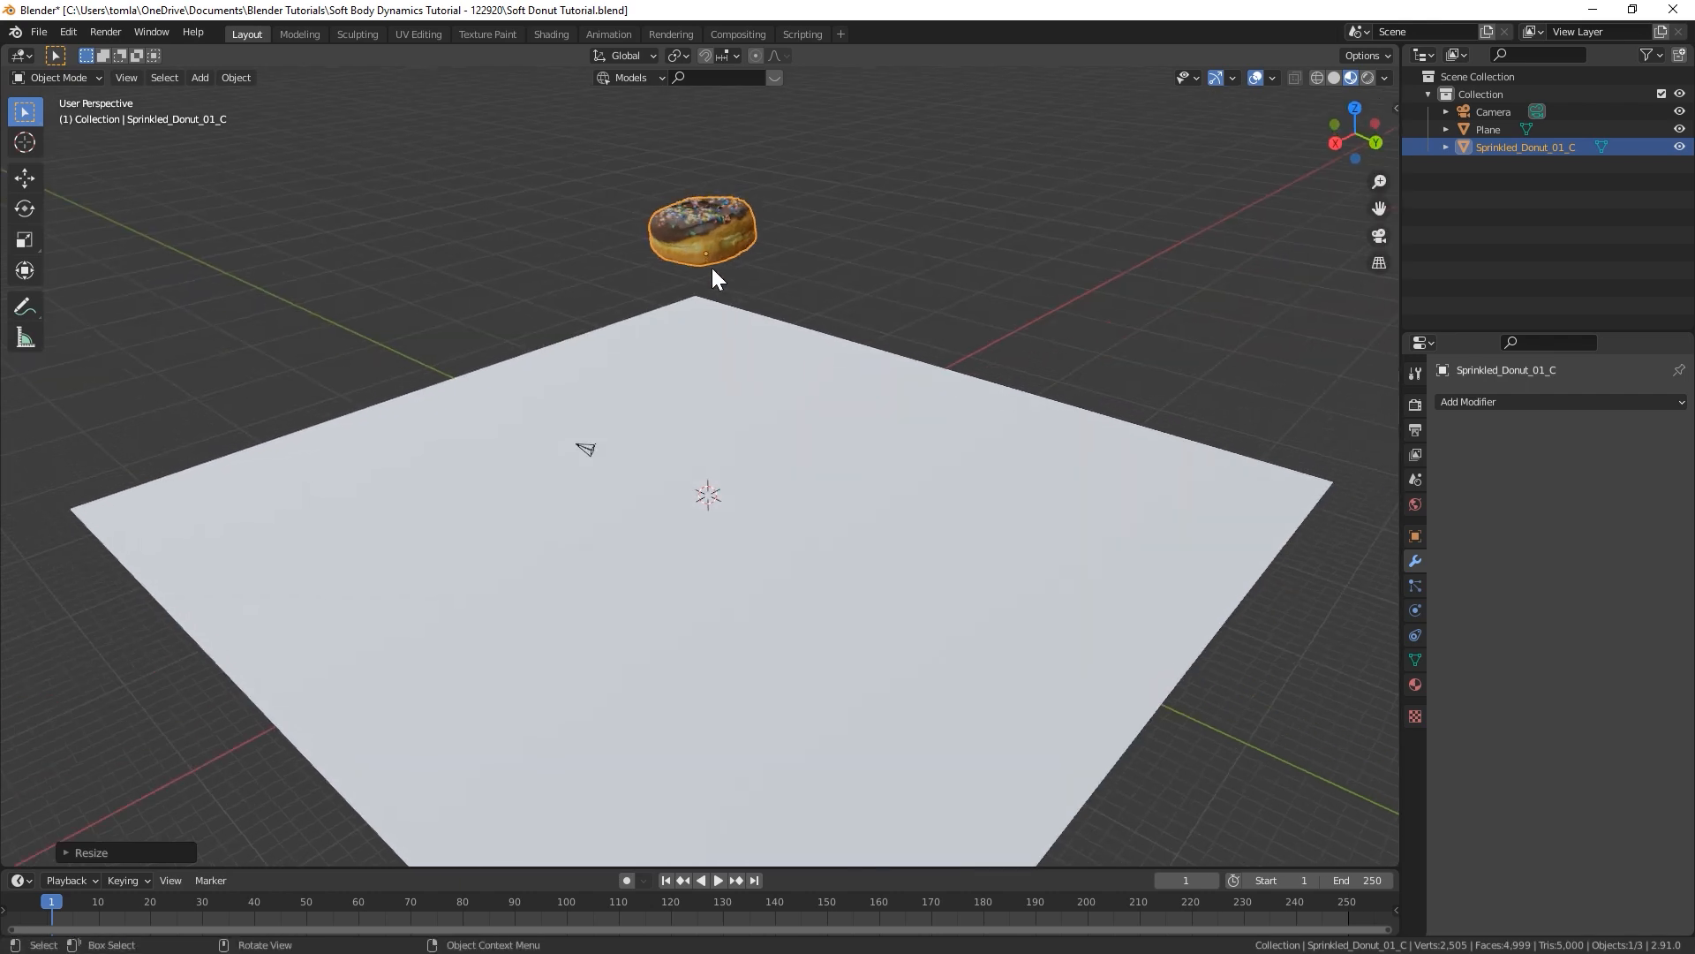
{"action": "key", "text": "ctrl+a"}
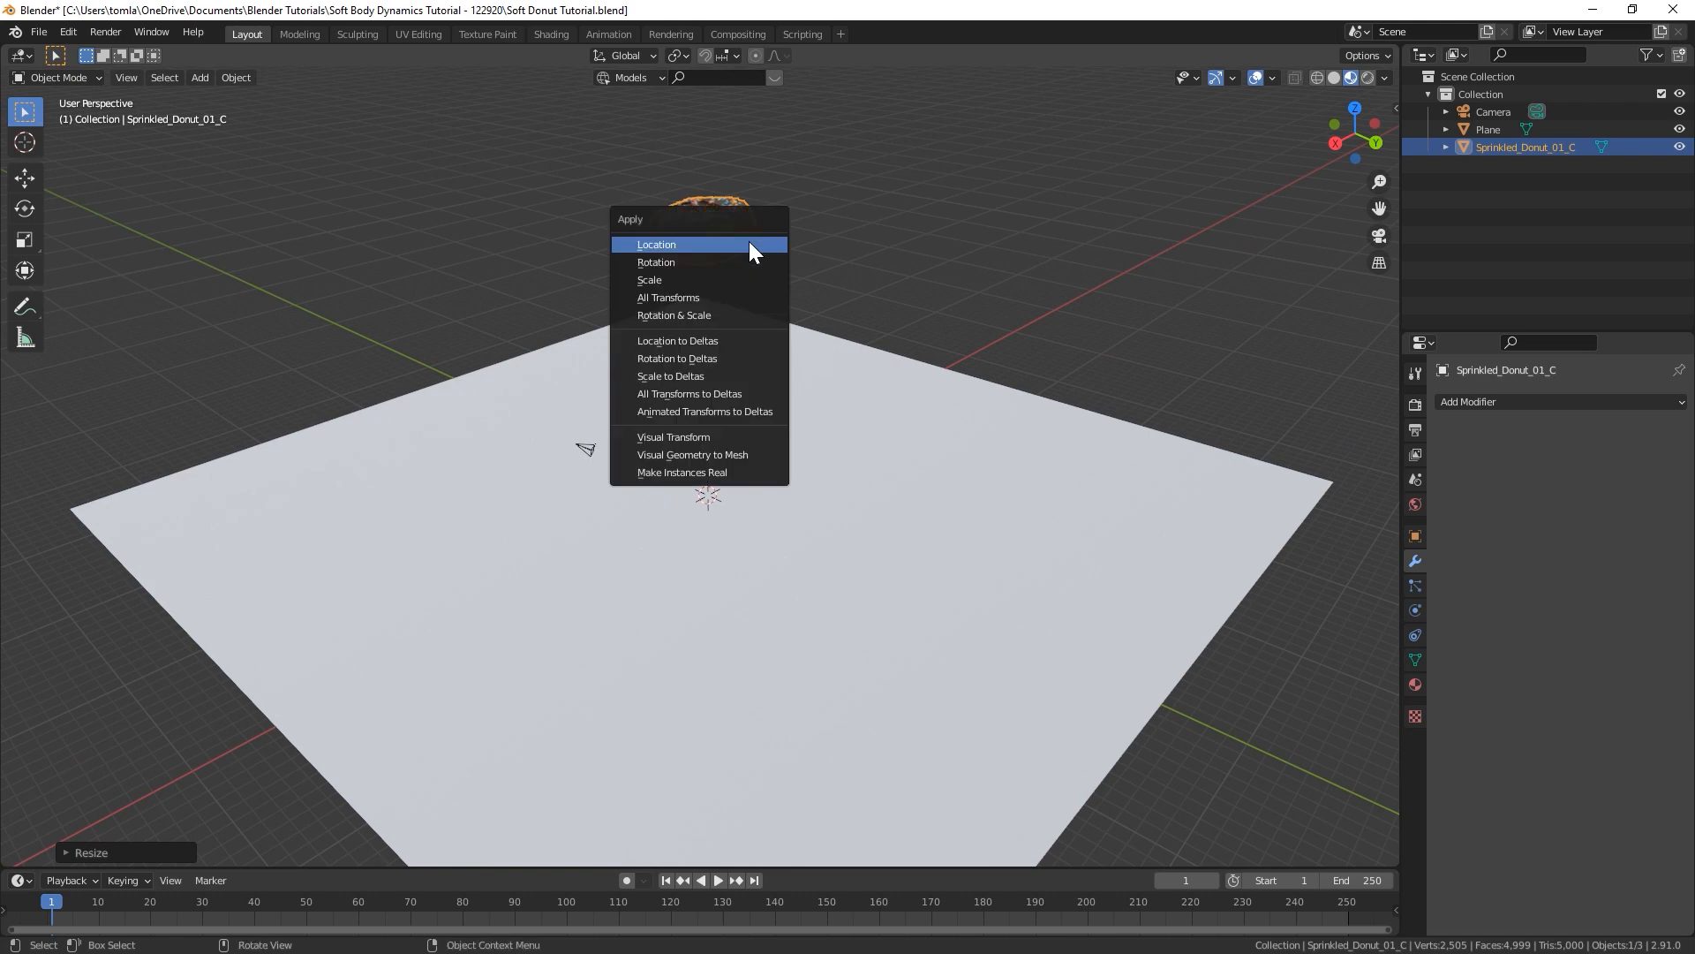
{"action": "left_click", "coordinate": [663, 279]}
Enable Collision physics on the plane and set its Softbody and Cloth outer thickness to 0.1.
{"action": "left_click", "coordinate": [1142, 454]}
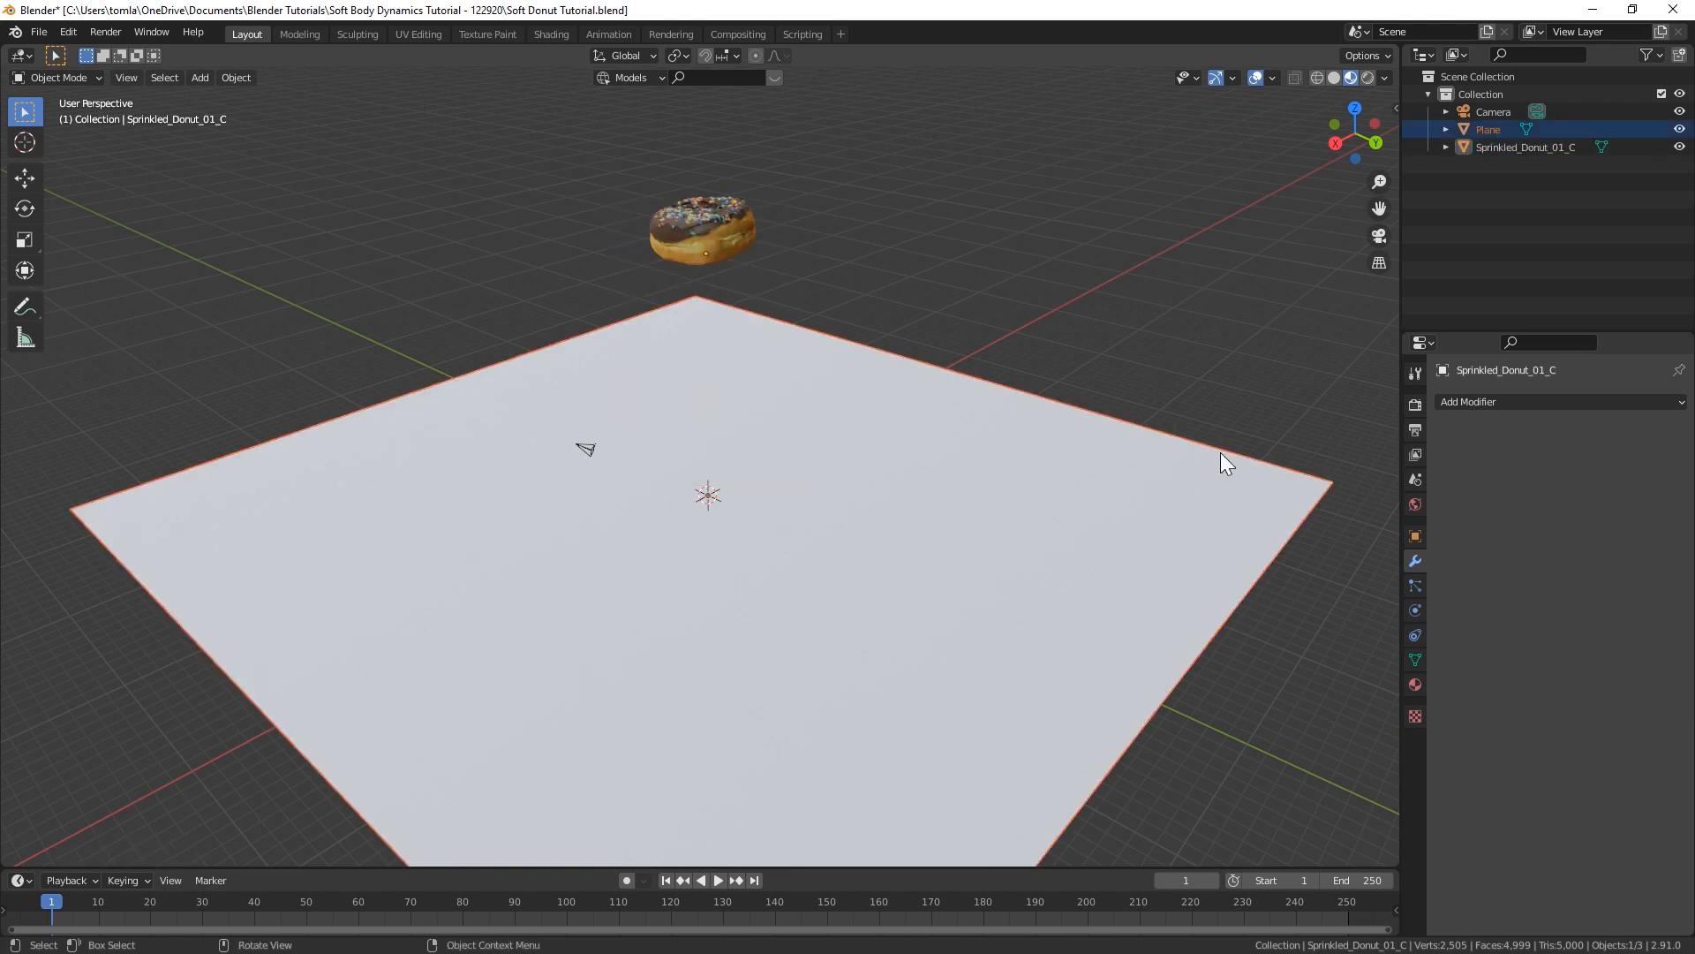
{"action": "left_click", "coordinate": [1416, 611]}
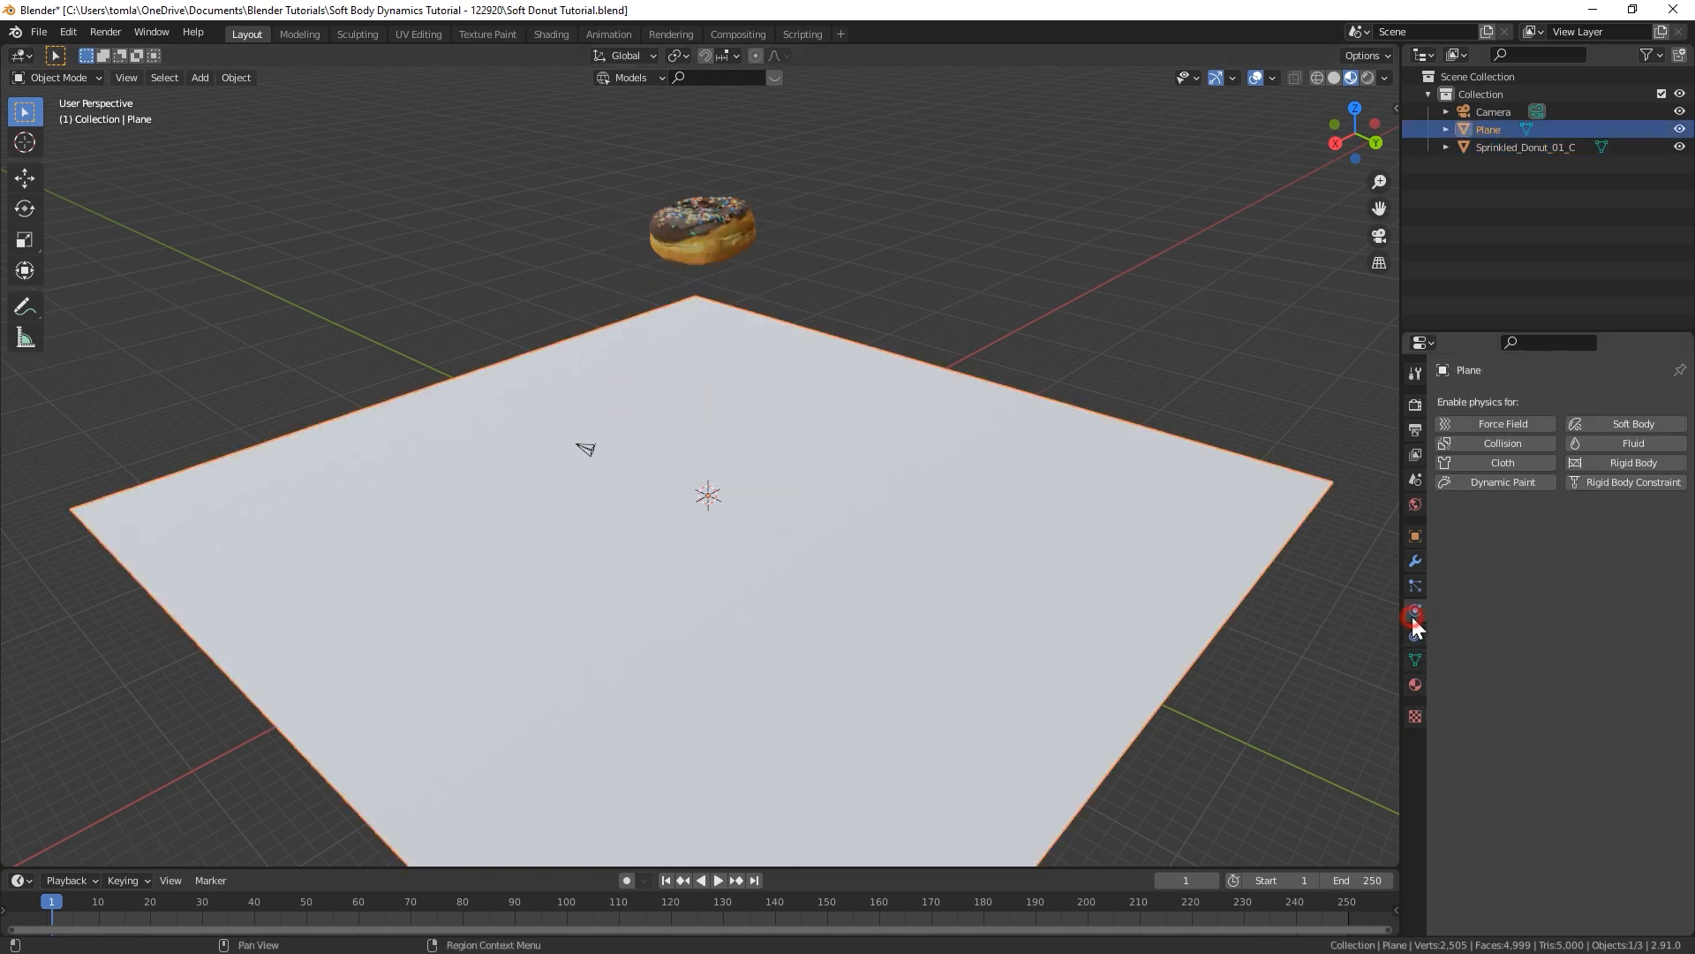
{"action": "left_click", "coordinate": [1492, 441]}
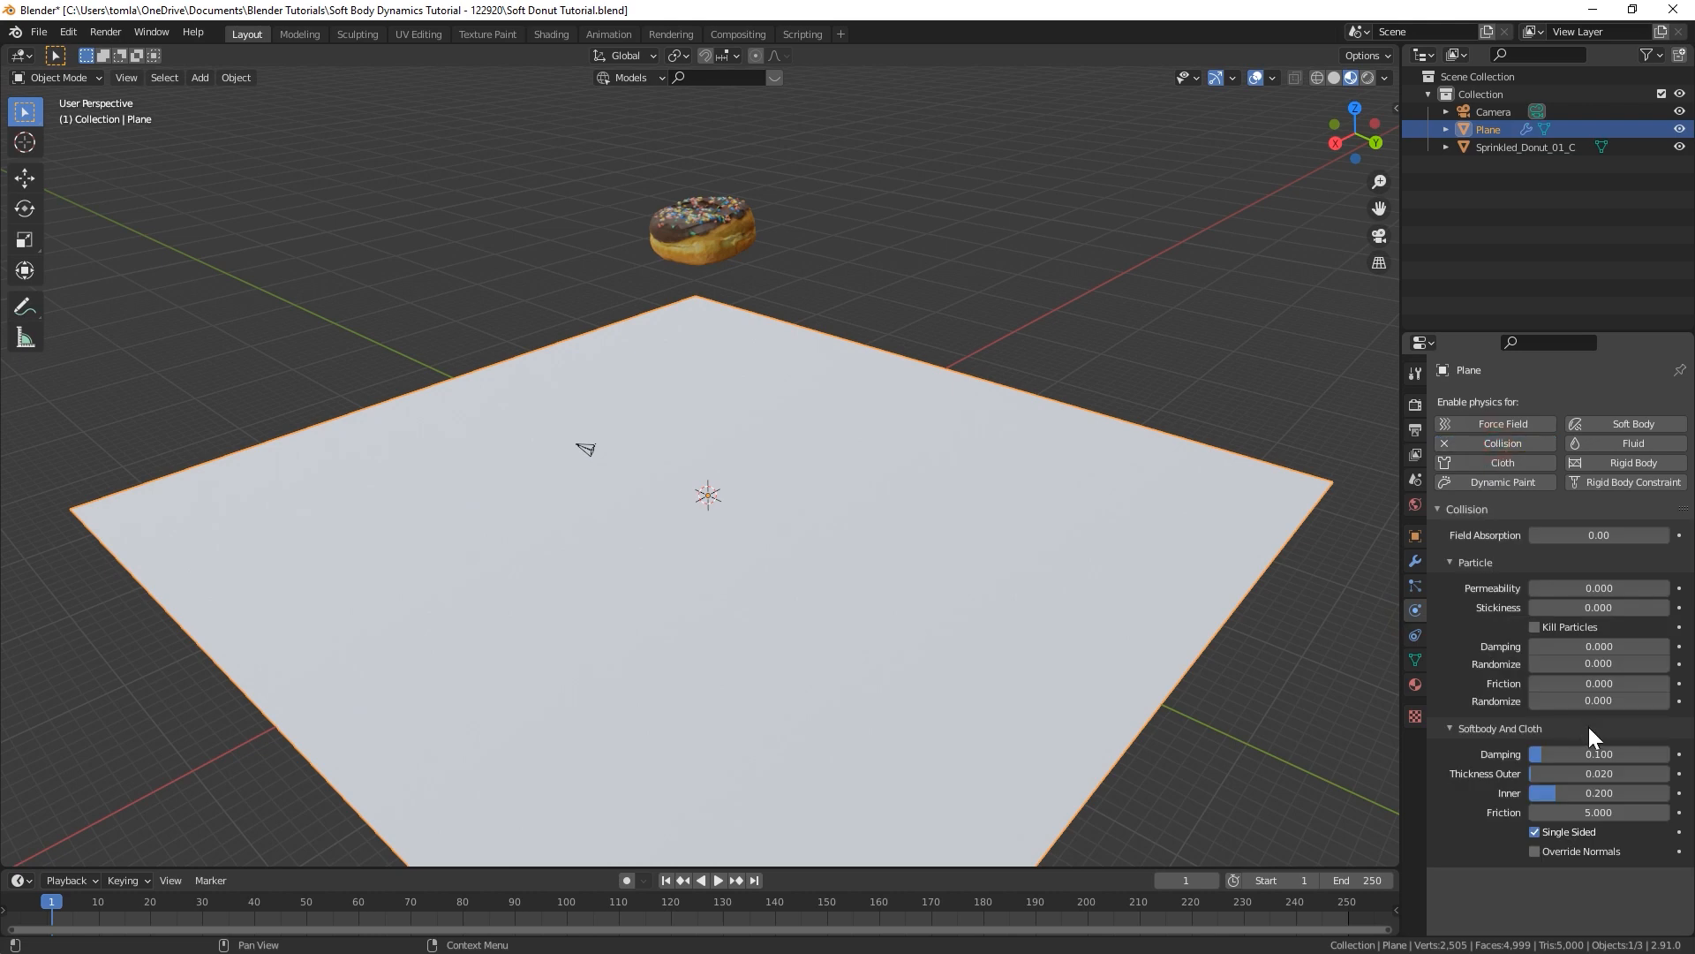
{"action": "left_click", "coordinate": [1593, 773]}
{"action": "type", "text": "0.1"}
{"action": "key", "text": "Return"}
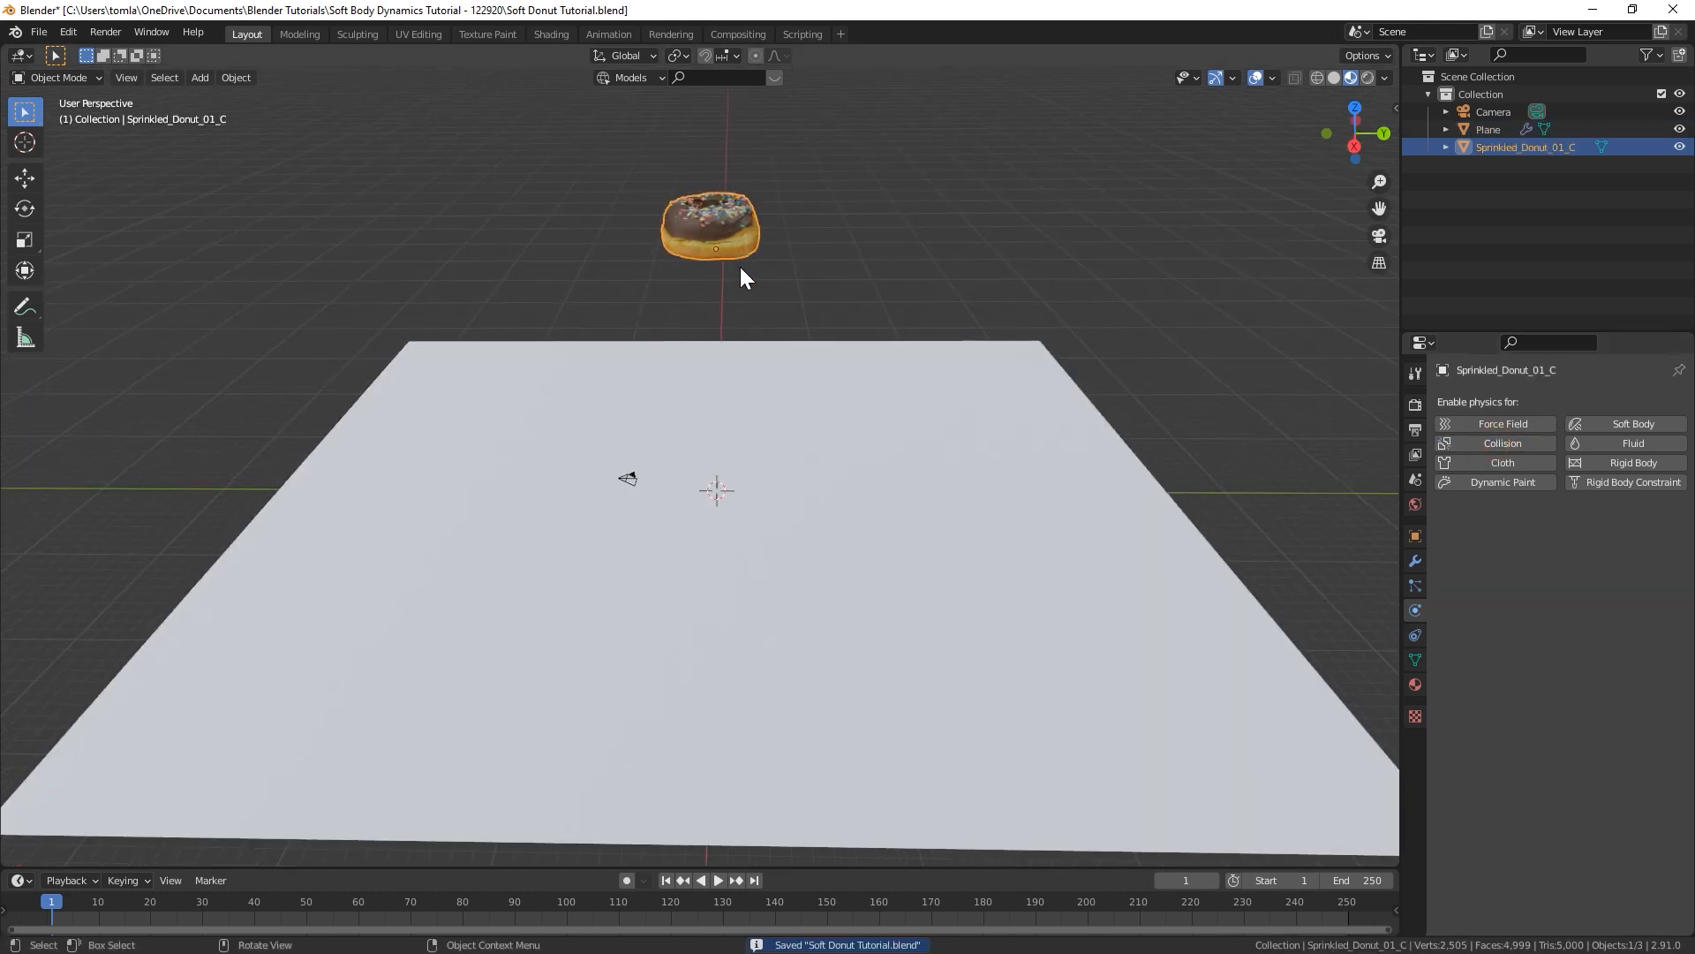
Lower the donut along the Z axis in Front view so it hangs closer to the plane.
{"action": "key", "text": "KP_1"}
{"action": "key", "text": "g"}
{"action": "key", "text": "z"}
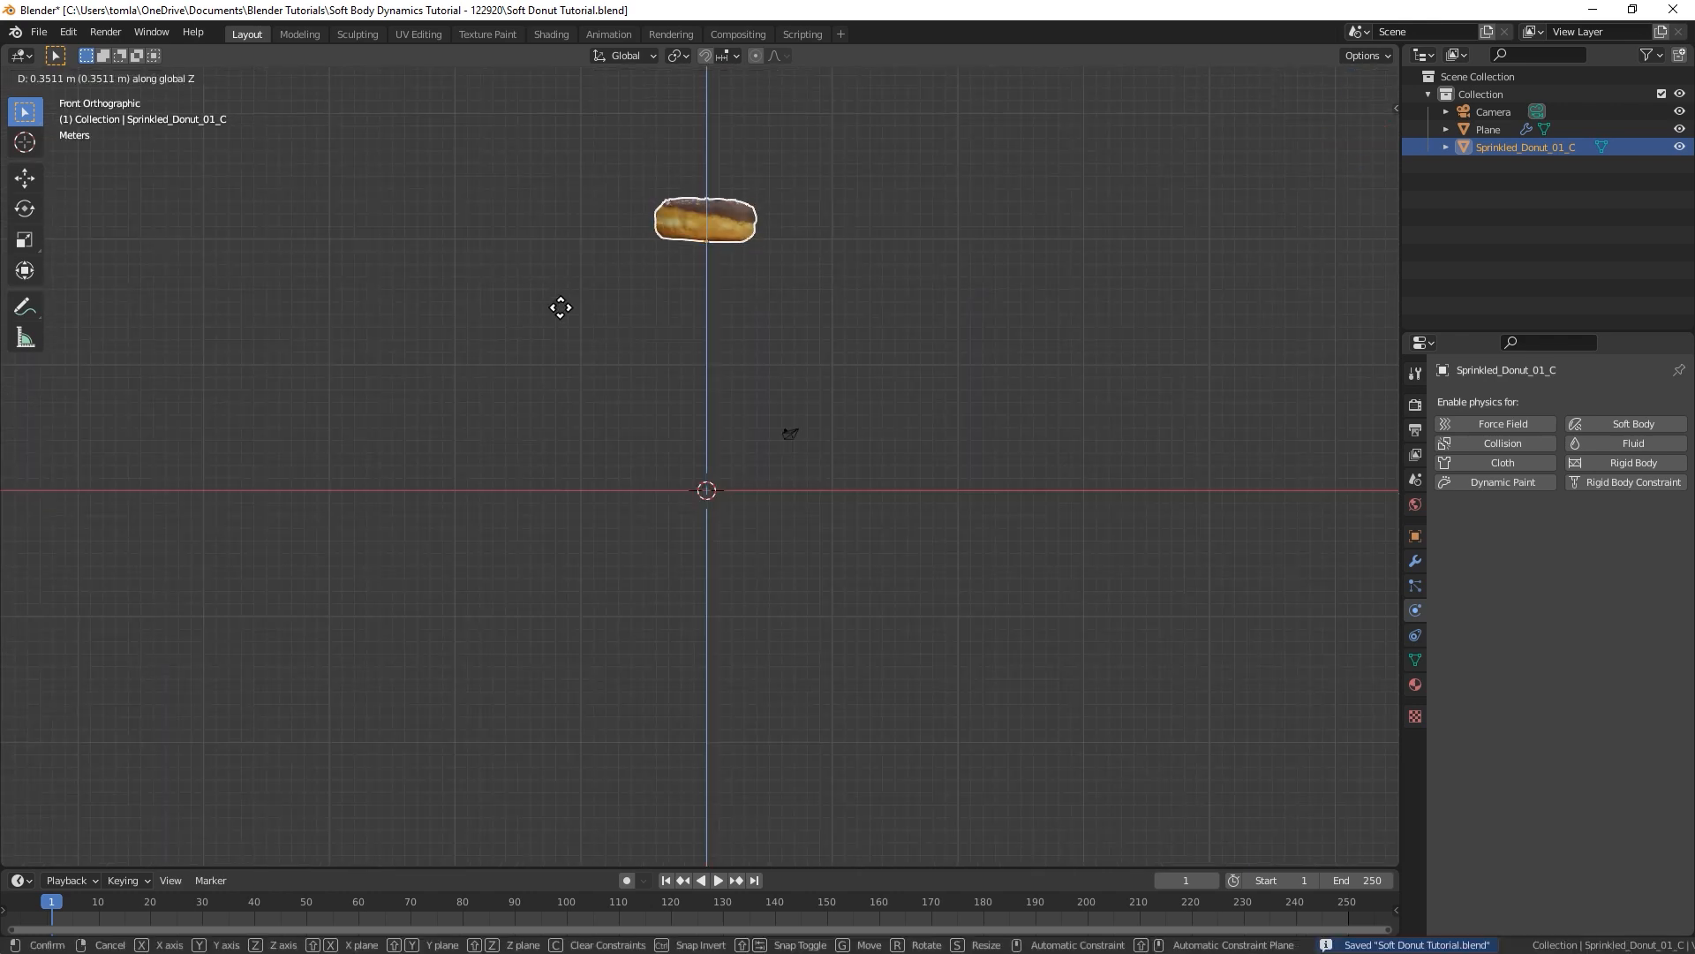
{"action": "left_click", "coordinate": [555, 381]}
Tilt the donut about 18.7 degrees in Right view.
{"action": "key", "text": "KP_3"}
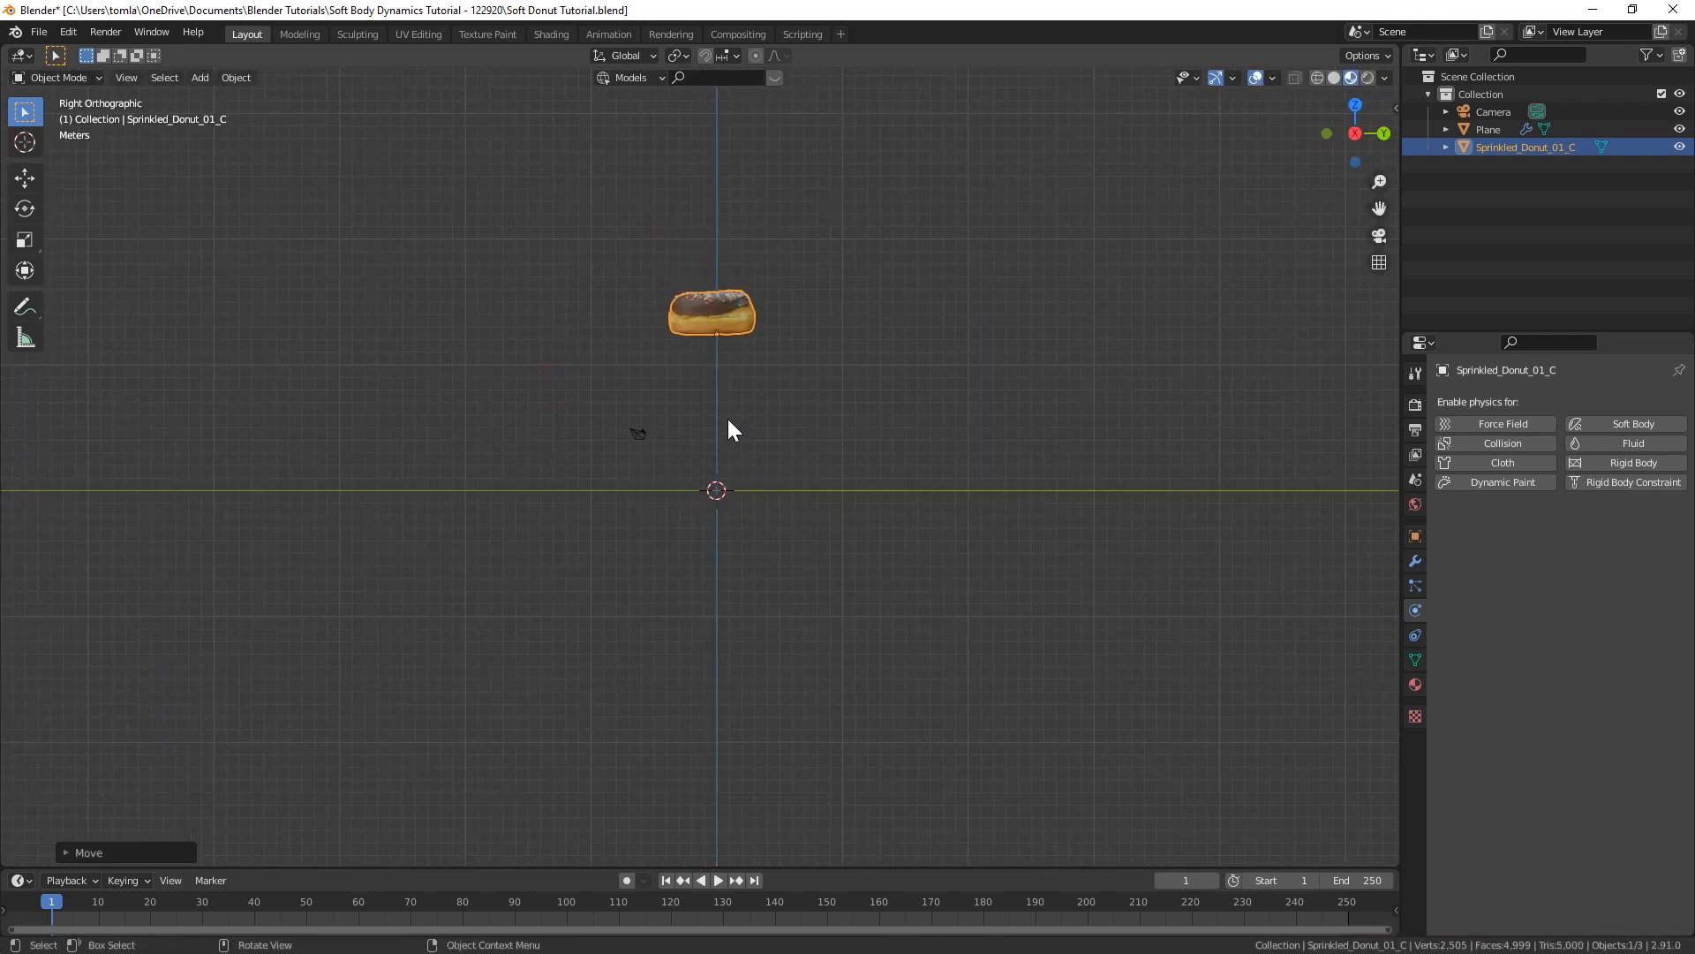
{"action": "middle_click_drag", "start_coordinate": [727, 419], "coordinate": [727, 436]}
{"action": "key", "text": "KP_3"}
{"action": "key", "text": "r"}
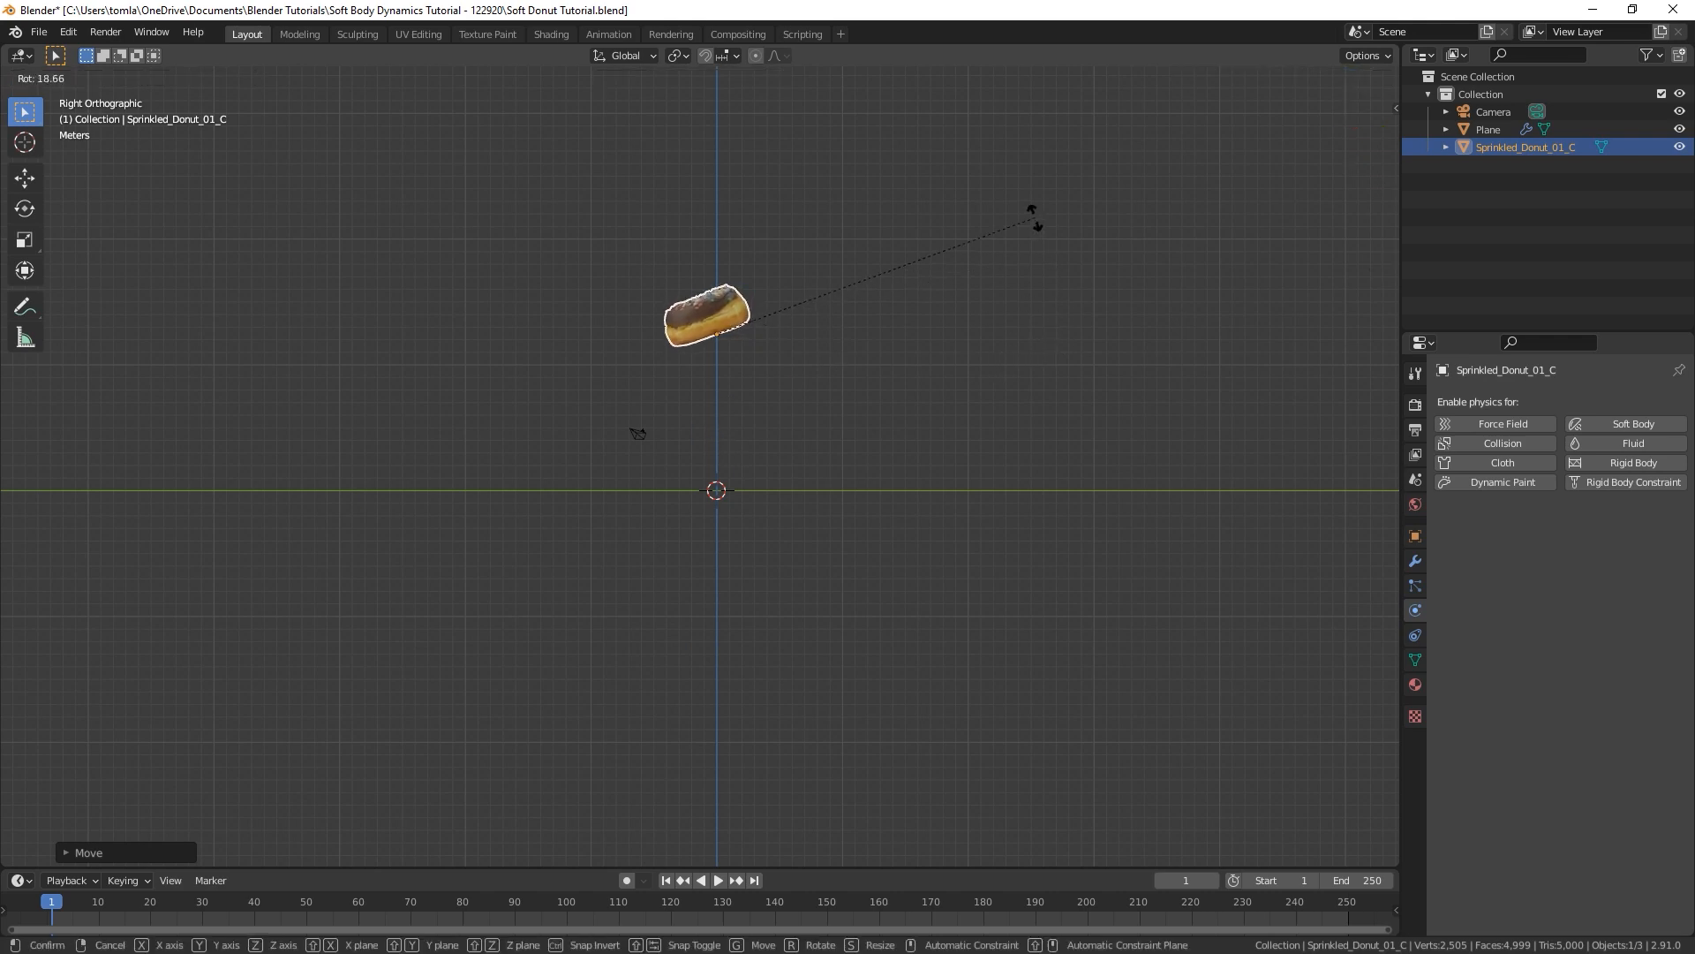
{"action": "left_click", "coordinate": [1035, 217]}
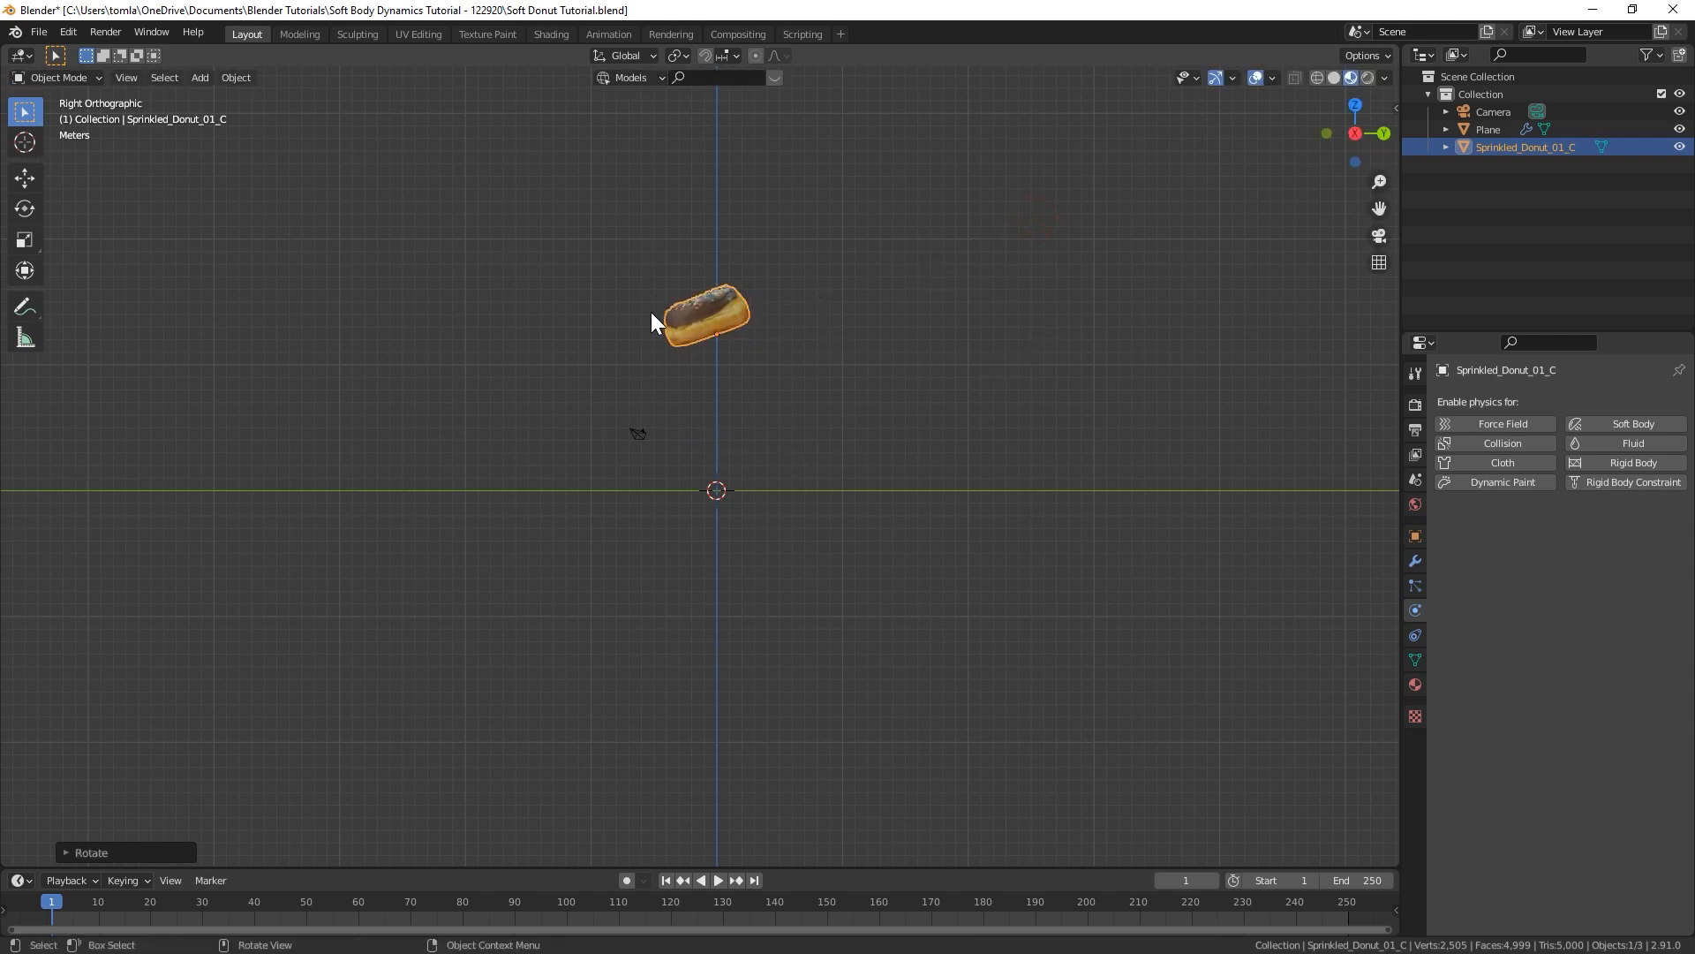
Enable Soft Body physics on the donut, disable Goal and expand the Edges settings.
{"action": "middle_click_drag", "start_coordinate": [655, 315], "coordinate": [757, 382]}
{"action": "left_click", "coordinate": [1623, 421]}
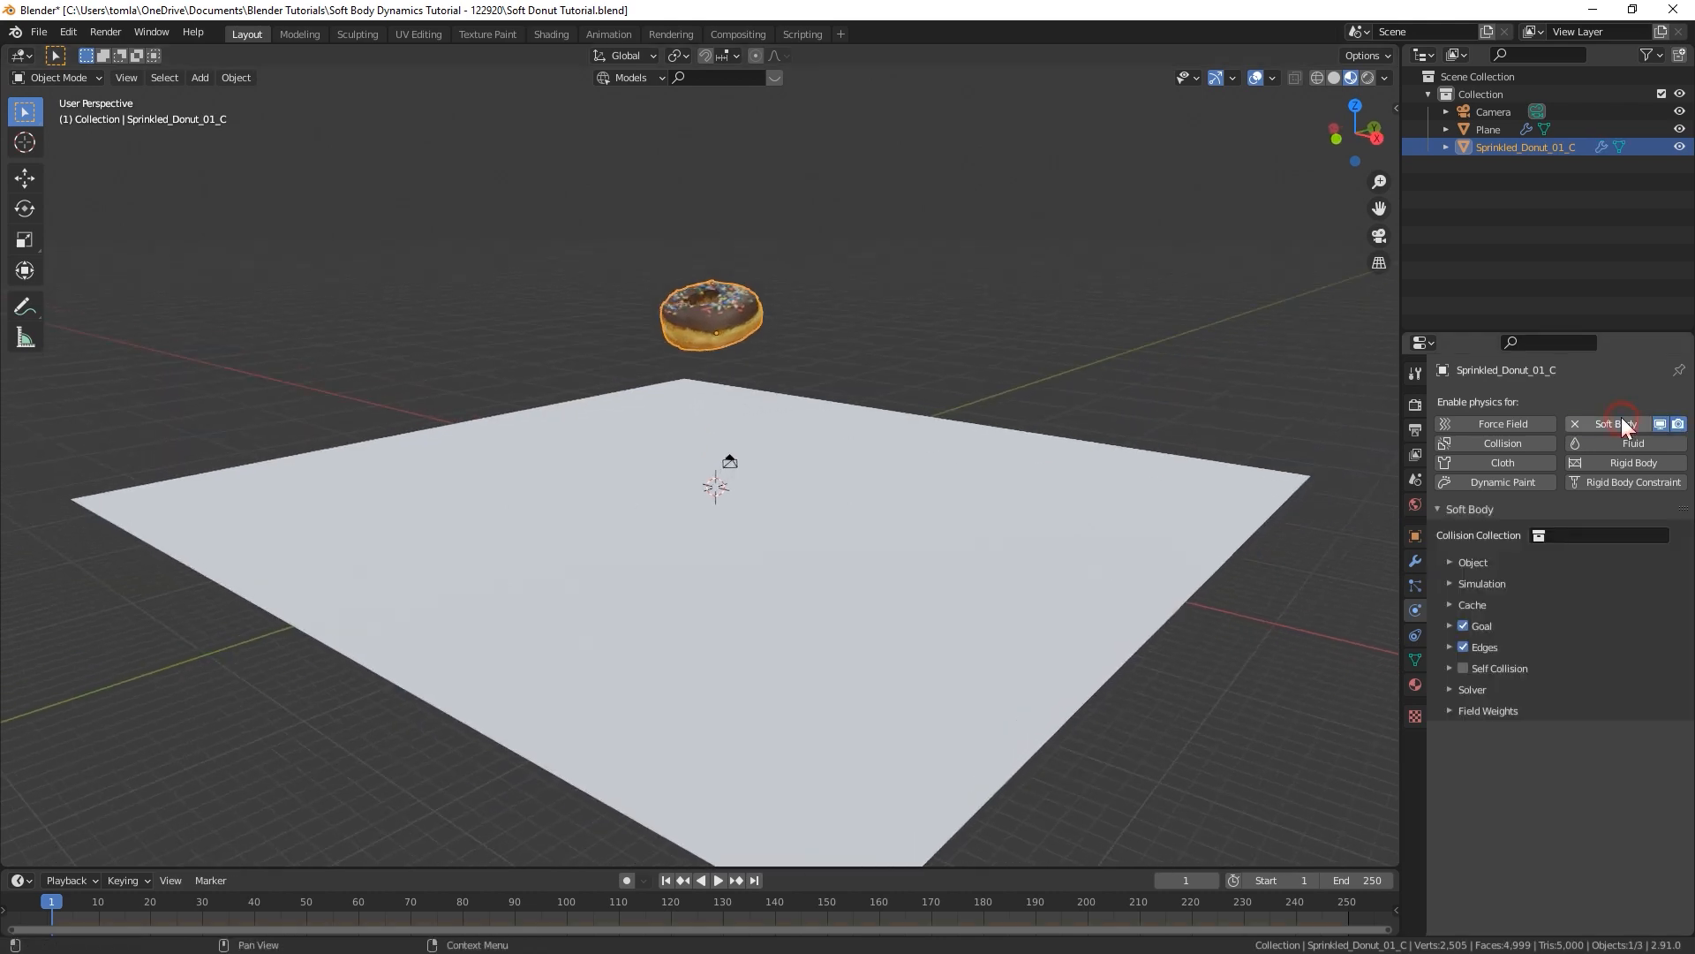
{"action": "left_click", "coordinate": [1463, 625]}
{"action": "left_click", "coordinate": [1450, 626]}
{"action": "left_click", "coordinate": [1450, 626]}
{"action": "left_click", "coordinate": [1450, 647]}
{"action": "scroll", "coordinate": [1466, 662], "scroll_direction": "down", "scroll_amount": 2}
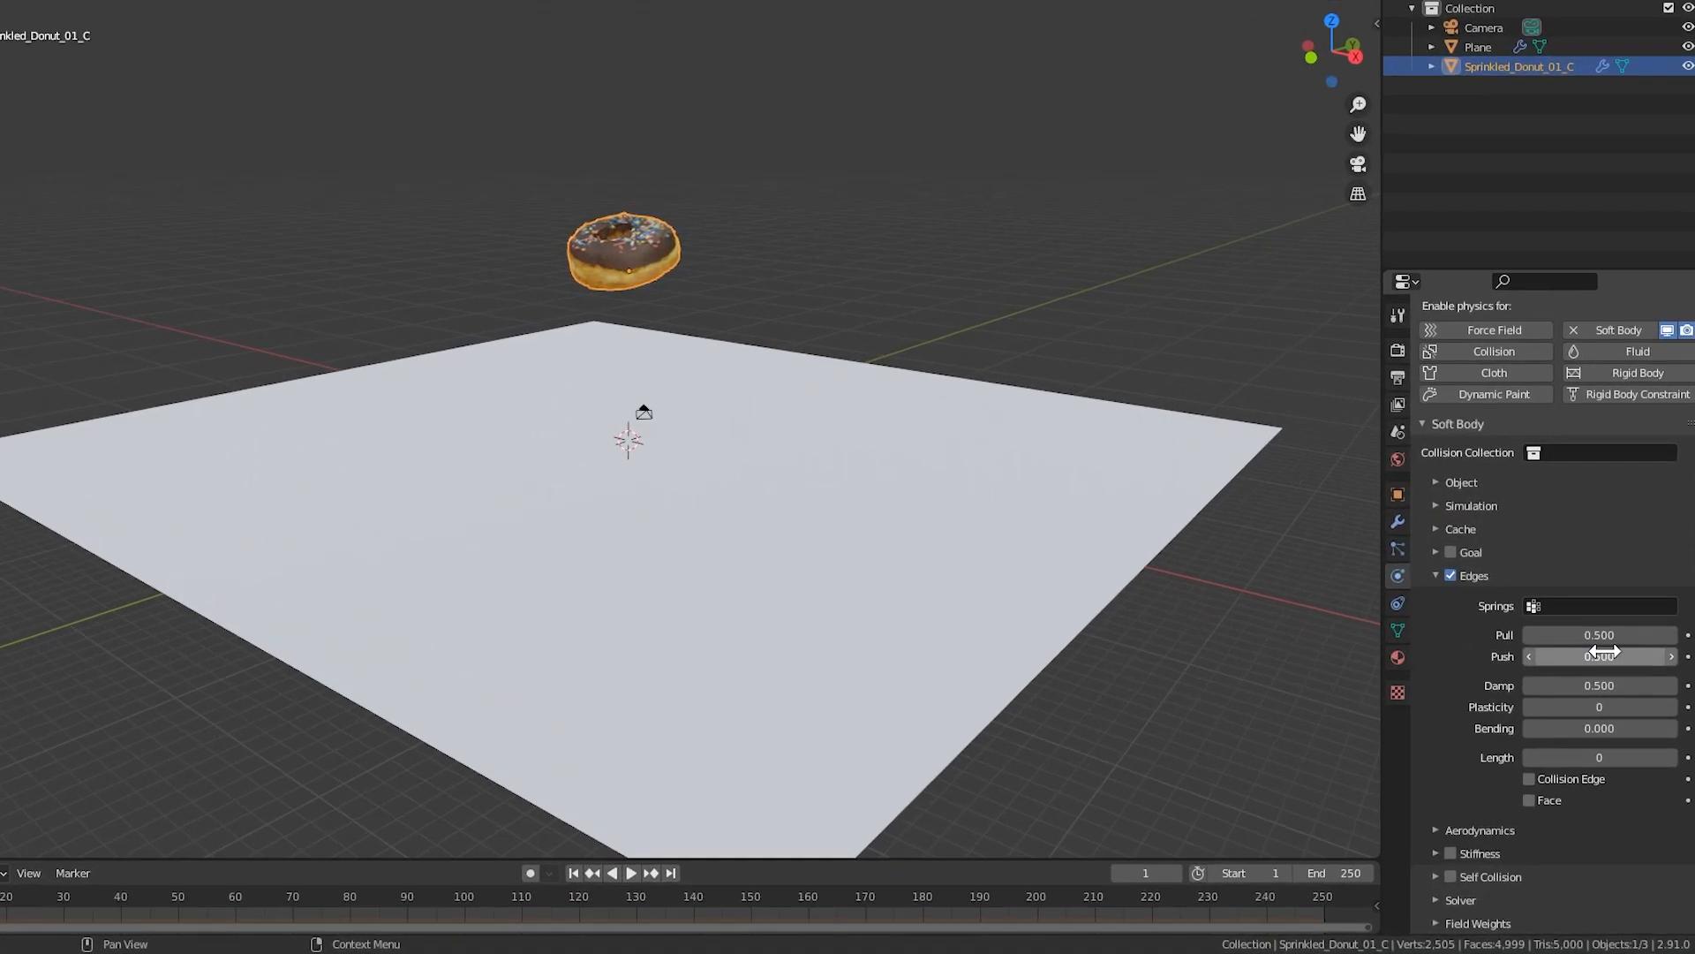
Set the donut's soft body edge Pull and Push to 0.9 and Damp to 0.15.
{"action": "double_click", "coordinate": [1600, 635]}
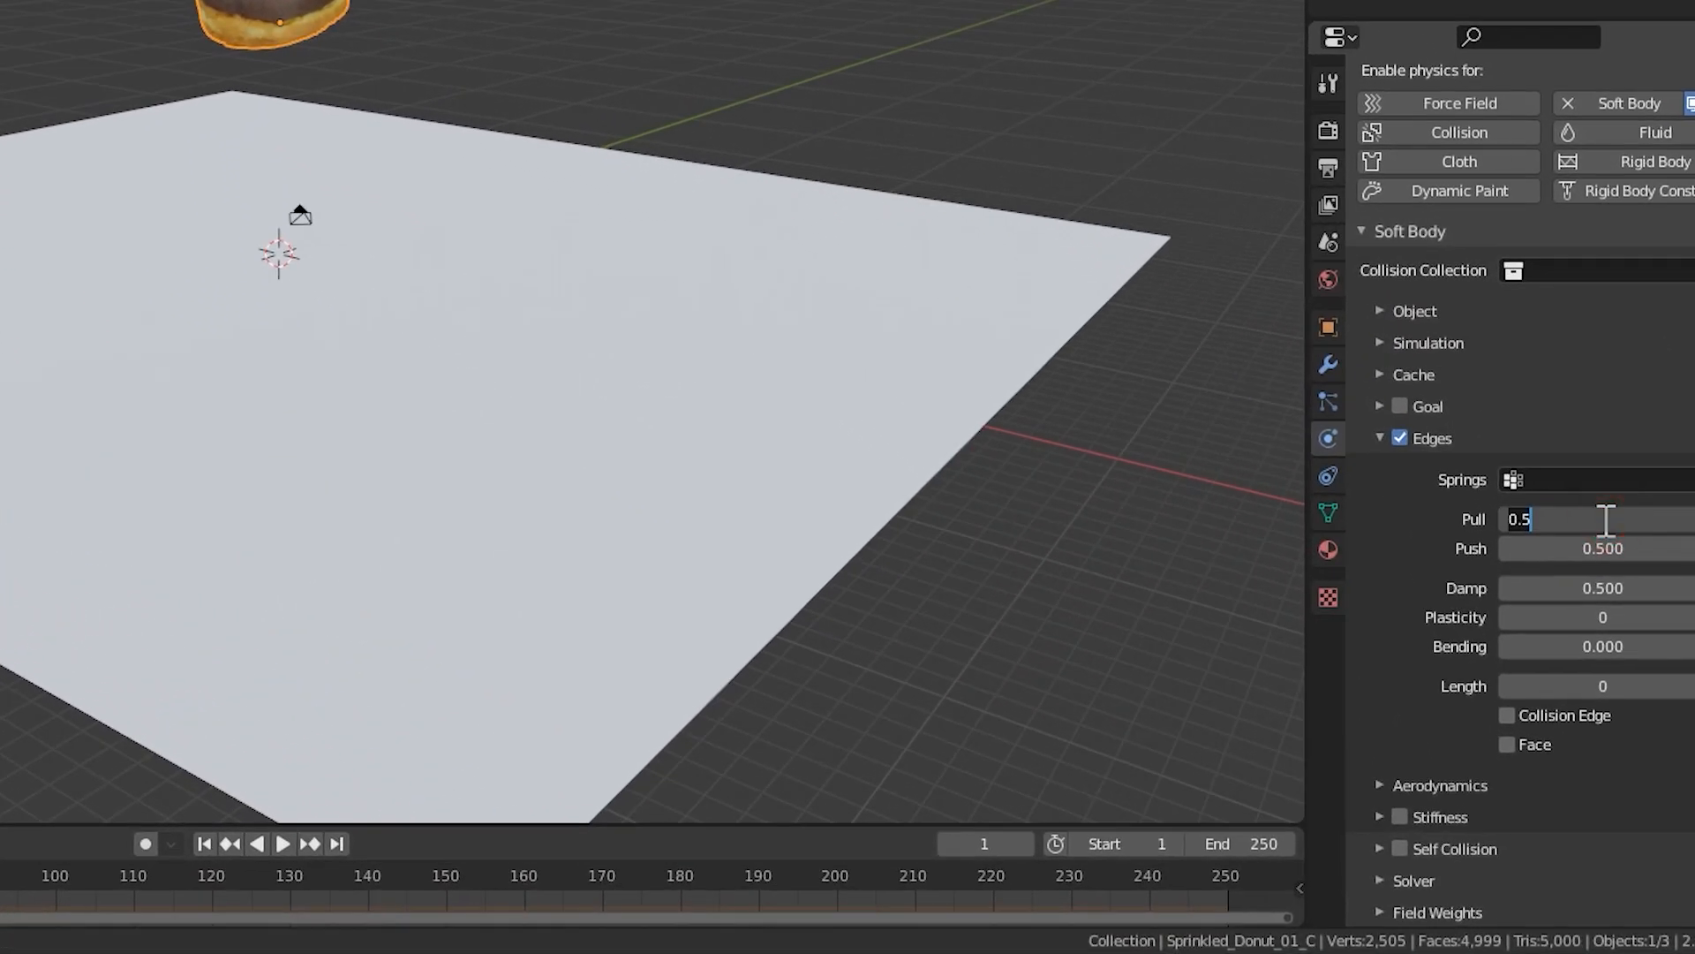
{"action": "key", "text": "BackSpace"}
{"action": "type", "text": "9"}
{"action": "key", "text": "Return"}
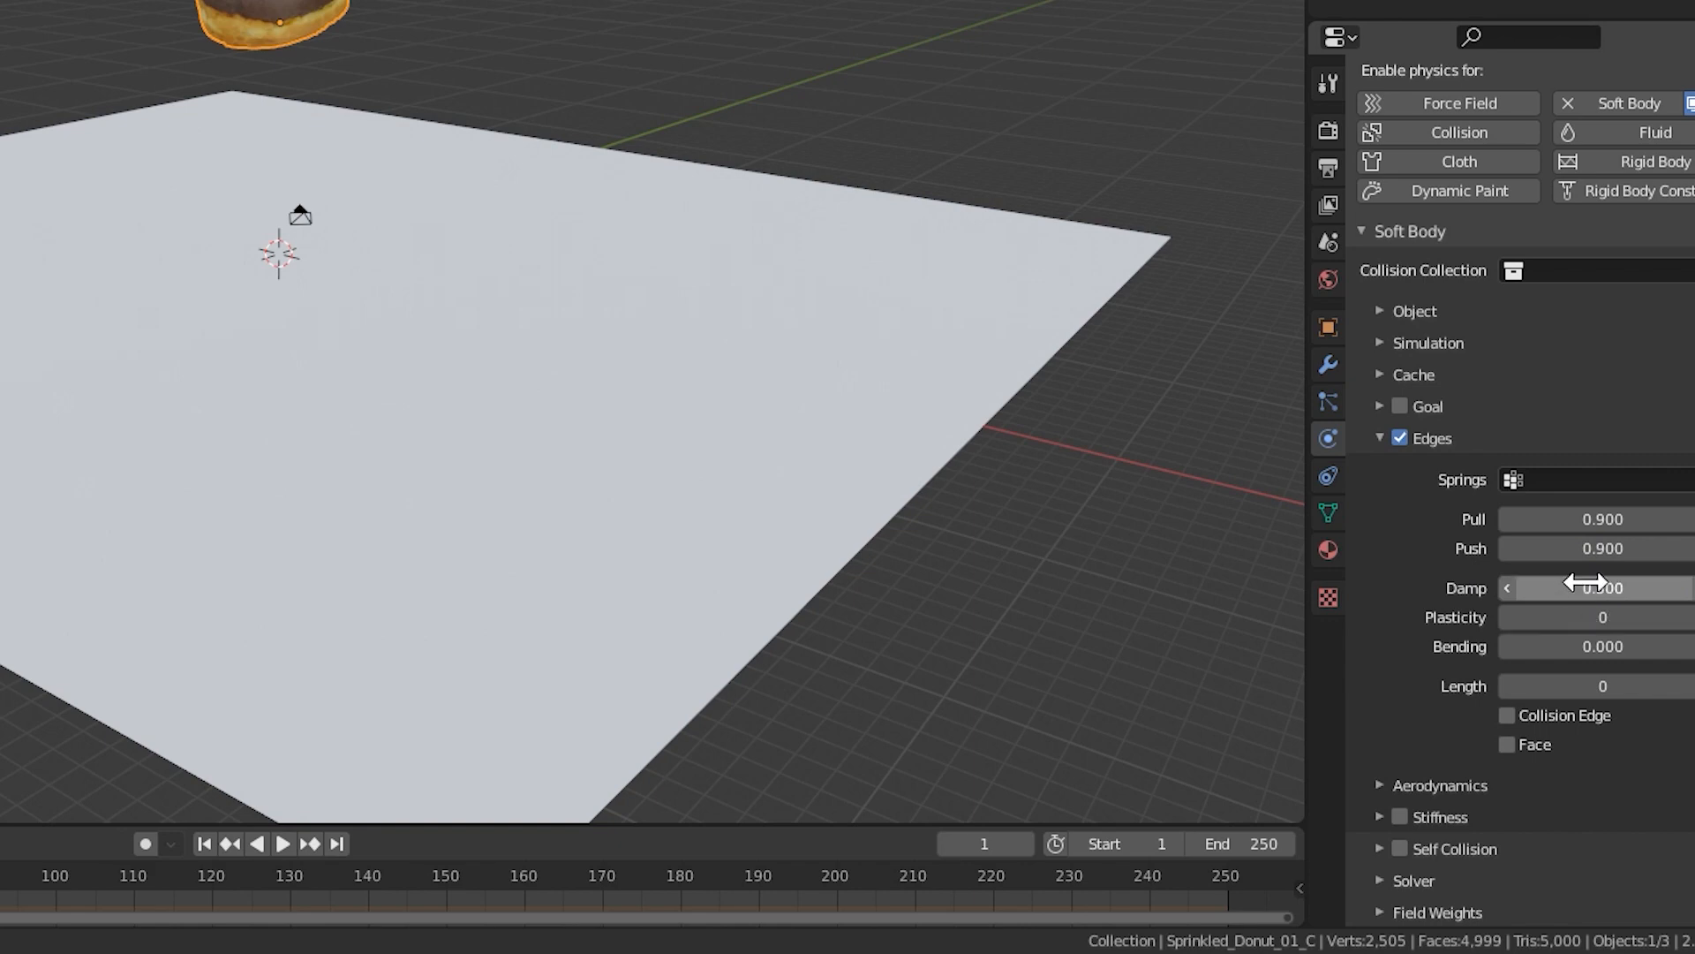
{"action": "double_click", "coordinate": [1583, 587]}
{"action": "type", "text": ".15"}
{"action": "key", "text": "Return"}
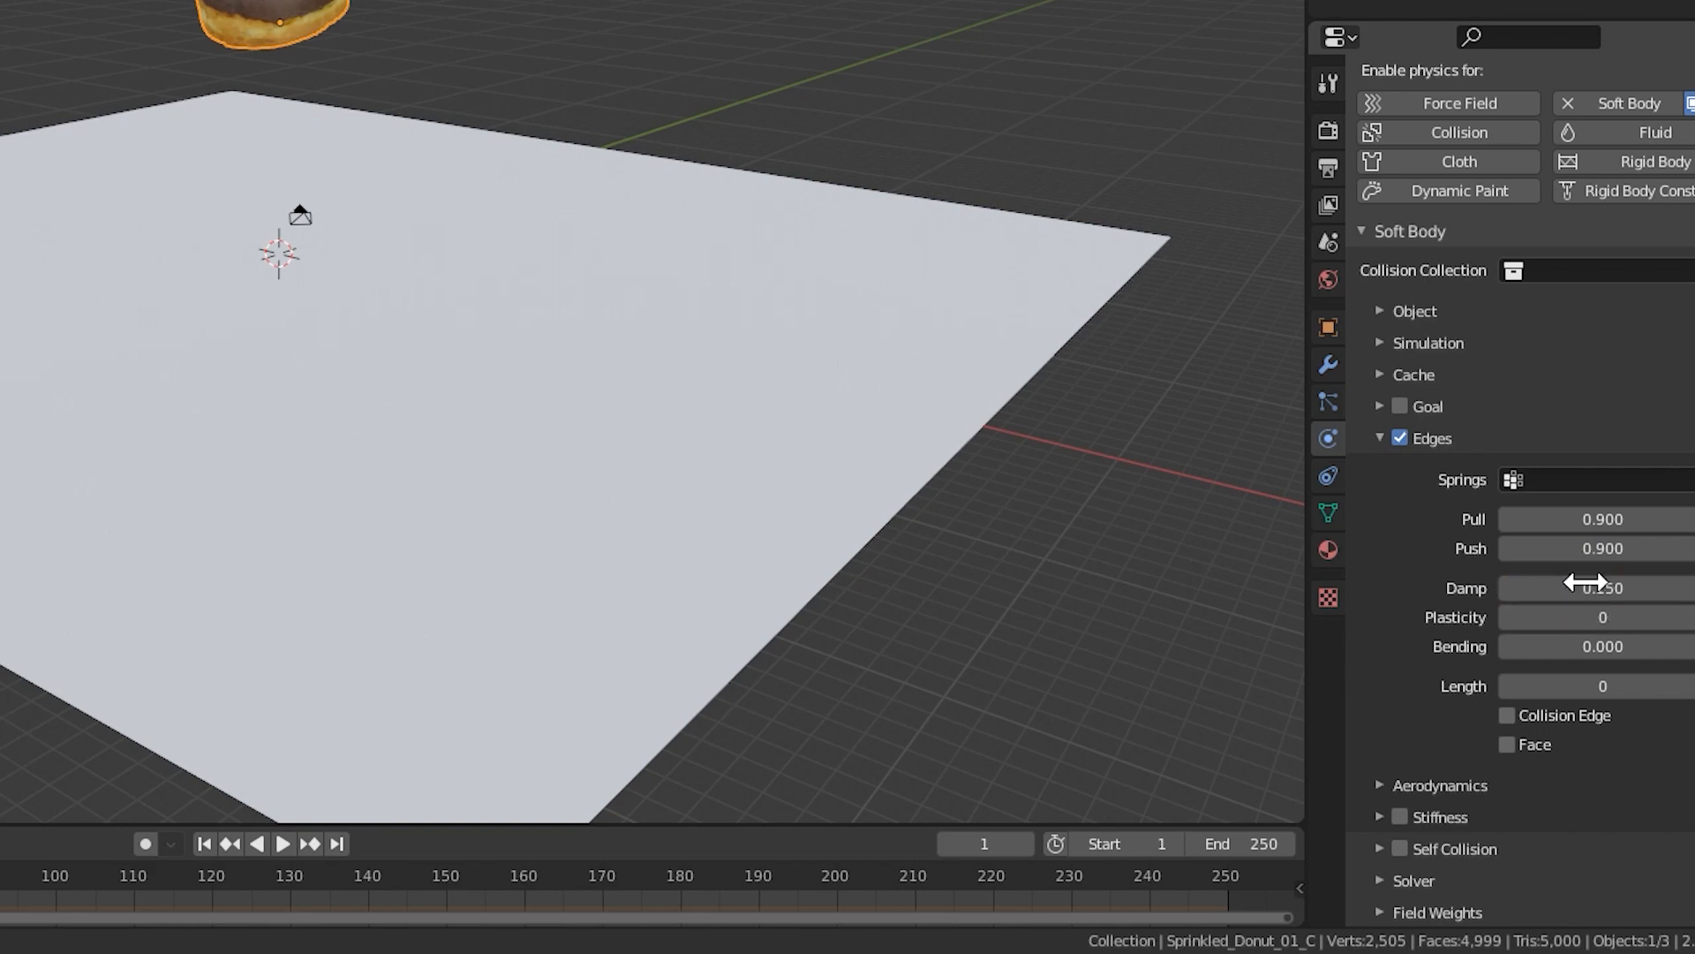
Set the Bending value of the donut's soft body edges to 10.
{"action": "left_click", "coordinate": [1576, 648]}
{"action": "key", "text": "BackSpace"}
{"action": "key", "text": "BackSpace"}
{"action": "key", "text": "BackSpace"}
{"action": "type", "text": "10"}
{"action": "key", "text": "Return"}
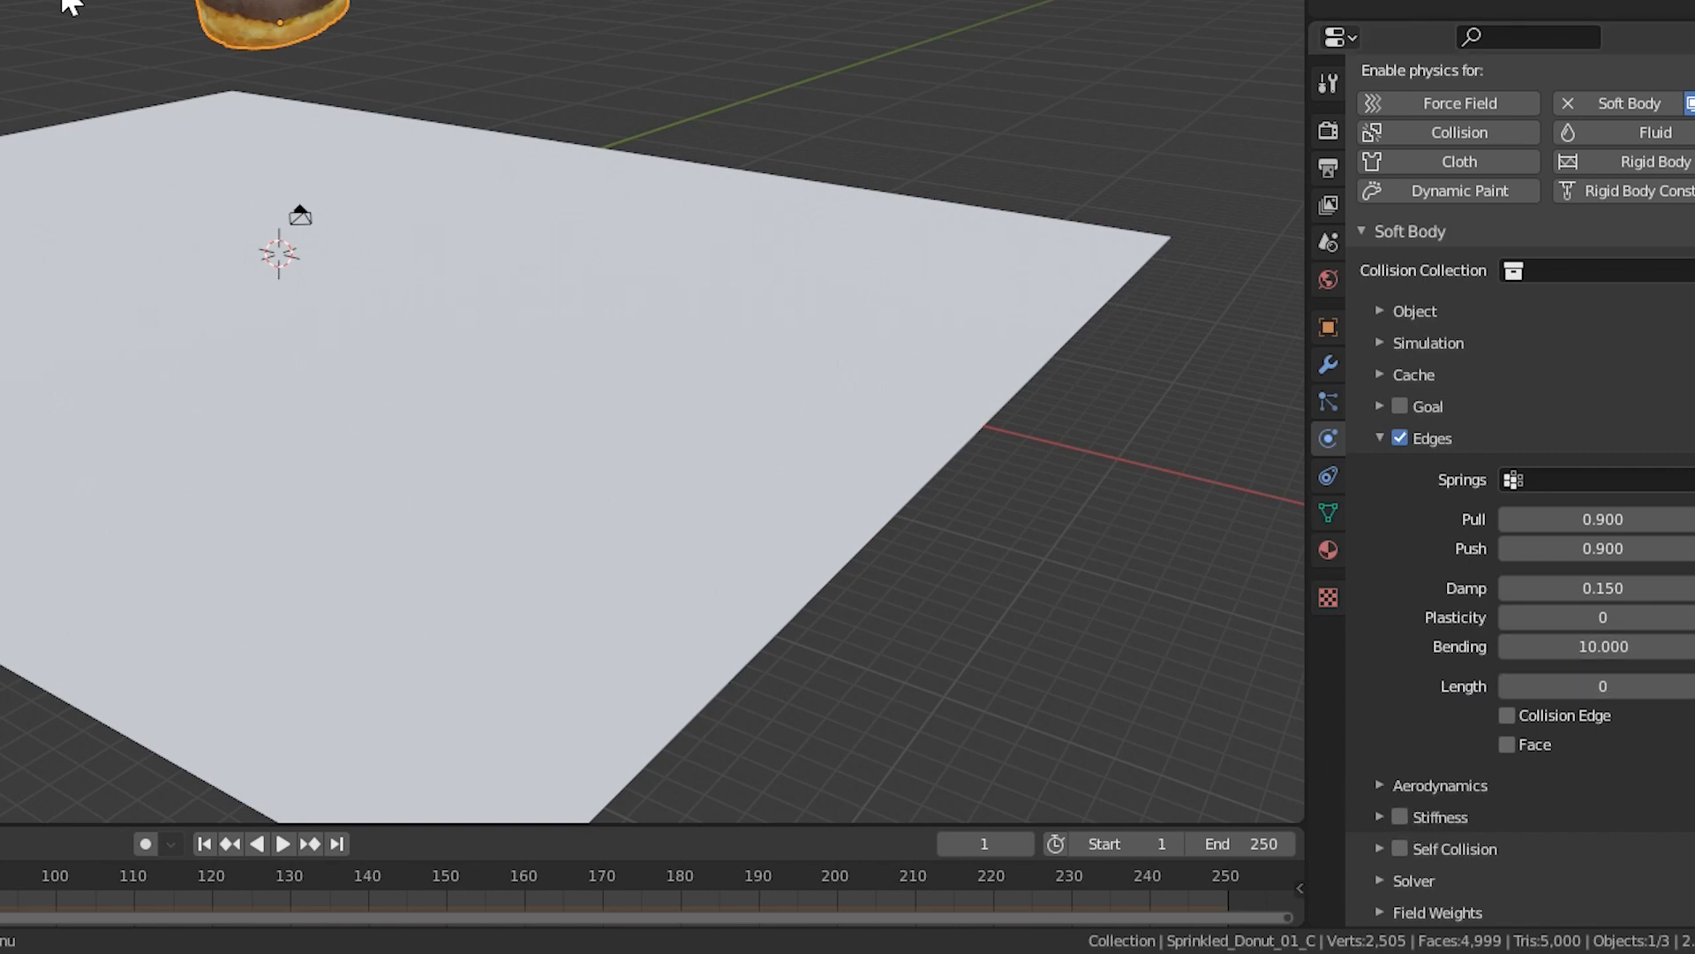
Enable edge Stiffness on the soft body with a Shear of 0.35 and save the file.
{"action": "left_click", "coordinate": [1400, 816]}
{"action": "left_click", "coordinate": [1379, 816]}
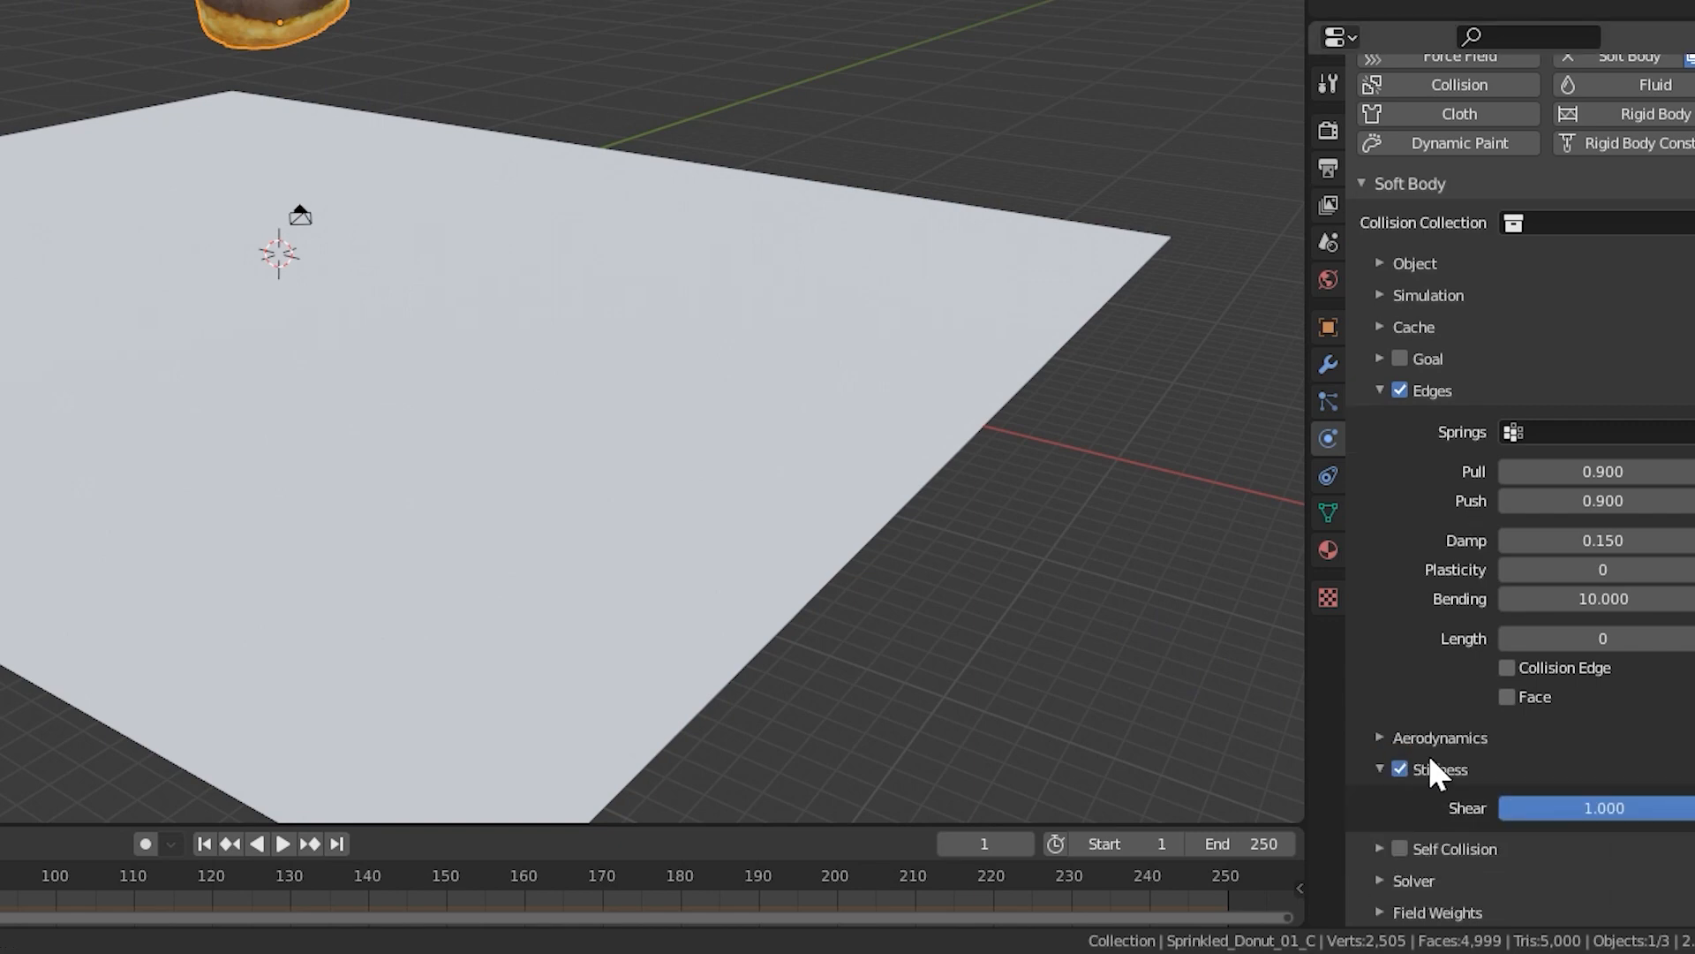
{"action": "left_click", "coordinate": [1598, 807]}
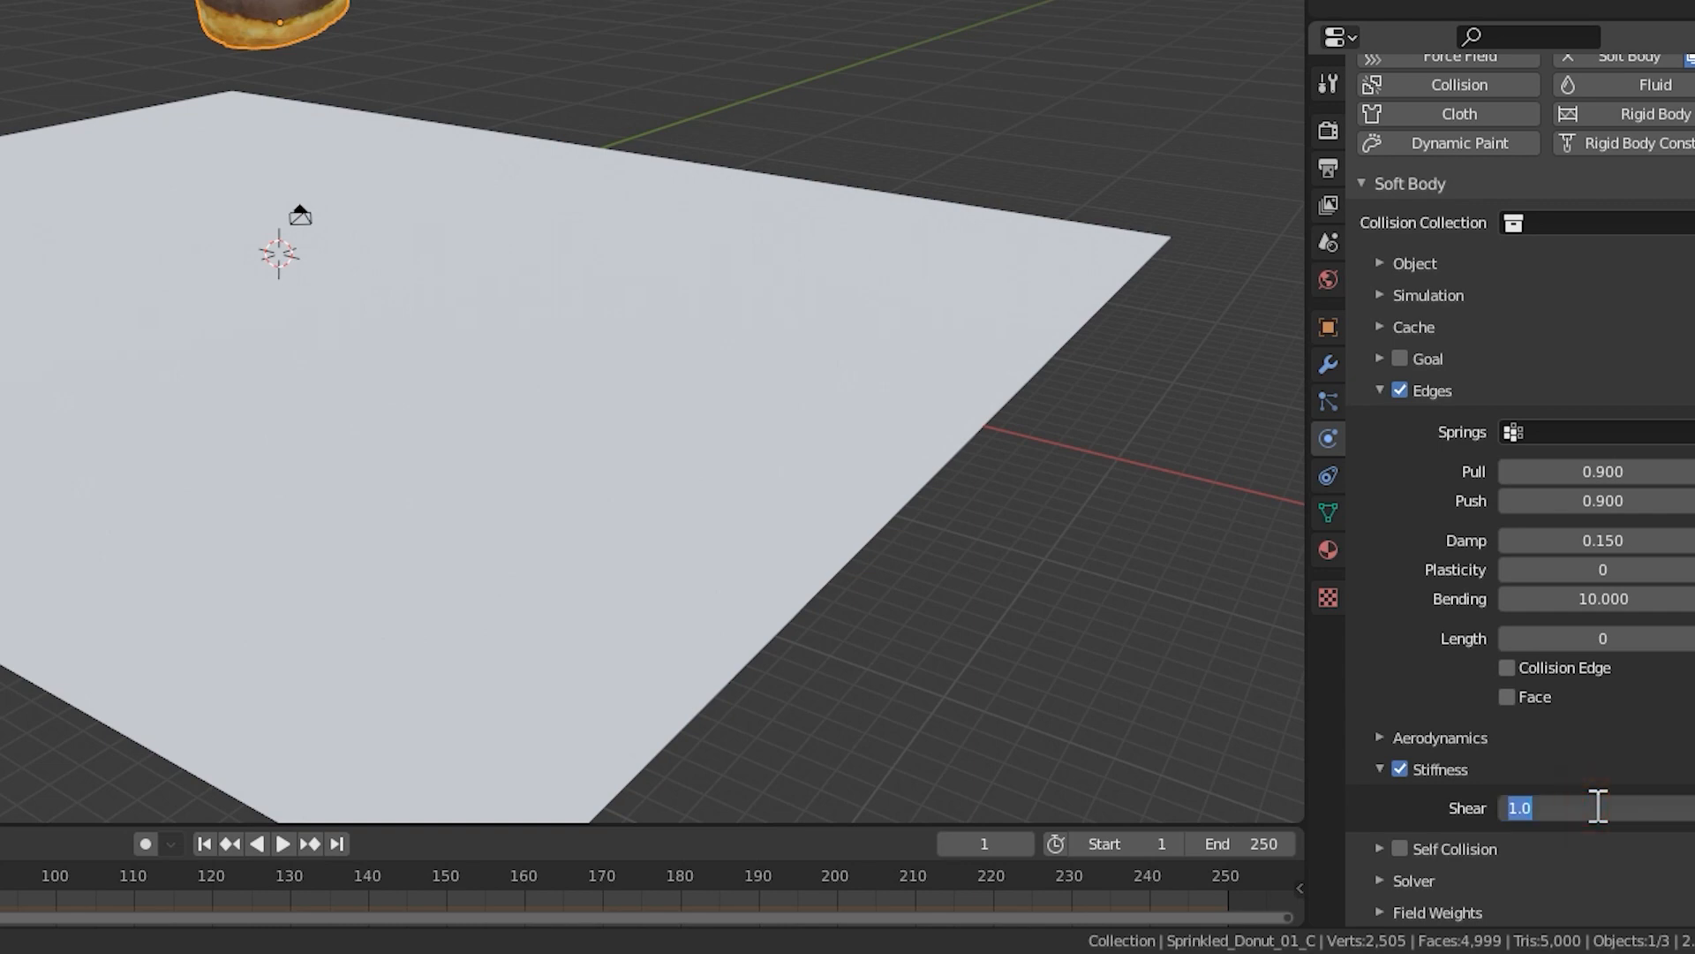
{"action": "type", "text": ".35"}
{"action": "key", "text": "Return"}
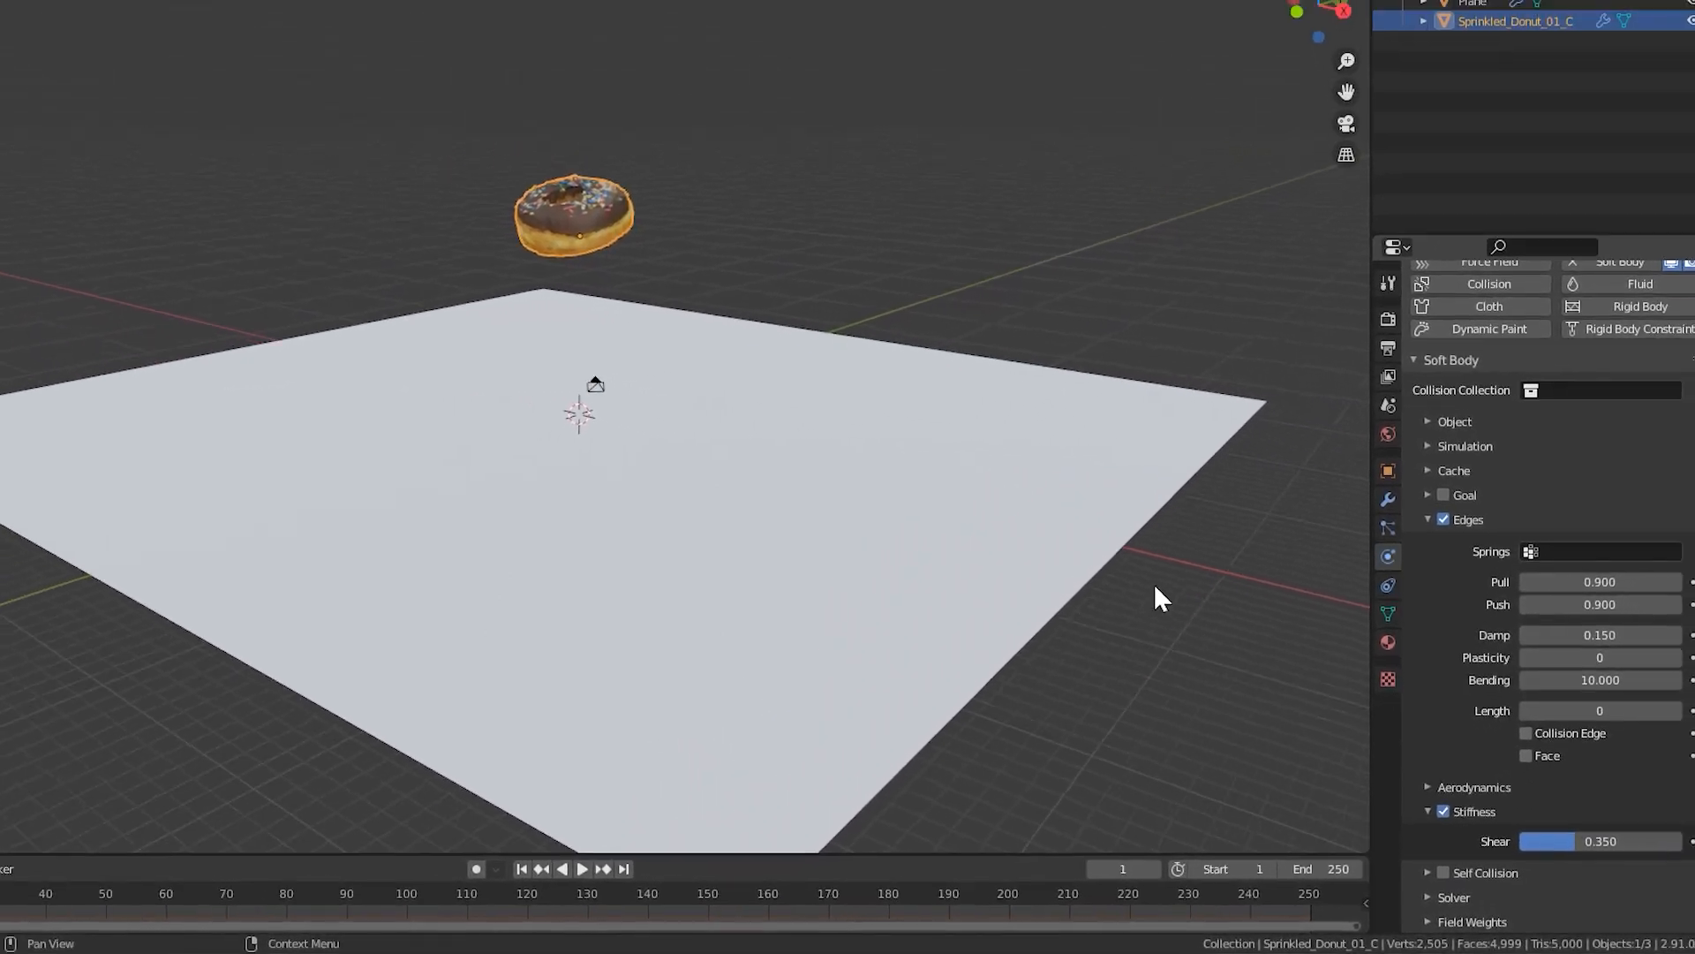
{"action": "key", "text": "ctrl+s"}
Set the soft body cache's end frame to 90 and bake all dynamics, saving the file.
{"action": "middle_click_drag", "start_coordinate": [682, 341], "coordinate": [769, 427]}
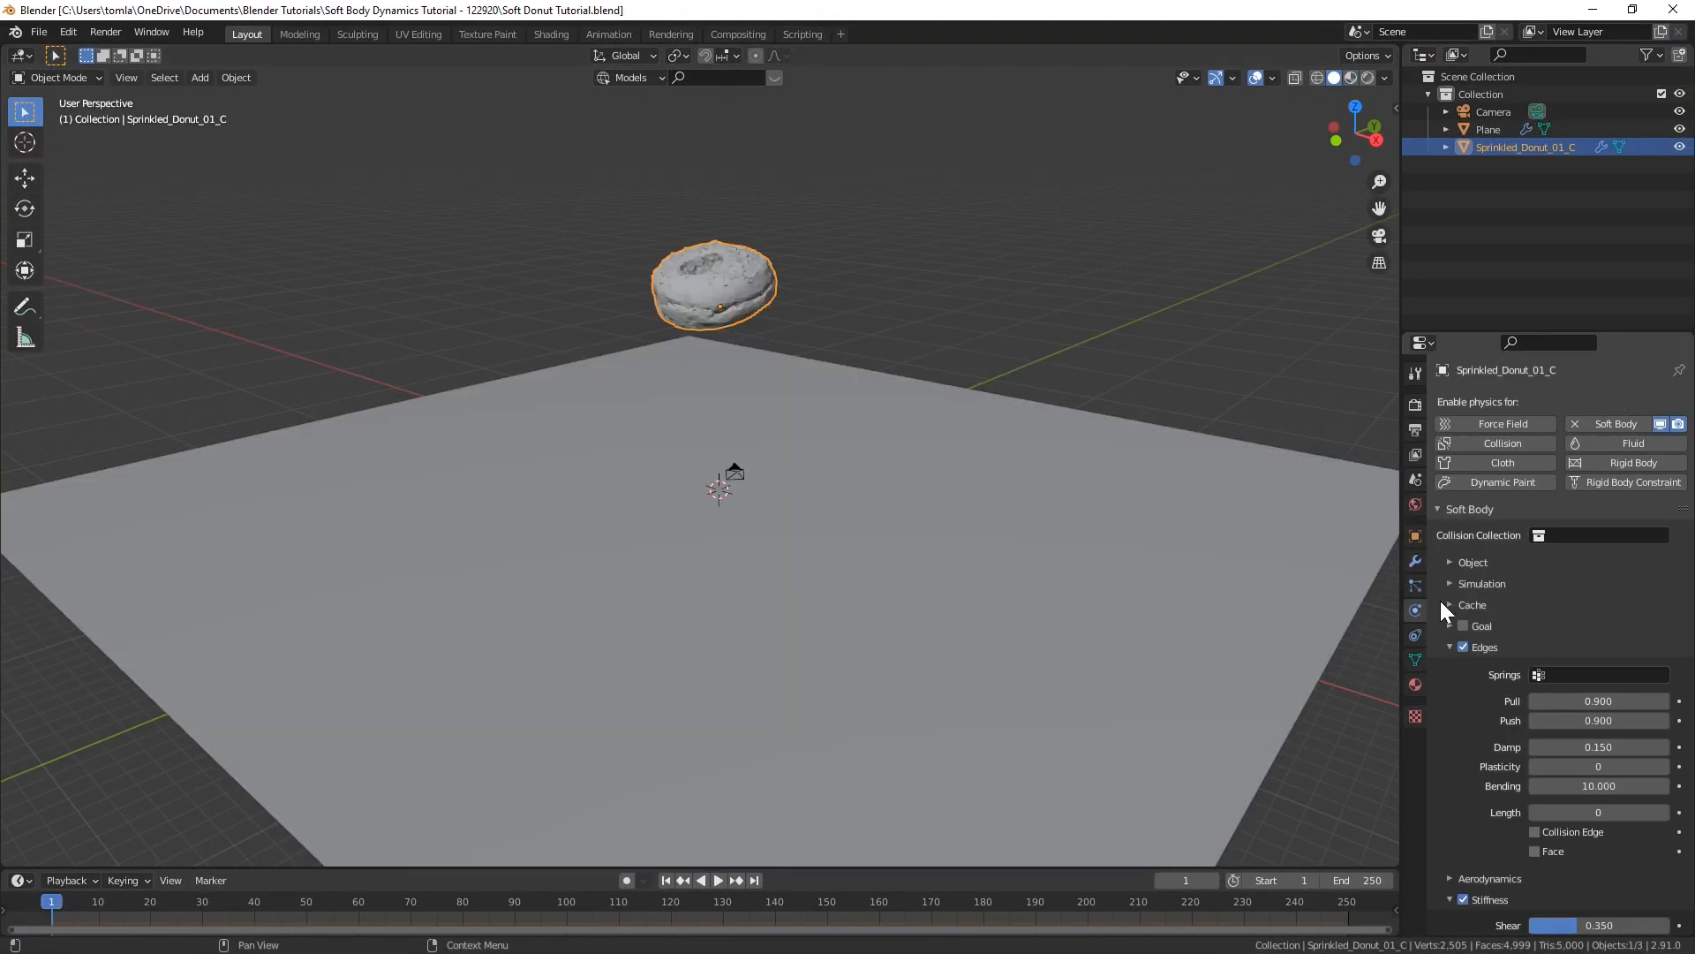
{"action": "left_click", "coordinate": [1441, 600]}
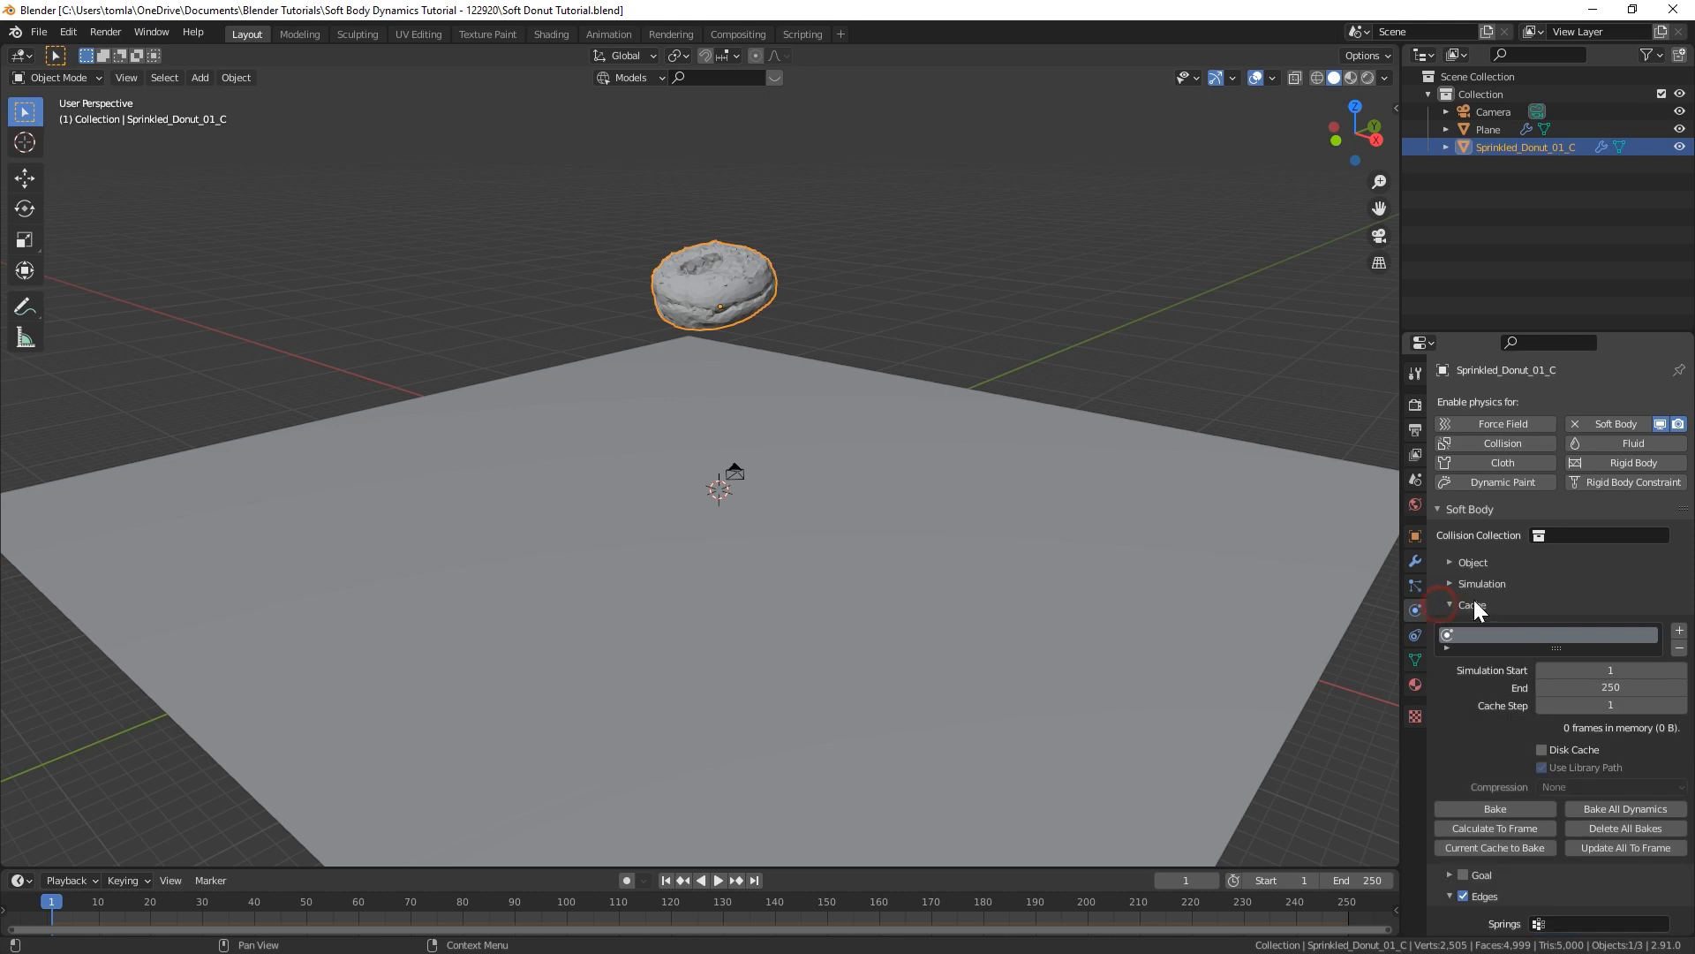
{"action": "left_click", "coordinate": [1601, 693]}
{"action": "type", "text": "90"}
{"action": "key", "text": "Return"}
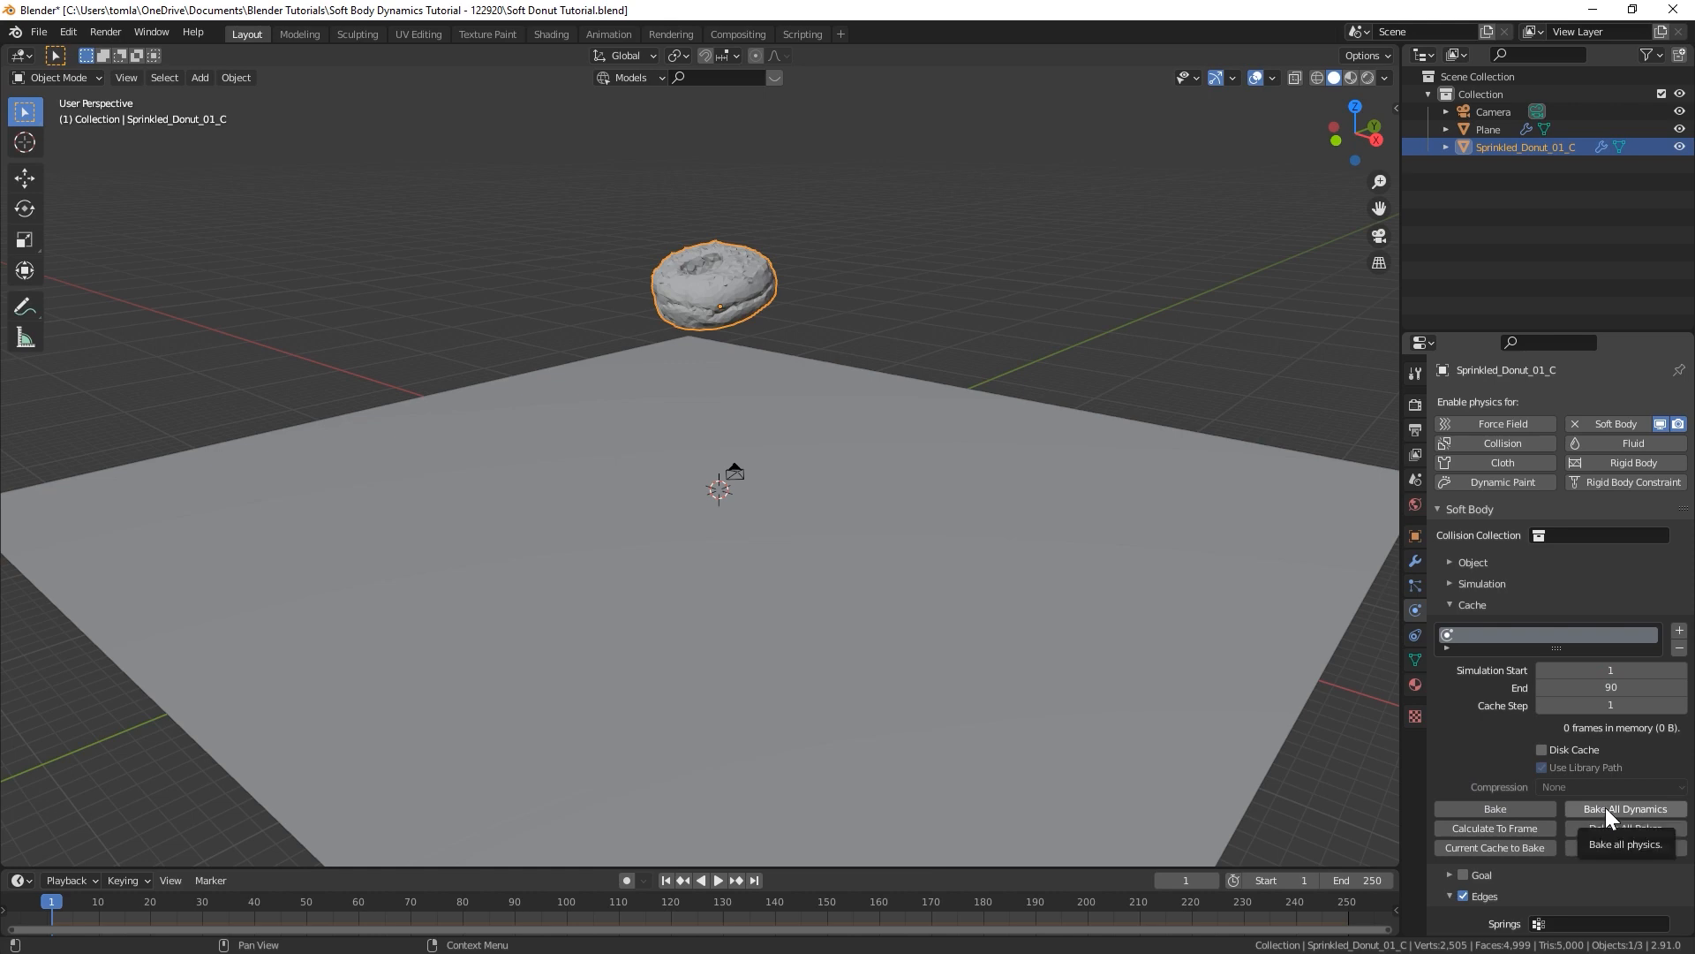
{"action": "key", "text": "ctrl+s"}
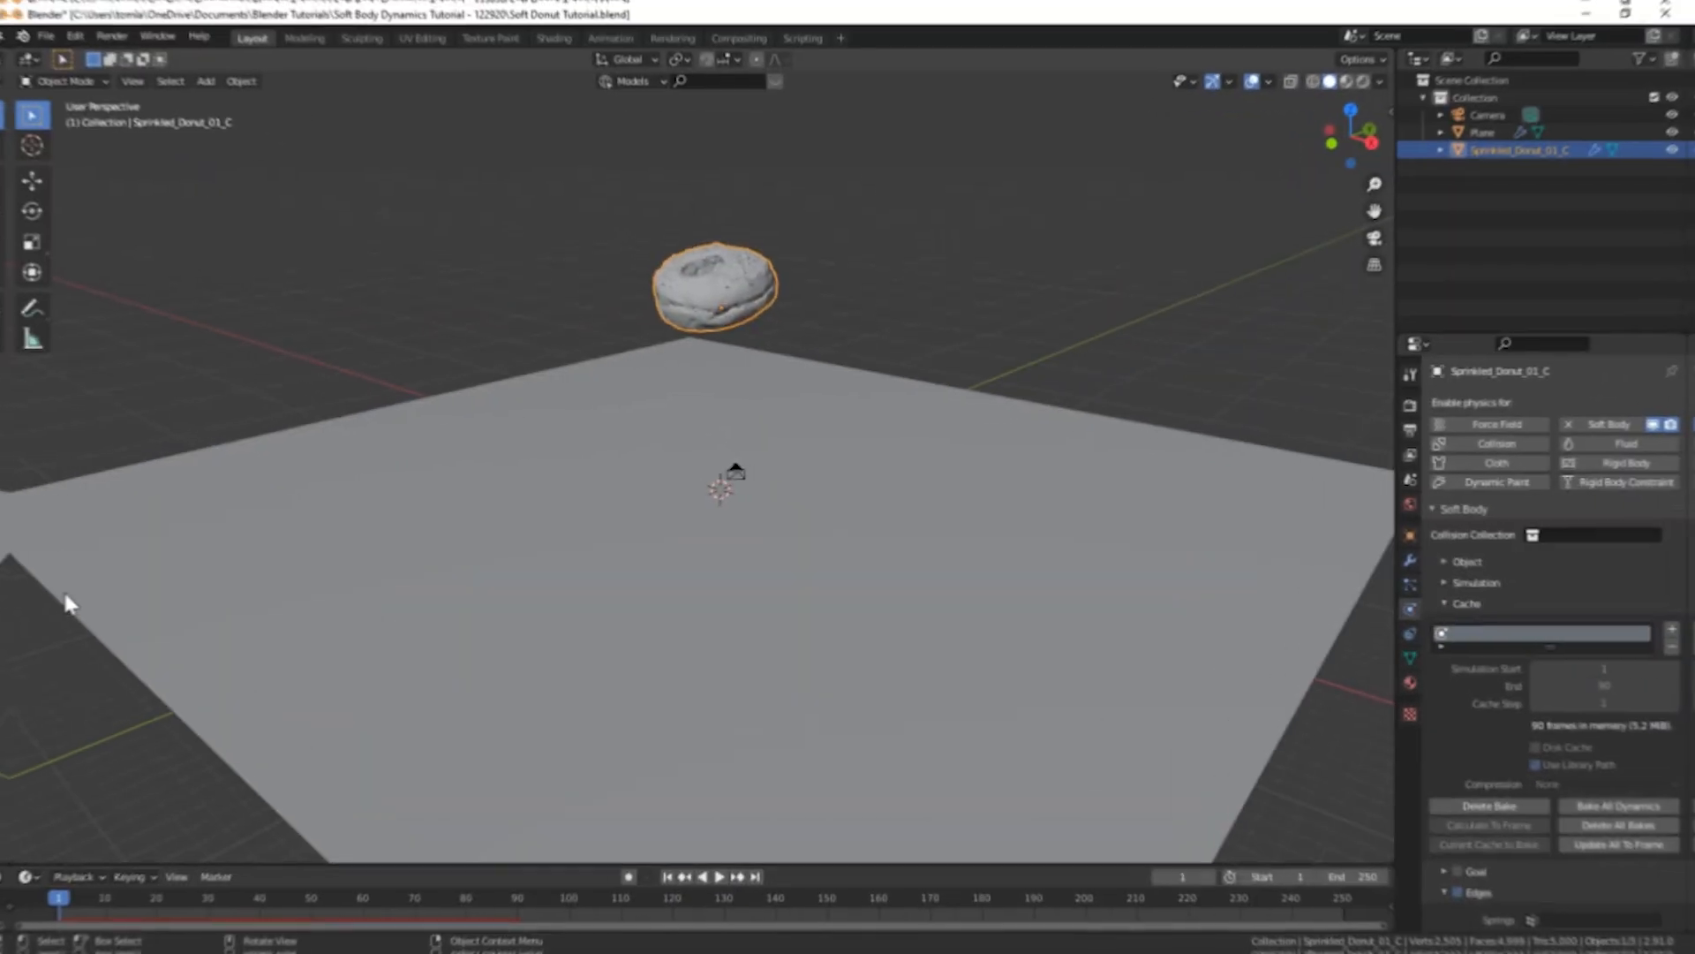
Play the baked simulation to watch the donut drop onto the plane.
{"action": "key", "text": "space"}
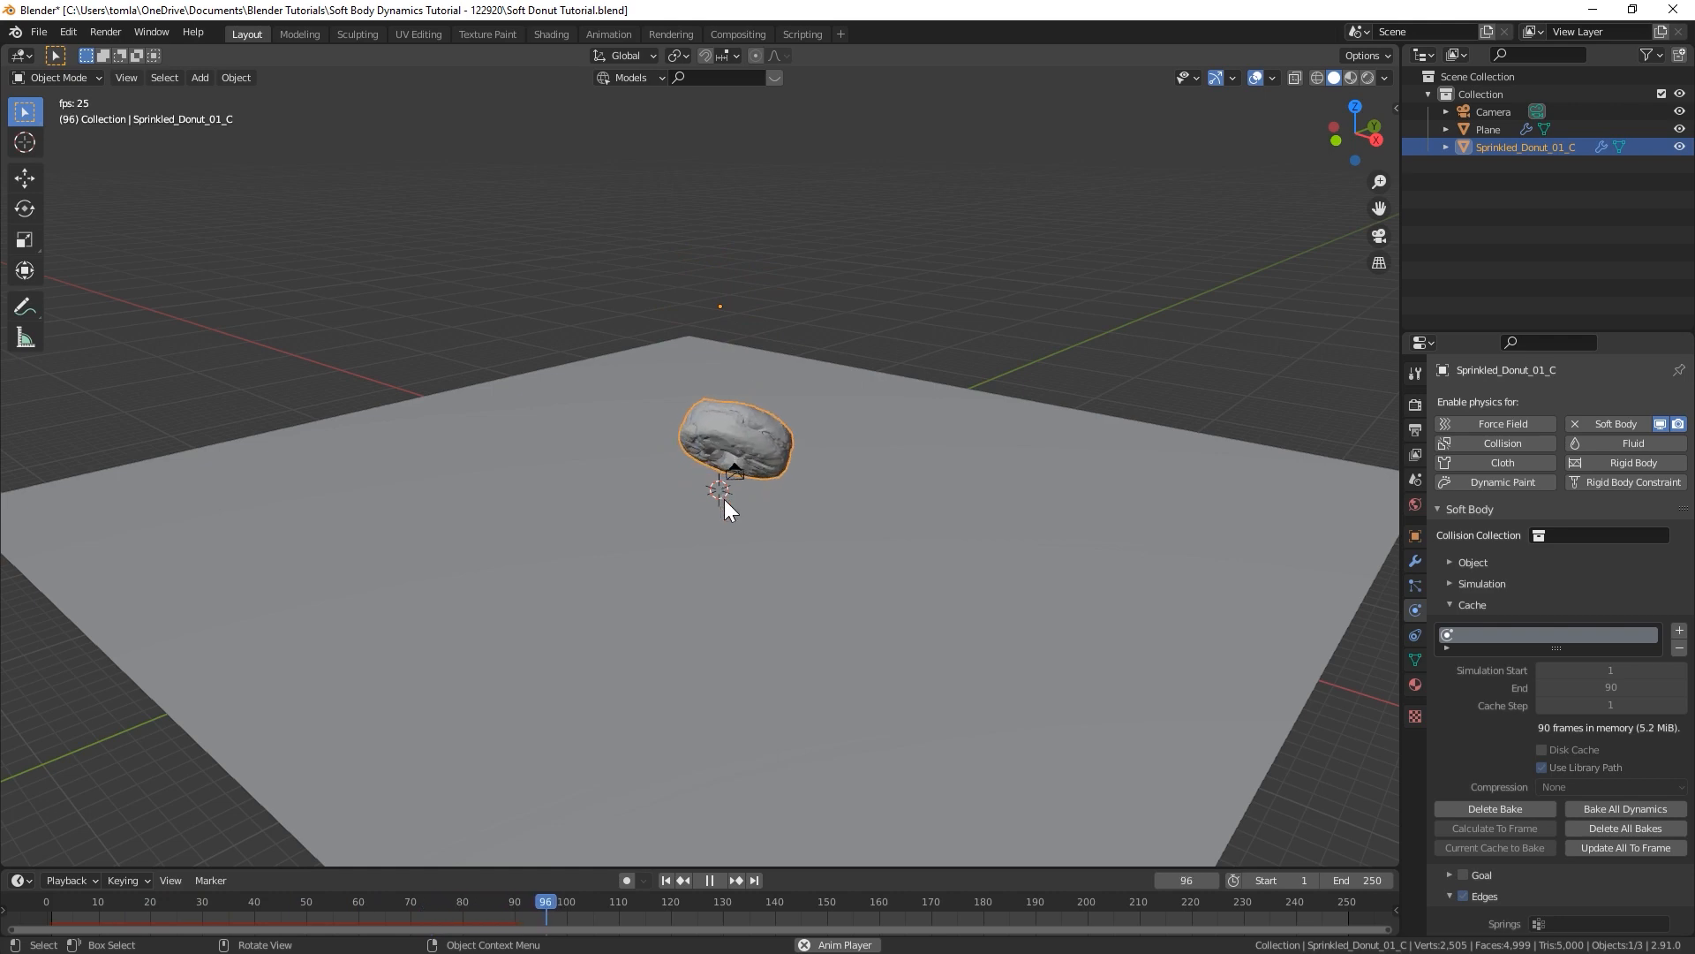
{"action": "key", "text": "Escape"}
{"action": "middle_click_drag", "start_coordinate": [825, 515], "coordinate": [725, 518]}
Shade the donut smooth and add a Subdivision modifier with a viewport level of 1.
{"action": "scroll", "coordinate": [702, 317], "scroll_direction": "up", "scroll_amount": 4}
{"action": "right_click", "coordinate": [702, 317]}
{"action": "left_click", "coordinate": [673, 322]}
{"action": "middle_click_drag", "start_coordinate": [718, 360], "coordinate": [794, 409]}
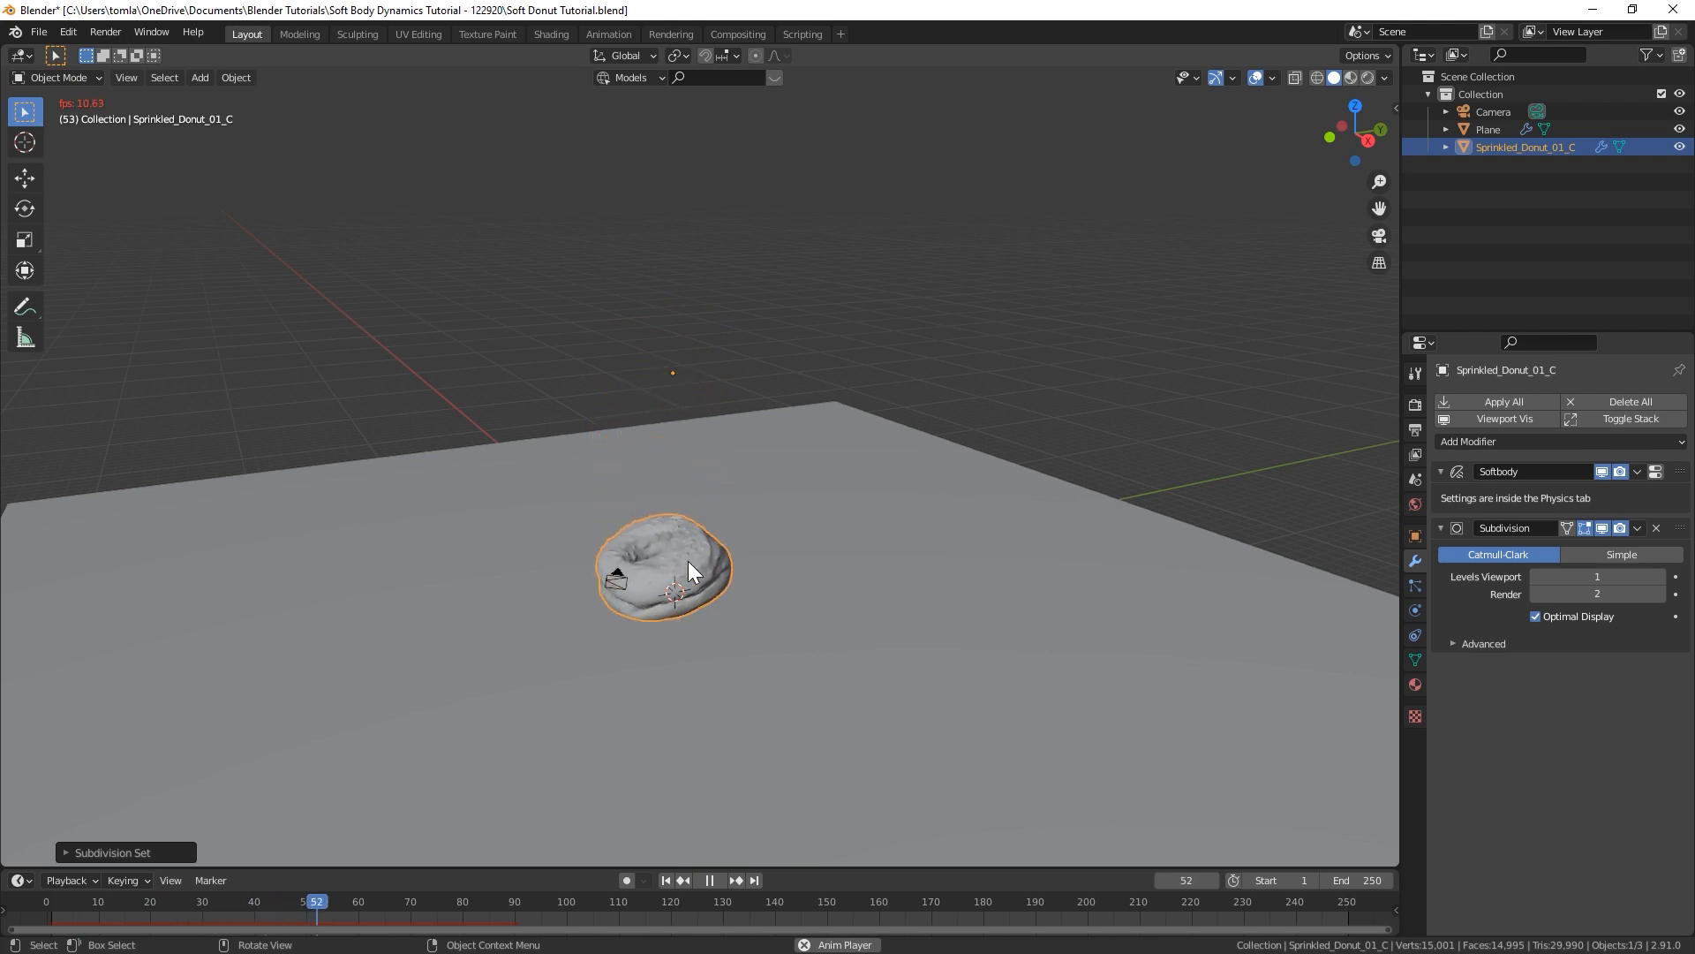
Stop the playback, examine the smoothed donut's deformation up close and return to the first frame.
{"action": "key", "text": "space"}
{"action": "middle_click_drag", "start_coordinate": [686, 563], "coordinate": [660, 614]}
{"action": "scroll", "coordinate": [660, 614], "scroll_direction": "up", "scroll_amount": 3}
{"action": "scroll", "coordinate": [659, 614], "scroll_direction": "down", "scroll_amount": 1}
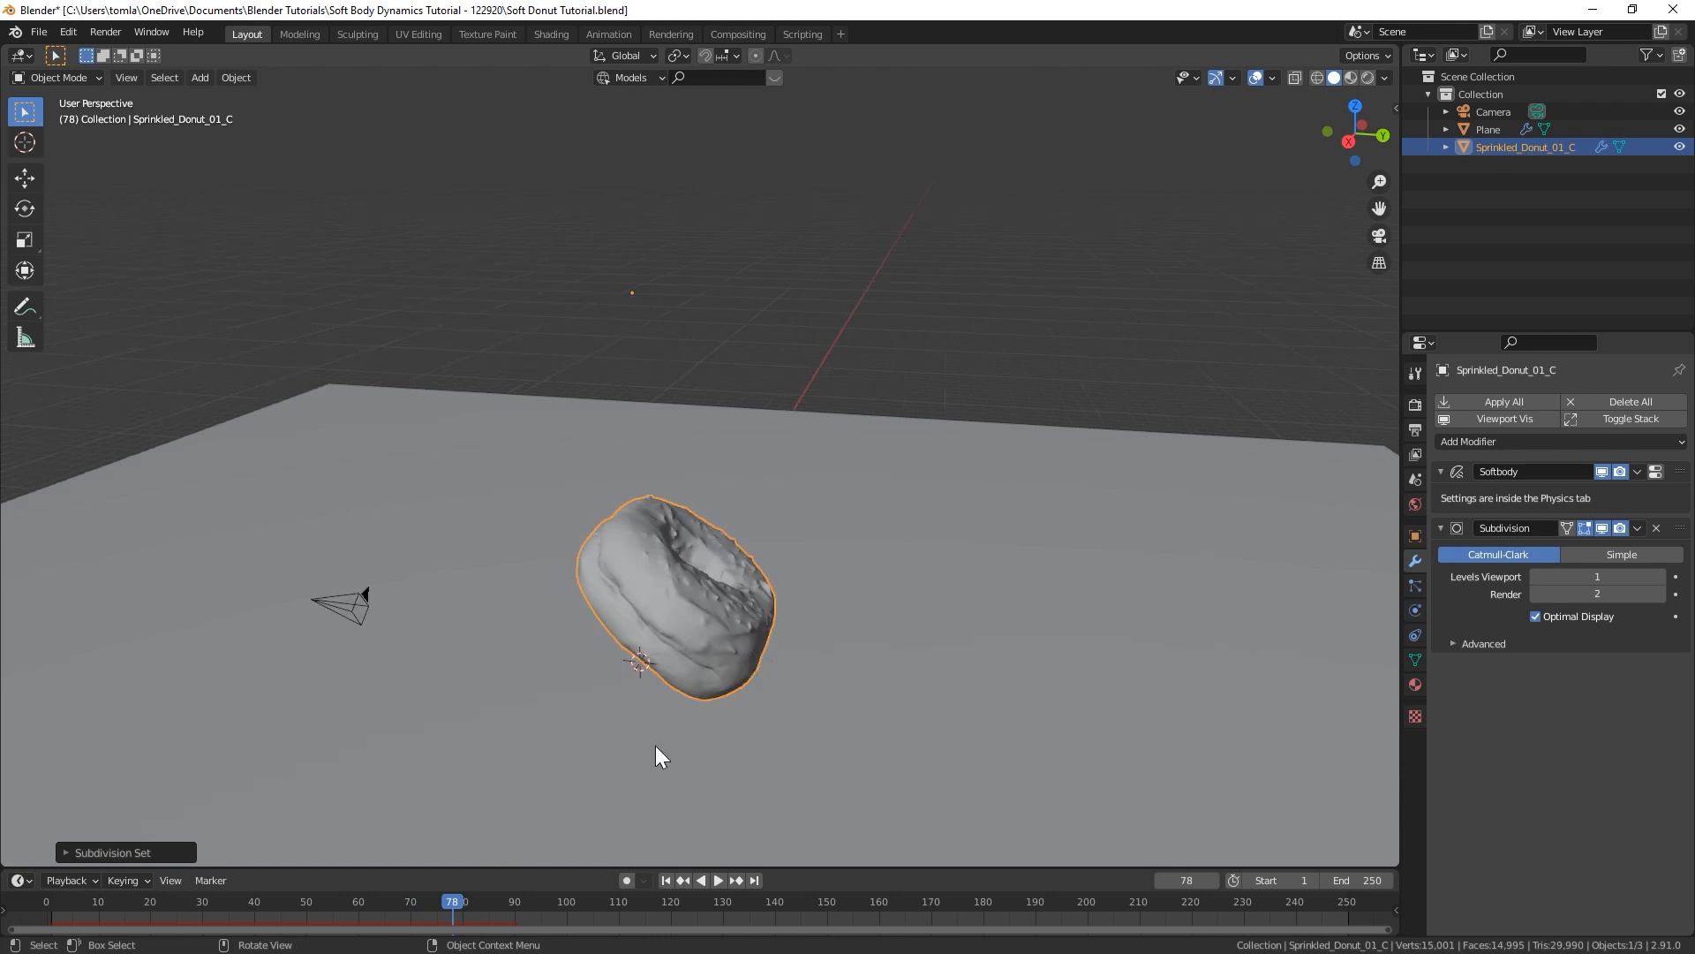
{"action": "left_click", "coordinate": [663, 880]}
{"action": "middle_click_drag", "start_coordinate": [462, 416], "coordinate": [595, 441]}
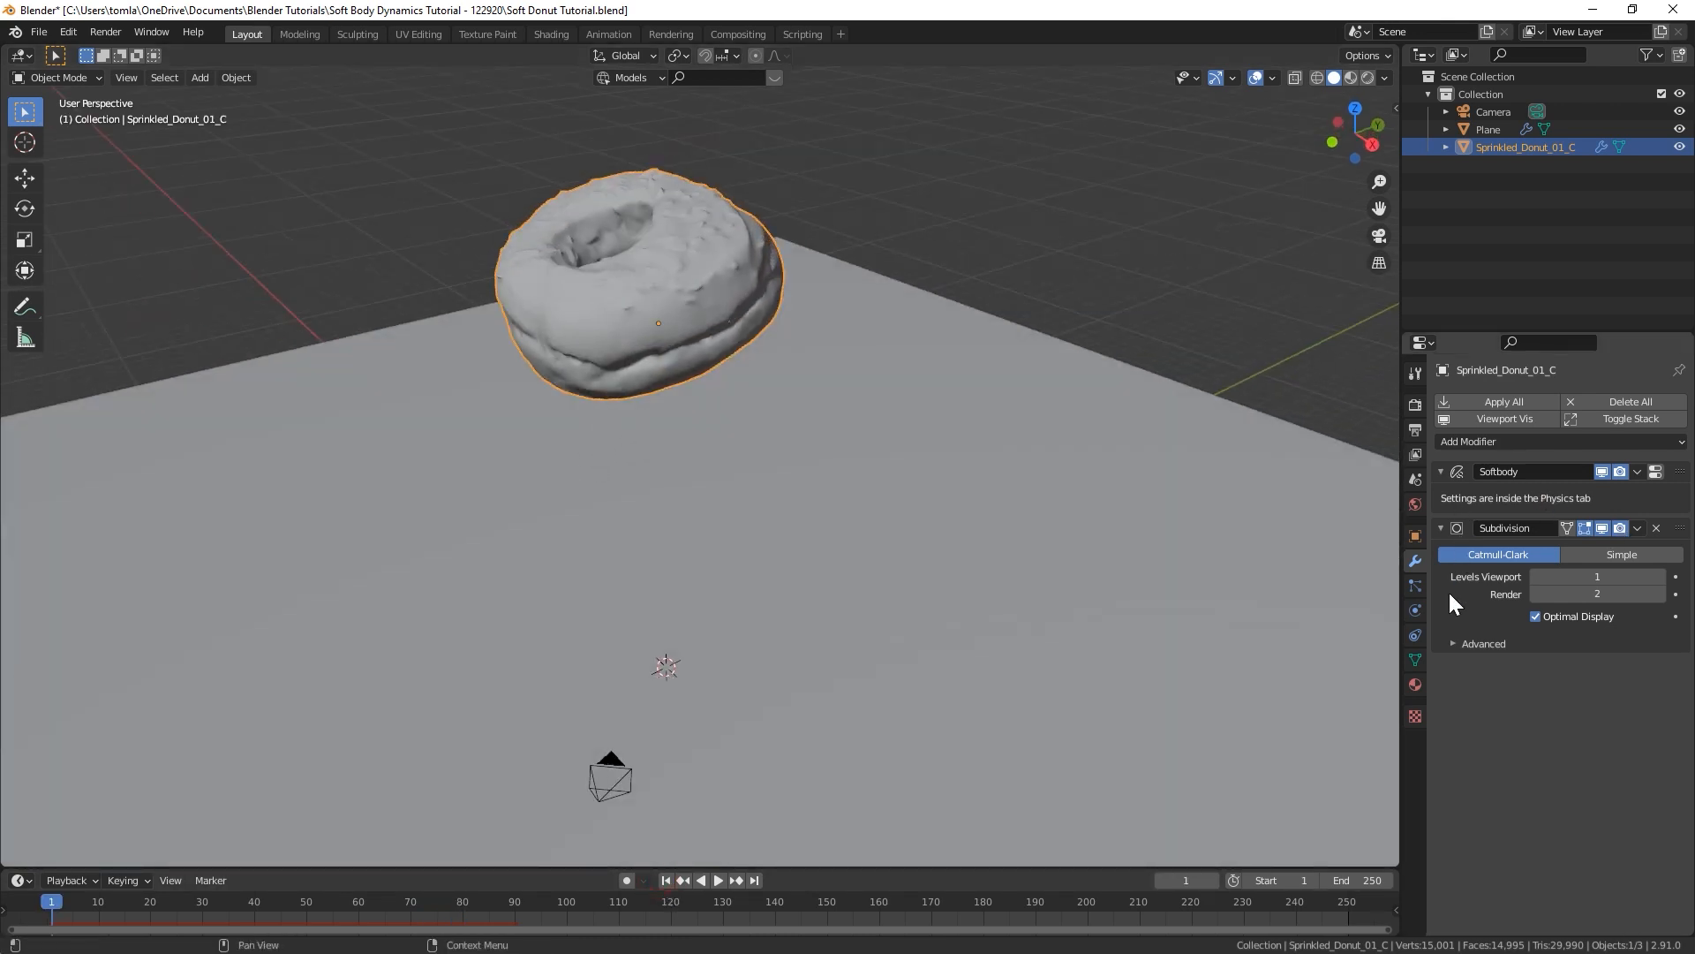
Delete all bakes and set the donut's soft body stiffness Shear to 0.55.
{"action": "left_click", "coordinate": [1416, 611]}
{"action": "scroll", "coordinate": [1530, 708], "scroll_direction": "down", "scroll_amount": 6}
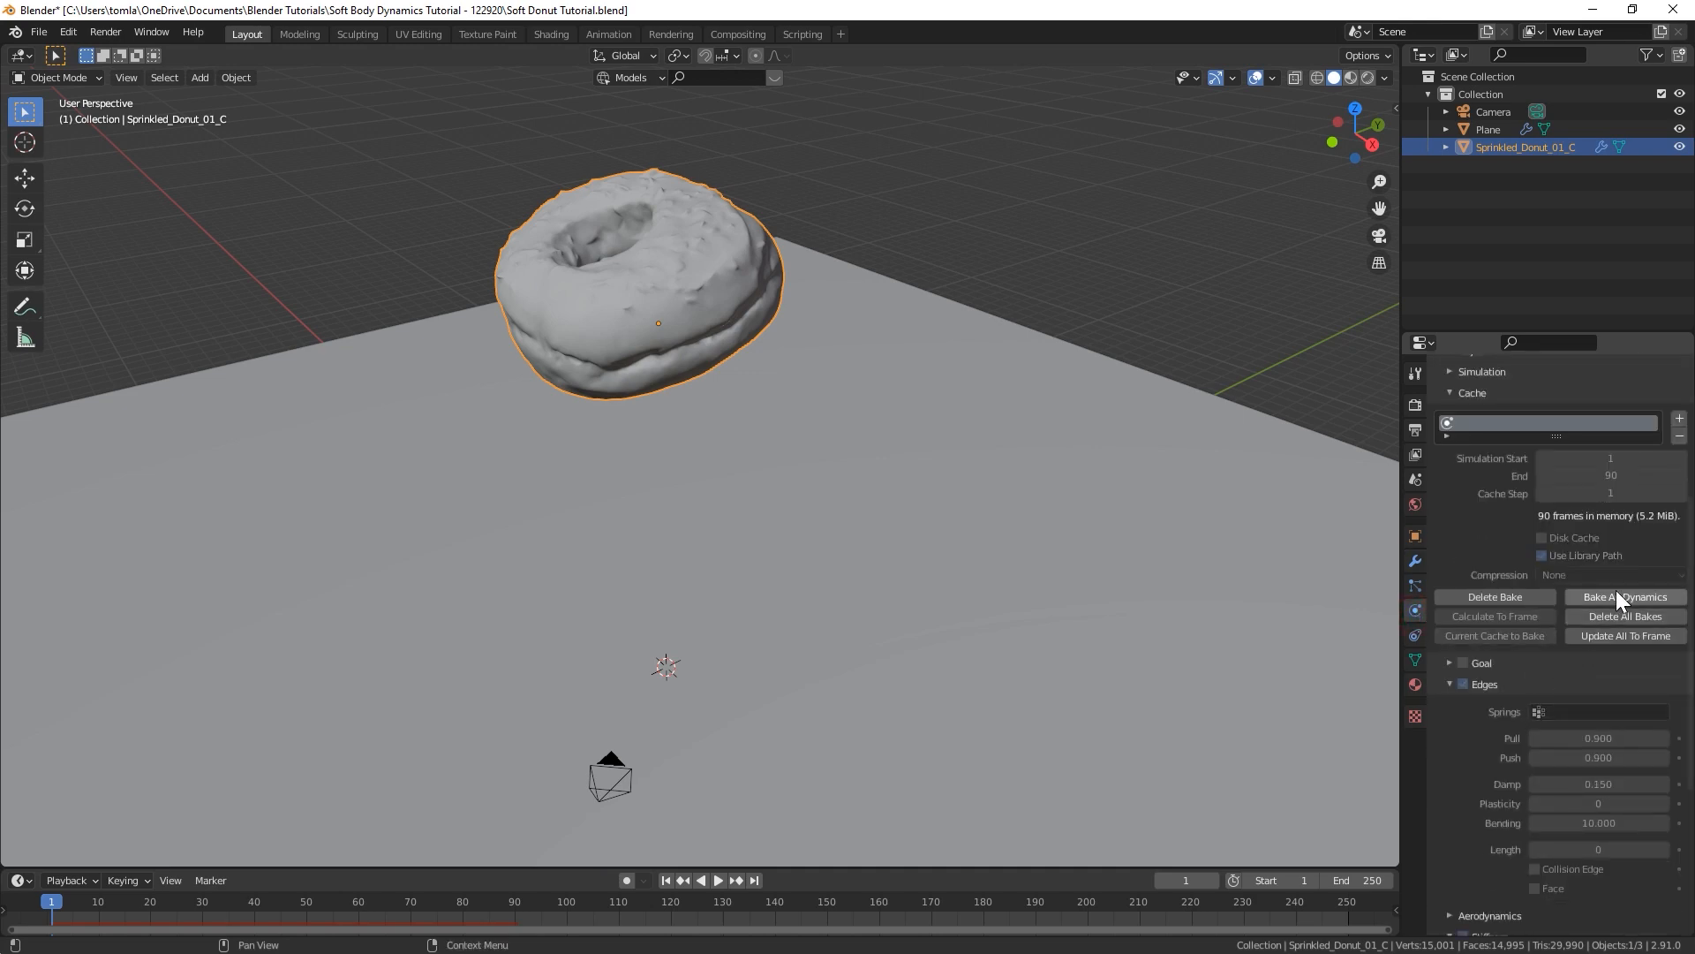
{"action": "left_click", "coordinate": [1626, 616]}
{"action": "scroll", "coordinate": [1598, 615], "scroll_direction": "down", "scroll_amount": 3}
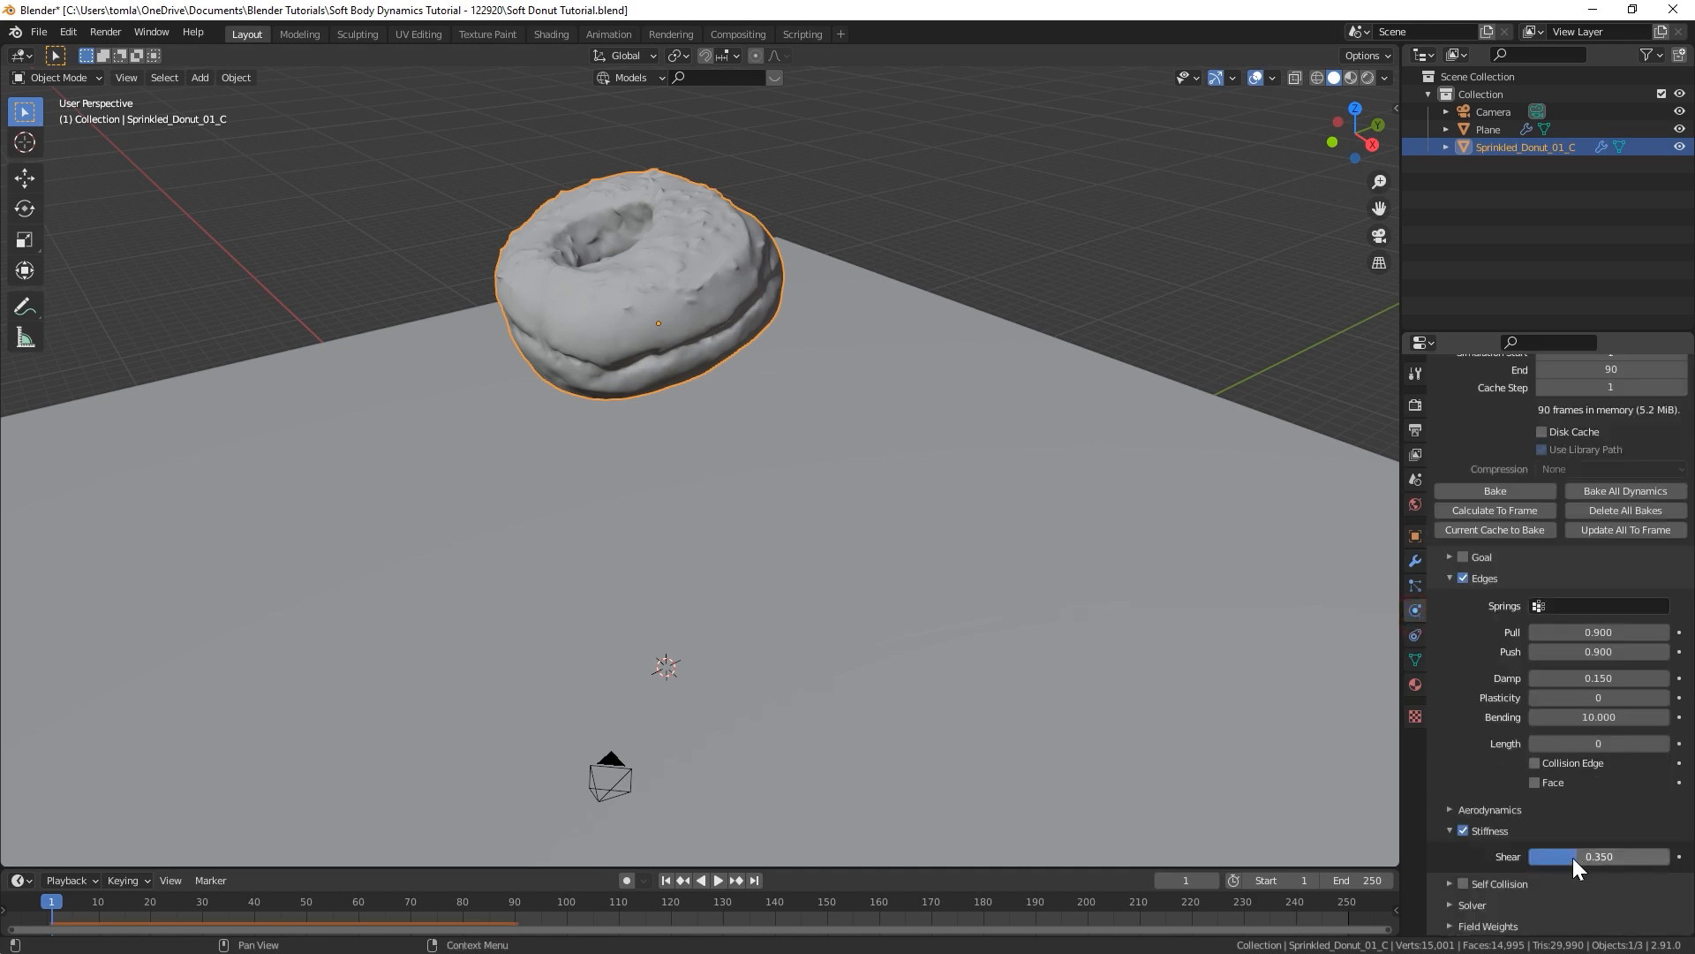
{"action": "left_click", "coordinate": [1587, 854]}
{"action": "type", "text": ".55"}
{"action": "key", "text": "Return"}
Bake all dynamics again with the stiffer donut and save the file.
{"action": "scroll", "coordinate": [1585, 852], "scroll_direction": "up", "scroll_amount": 8}
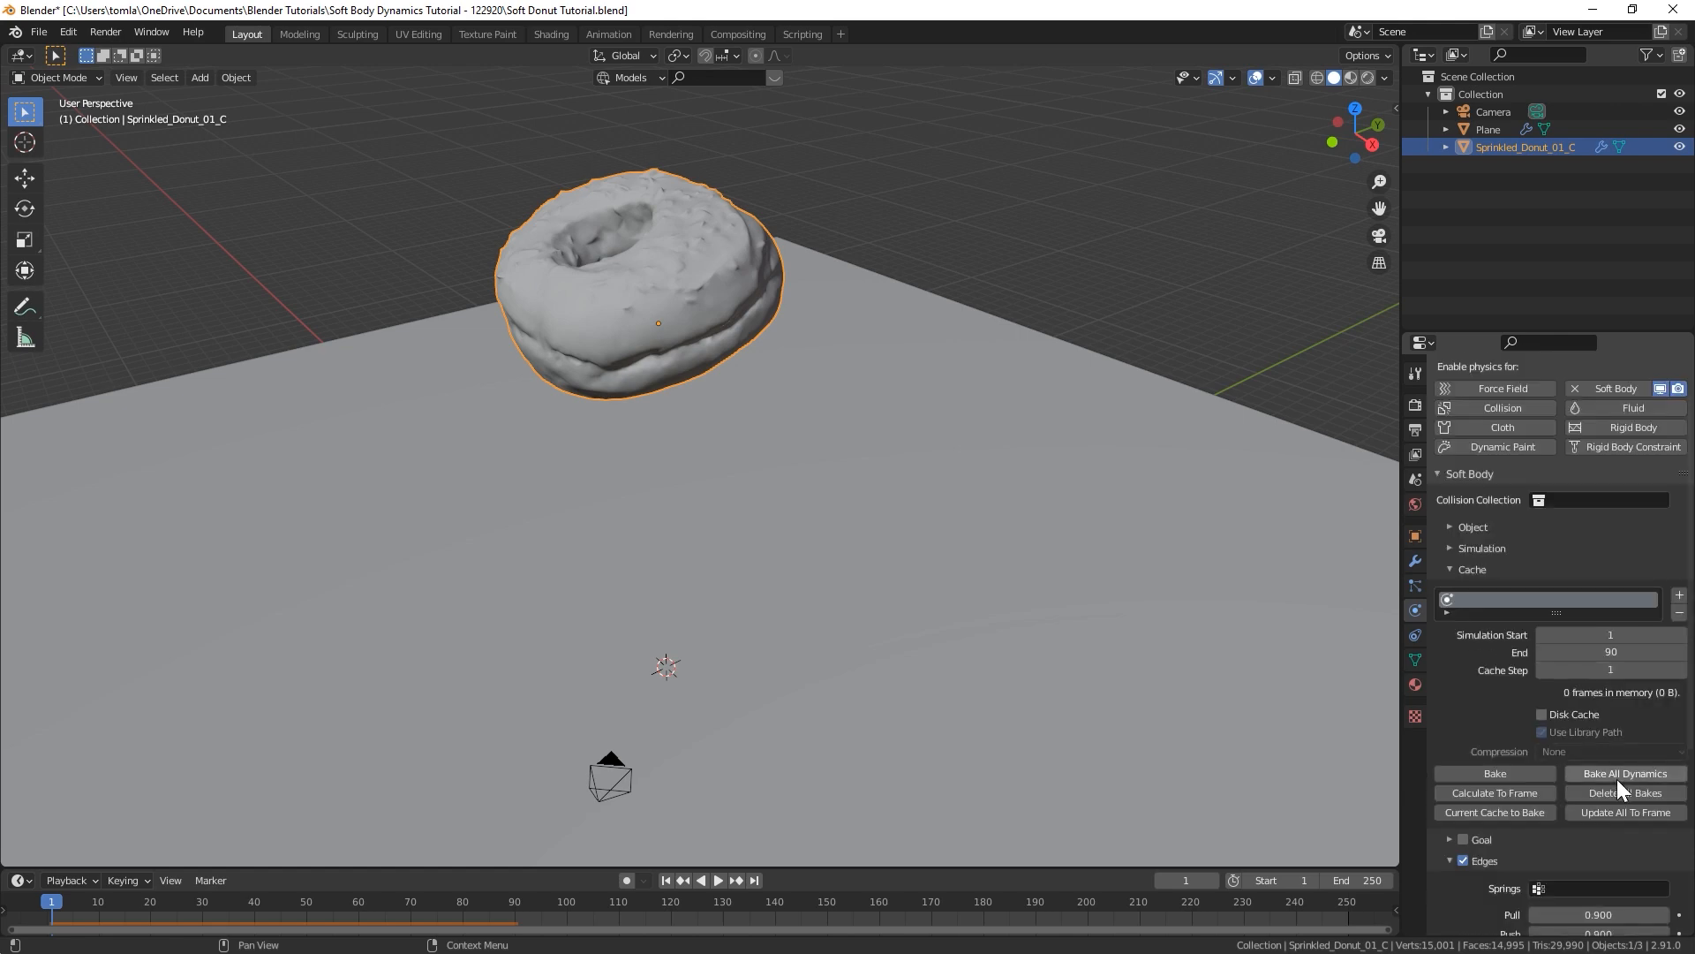
{"action": "left_click", "coordinate": [1617, 777]}
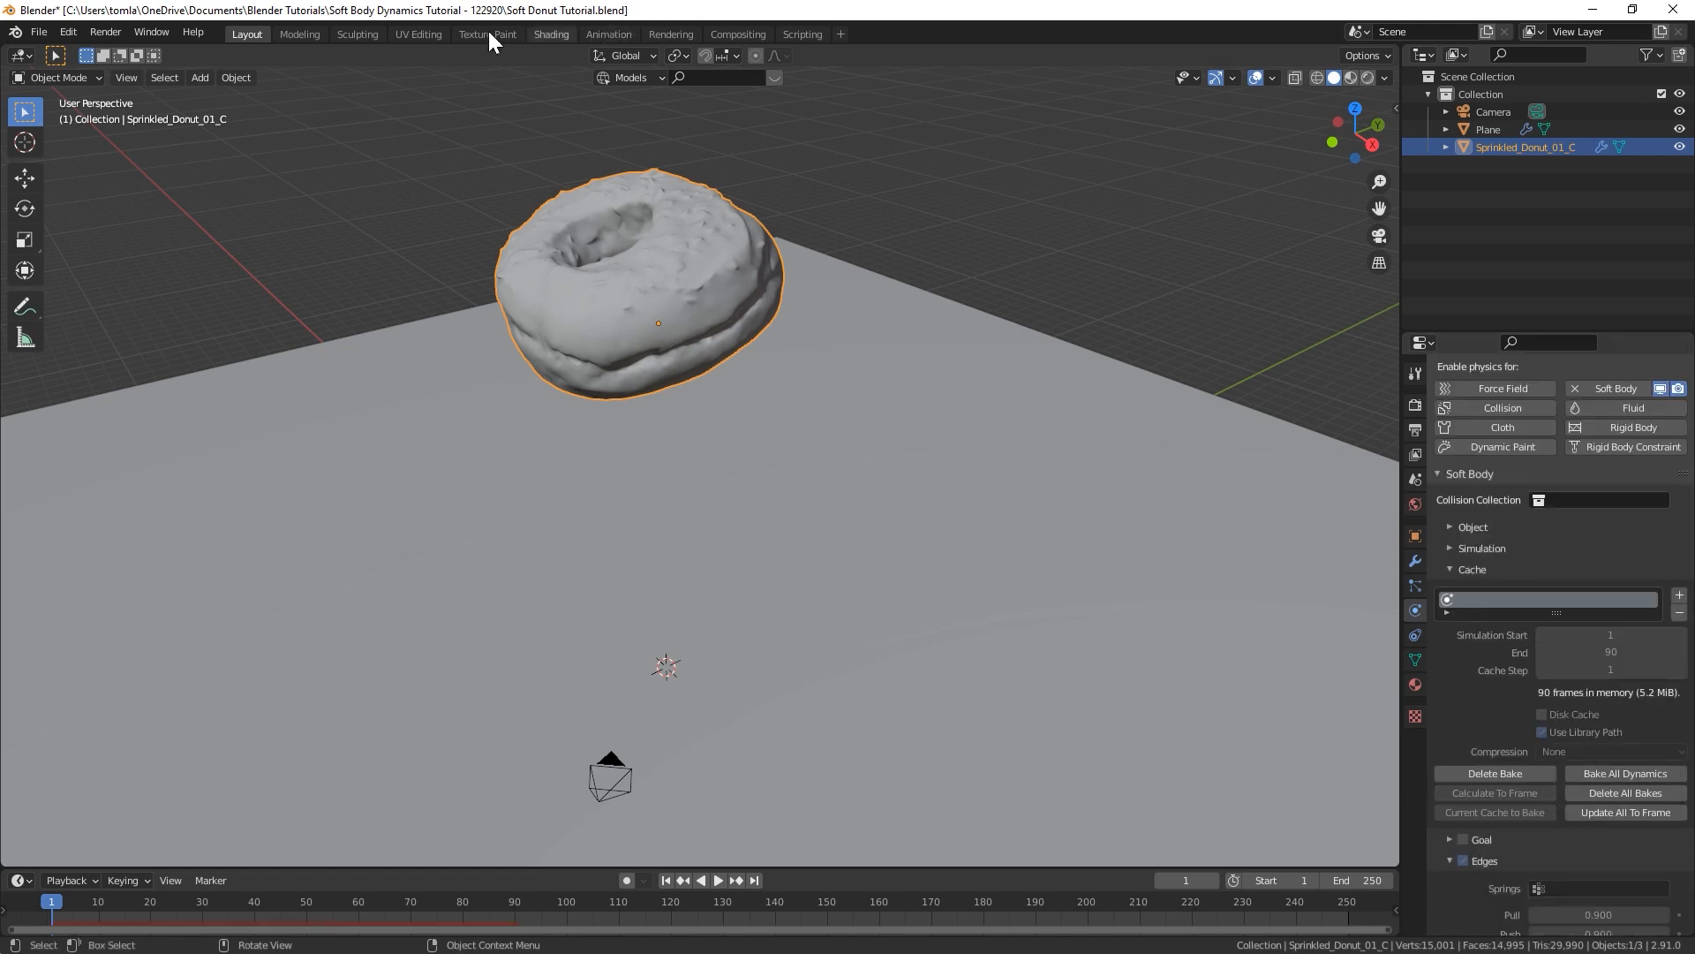
{"action": "key", "text": "ctrl+s"}
Play the rebaked simulation, stop it to inspect the landed donut and return to the first frame.
{"action": "scroll", "coordinate": [754, 396], "scroll_direction": "down", "scroll_amount": 1}
{"action": "middle_click_drag", "start_coordinate": [754, 397], "coordinate": [839, 409]}
{"action": "scroll", "coordinate": [748, 415], "scroll_direction": "down", "scroll_amount": 3}
{"action": "key", "text": "space"}
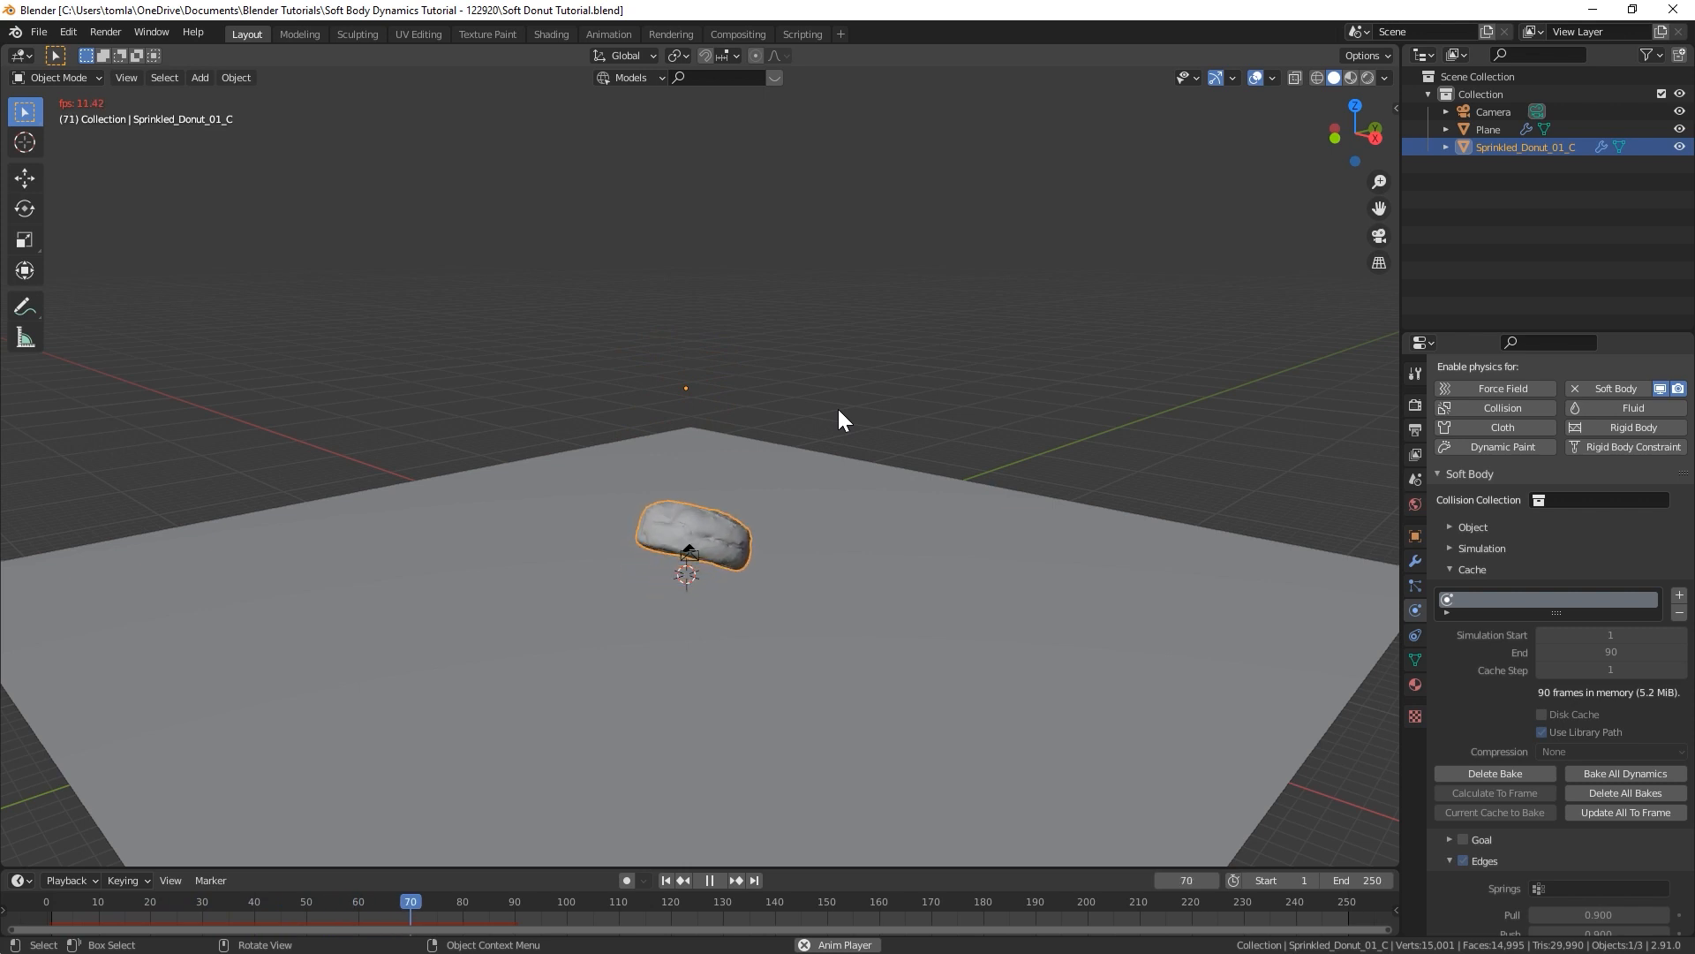
{"action": "key", "text": "space"}
{"action": "middle_click_drag", "start_coordinate": [799, 503], "coordinate": [709, 408]}
{"action": "left_click", "coordinate": [667, 880]}
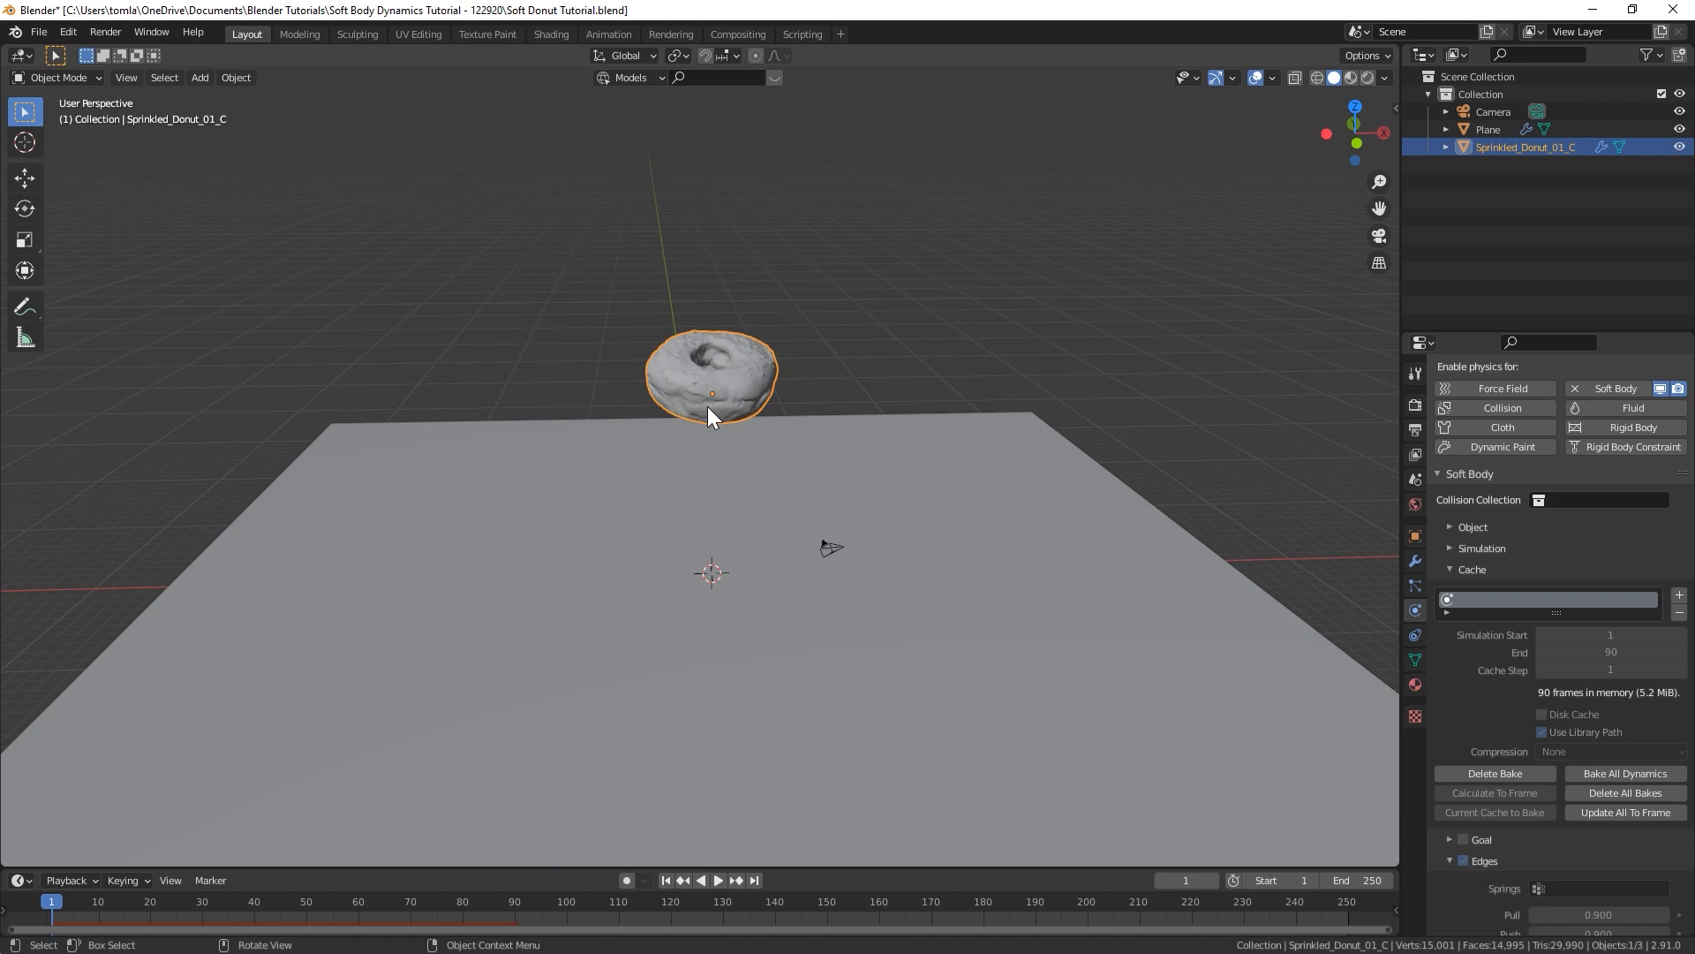
Duplicate the donut and place the copy directly above the original along the Z axis.
{"action": "scroll", "coordinate": [732, 392], "scroll_direction": "down", "scroll_amount": 3}
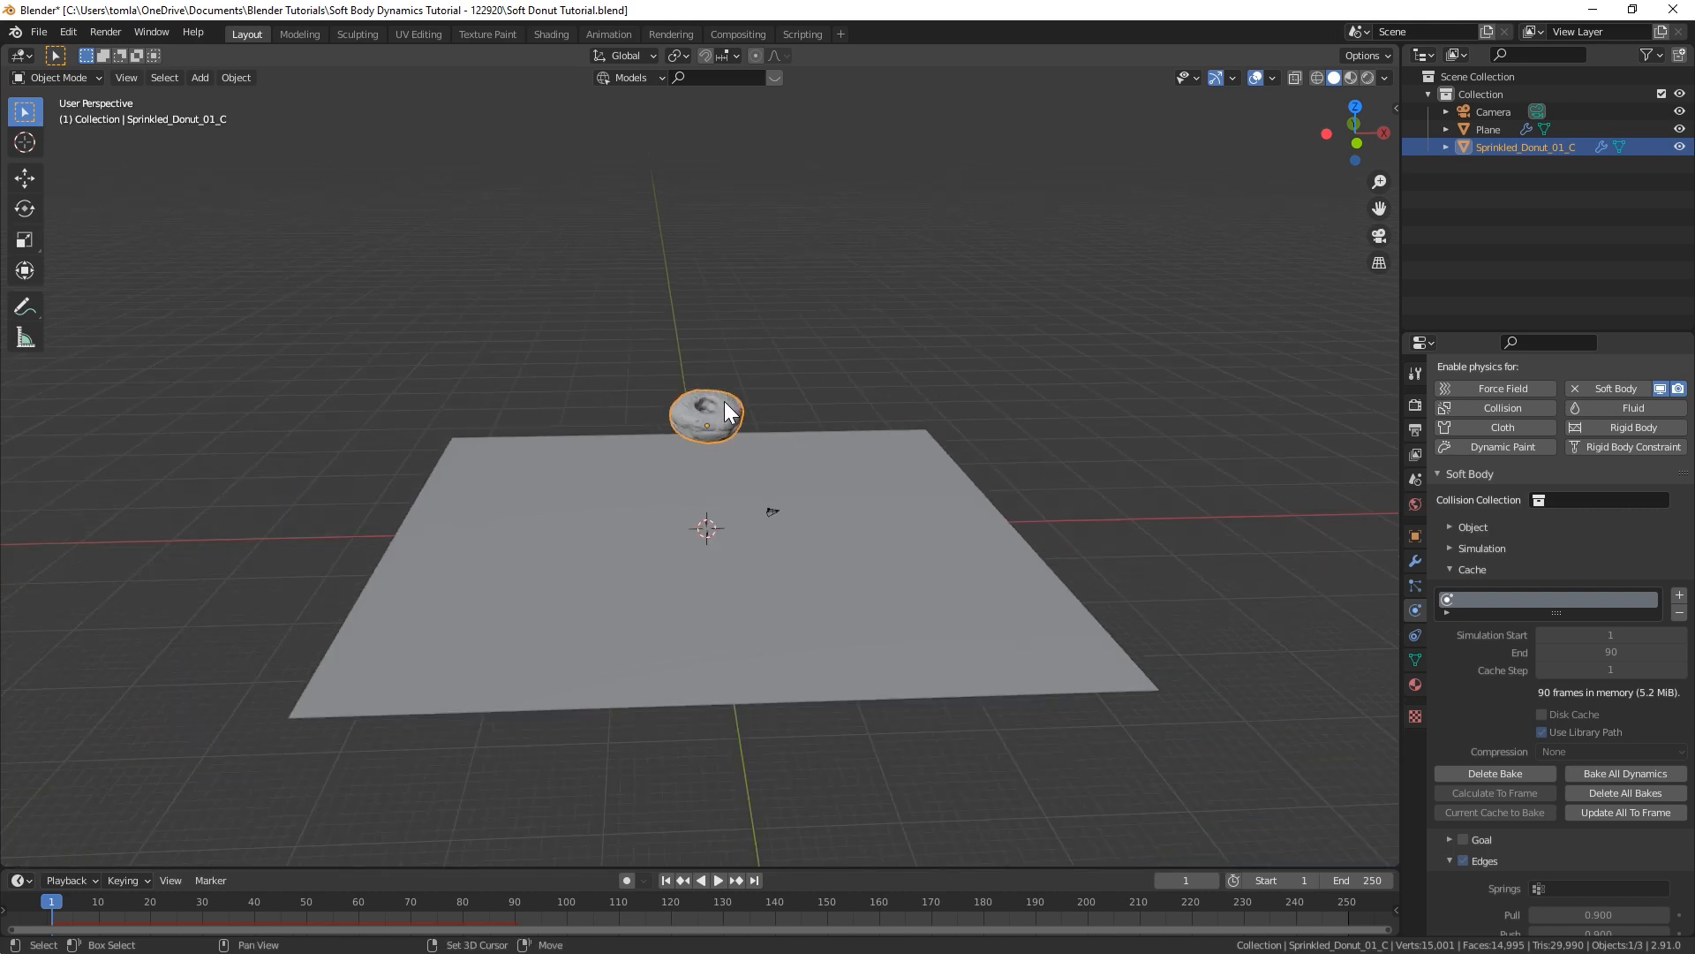
{"action": "key", "text": "shift+d"}
{"action": "key", "text": "z"}
{"action": "left_click", "coordinate": [714, 388]}
Rotate the duplicate donut in top view and offset it slightly to the side of the original.
{"action": "key", "text": "KP_7"}
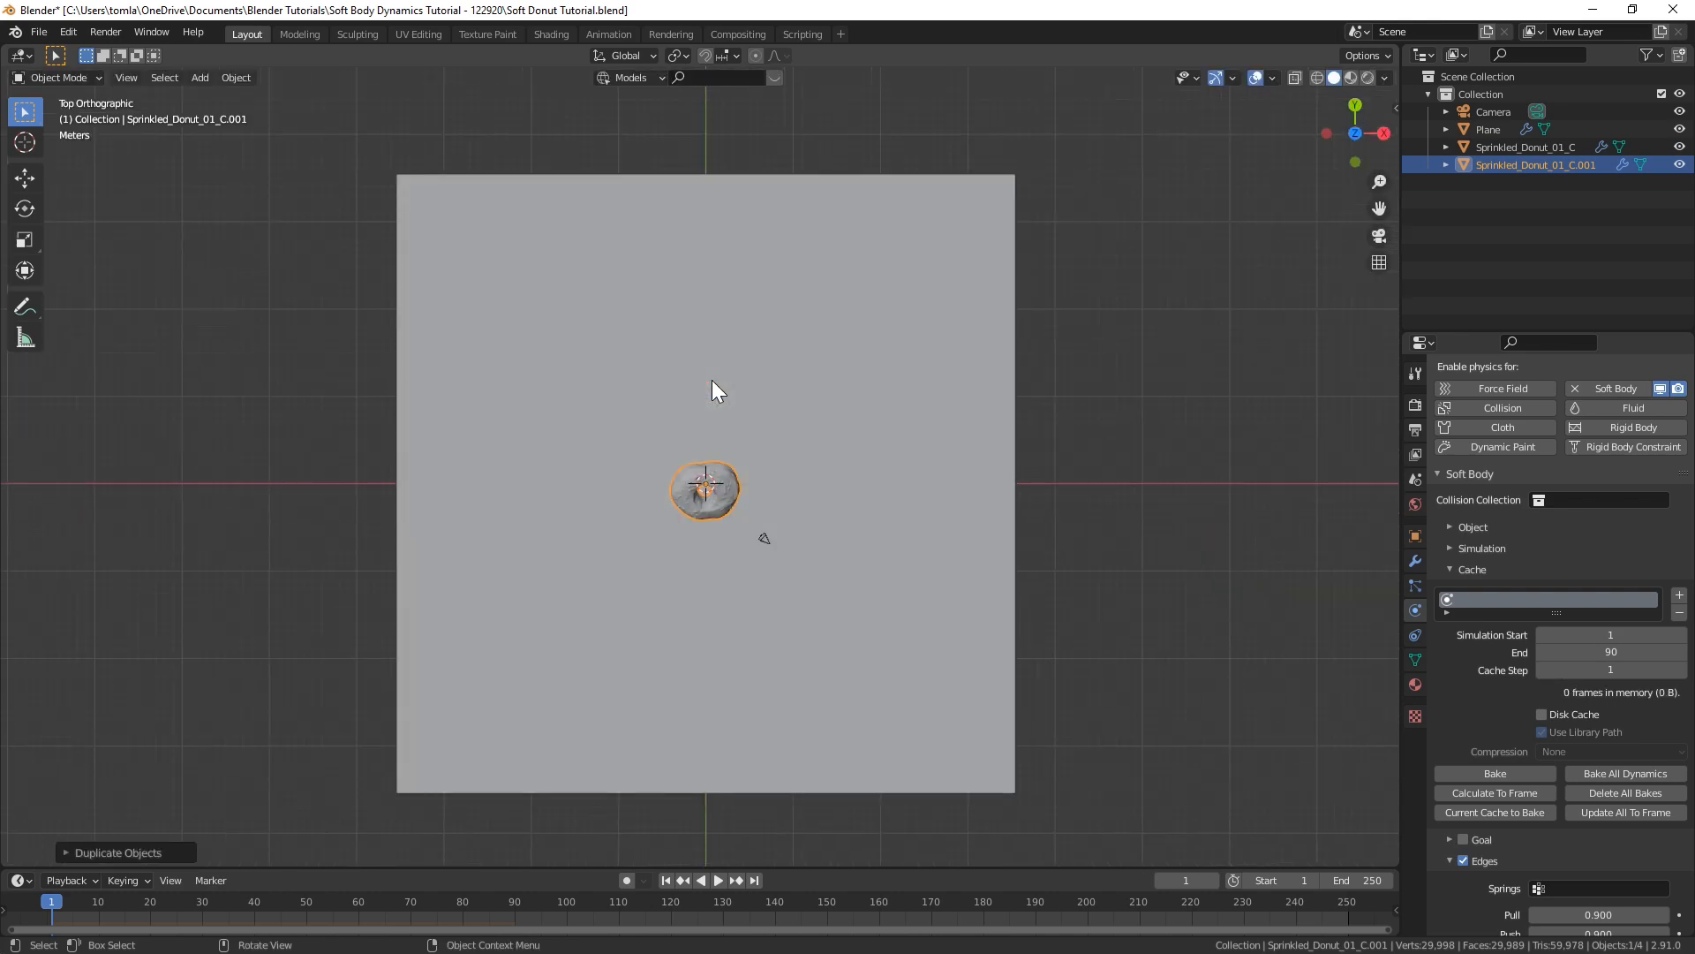
{"action": "key", "text": "r"}
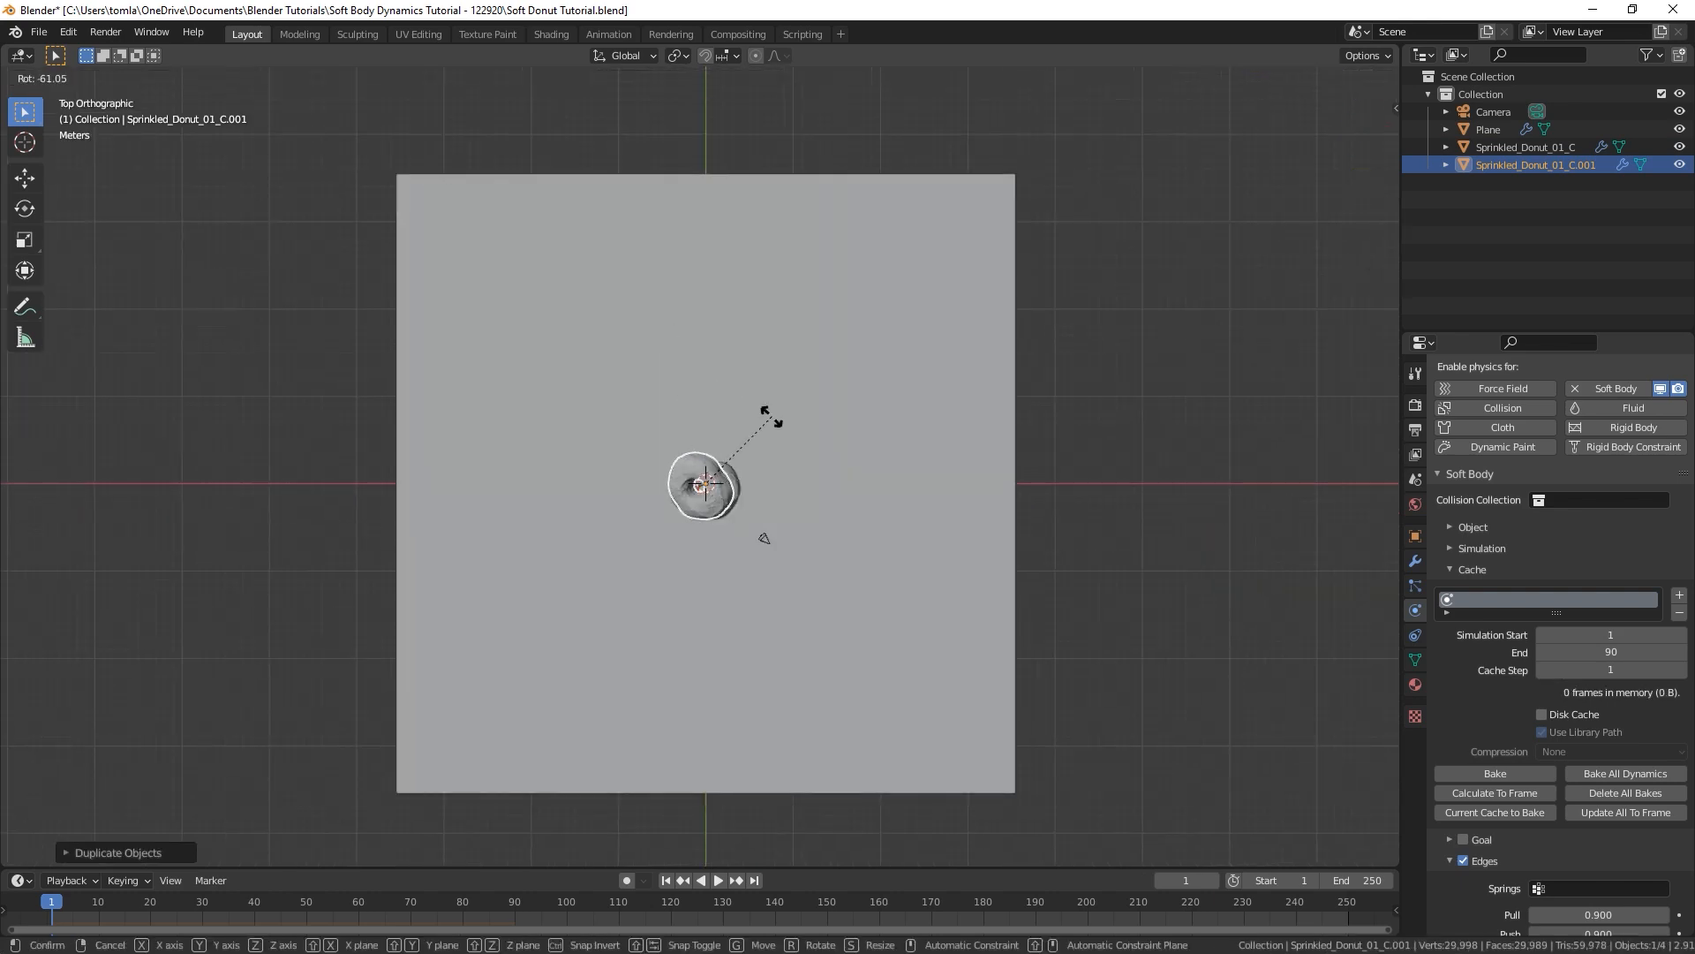
{"action": "left_click", "coordinate": [822, 459]}
{"action": "key", "text": "g"}
{"action": "left_click", "coordinate": [836, 508]}
{"action": "middle_click_drag", "start_coordinate": [778, 496], "coordinate": [689, 339]}
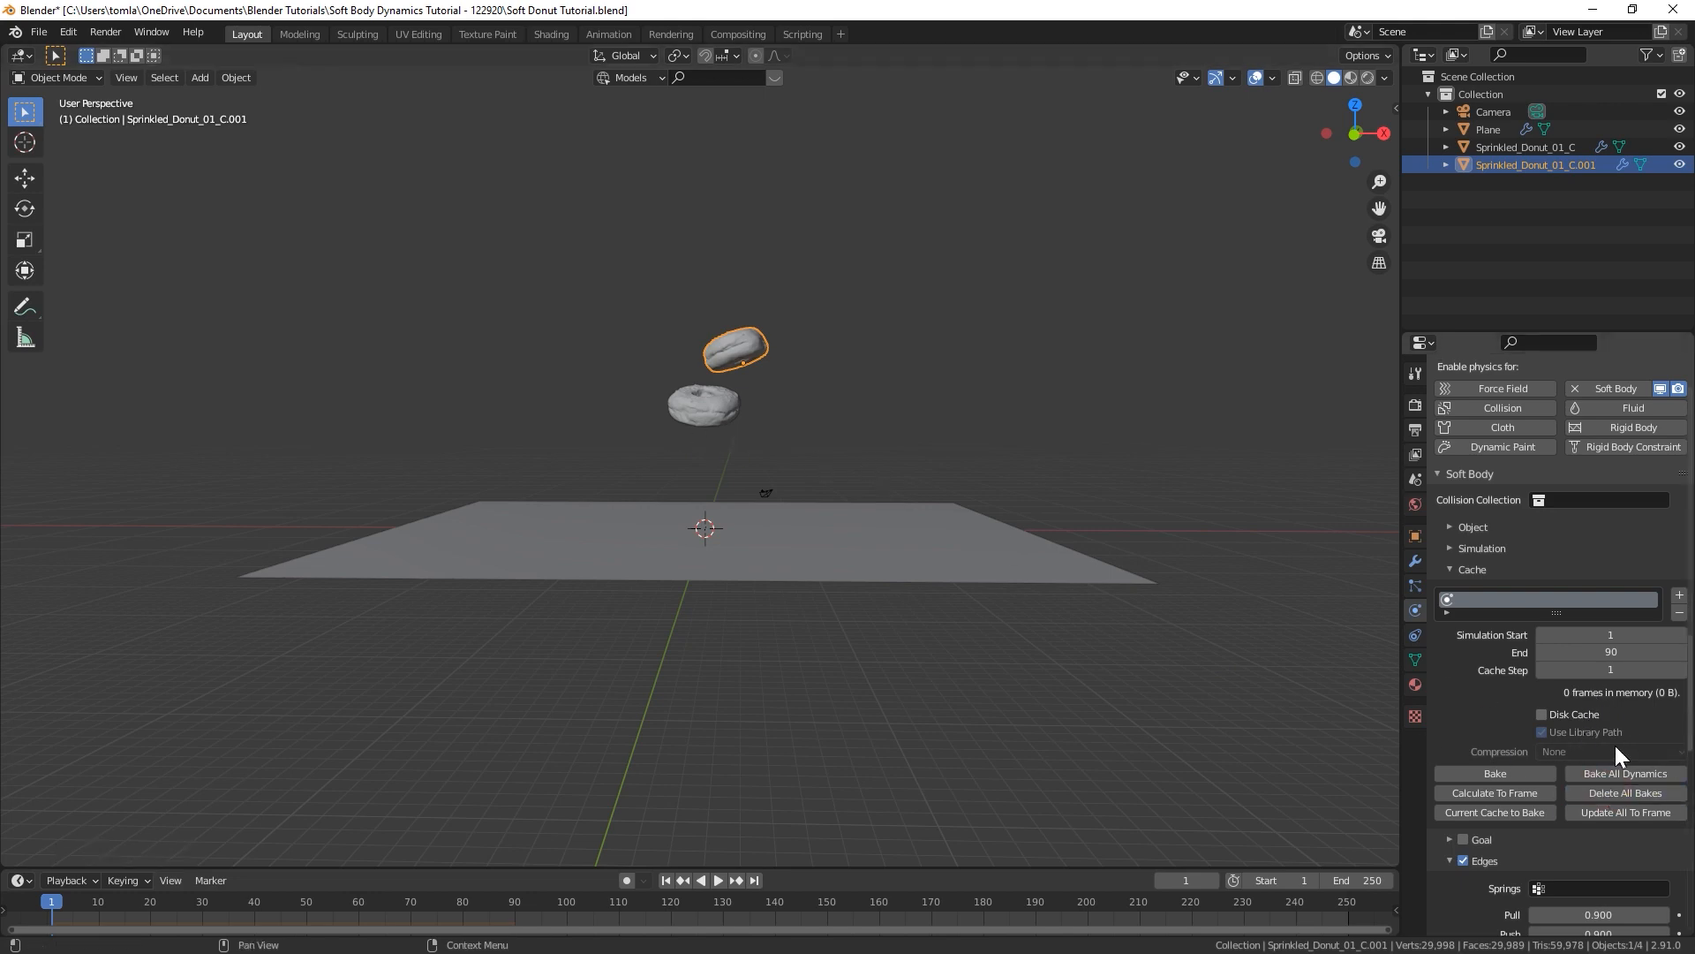
Free the original donut's bake and add Collision physics to both the lower and the upper donut.
{"action": "scroll", "coordinate": [783, 391], "scroll_direction": "up", "scroll_amount": 4}
{"action": "left_click", "coordinate": [701, 349]}
{"action": "middle_click_drag", "start_coordinate": [801, 377], "coordinate": [754, 505]}
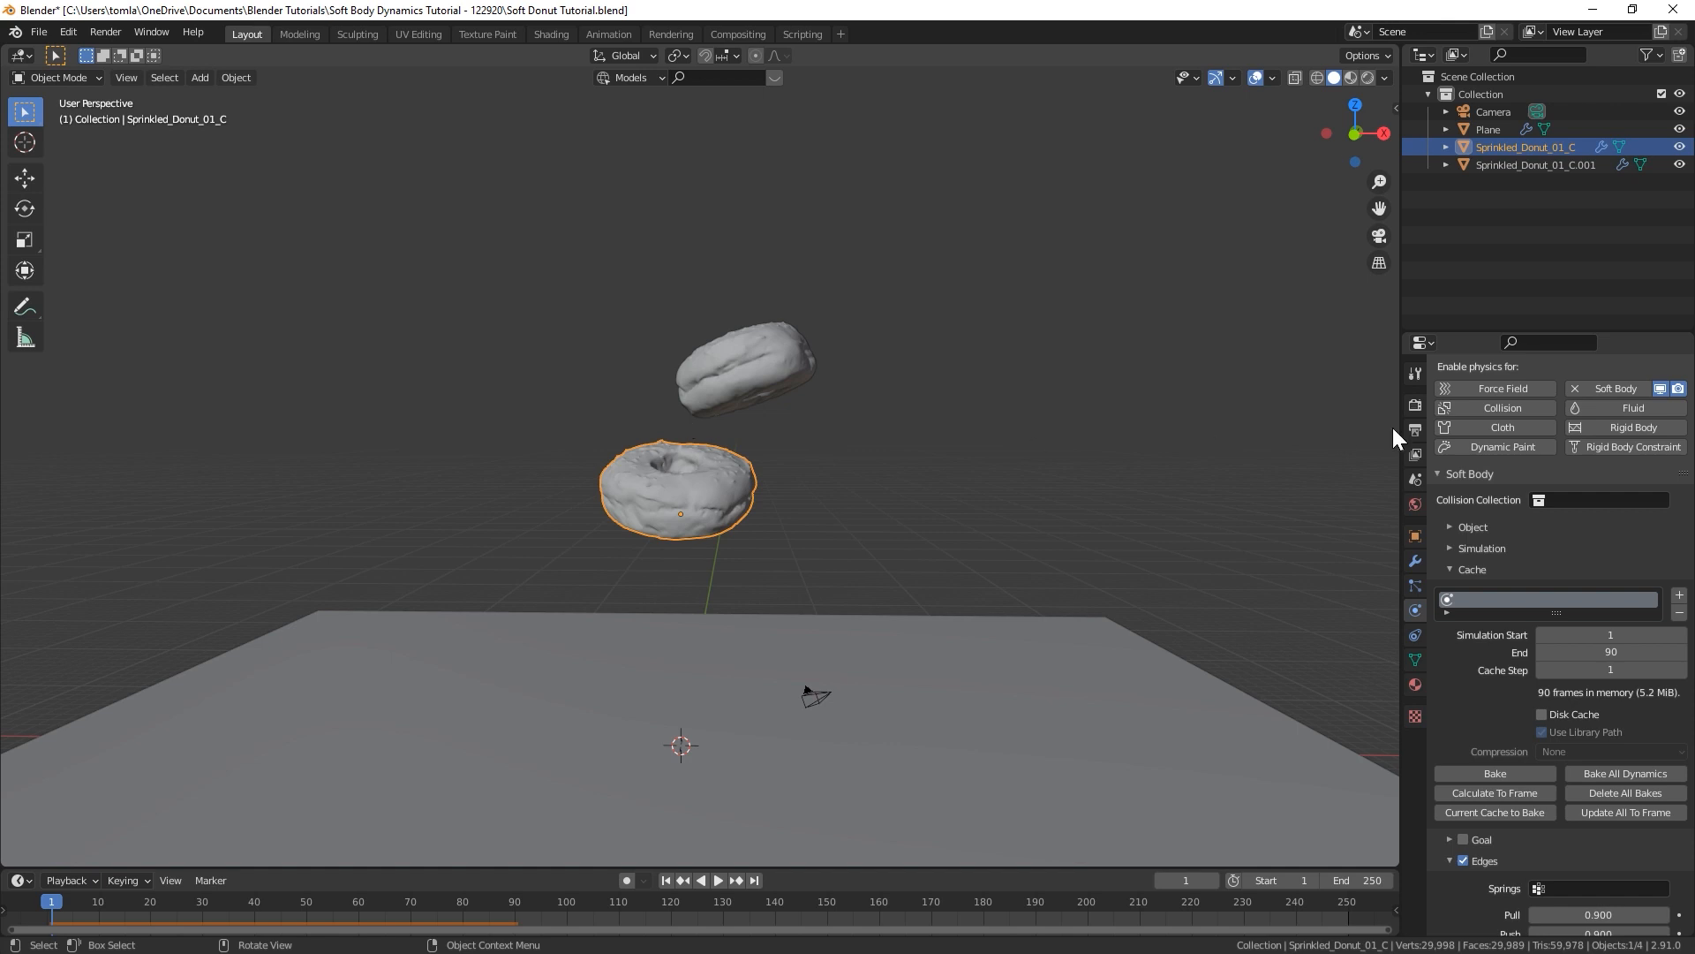
{"action": "left_click", "coordinate": [1440, 472]}
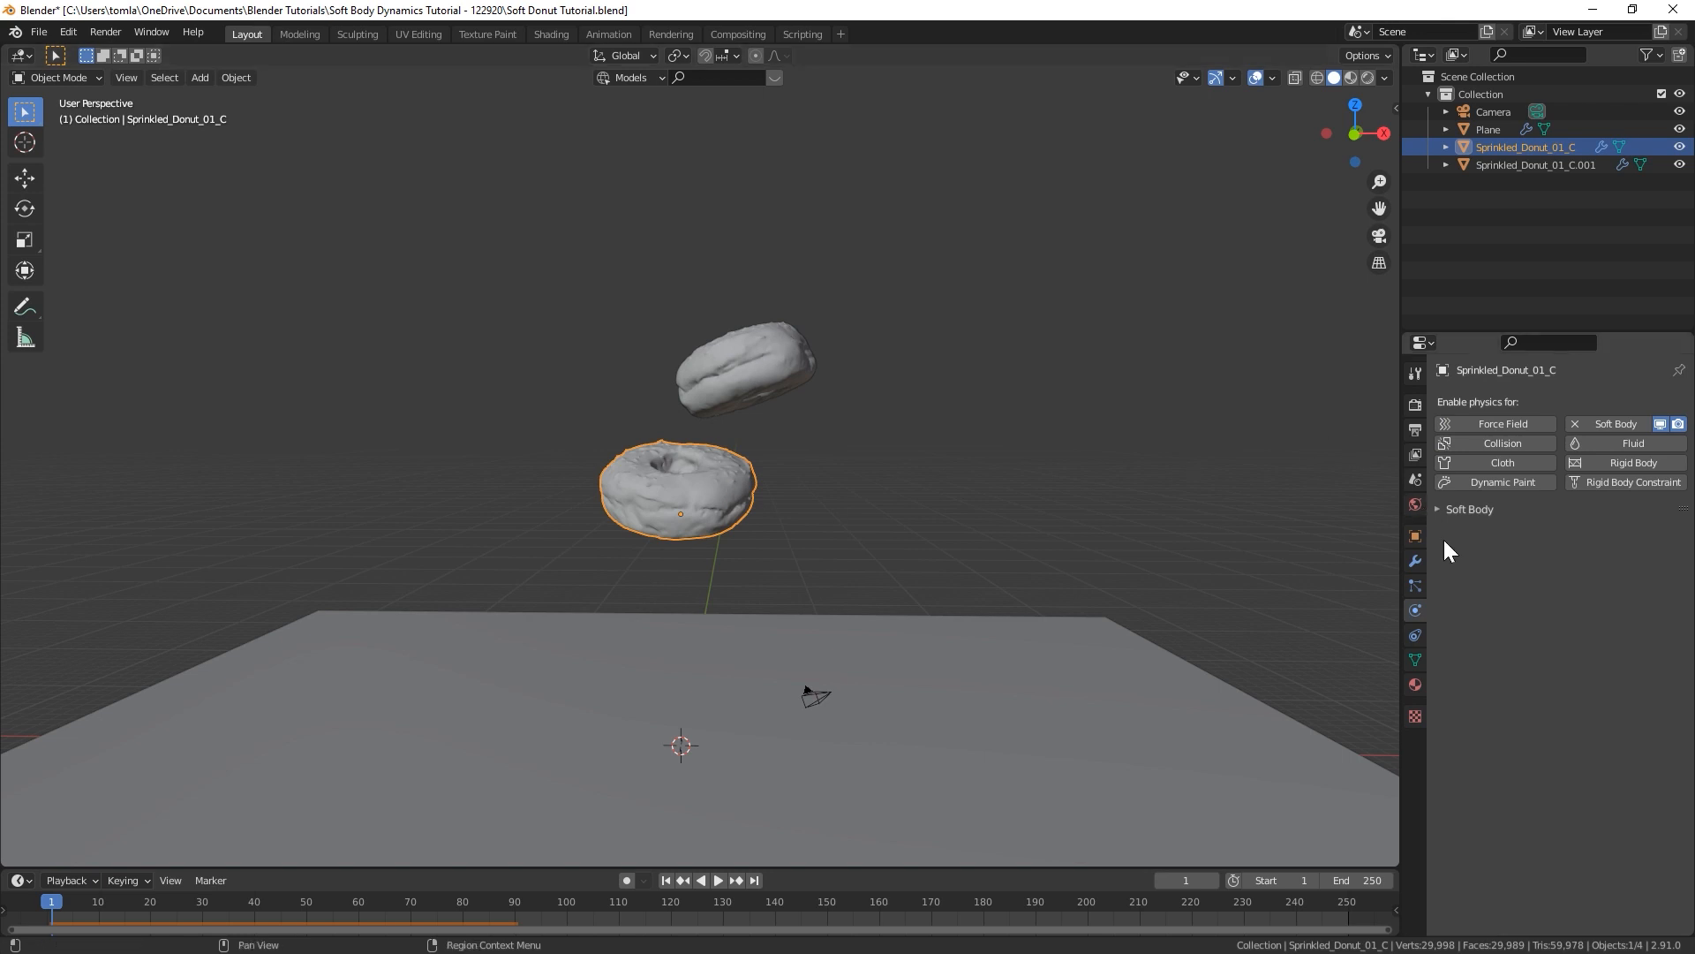
{"action": "left_click", "coordinate": [1501, 443]}
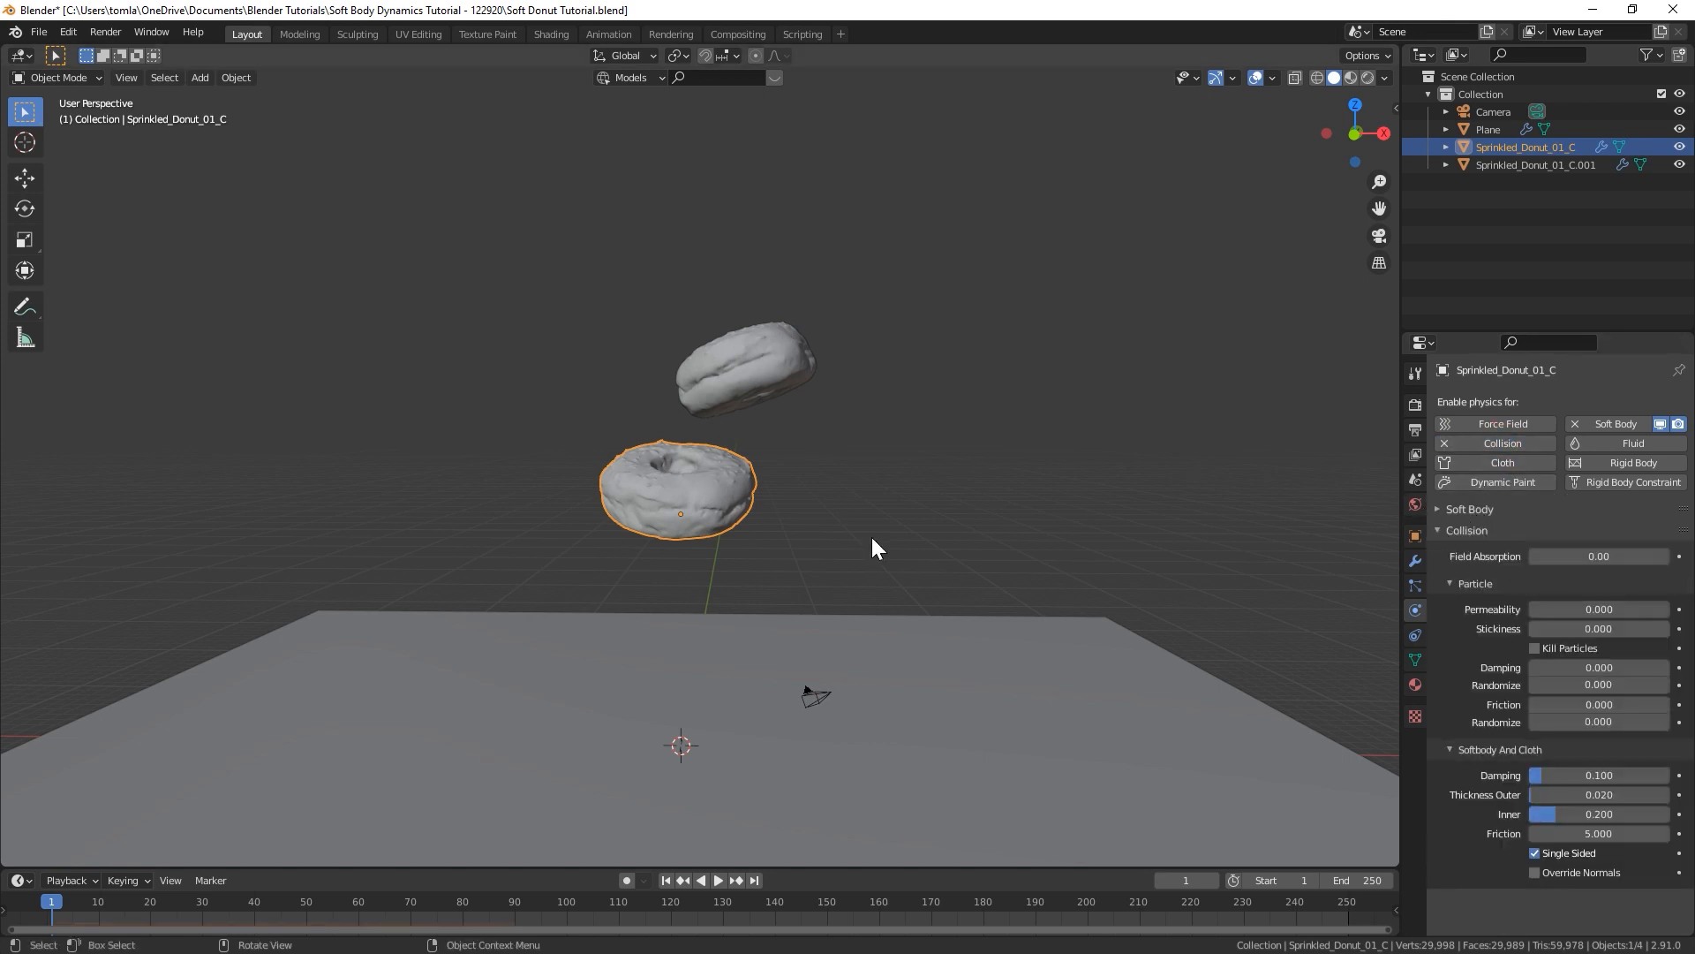
{"action": "left_click", "coordinate": [743, 378]}
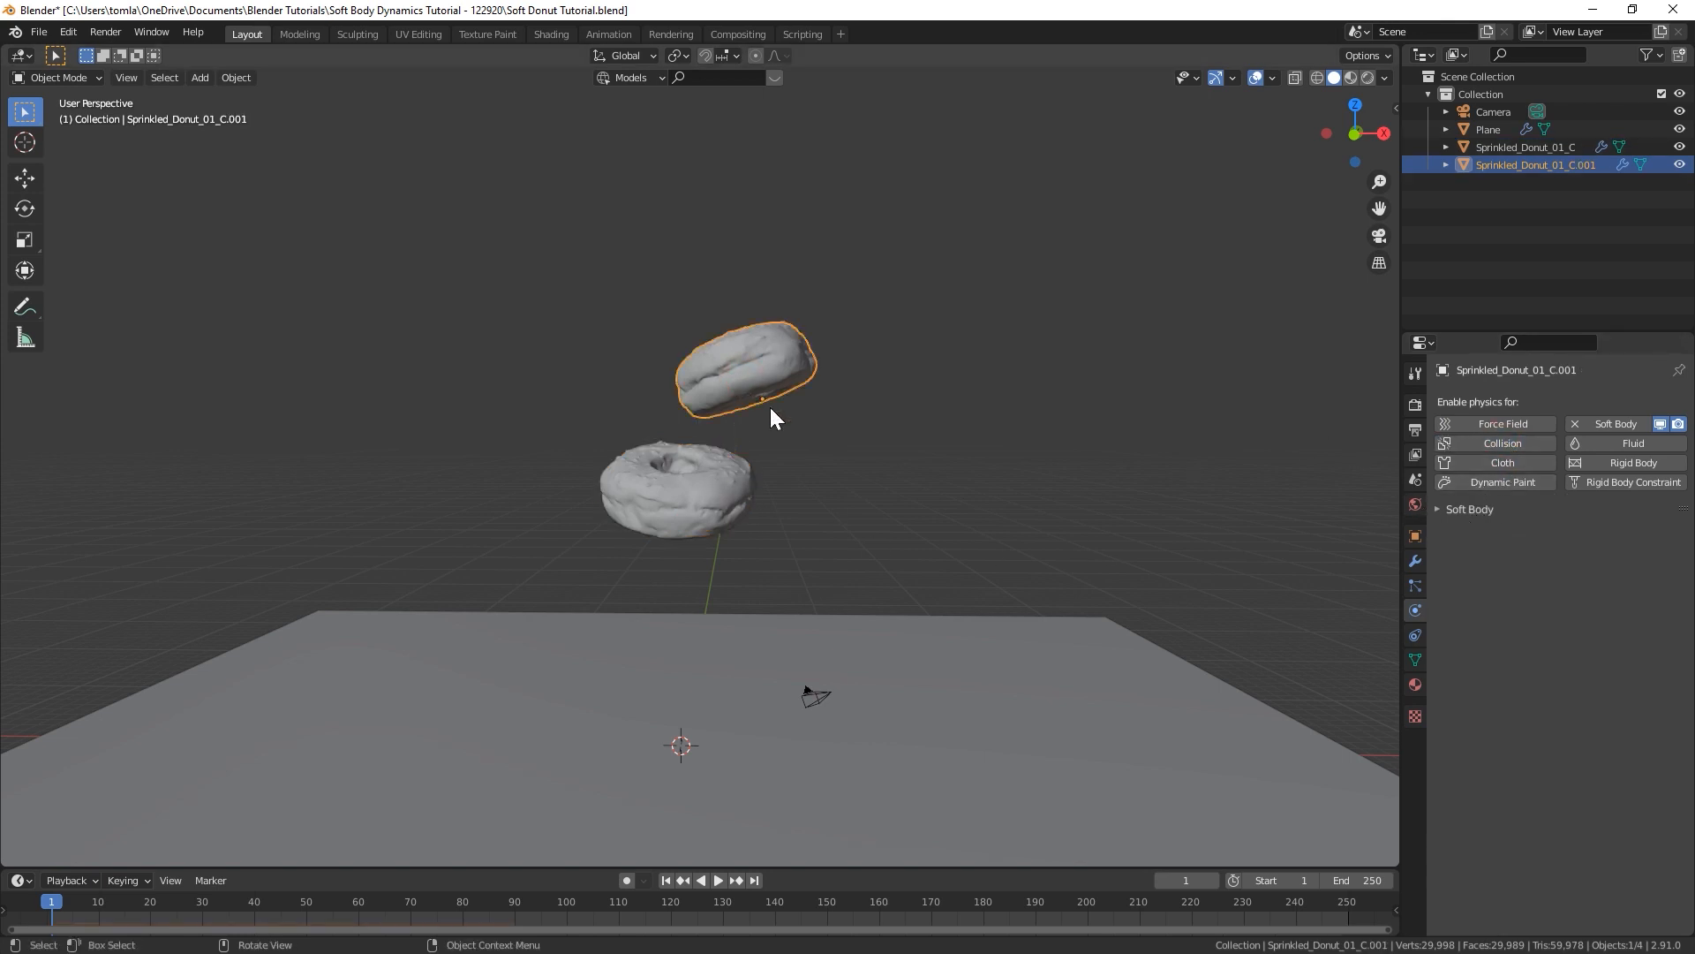
{"action": "left_click", "coordinate": [1517, 439]}
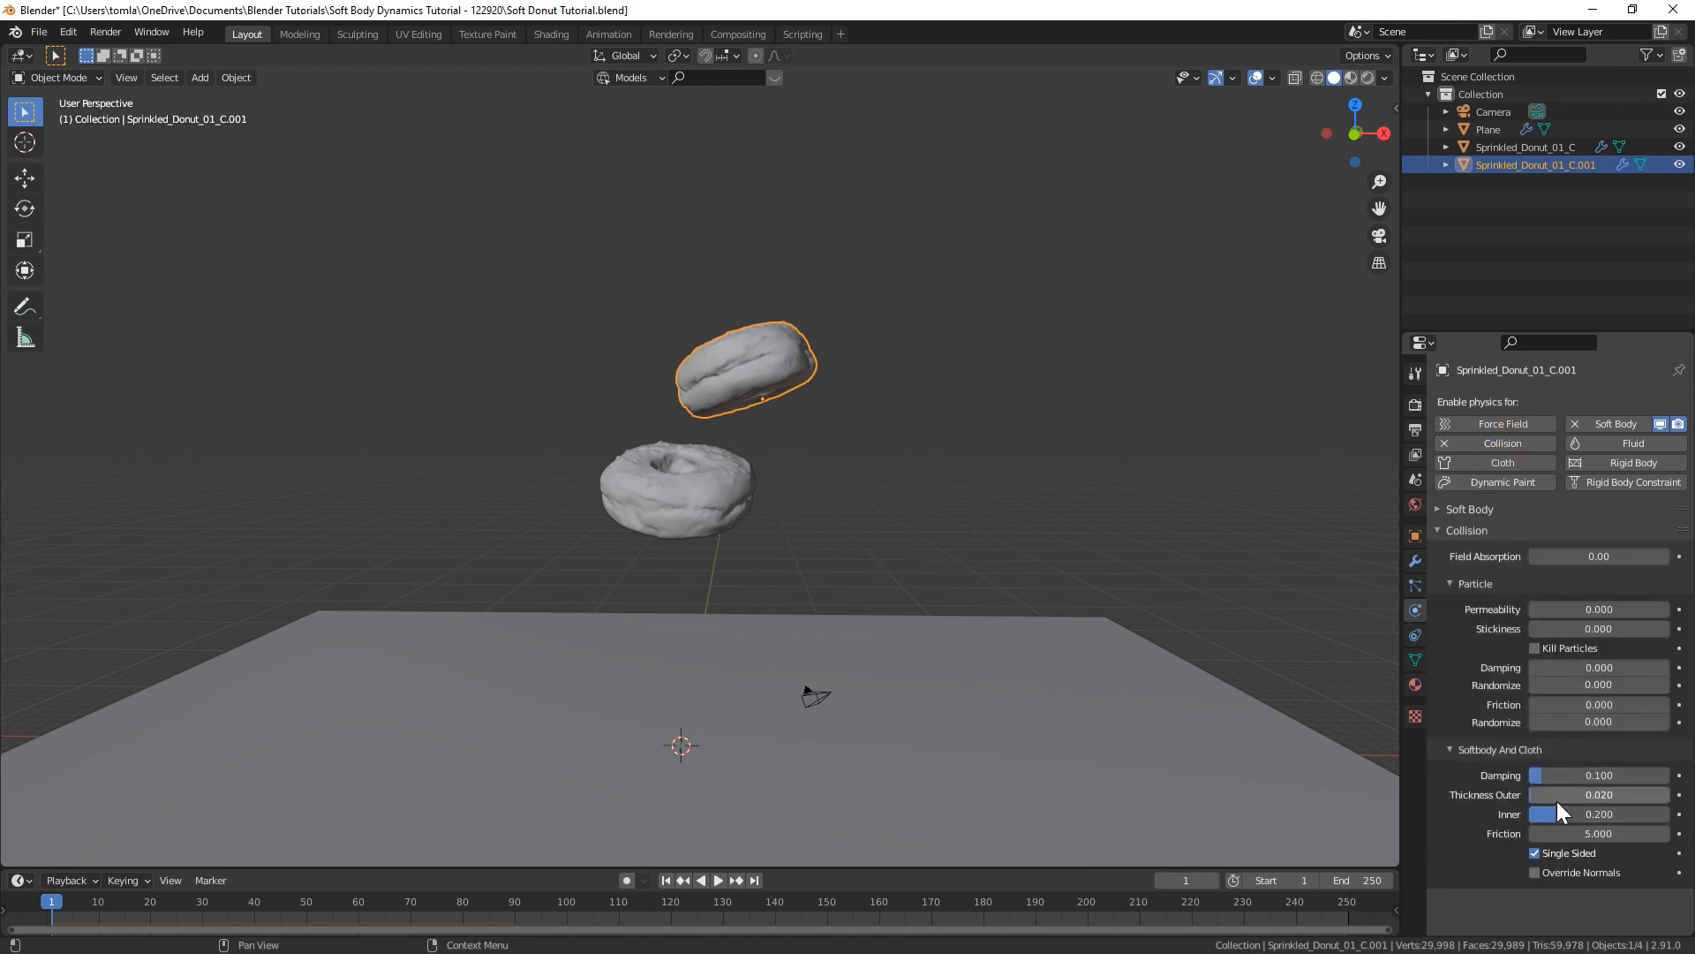
Compare the soft body cache settings of both donuts and set the lower donut's cache end frame to 90.
{"action": "left_click", "coordinate": [688, 477]}
{"action": "left_click", "coordinate": [1440, 530]}
{"action": "left_click", "coordinate": [1439, 508]}
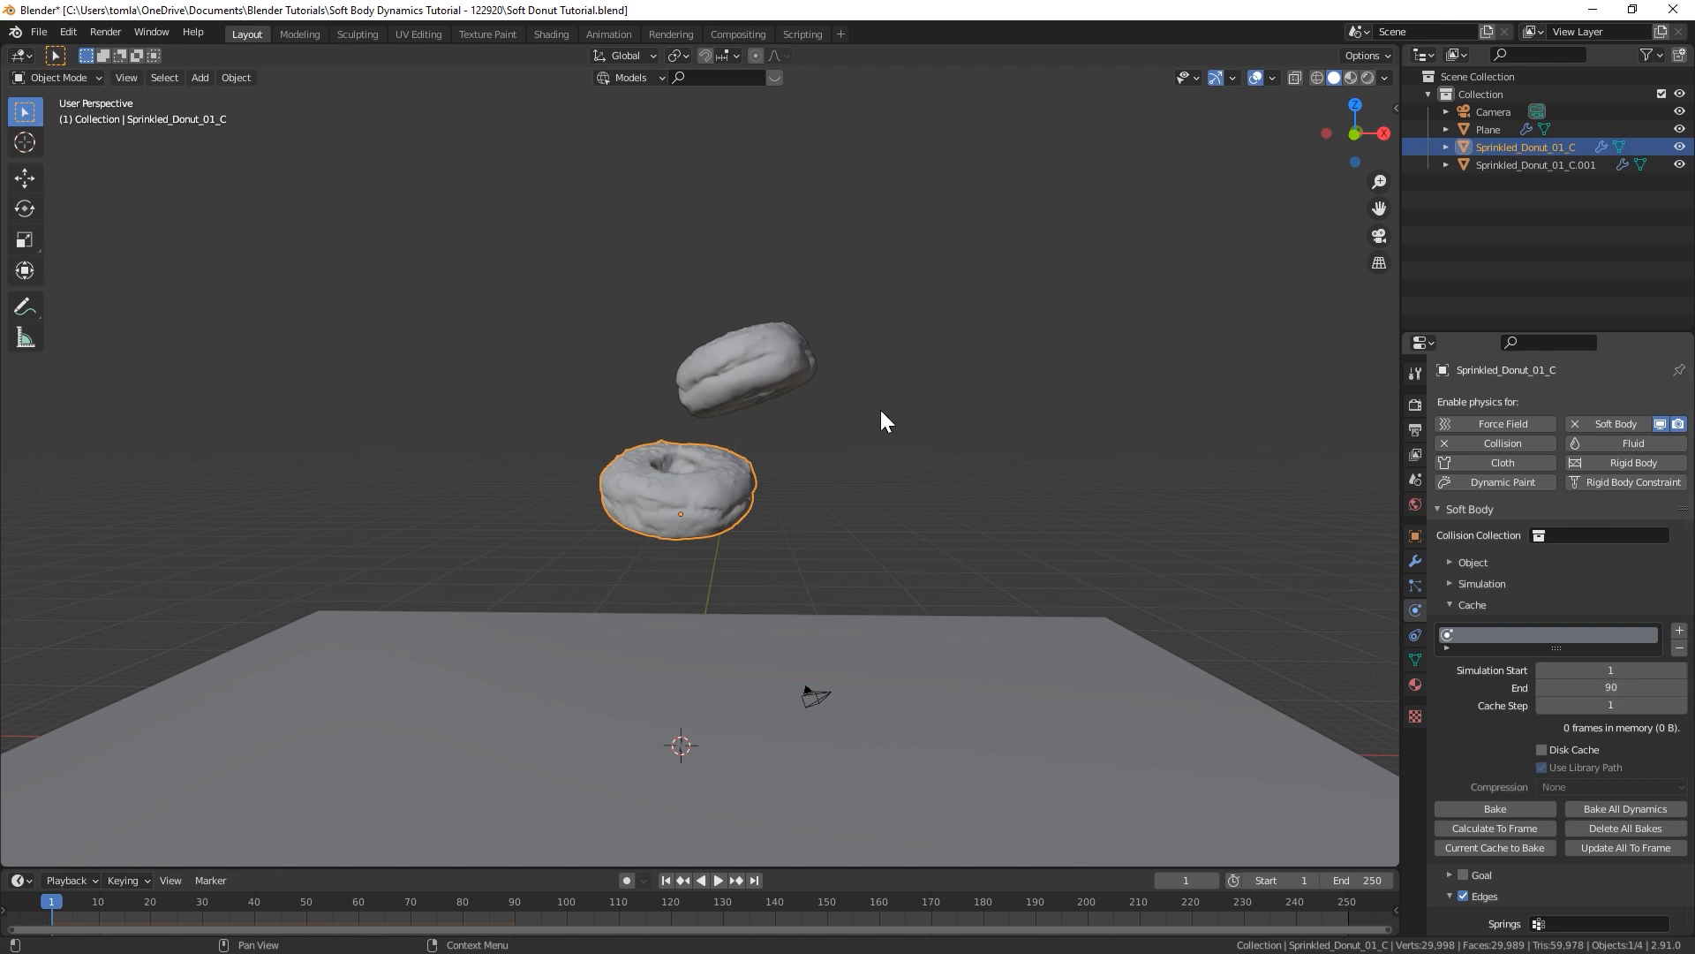
{"action": "left_click", "coordinate": [736, 413]}
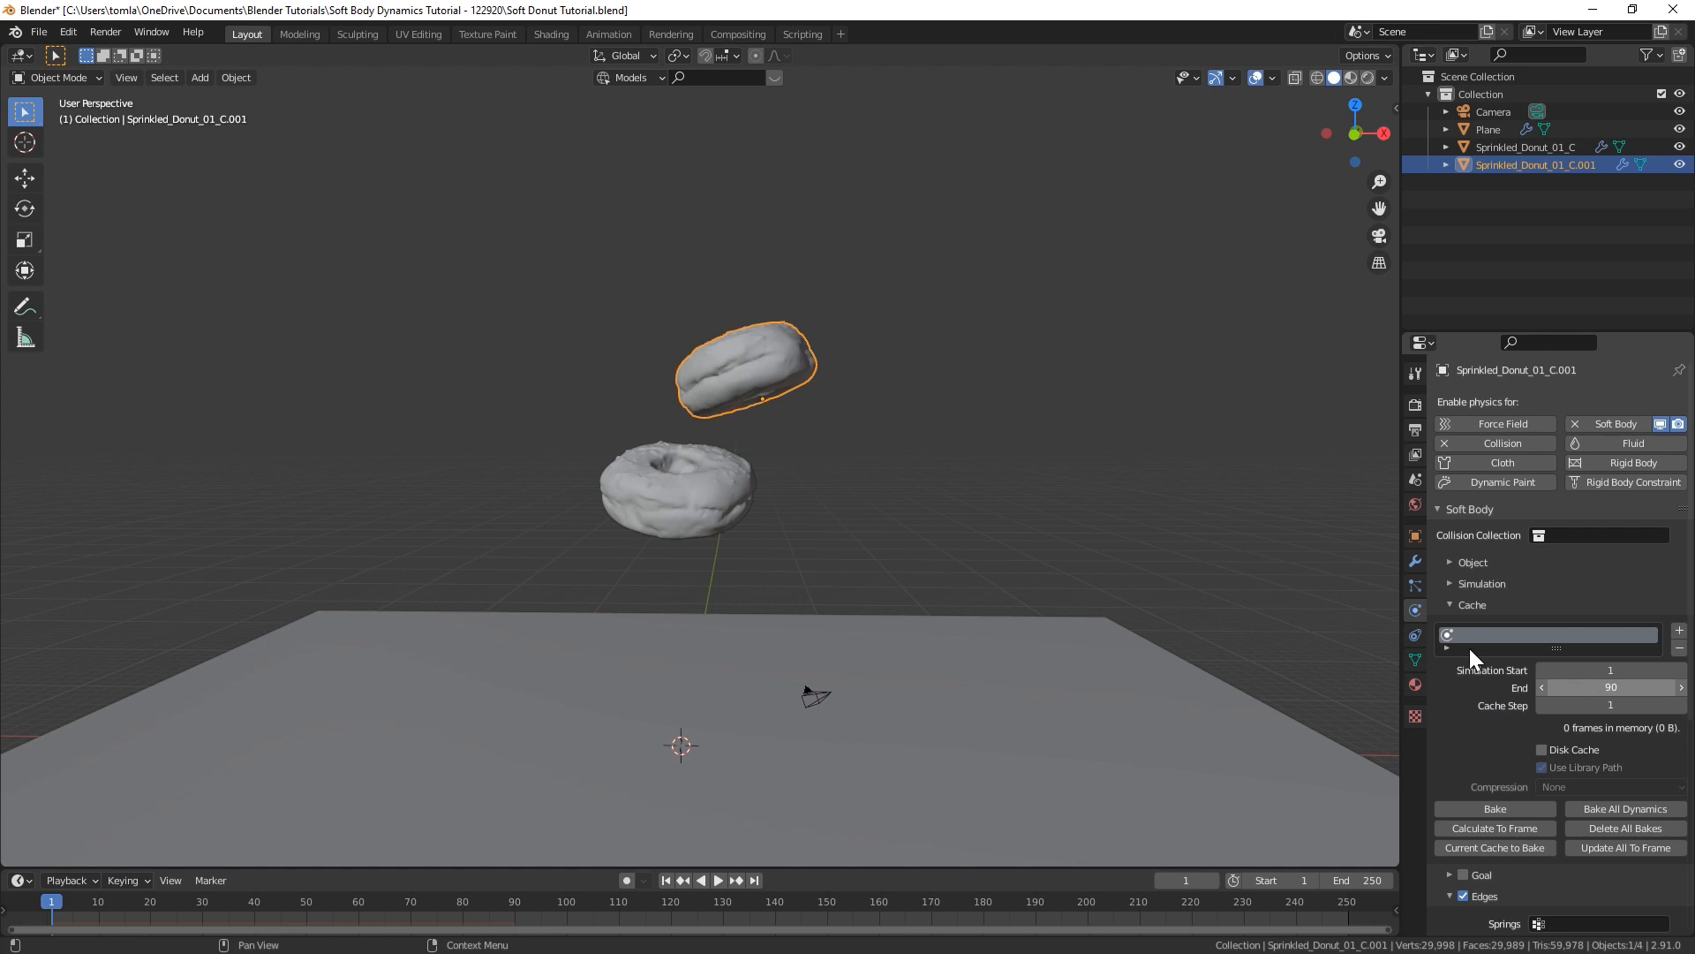
{"action": "left_click", "coordinate": [738, 483]}
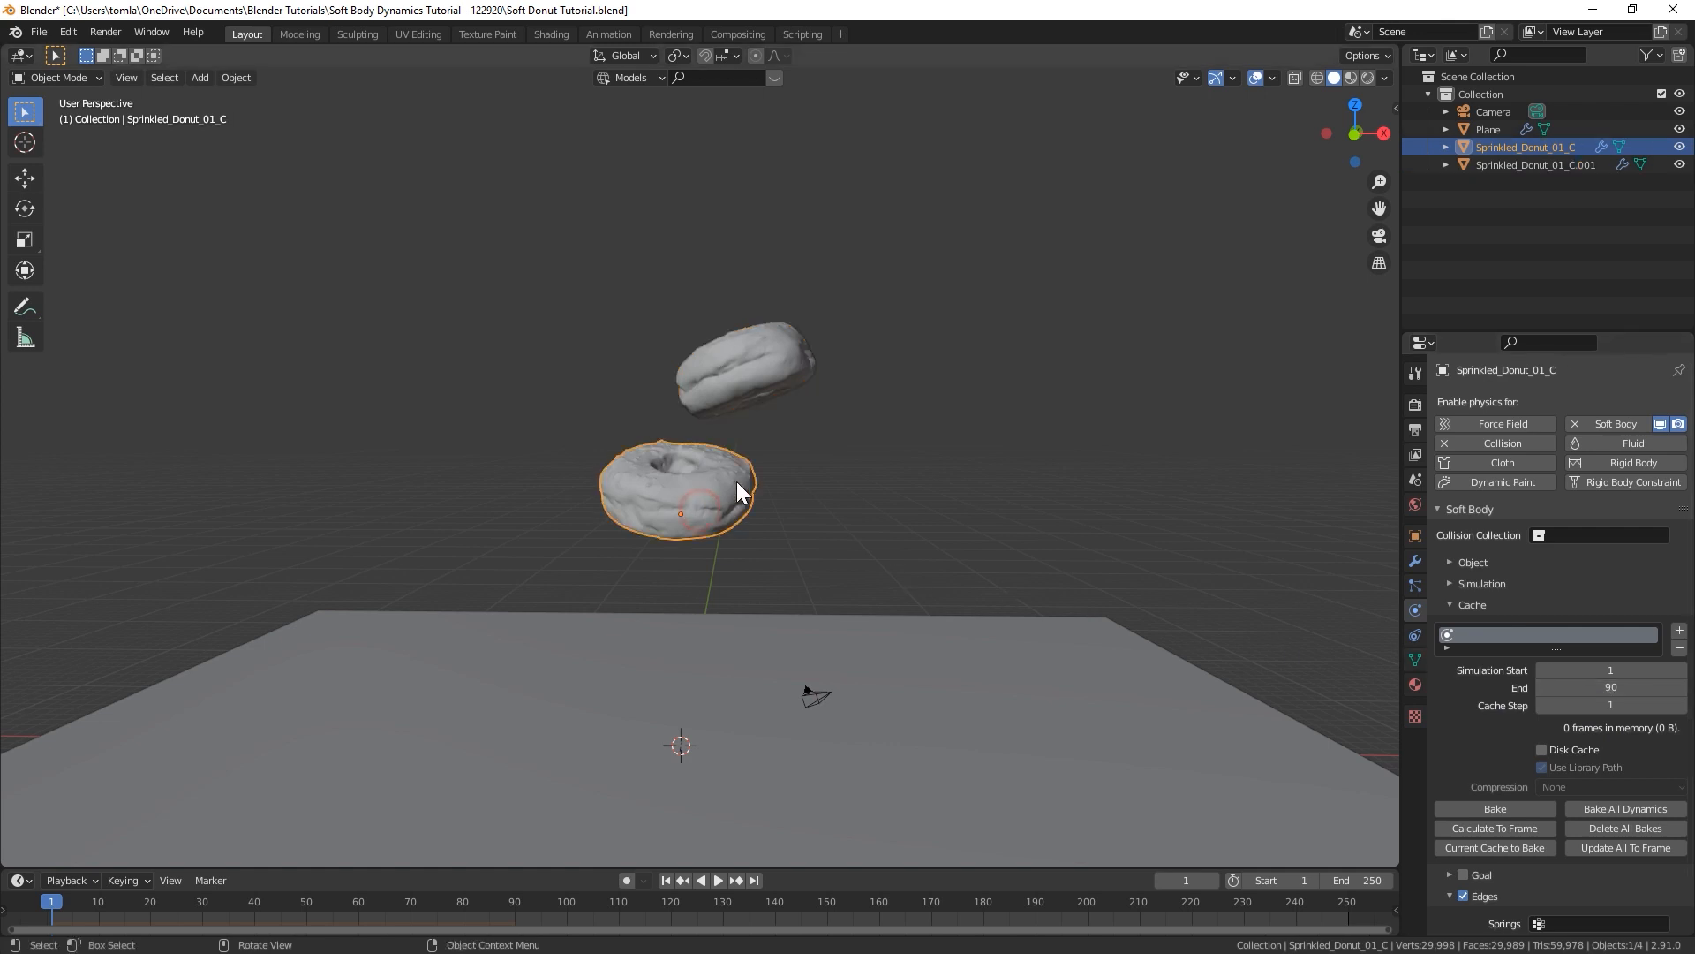
{"action": "left_click", "coordinate": [1600, 688]}
{"action": "type", "text": "90"}
{"action": "key", "text": "Return"}
Select the lower donut and bake the soft body simulation for the two-donut setup.
{"action": "left_click", "coordinate": [766, 368]}
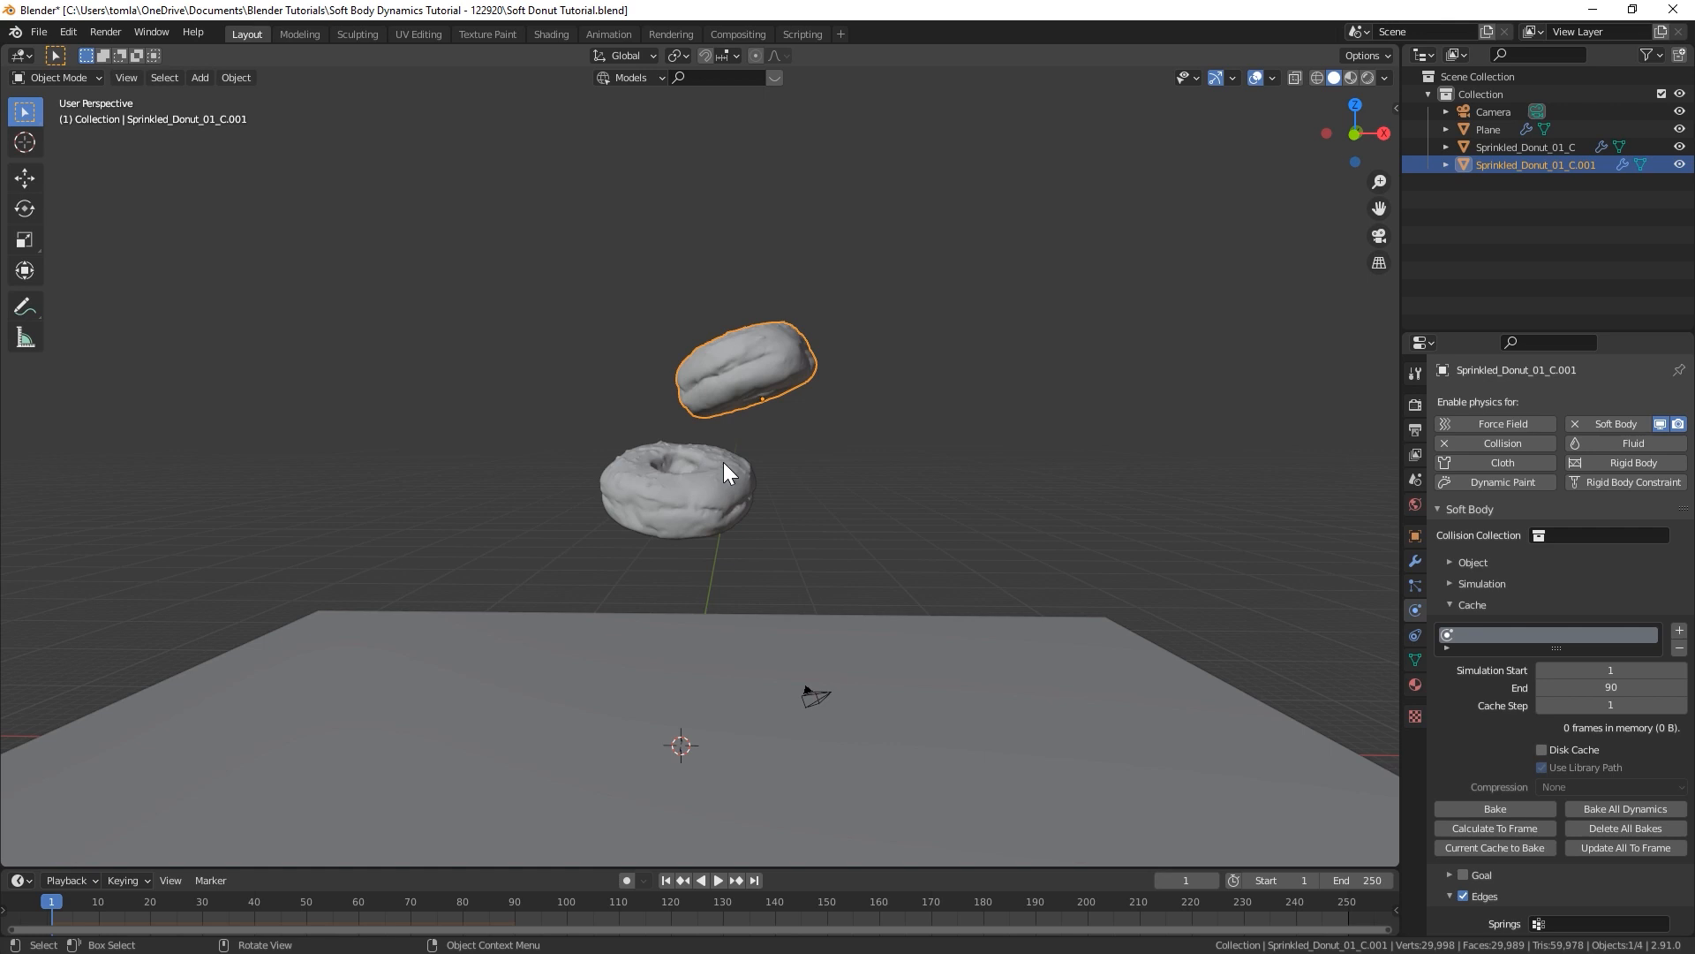
{"action": "left_click", "coordinate": [723, 463]}
{"action": "left_click", "coordinate": [1495, 810]}
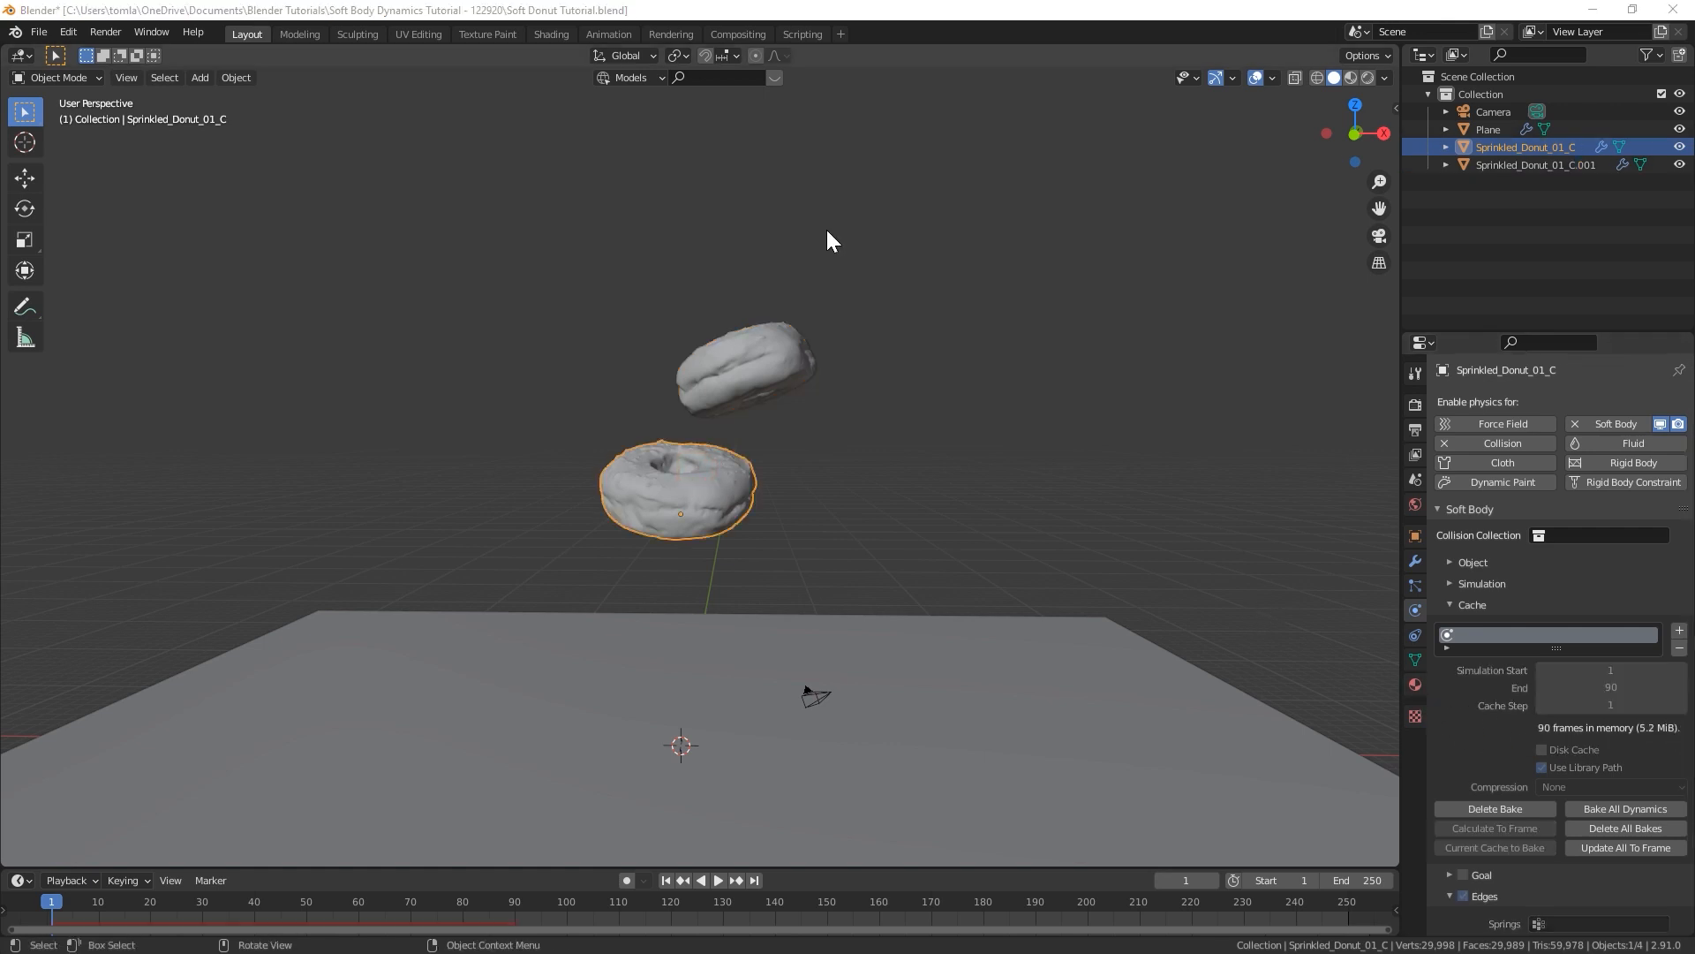
Deselect everything, play the baked simulation to watch the two donuts collide and land, and stop the playback.
{"action": "left_click", "coordinate": [907, 205]}
{"action": "scroll", "coordinate": [807, 388], "scroll_direction": "down", "scroll_amount": 3}
{"action": "middle_click_drag", "start_coordinate": [807, 387], "coordinate": [751, 413]}
{"action": "scroll", "coordinate": [784, 439], "scroll_direction": "up", "scroll_amount": 2}
{"action": "scroll", "coordinate": [810, 422], "scroll_direction": "down", "scroll_amount": 1}
{"action": "key", "text": "space"}
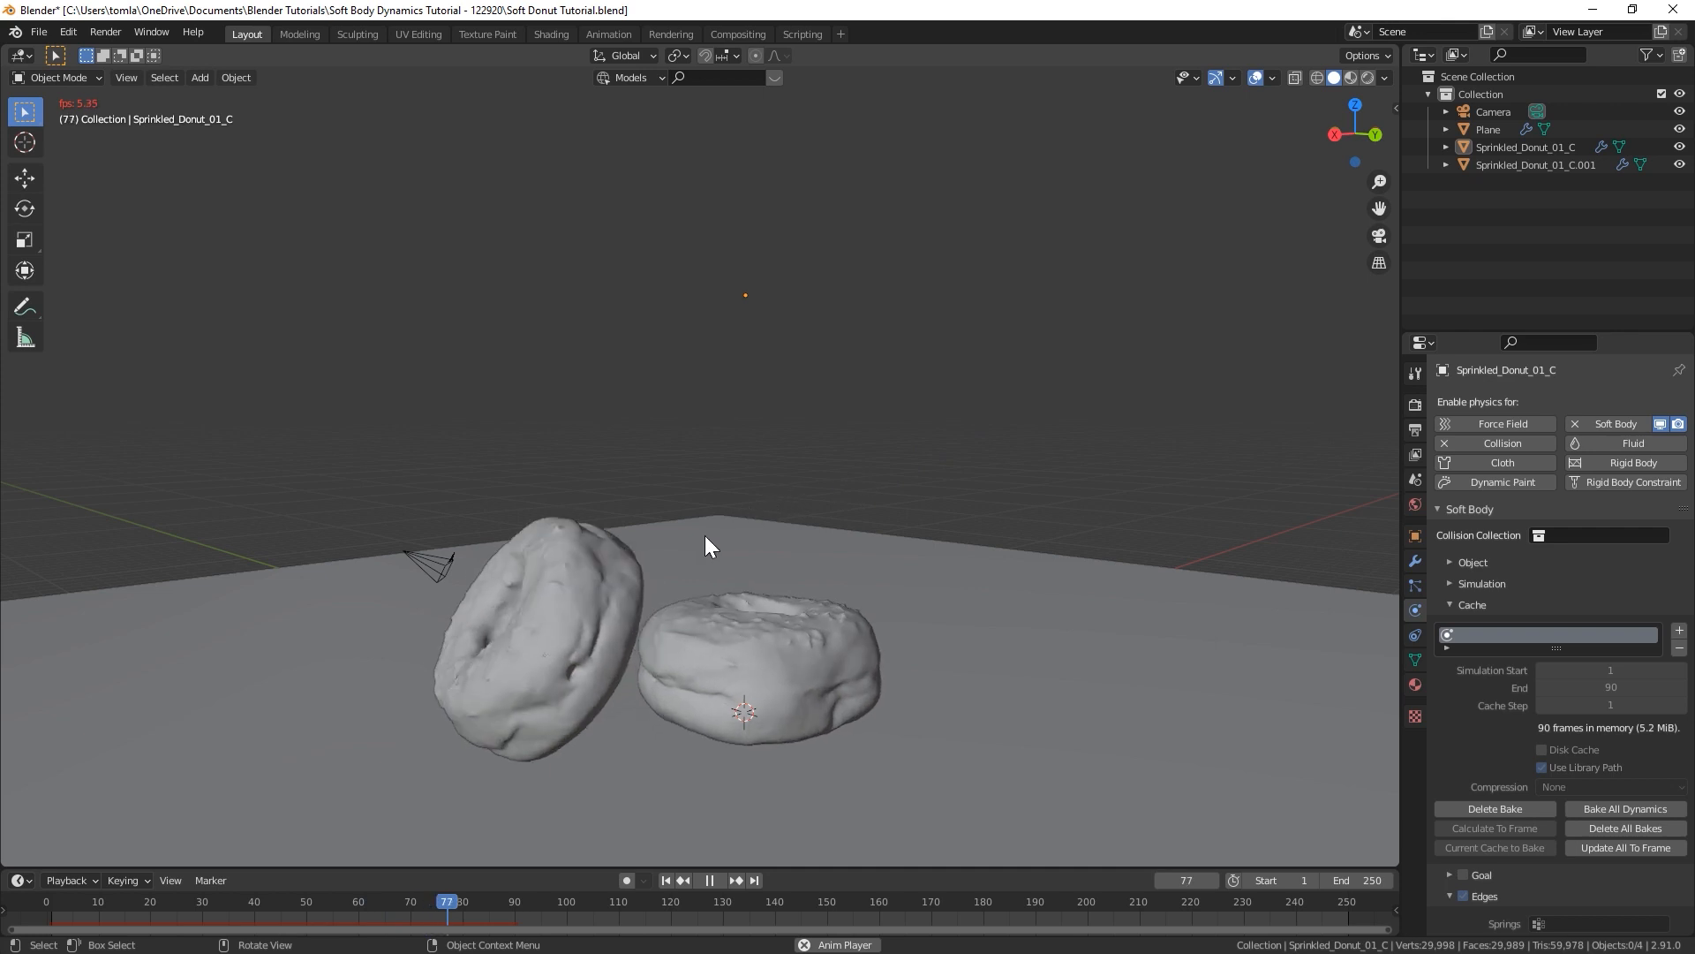
{"action": "key", "text": "space"}
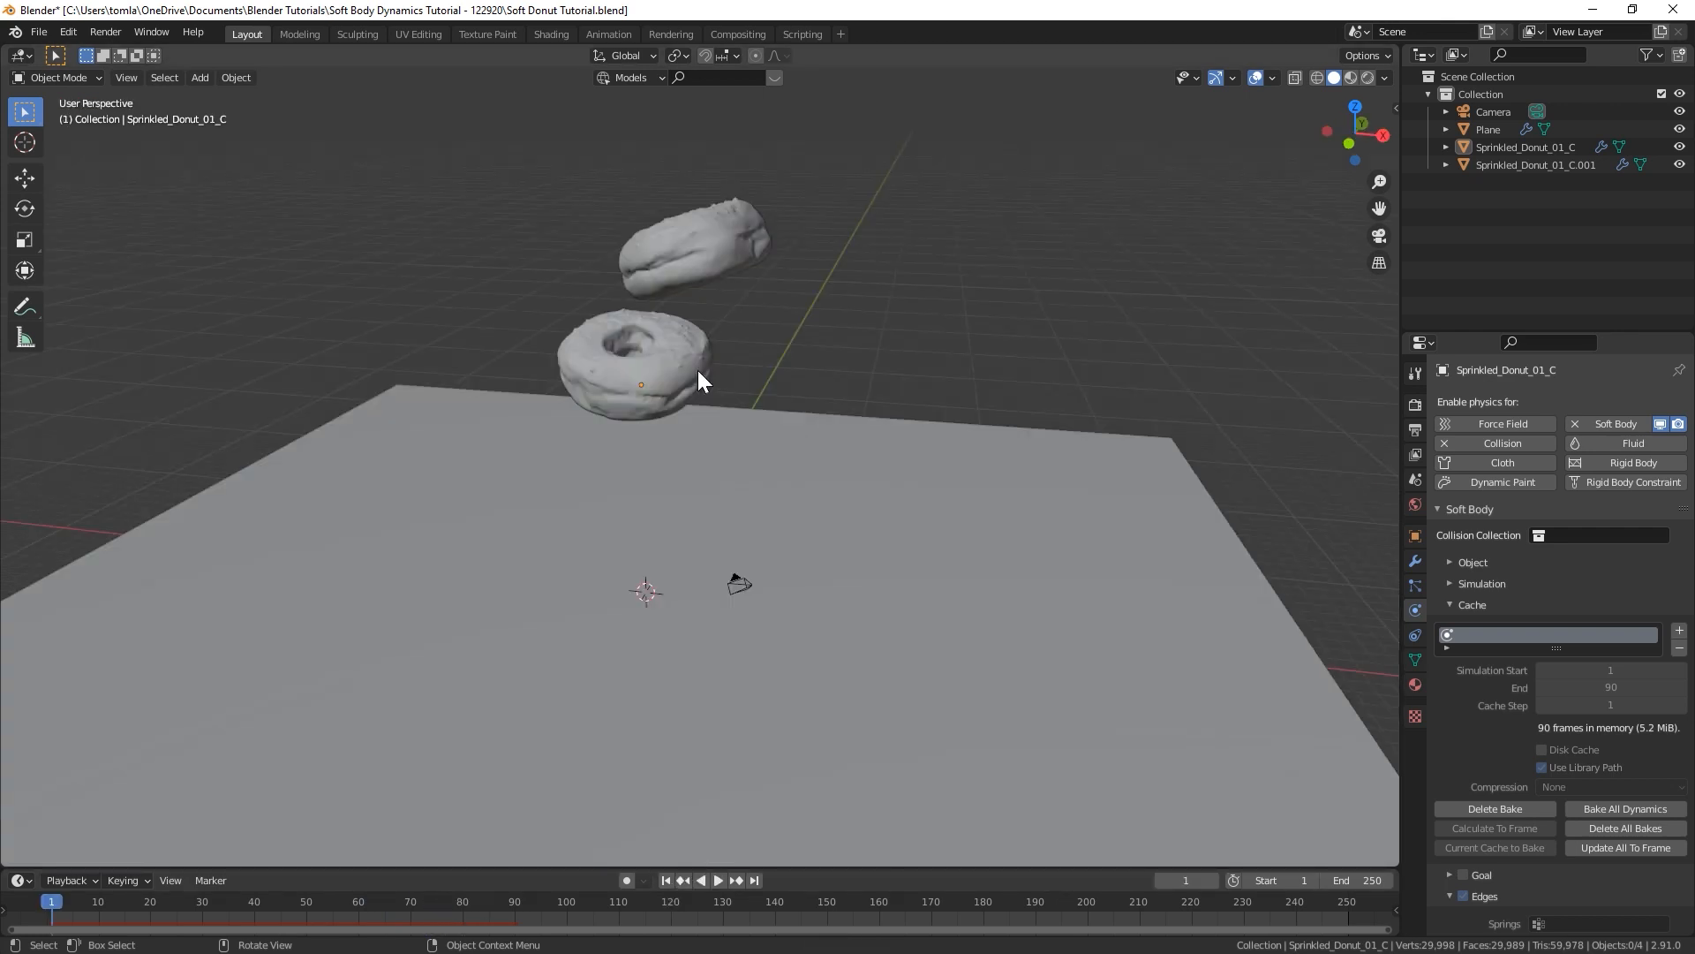